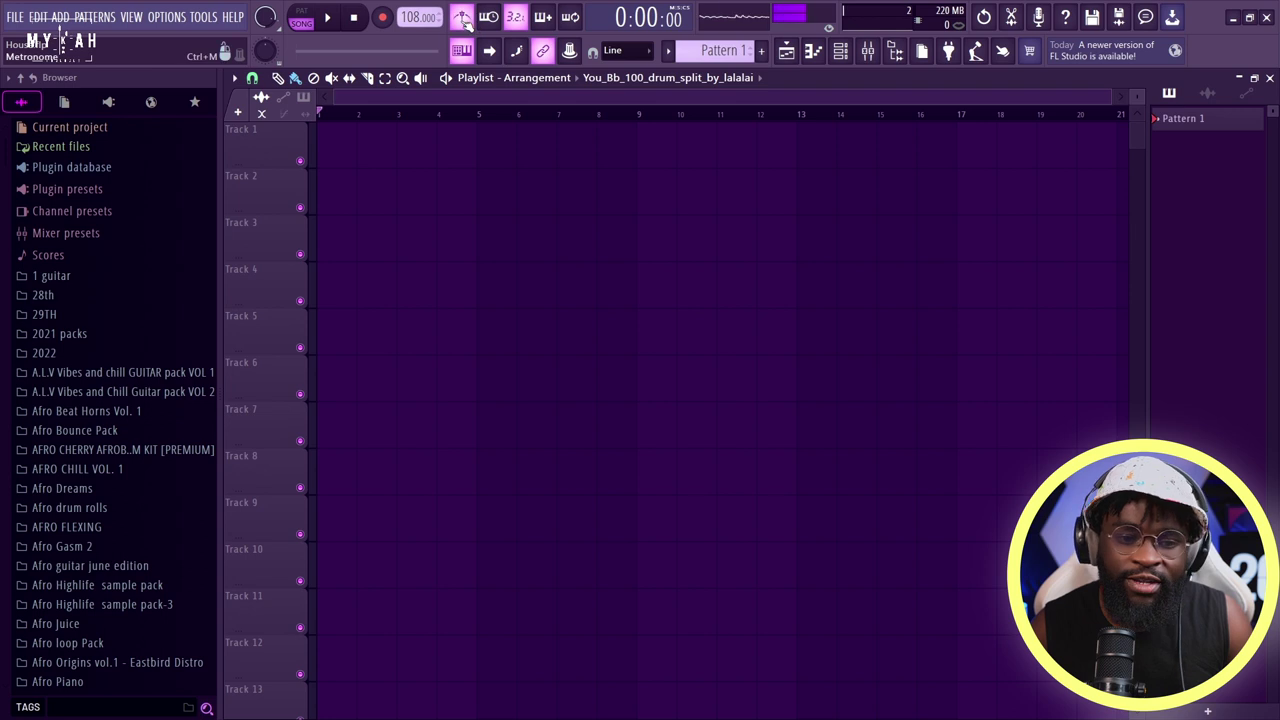
- Play the empty arrangement to hear the metronome at 108 BPM
key("space")
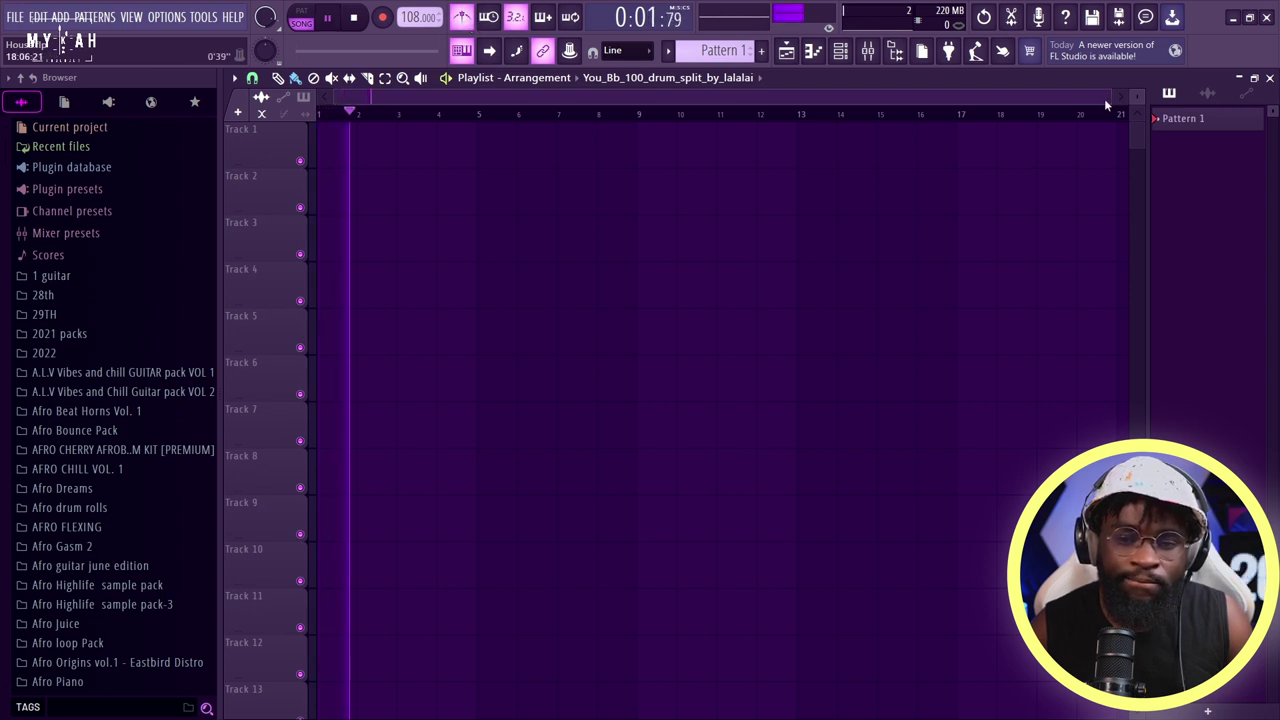
left_click_drag(1106, 98, 733, 110)
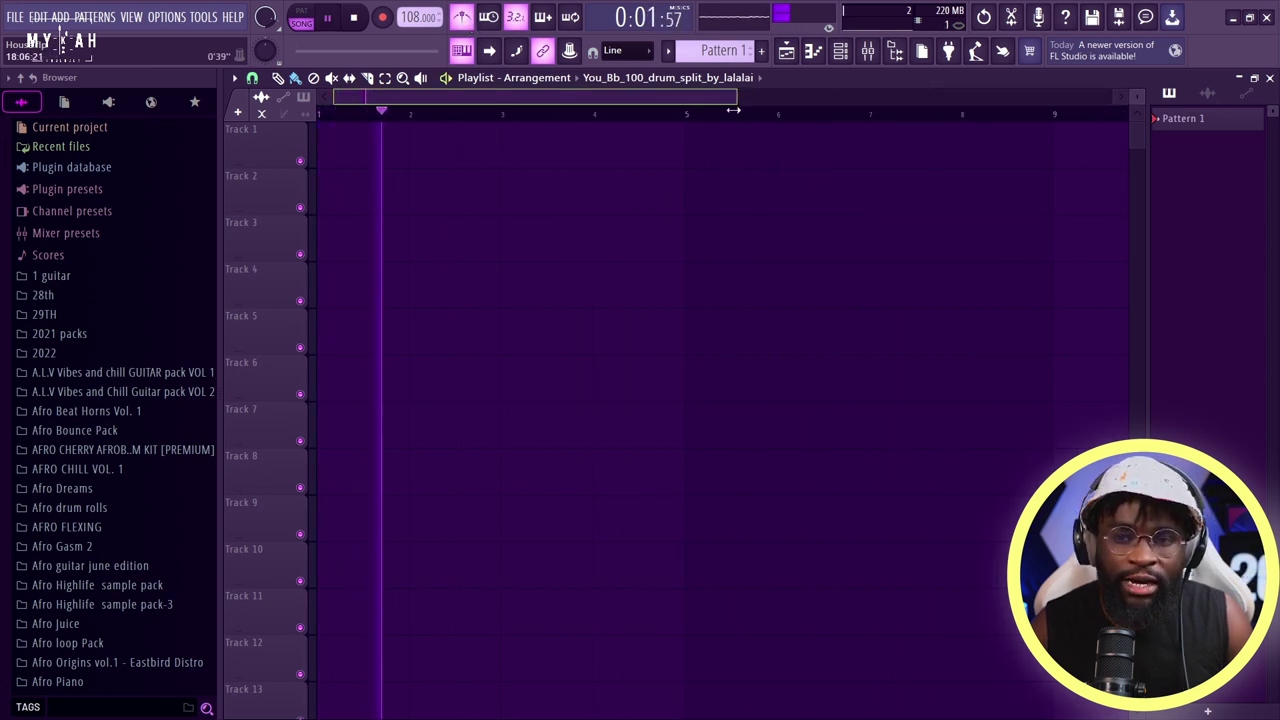
key("space")
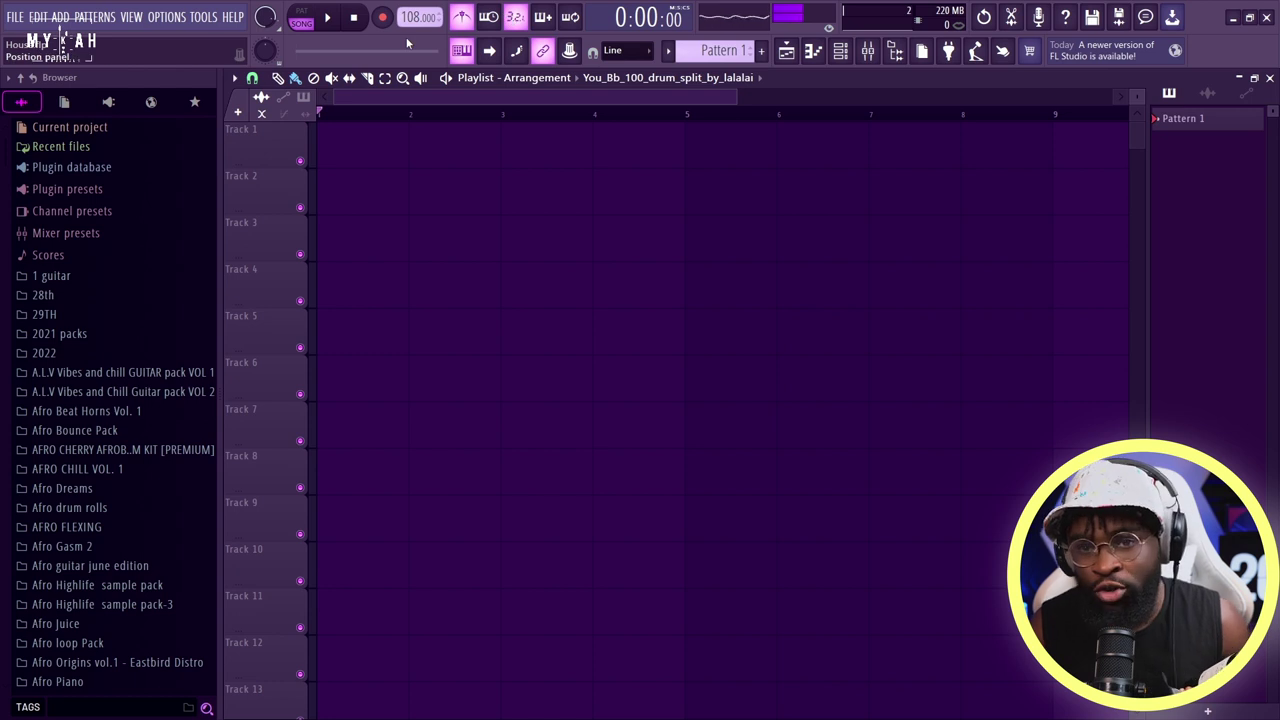
- Record about two bars of bottle hits into the playlist as an audio clip on Track 1
left_click(384, 18)
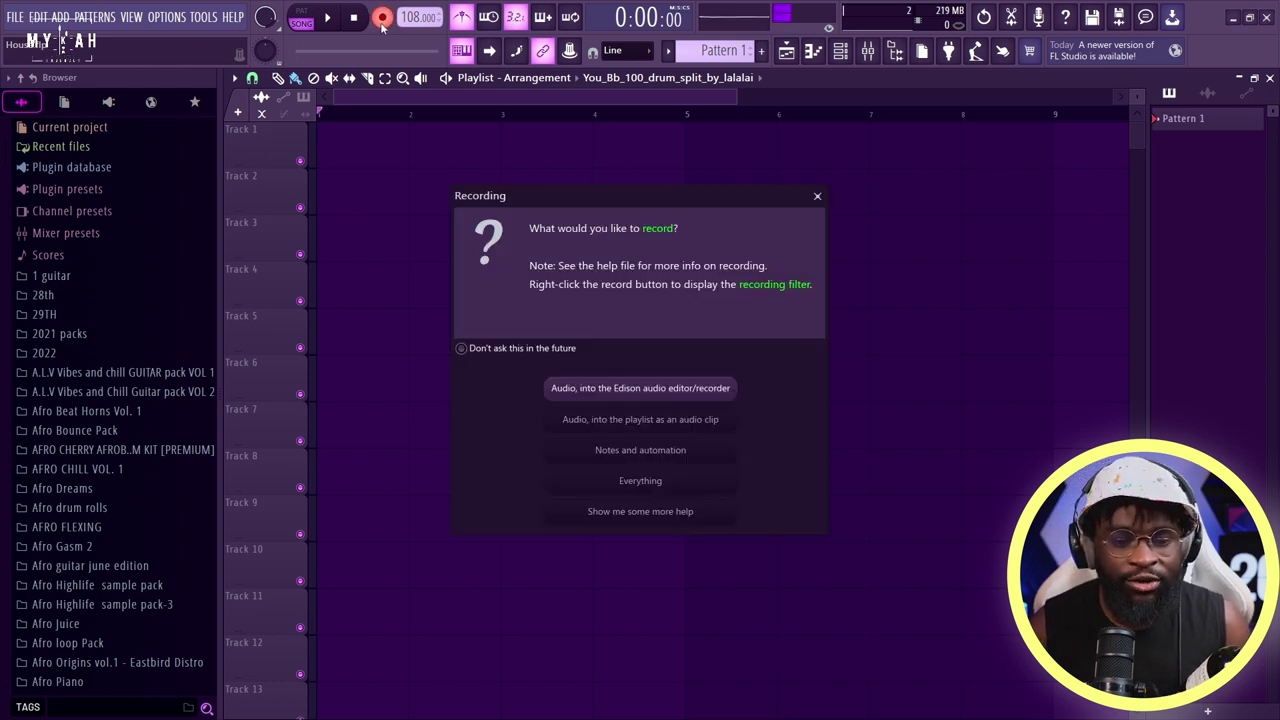
left_click(664, 424)
key("space")
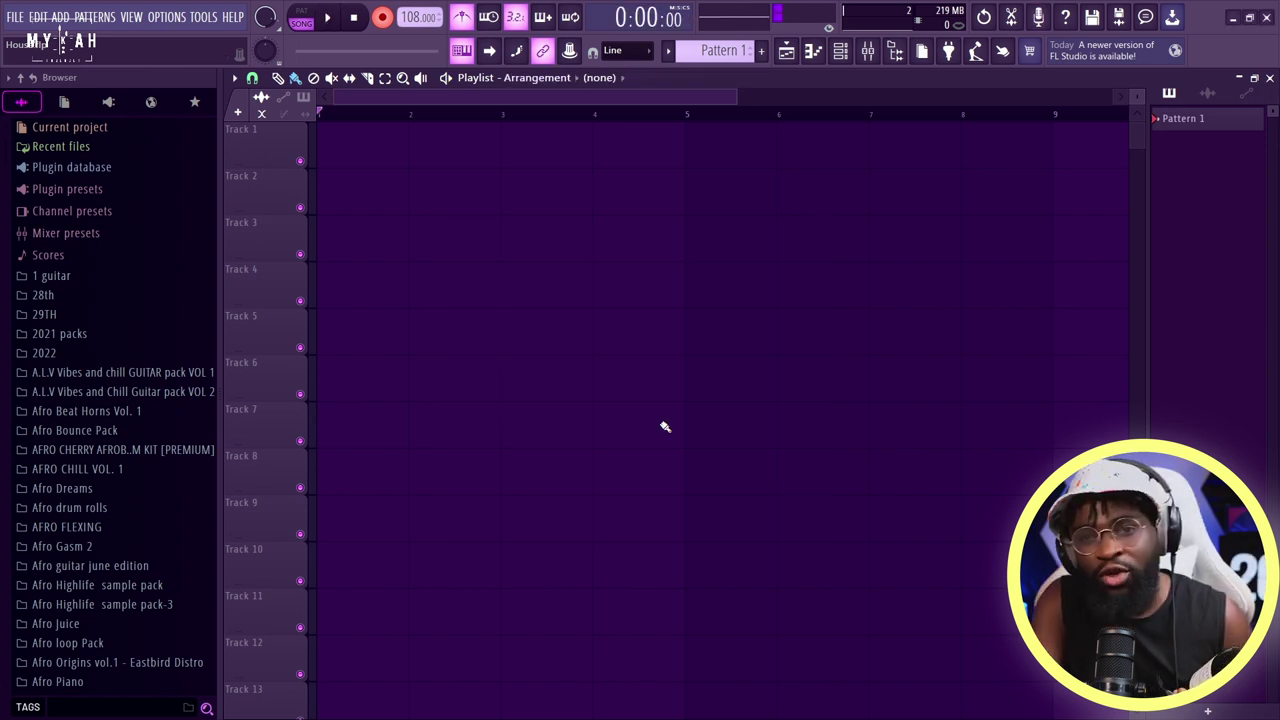
key("space")
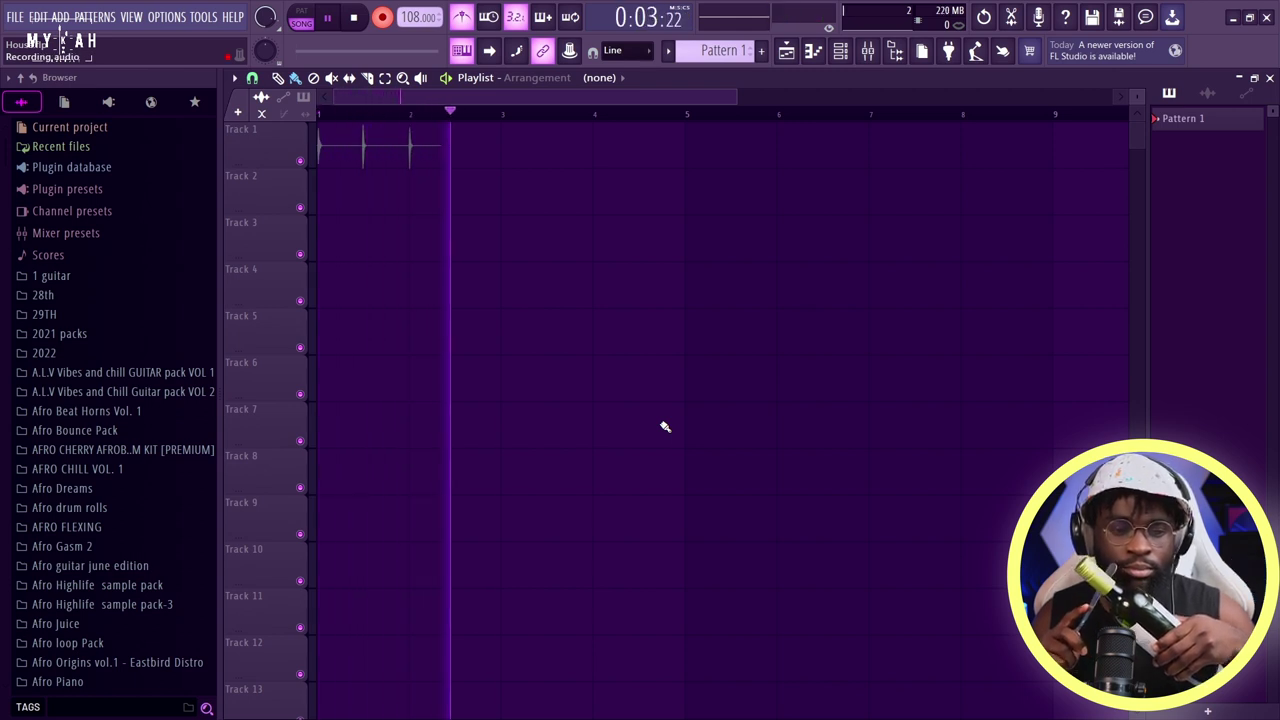
key("space")
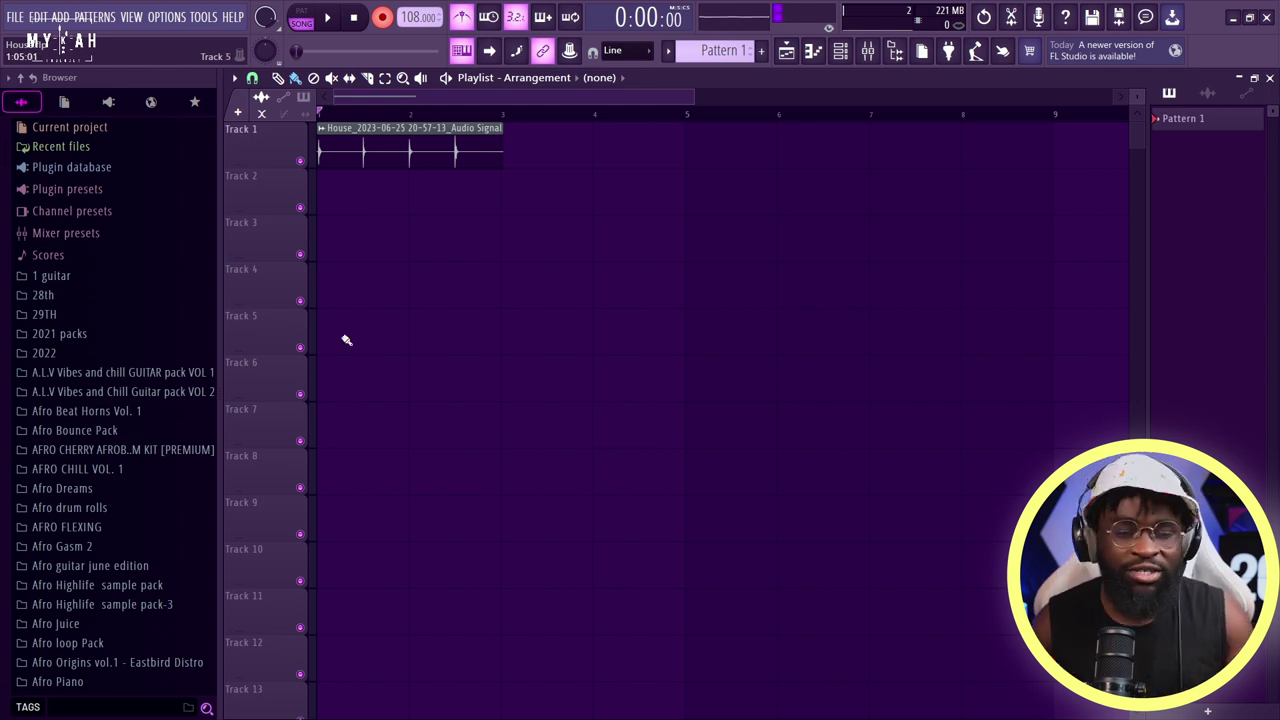
- Open the recorded Track 1 clip for sample editing in Edison and play through its hits
left_click(322, 132)
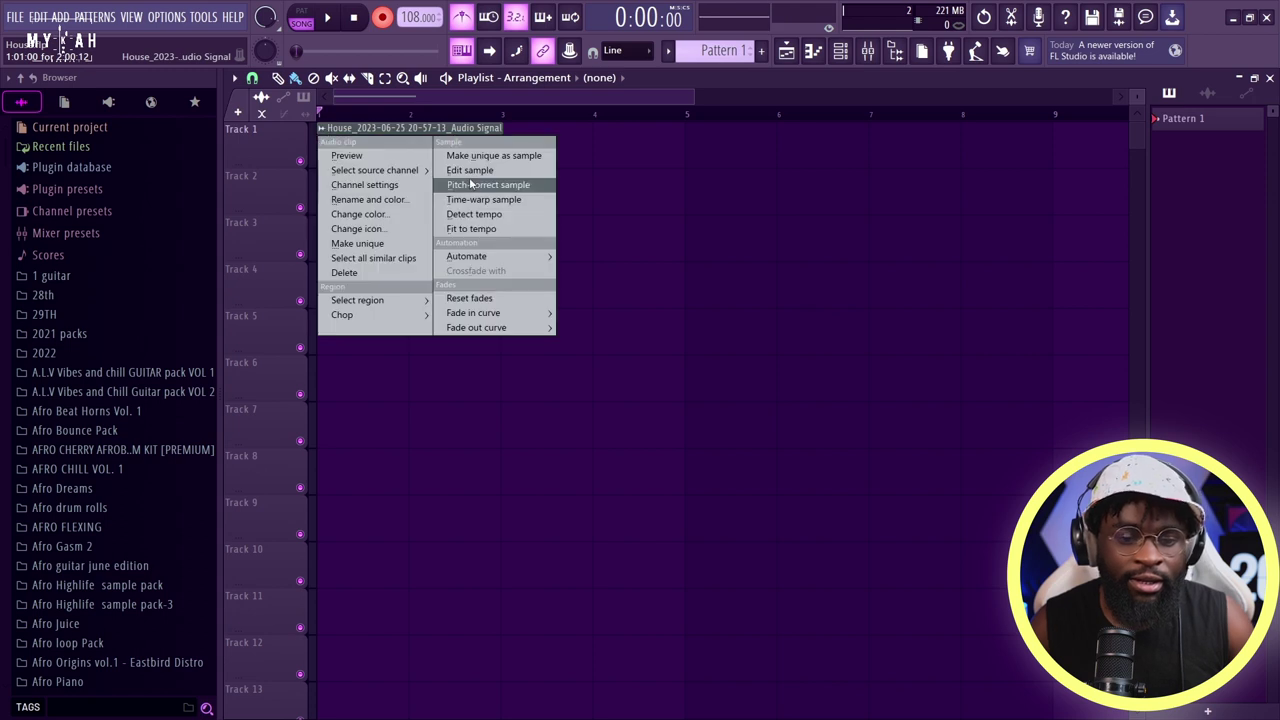
left_click(468, 171)
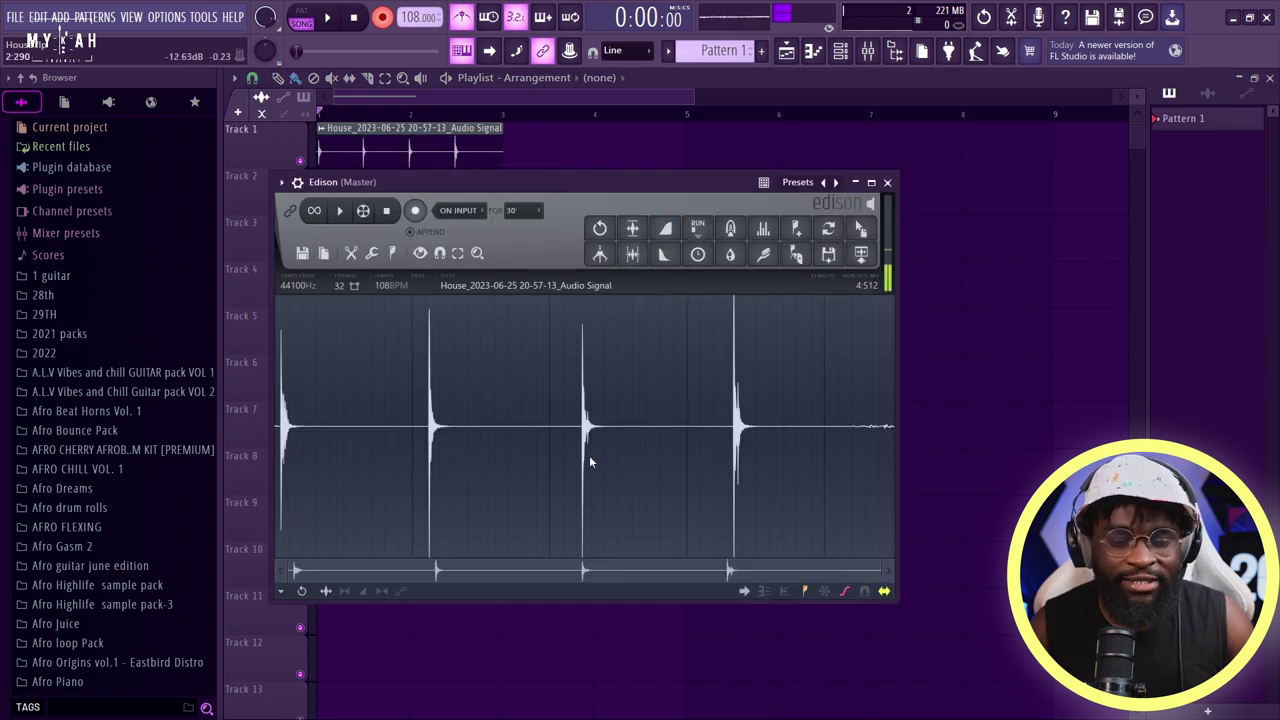
scroll(657, 449, "up", 4)
left_click_drag(658, 555, 364, 550)
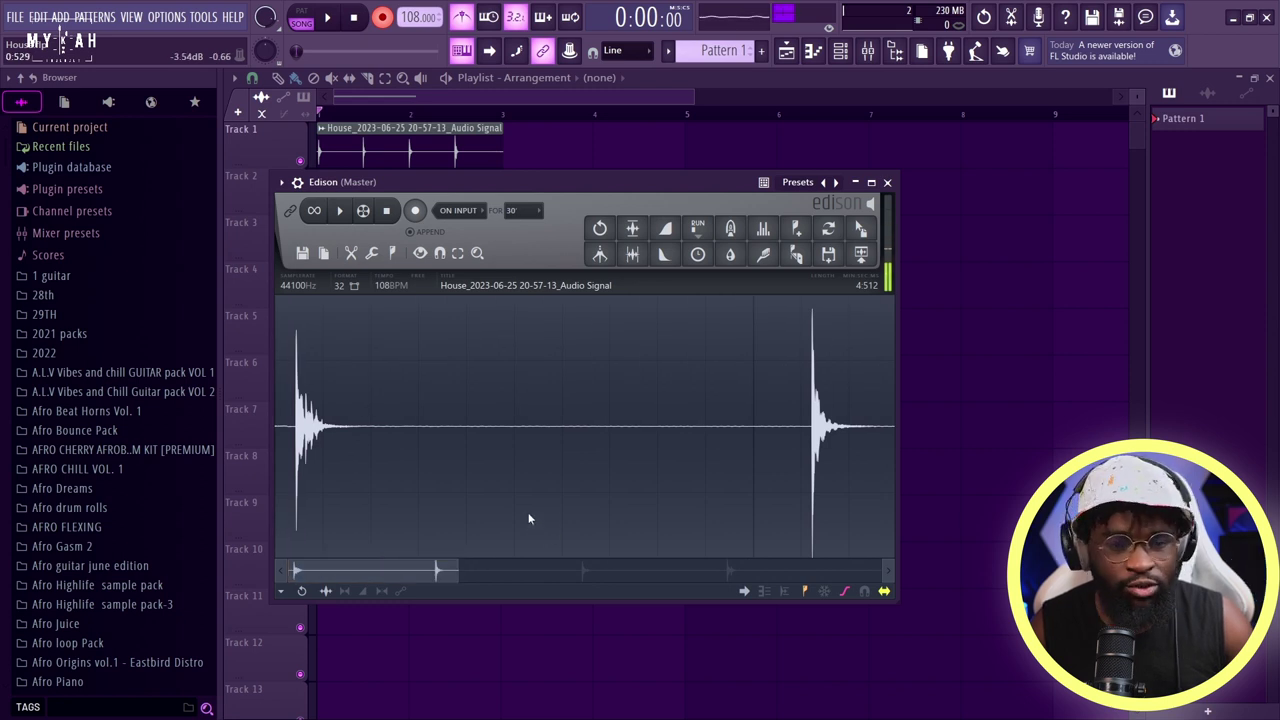
key("space")
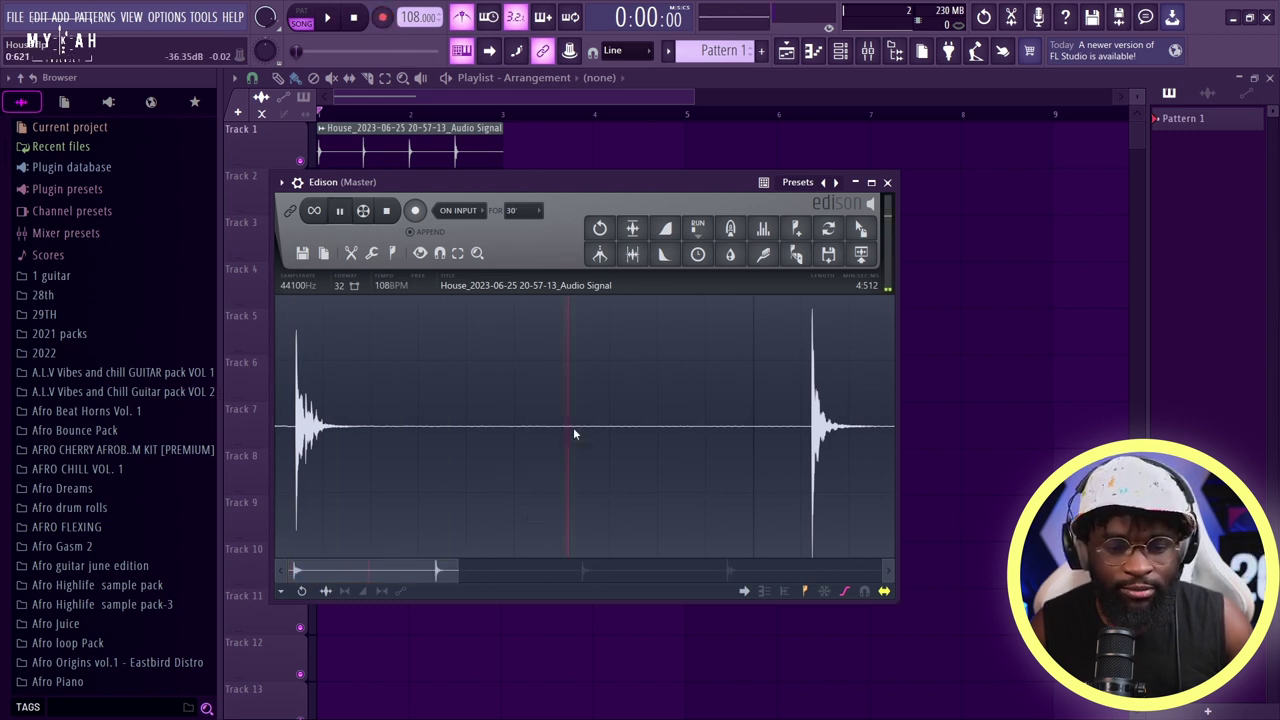
scroll(580, 435, "down", 3)
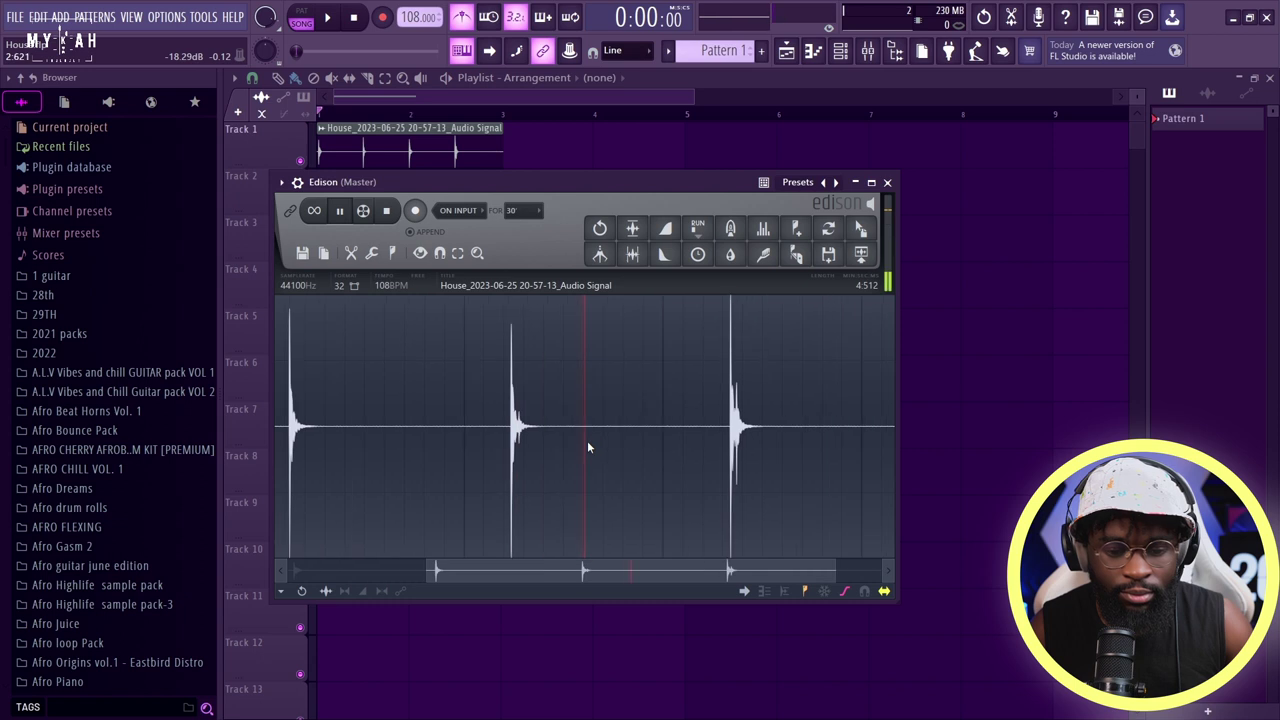
key("space")
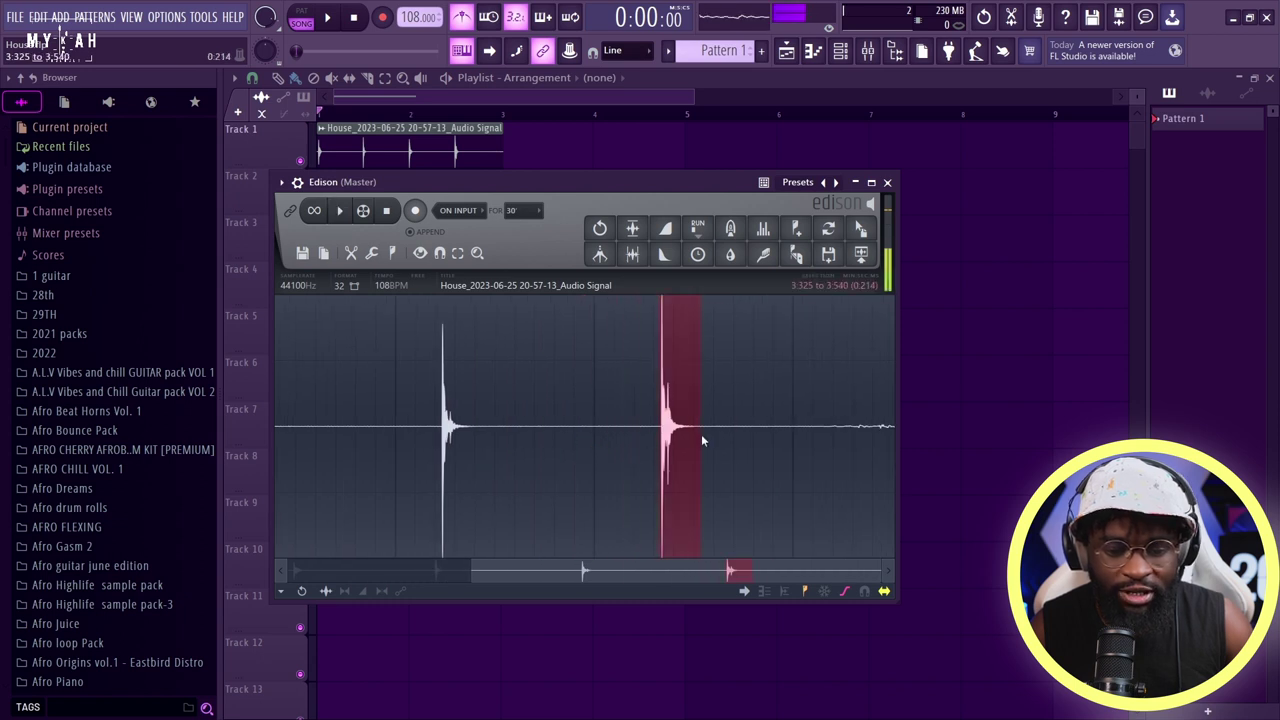
- Select the last hit tightly from 3.340 to 3.540 and send it to the channel rack as a new sampler channel
scroll(680, 450, "up", 3)
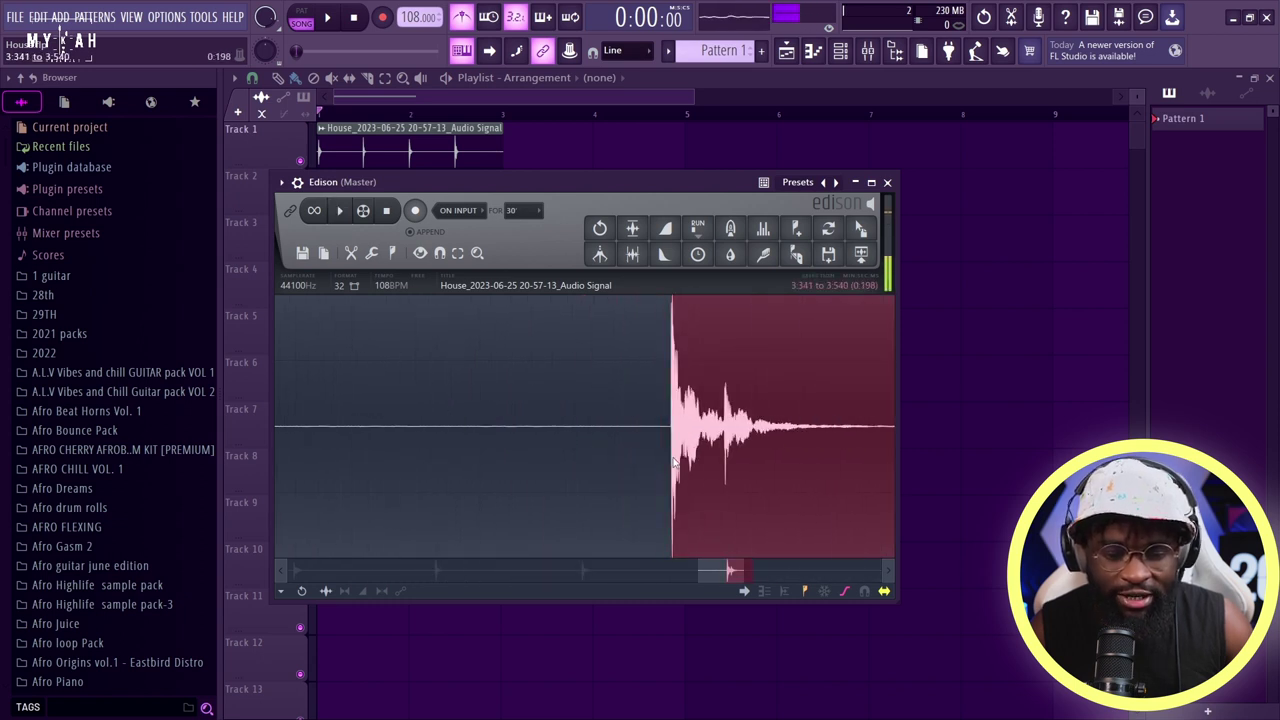
scroll(670, 458, "up", 3)
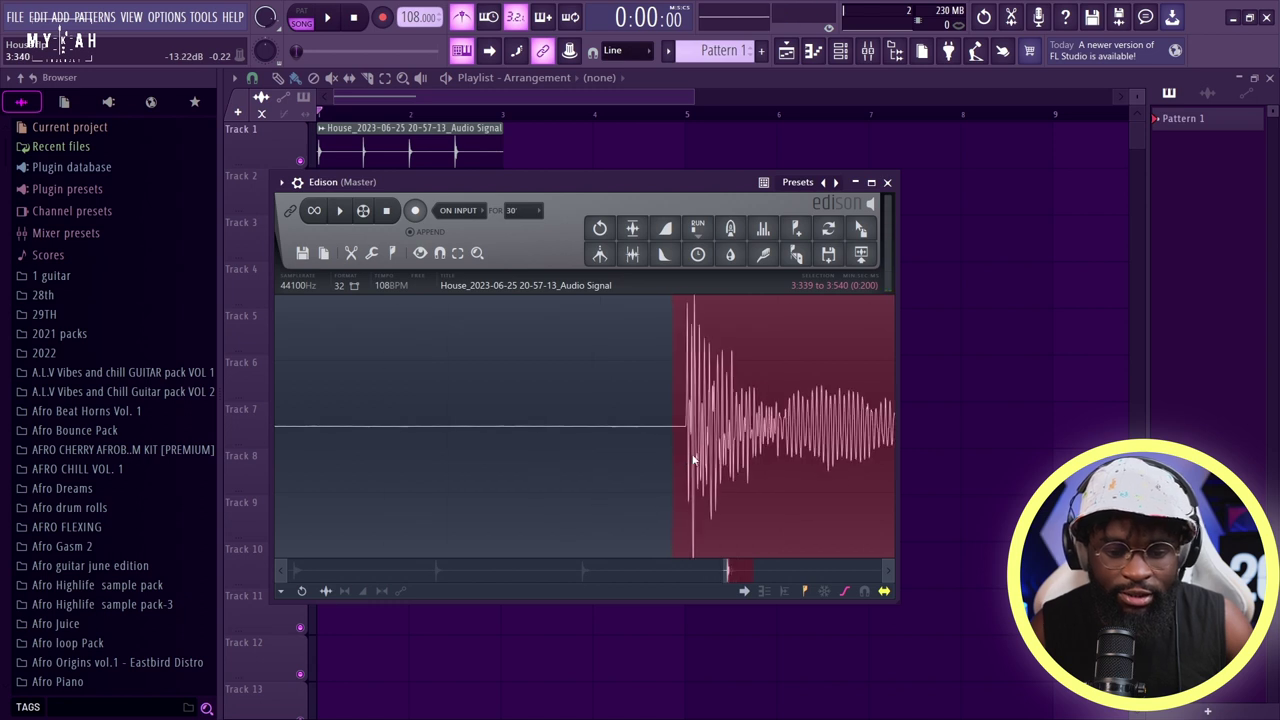
scroll(683, 462, "up", 5)
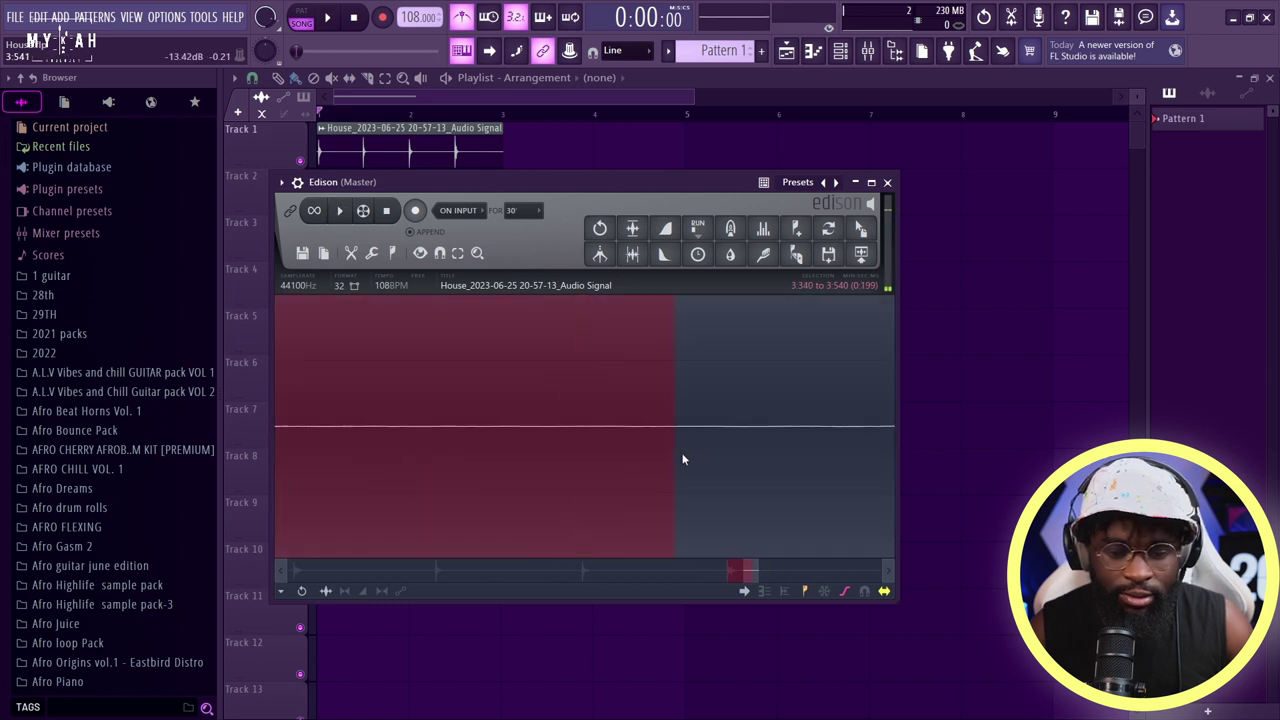
scroll(683, 459, "down", 5)
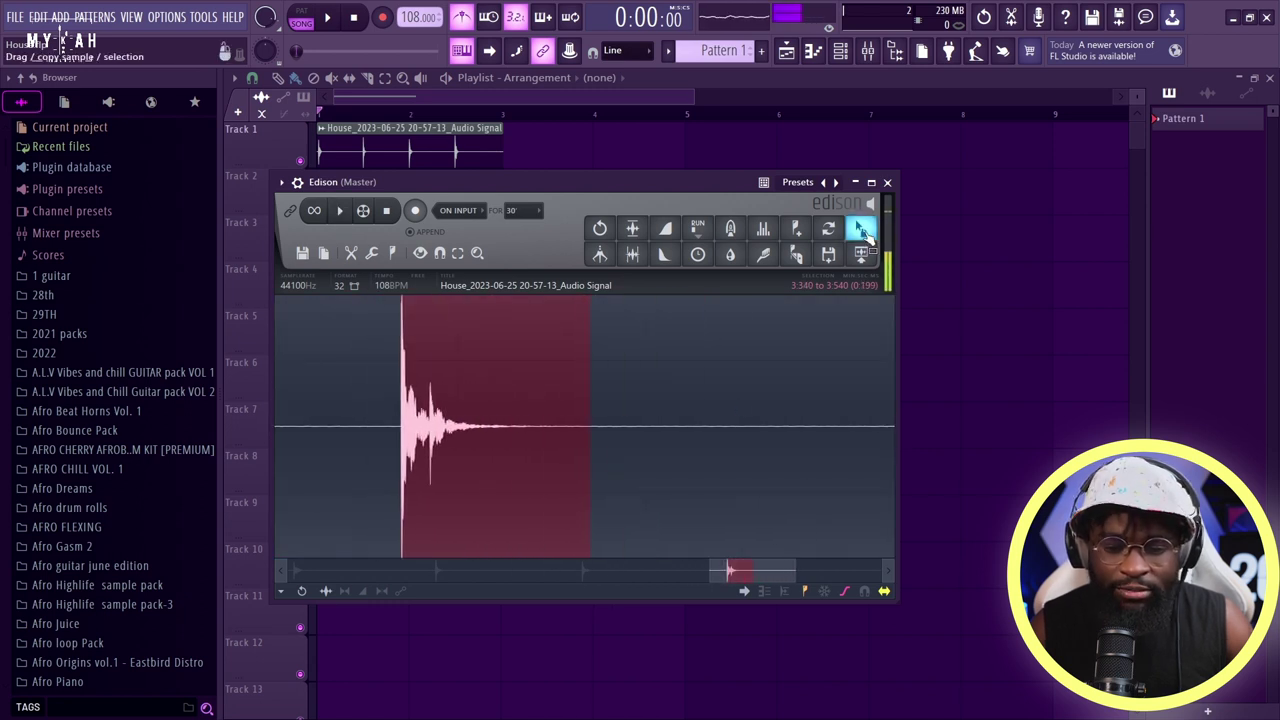
left_click_drag(860, 229, 636, 468)
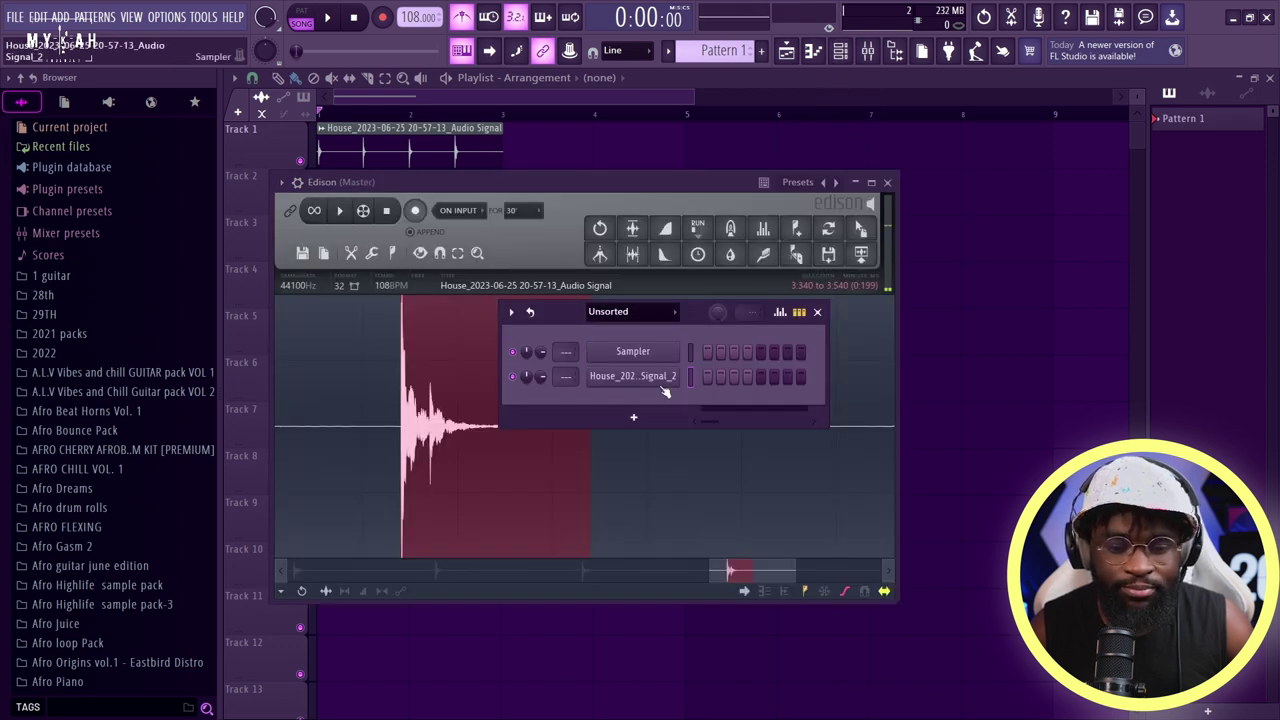
- Add a fade-out to the extracted hit in its sampler channel settings
left_click(660, 380)
left_click_drag(441, 149, 769, 190)
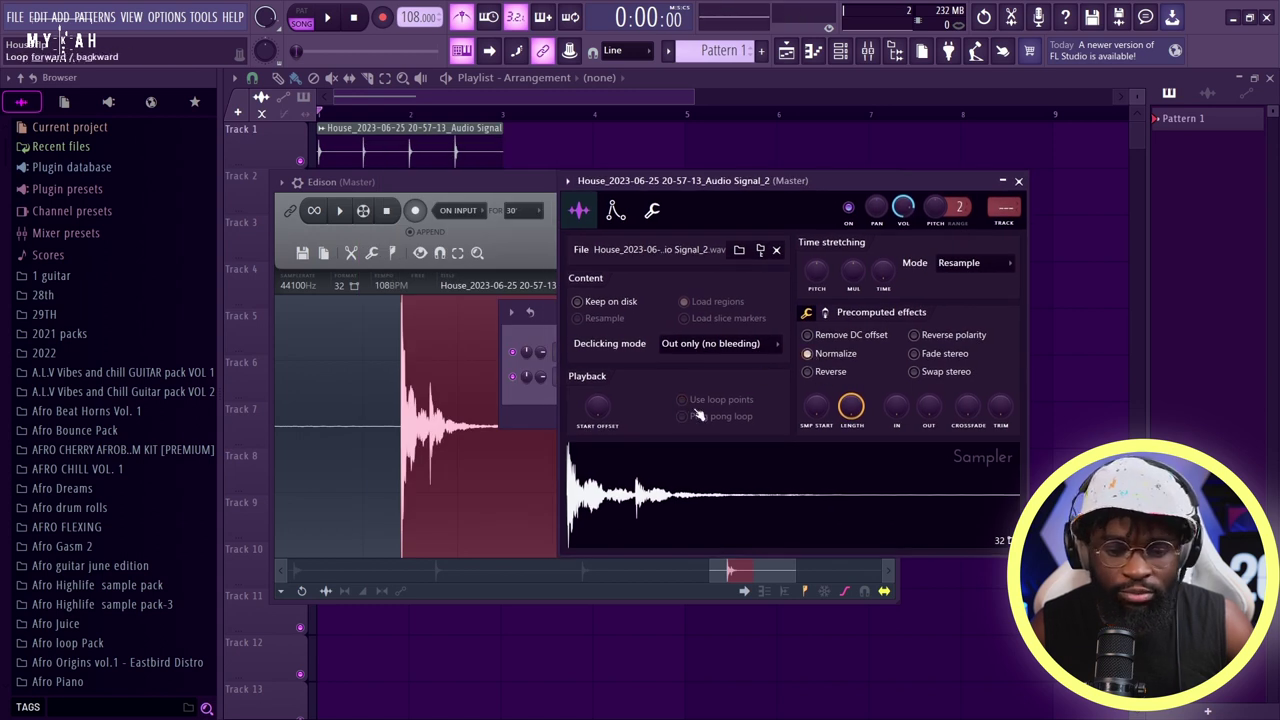
left_click_drag(928, 411, 928, 388)
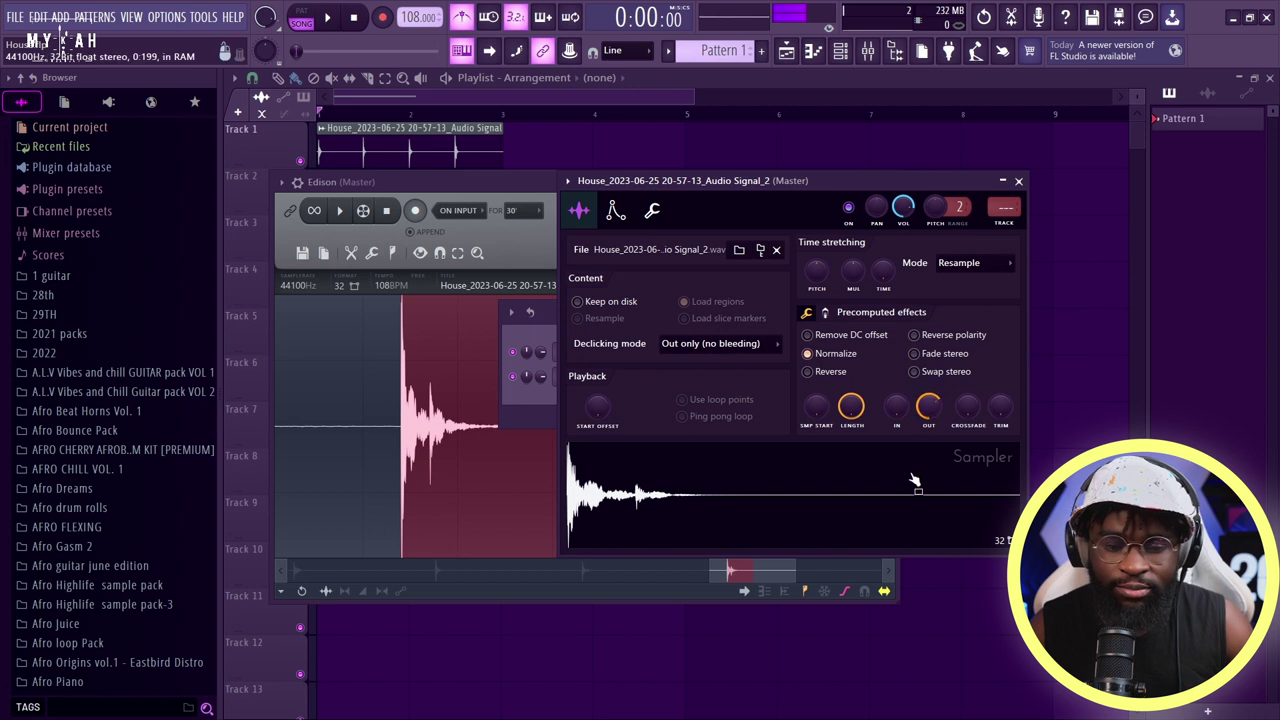
- Delete the recorded clip from Track 1 and rename Pattern 1 as bottle
right_click(500, 126)
left_click(668, 50)
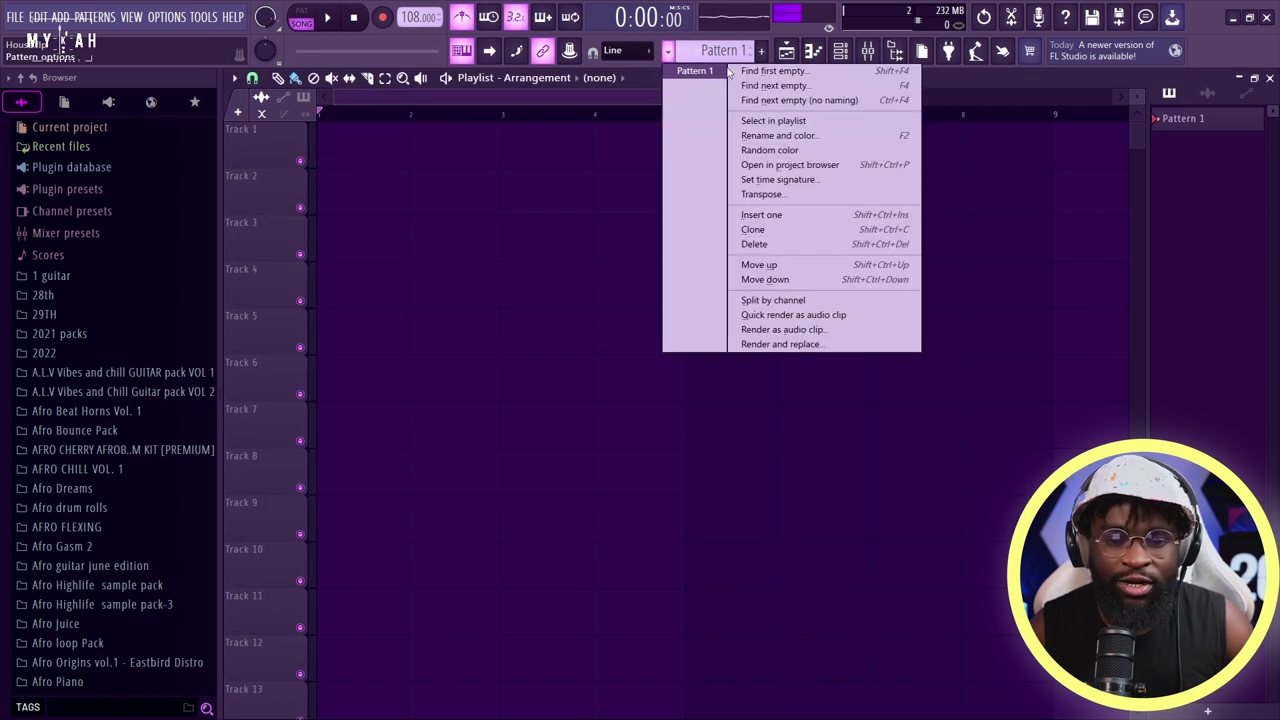
left_click(740, 72)
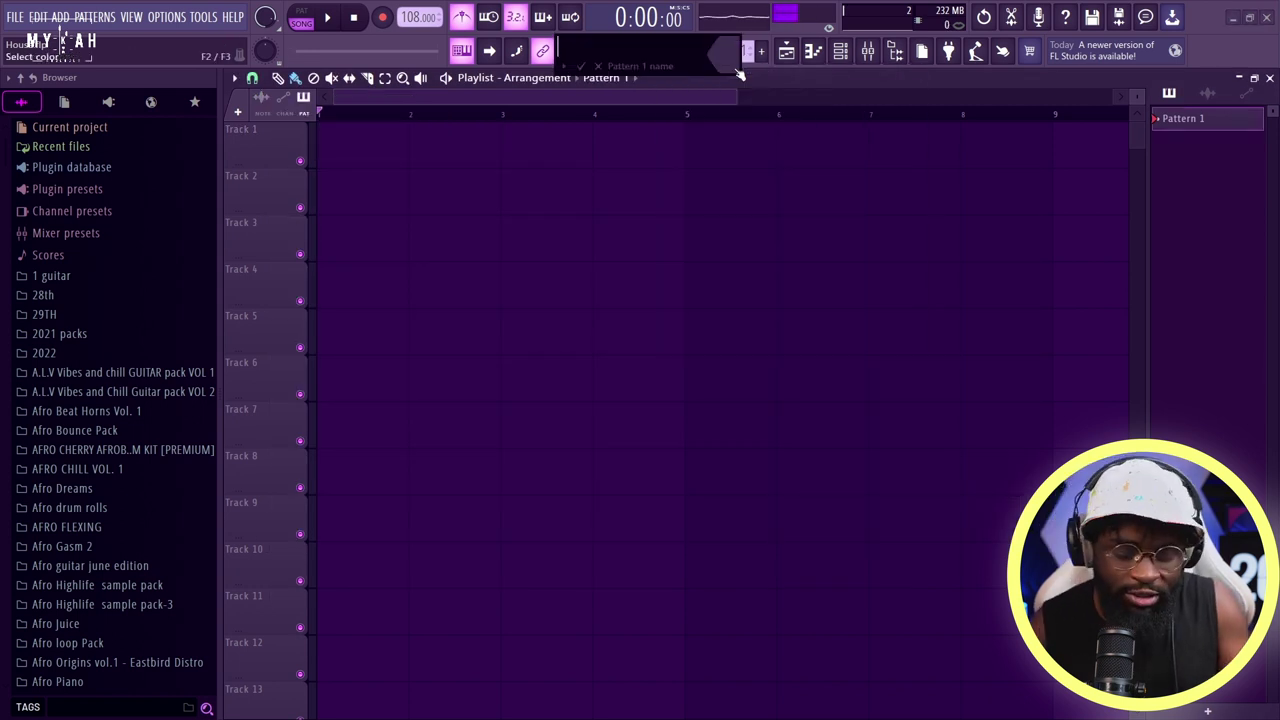
type("bottle")
key("Return")
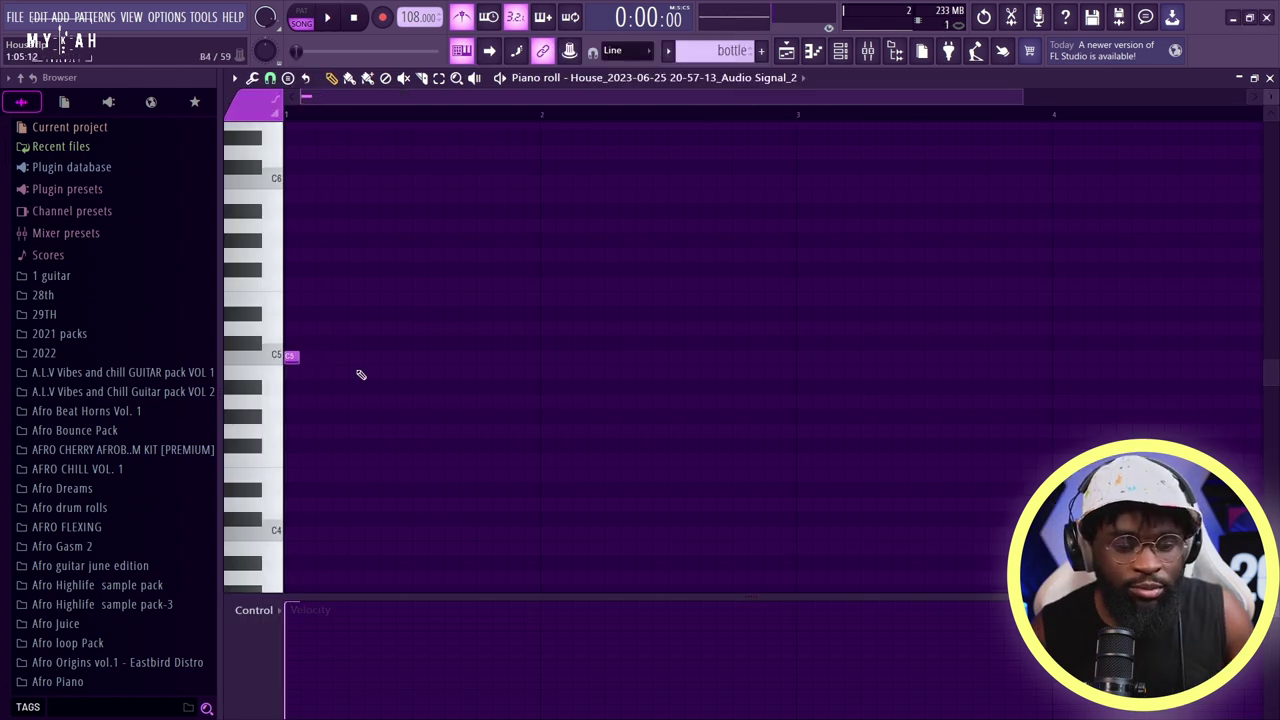
- Build a one-bar C5 rhythm in the bottle pattern's piano roll with notes on steps 1, 4, 7, 11 and 13
left_click(339, 357)
key("space")
left_click(387, 357)
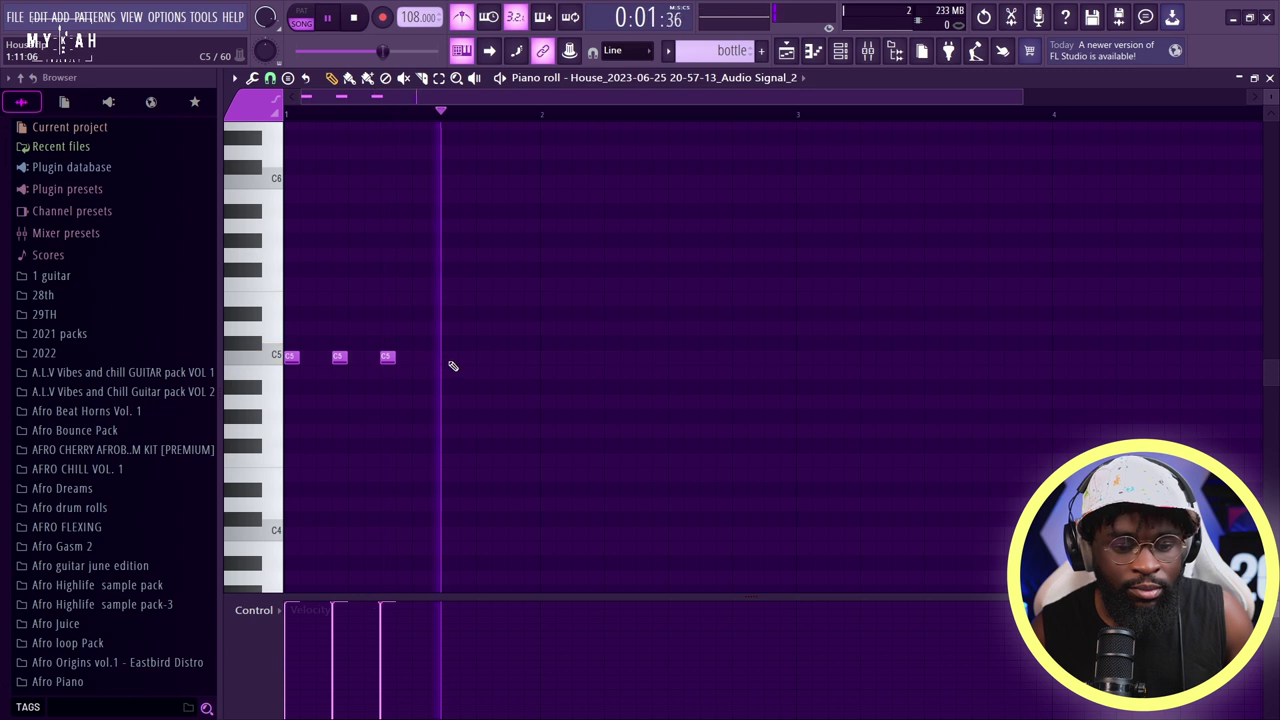
left_click(451, 357)
left_click(483, 357)
- Fill bars 1 to 4 of Track 1 with four bottle pattern clips and play them back
left_click(788, 51)
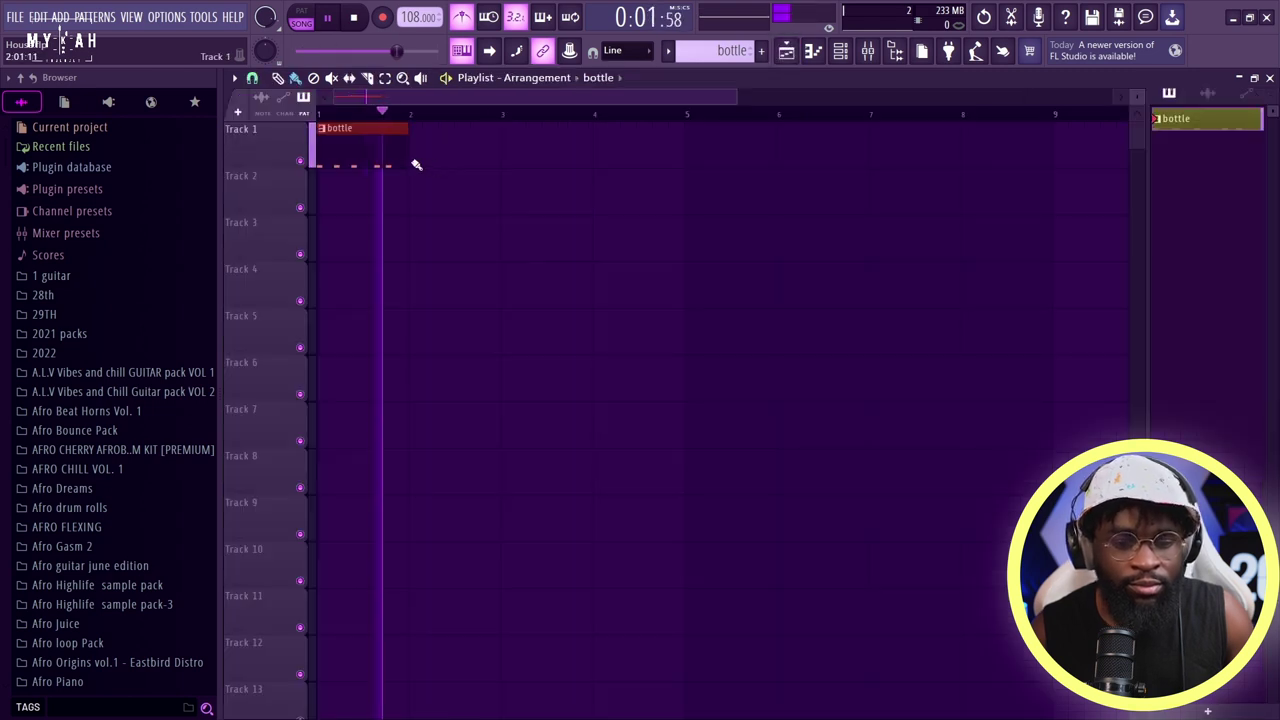
mouse_move(414, 161)
left_mouse_down()
mouse_move(611, 157)
mouse_move(688, 113)
mouse_move(548, 118)
left_mouse_up()
key("space")
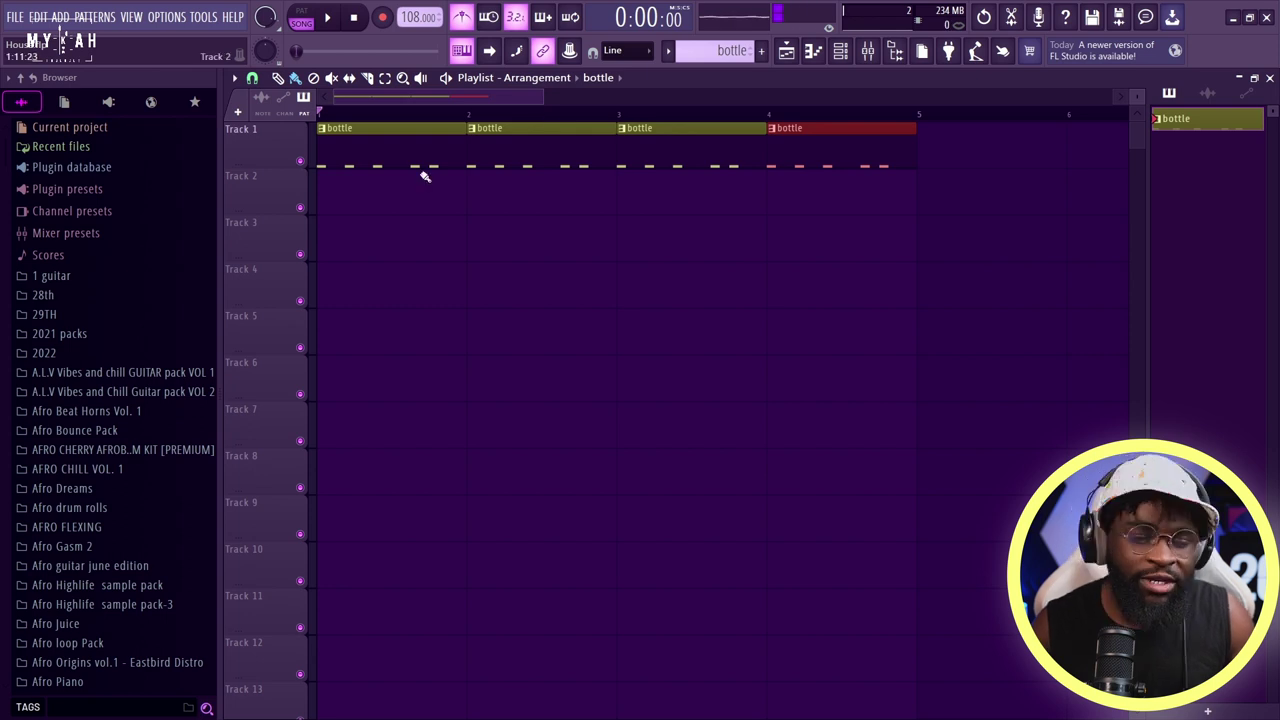
key("space")
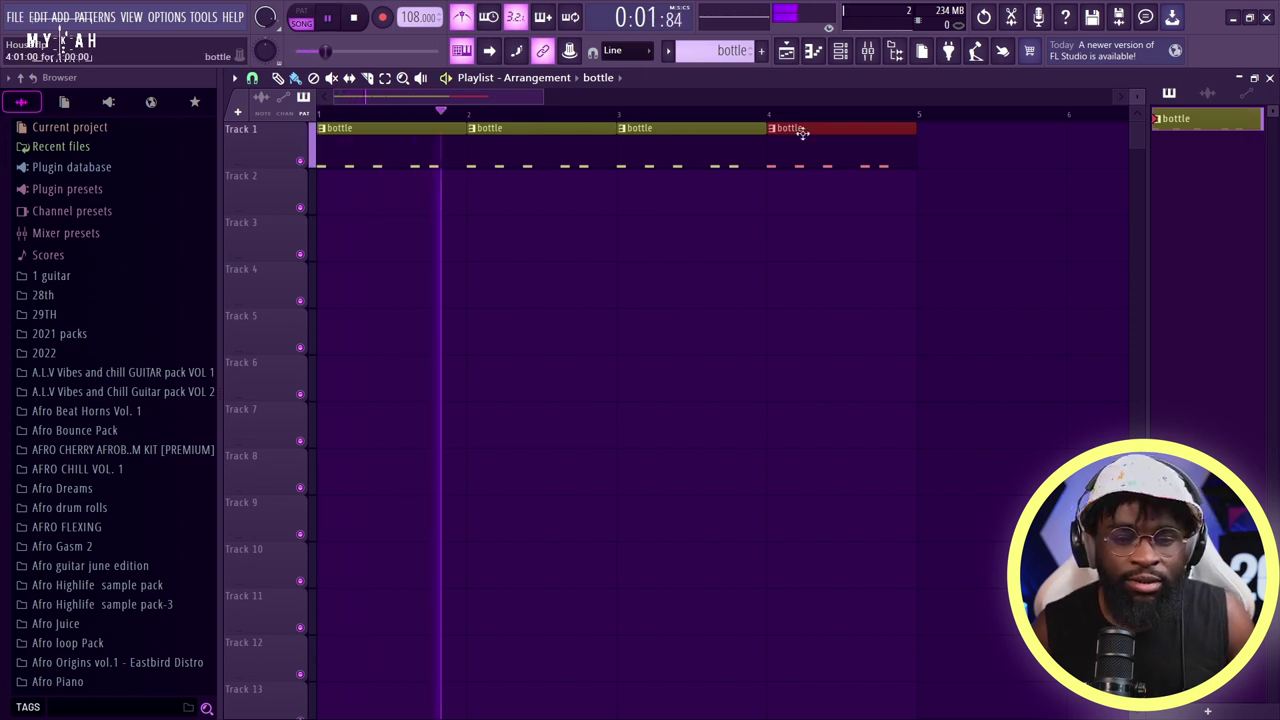
key("space")
- Record about three bars of new hits into the playlist as an audio clip on Track 2
key("F6")
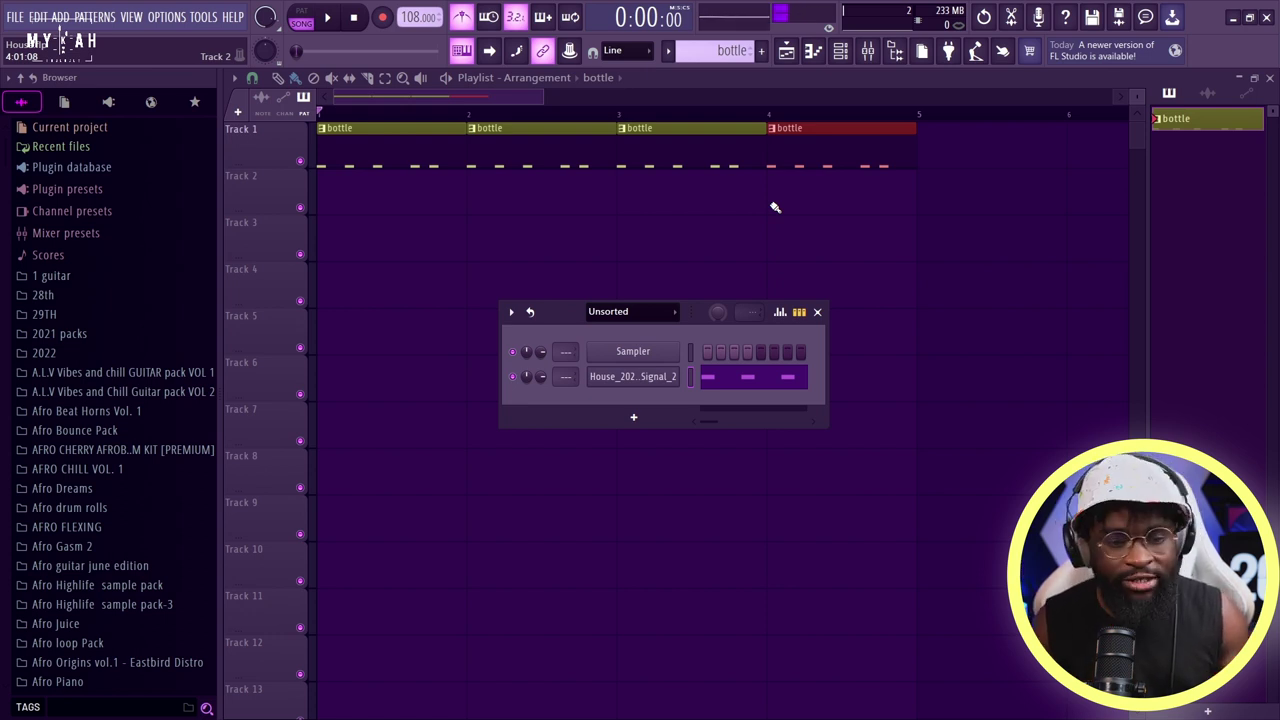
left_click(380, 17)
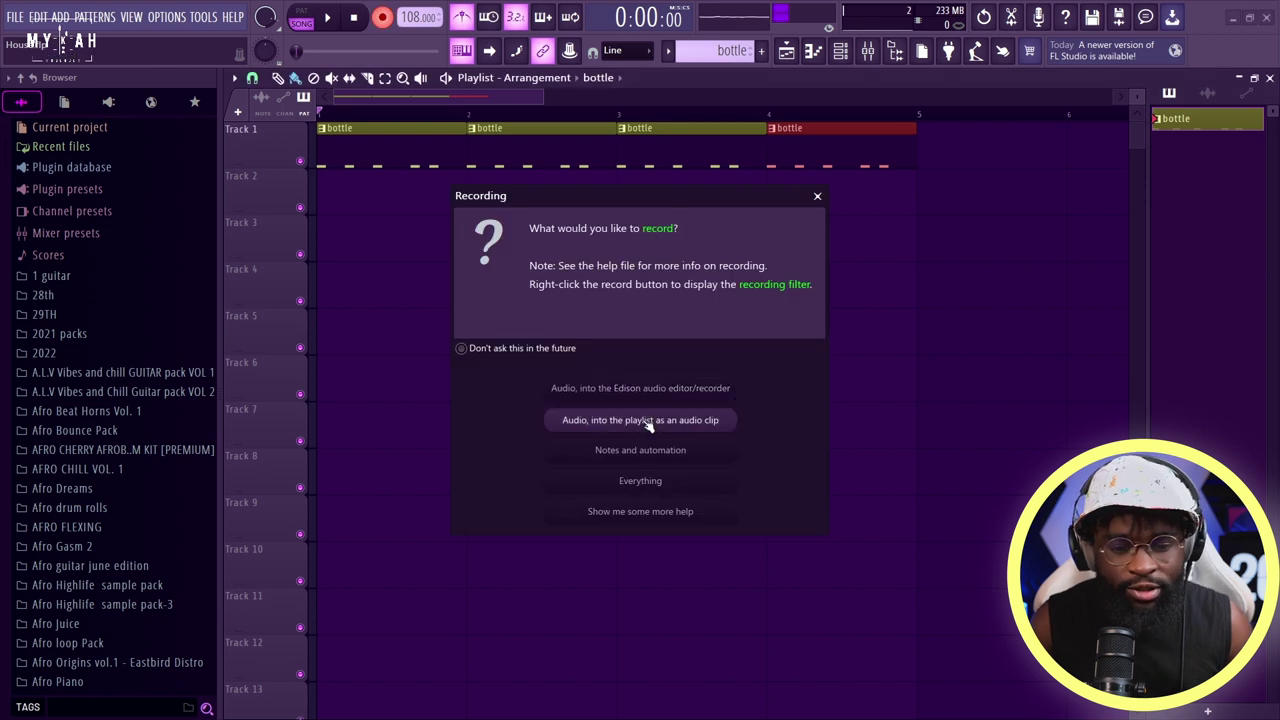
left_click(651, 420)
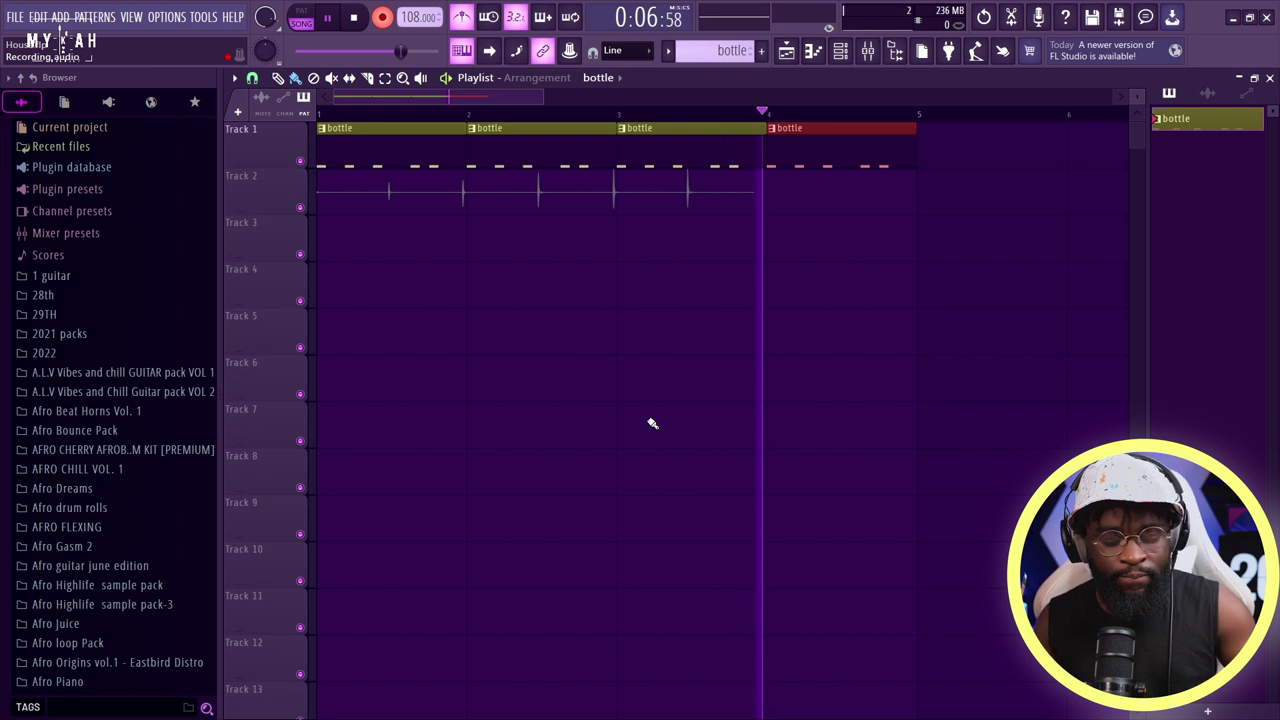
key("space")
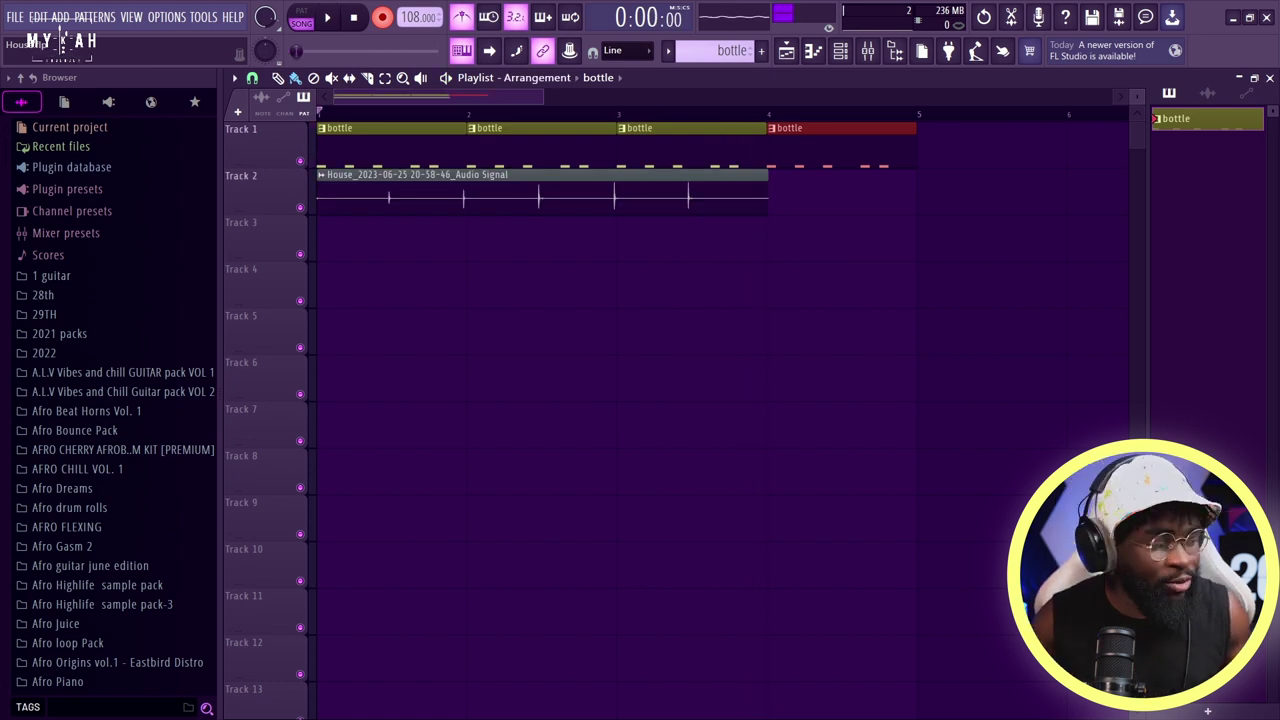
- Isolate the last hit of the Track 2 recording in Edison, from 5:499 to 5:693, and load it as a new sampler channel
left_click(328, 177)
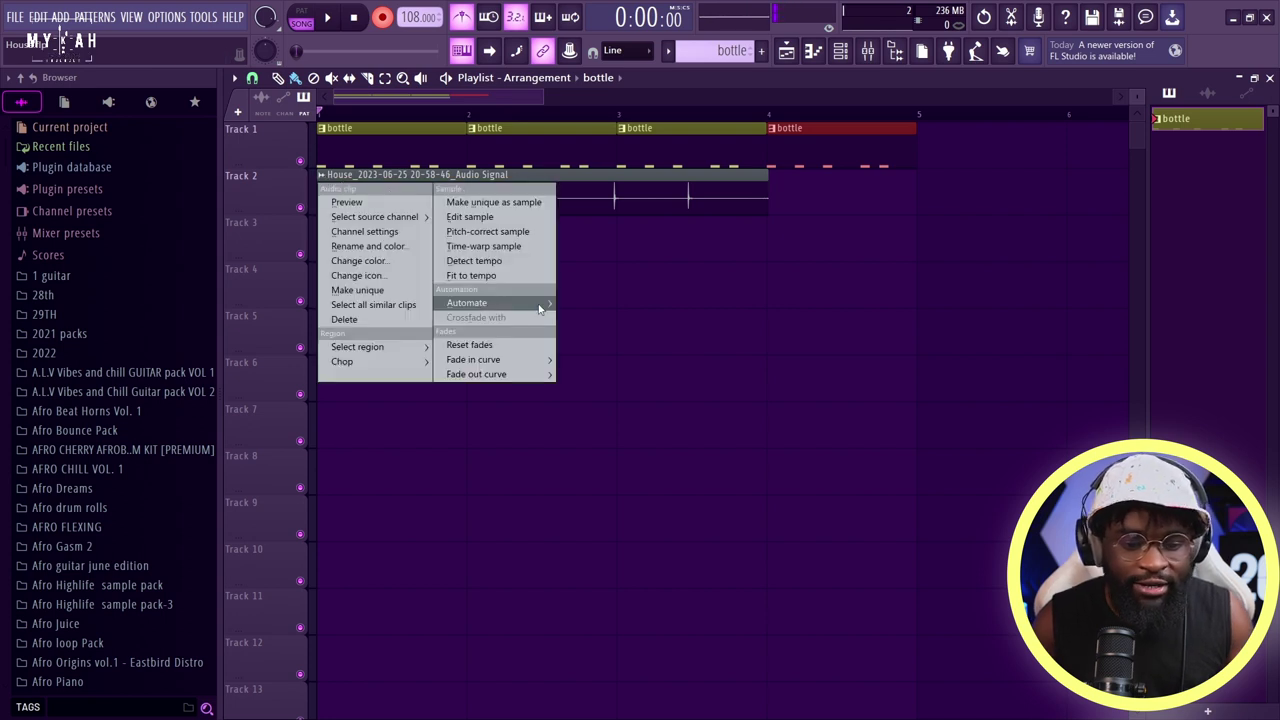
left_click(485, 218)
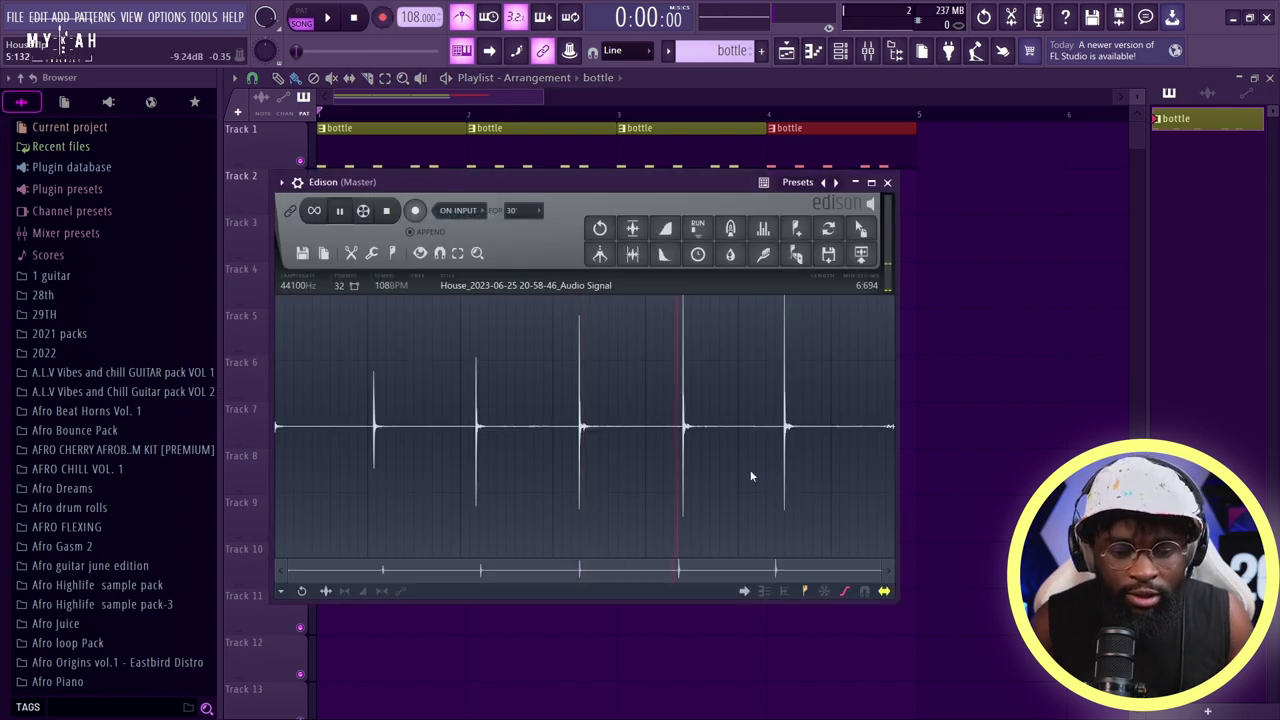
scroll(797, 457, "up", 4)
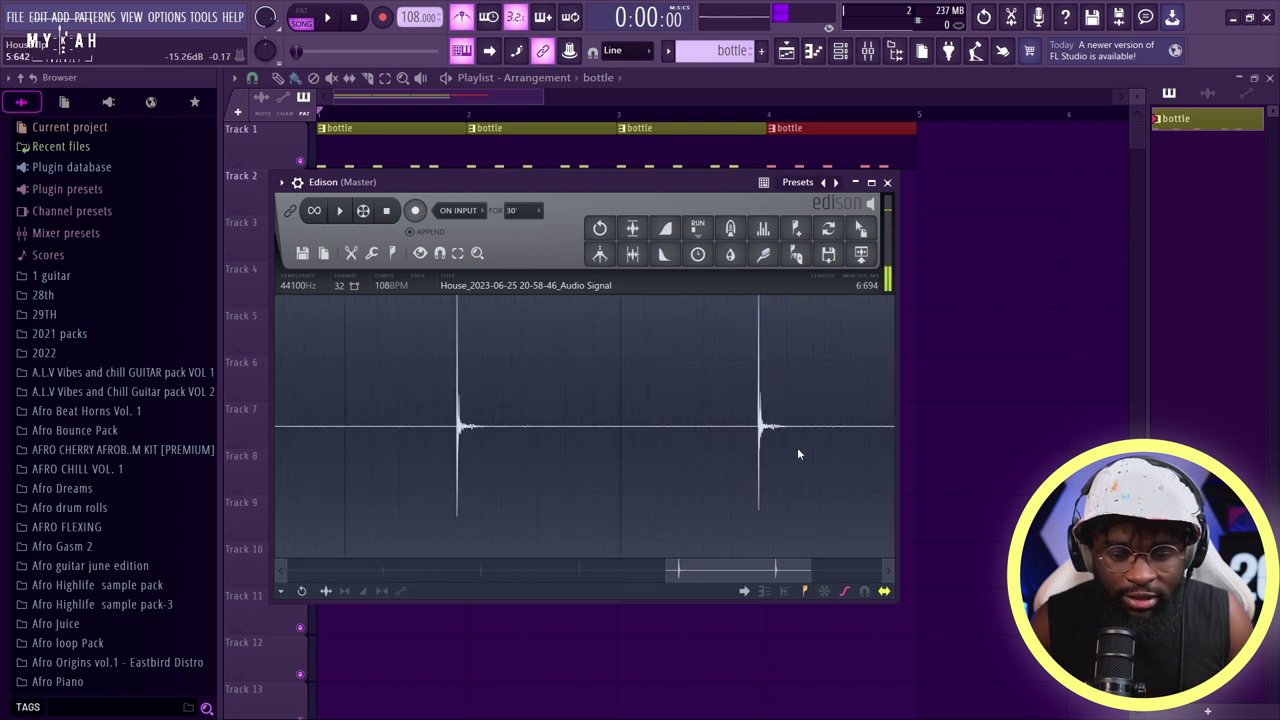
scroll(797, 450, "up", 4)
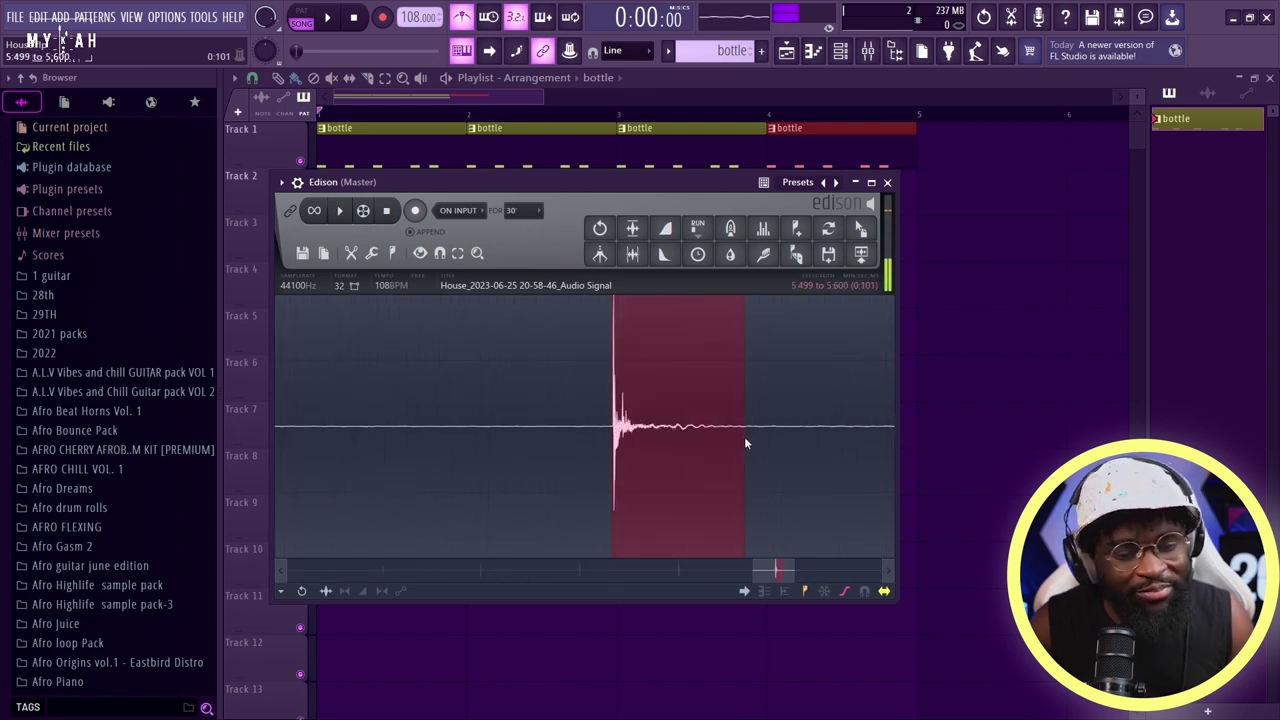
left_click_drag(750, 443, 866, 445)
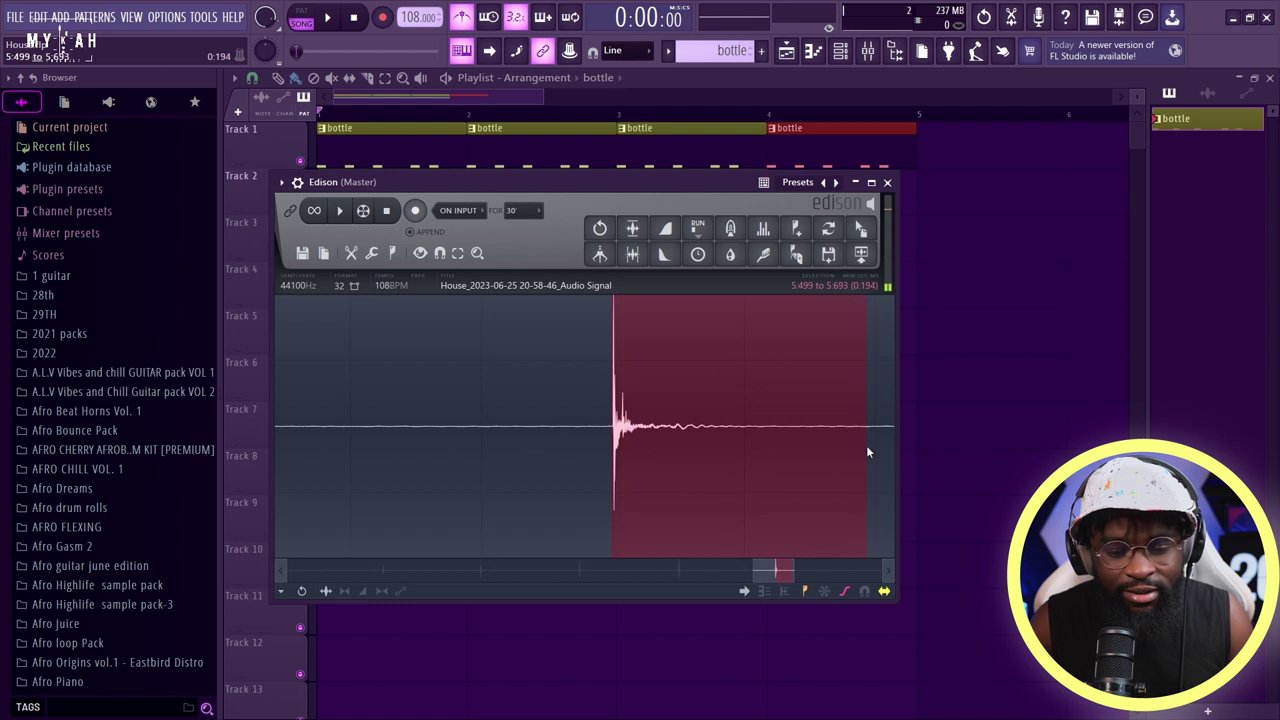
left_click_drag(858, 226, 638, 498)
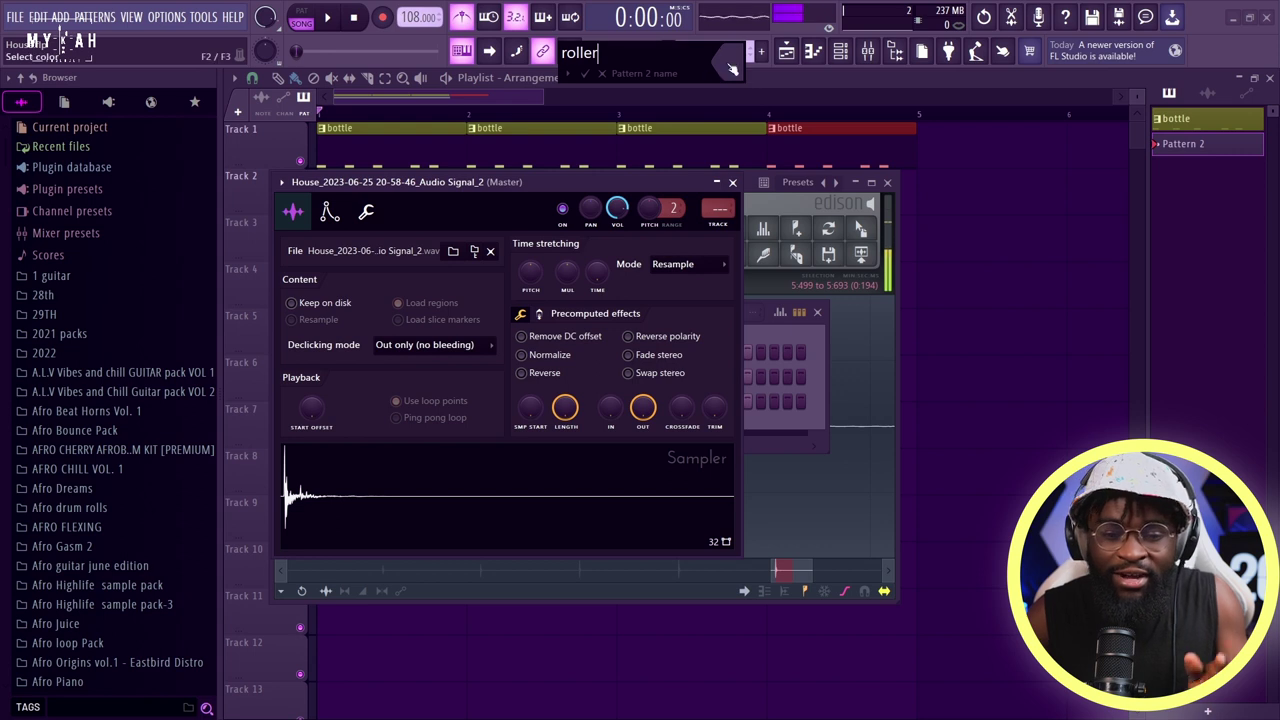
- Name Pattern 2 roller and give it an orange colour
left_click(728, 62)
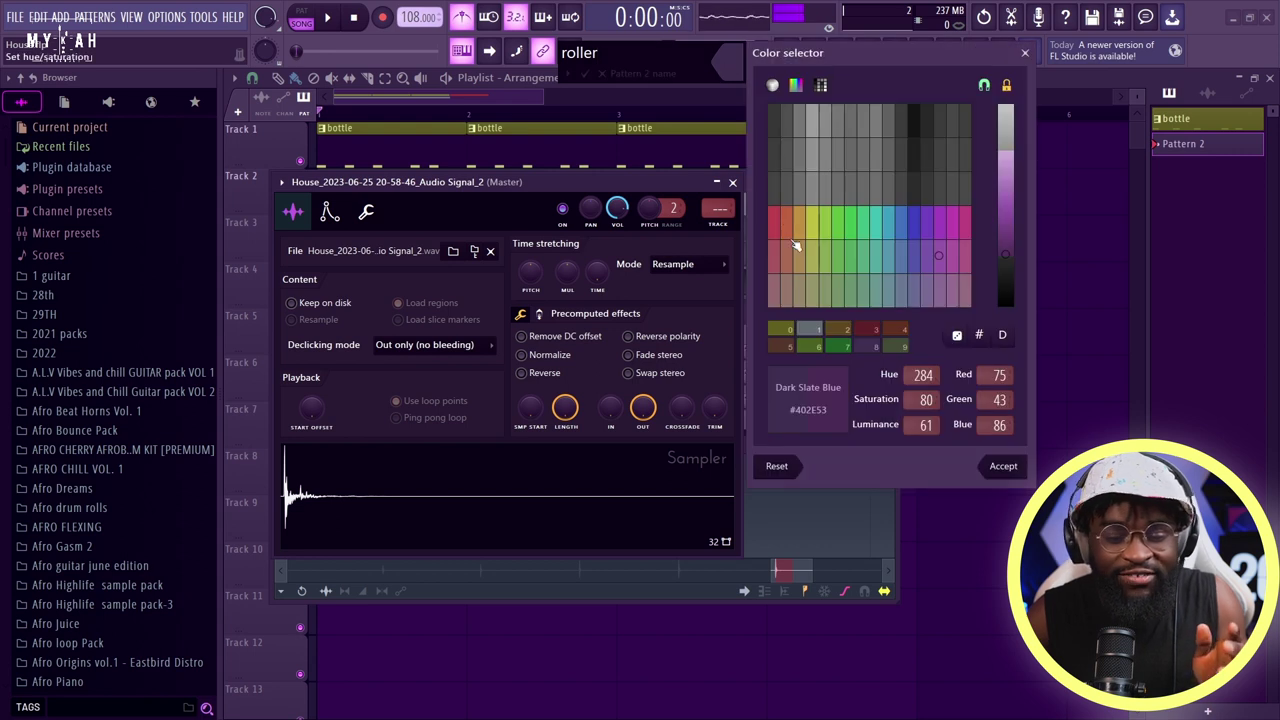
left_click(793, 237)
key("Return")
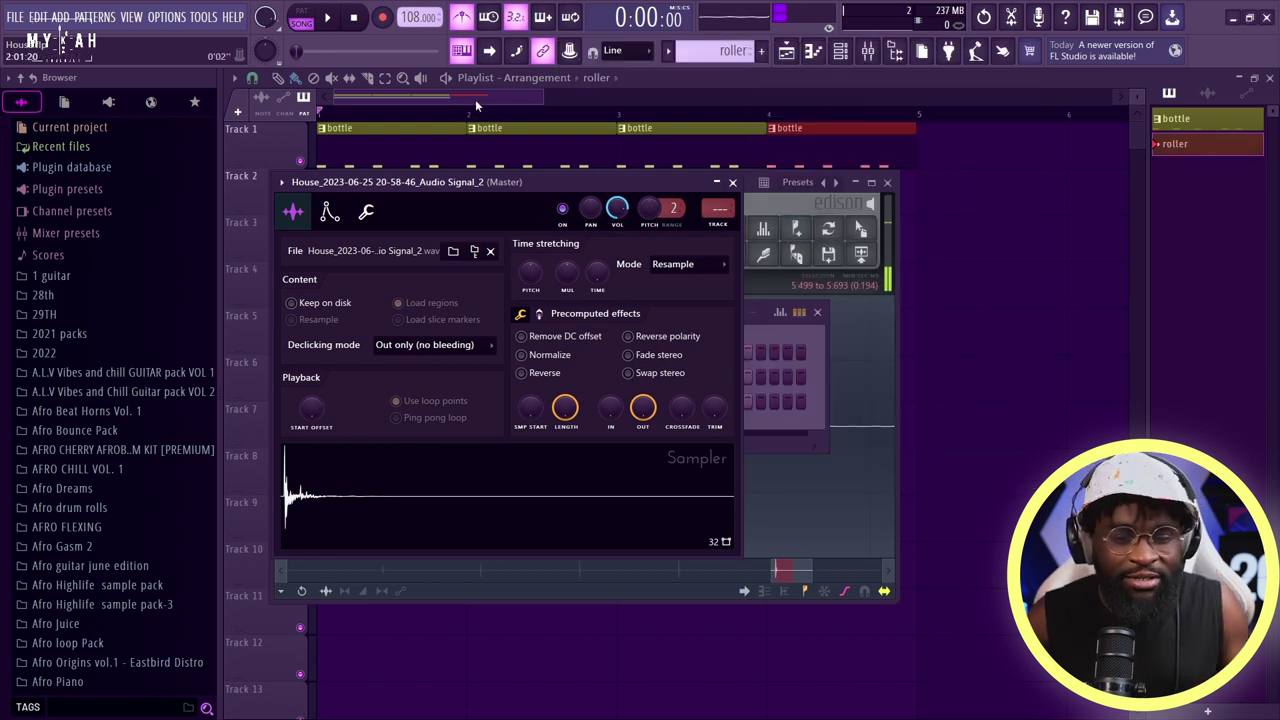
- Replace the recorded audio clip on Track 2 with a roller pattern clip in bar 1
key("F12")
right_click(371, 206)
left_click(318, 208)
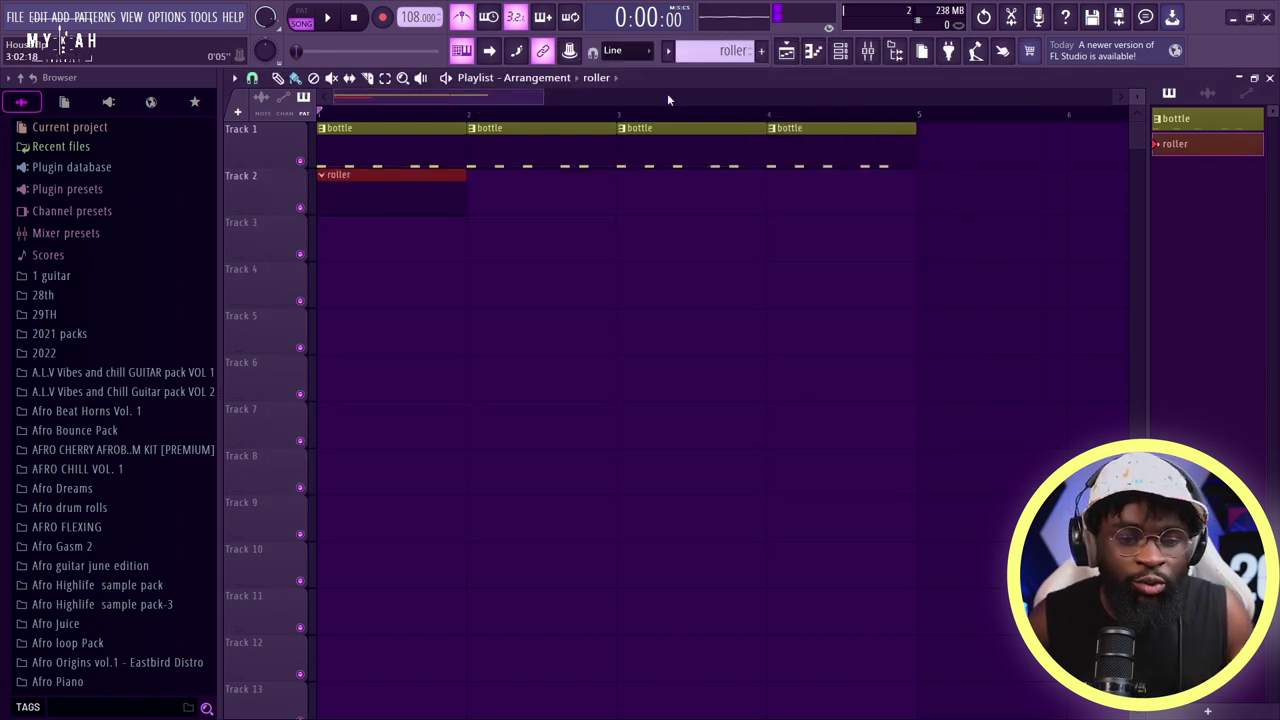
- Build a one-bar C4 rhythm in the roller pattern's piano roll on steps 1, 4, 7, 8, 11 and 13, with lower velocity from step 8
left_click(816, 54)
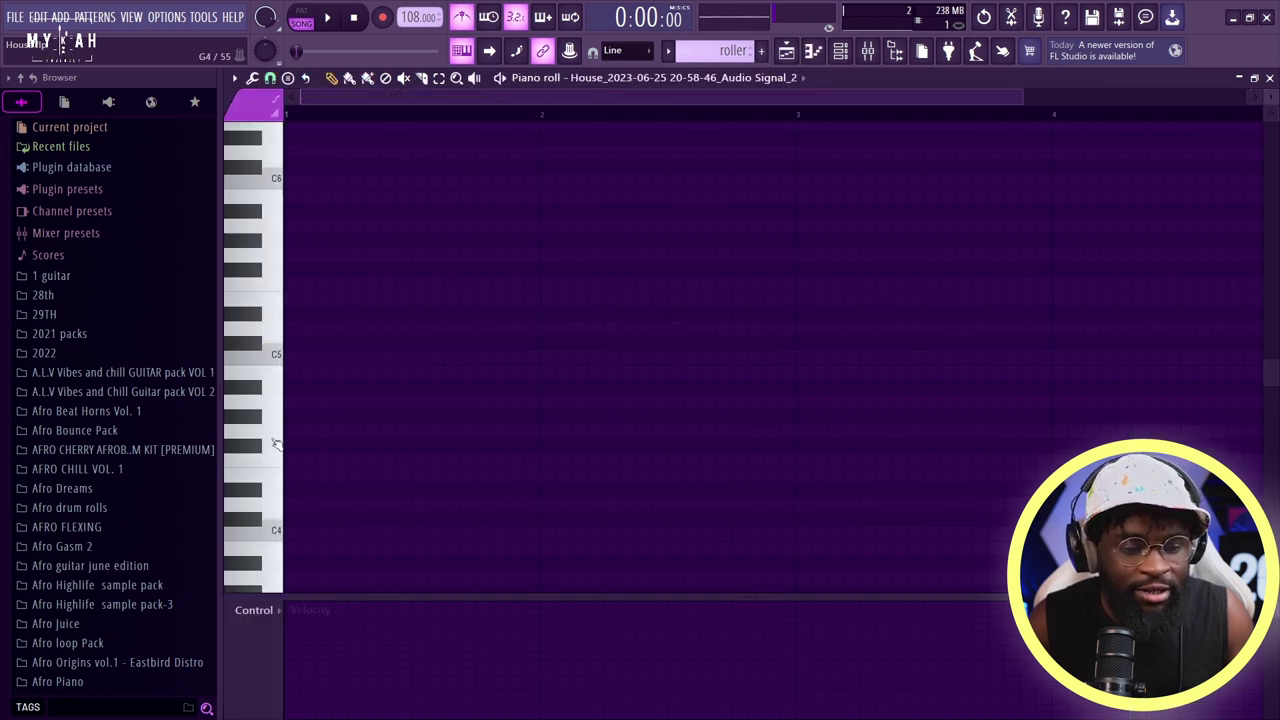
left_click(291, 531)
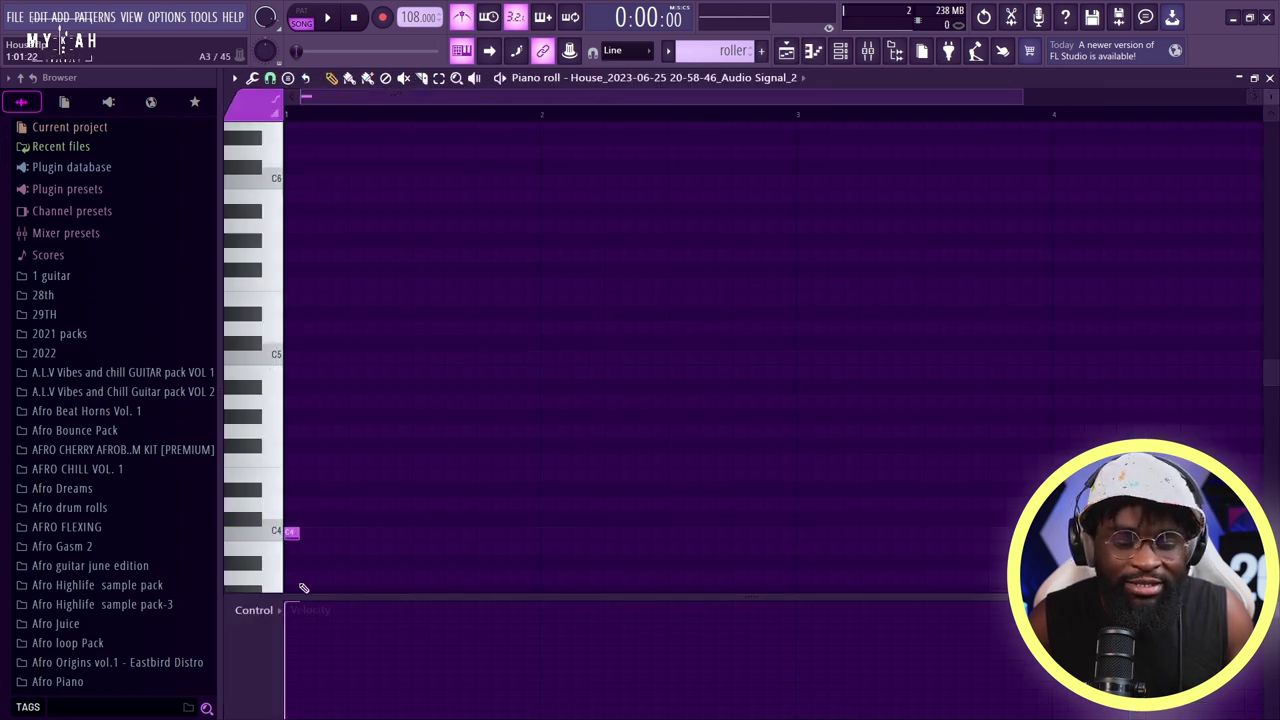
key("space")
left_click(339, 532)
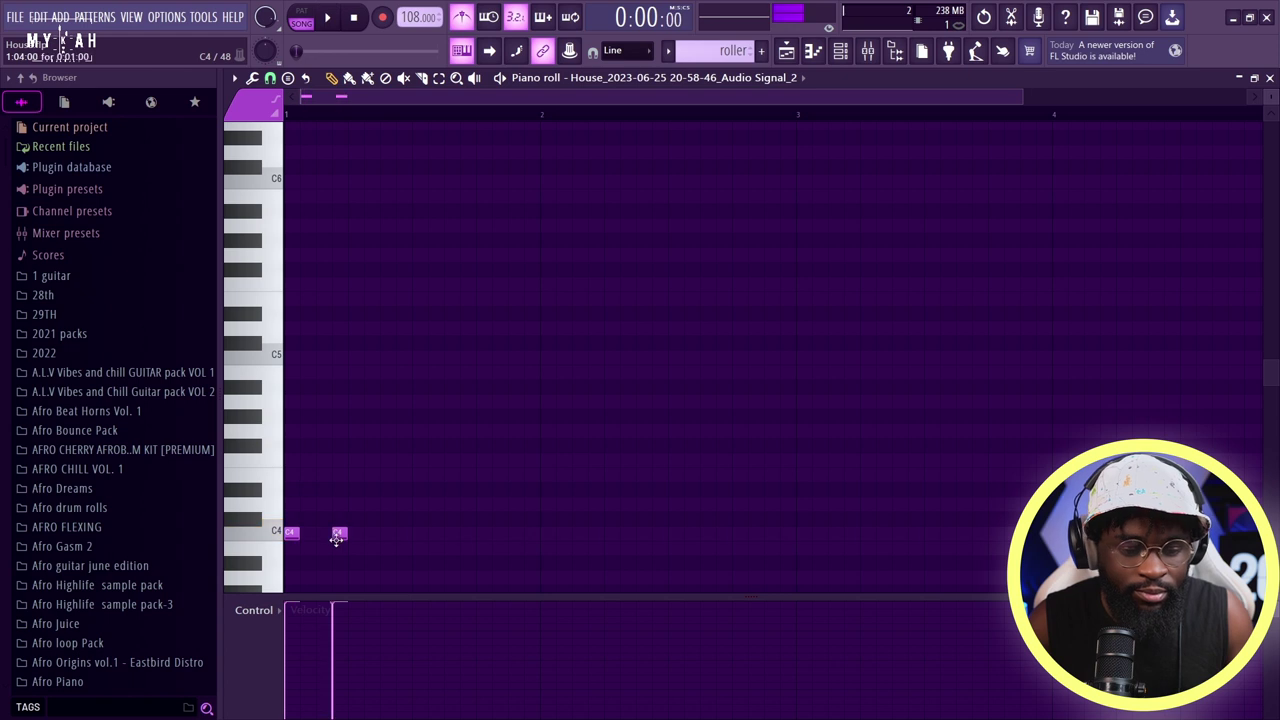
left_click(387, 532)
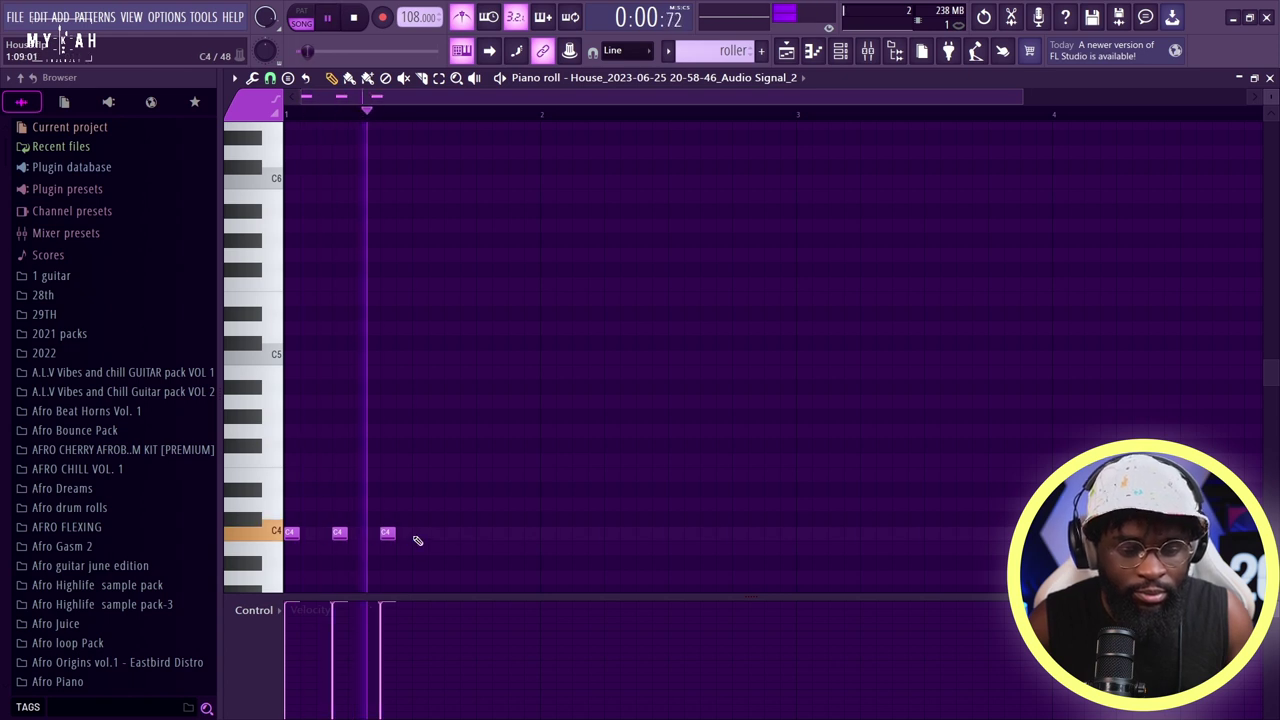
left_click(418, 533)
left_click_drag(418, 535, 402, 535)
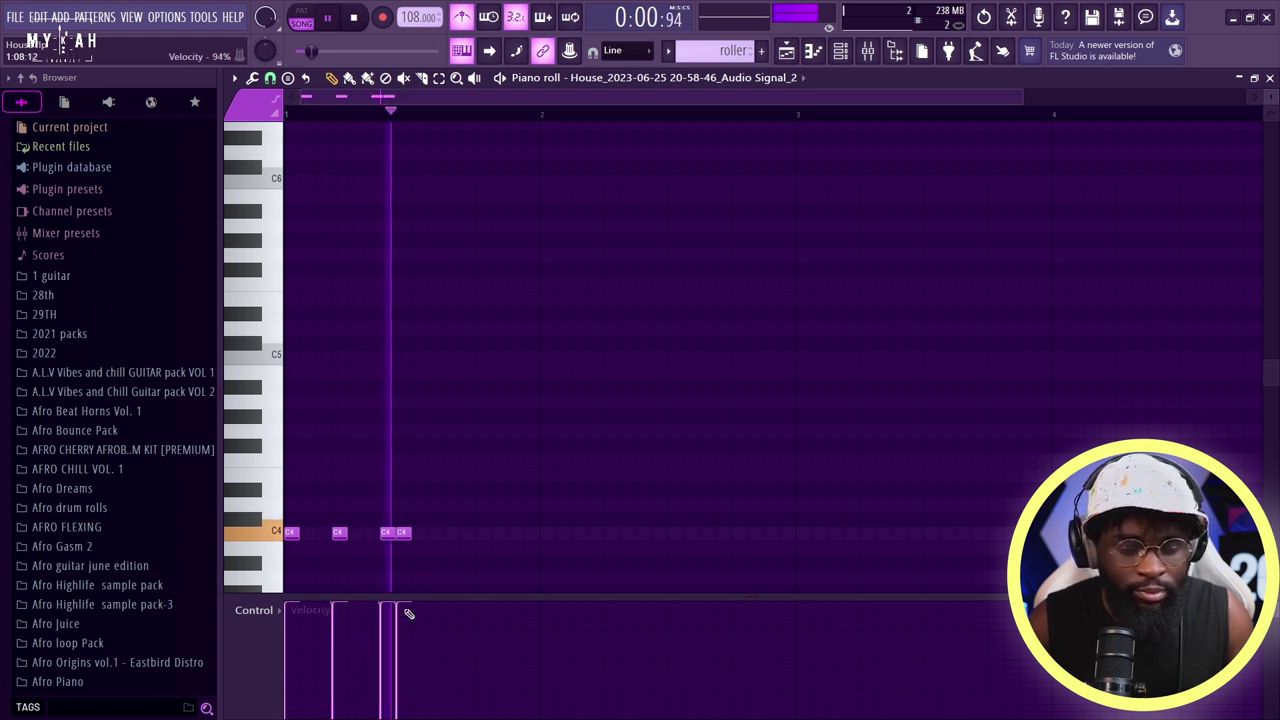
key("space")
key("space")
left_click(450, 532)
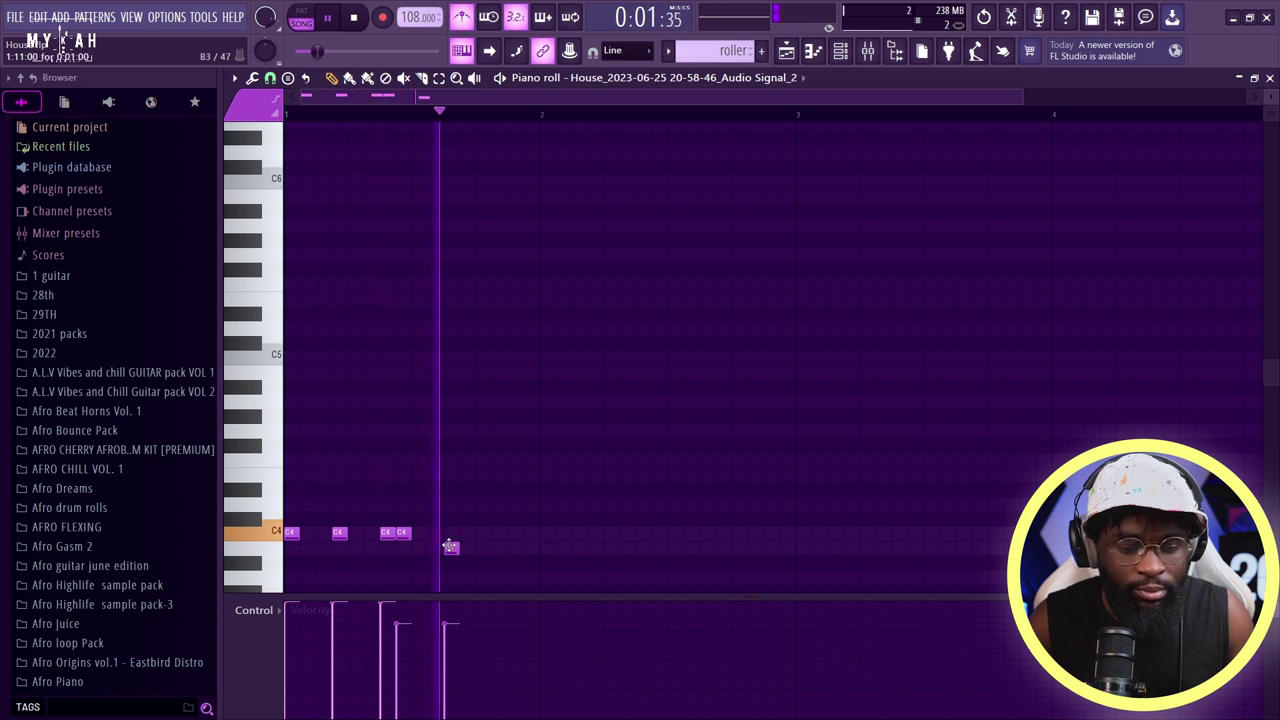
left_click(483, 532)
- Fill bars 1 to 4 of Track 2 with roller pattern clips and play them back with the bottle clips
key("F6")
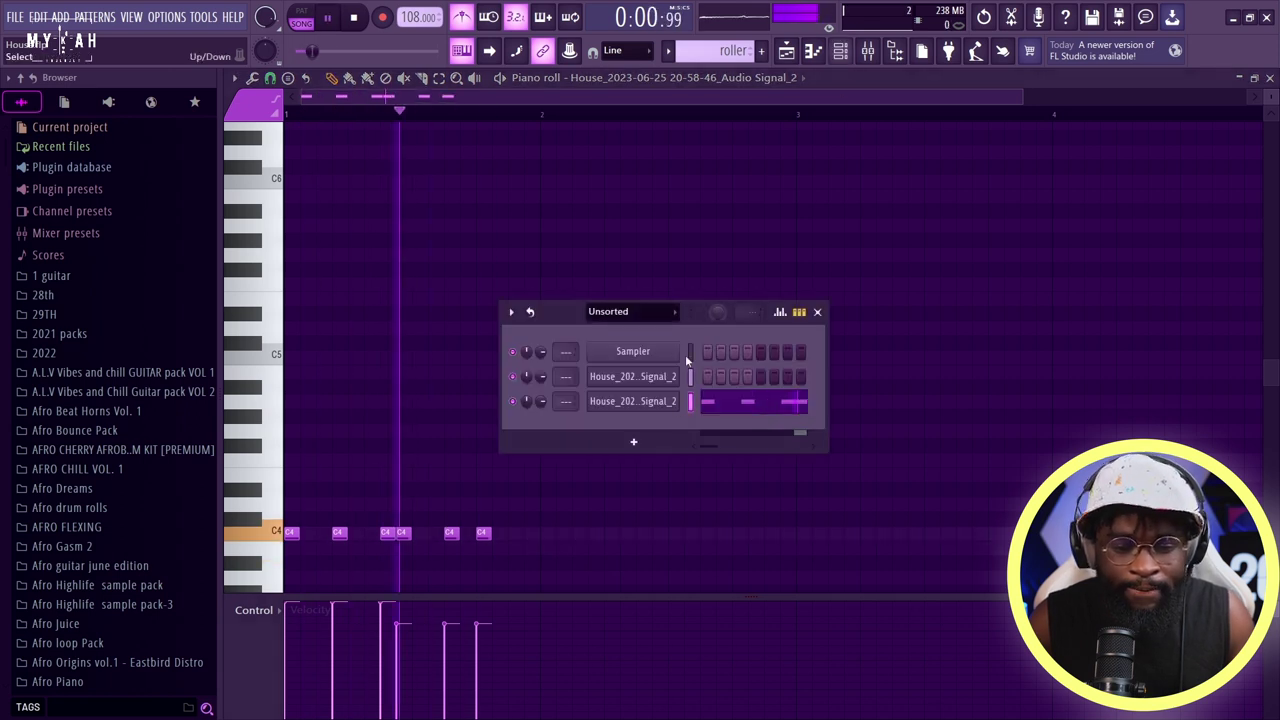
left_click(652, 404)
key("space")
key("space")
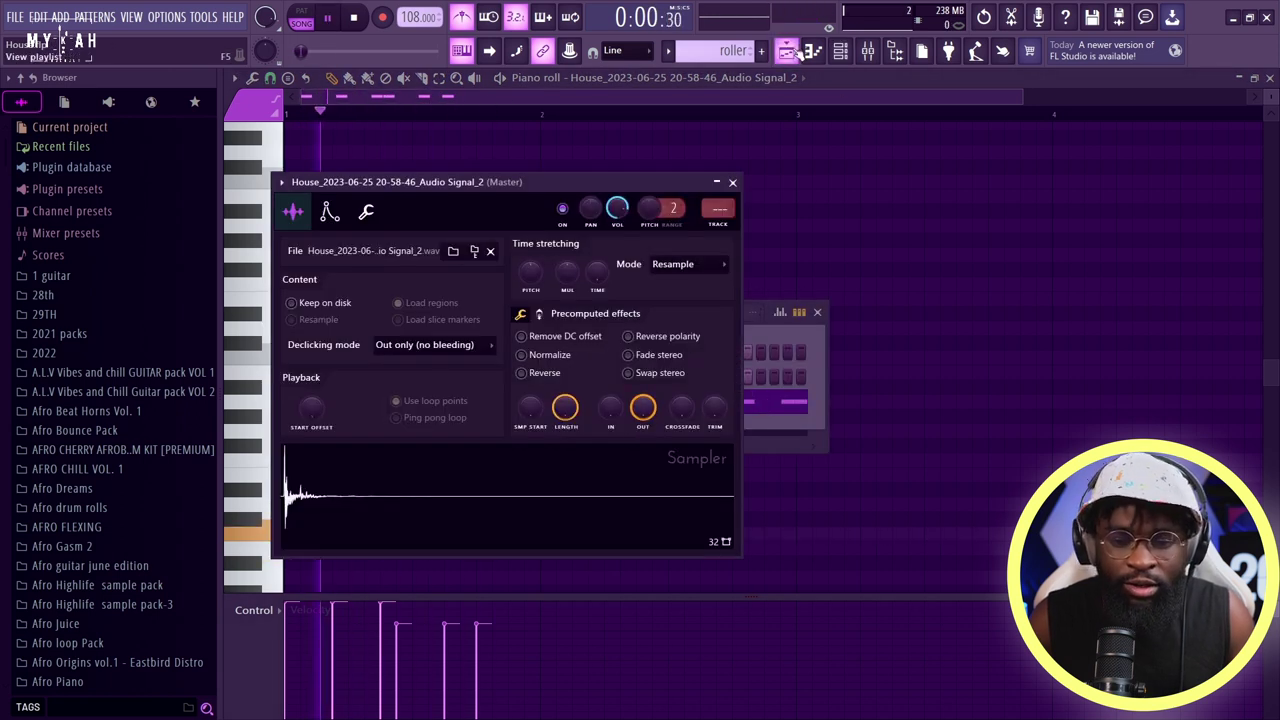
key("F5")
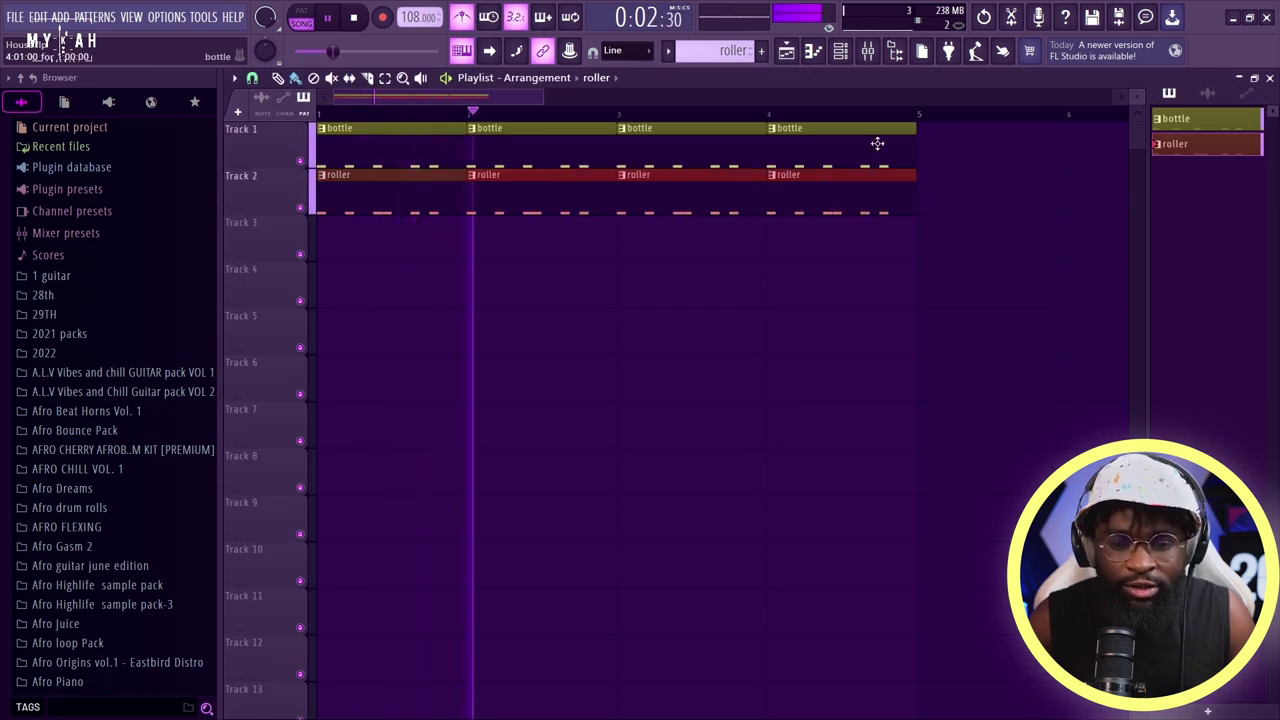
key("F6")
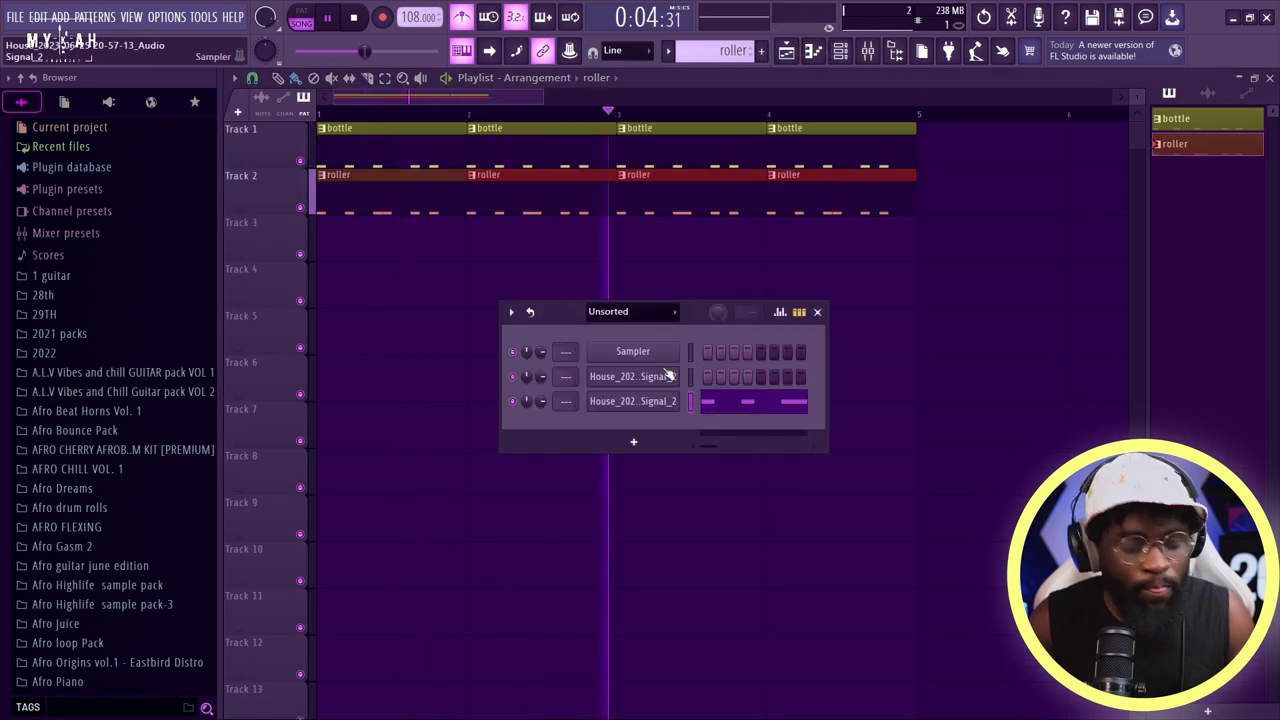
key("space")
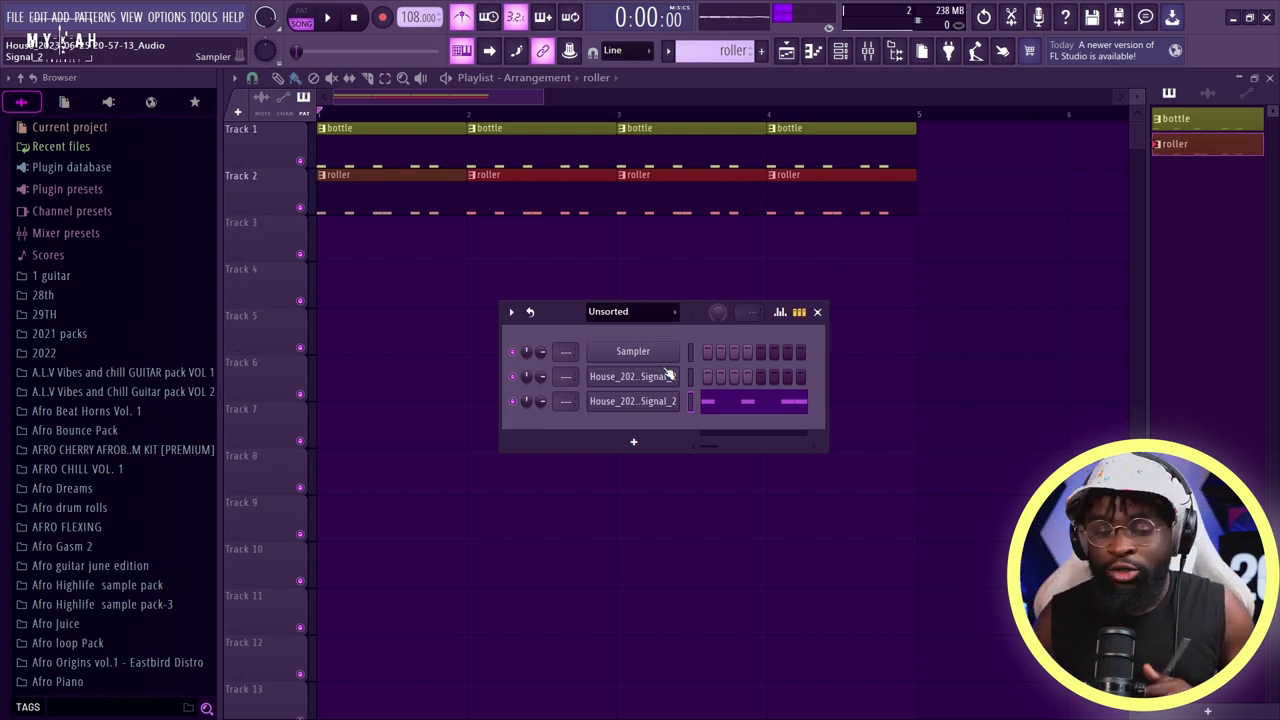
- Record about two and a half bars of new hits into the playlist as an audio clip on Track 3
left_click(867, 51)
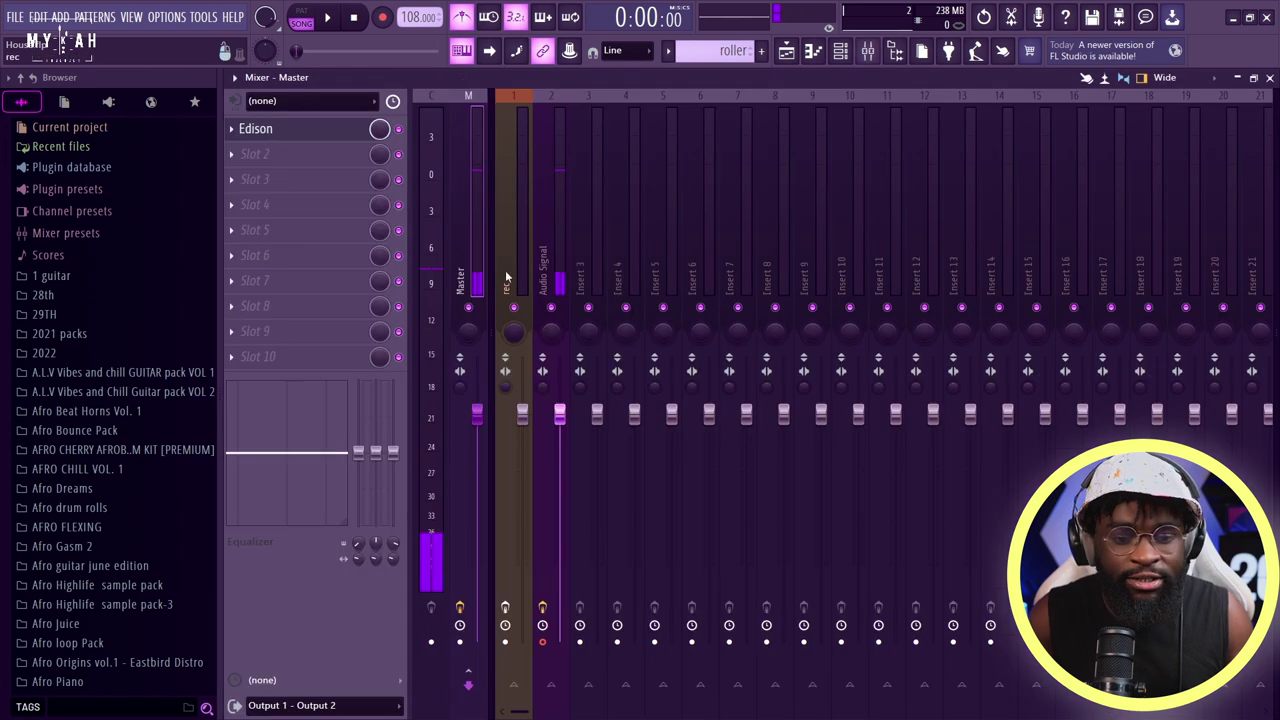
key("F9")
key("space")
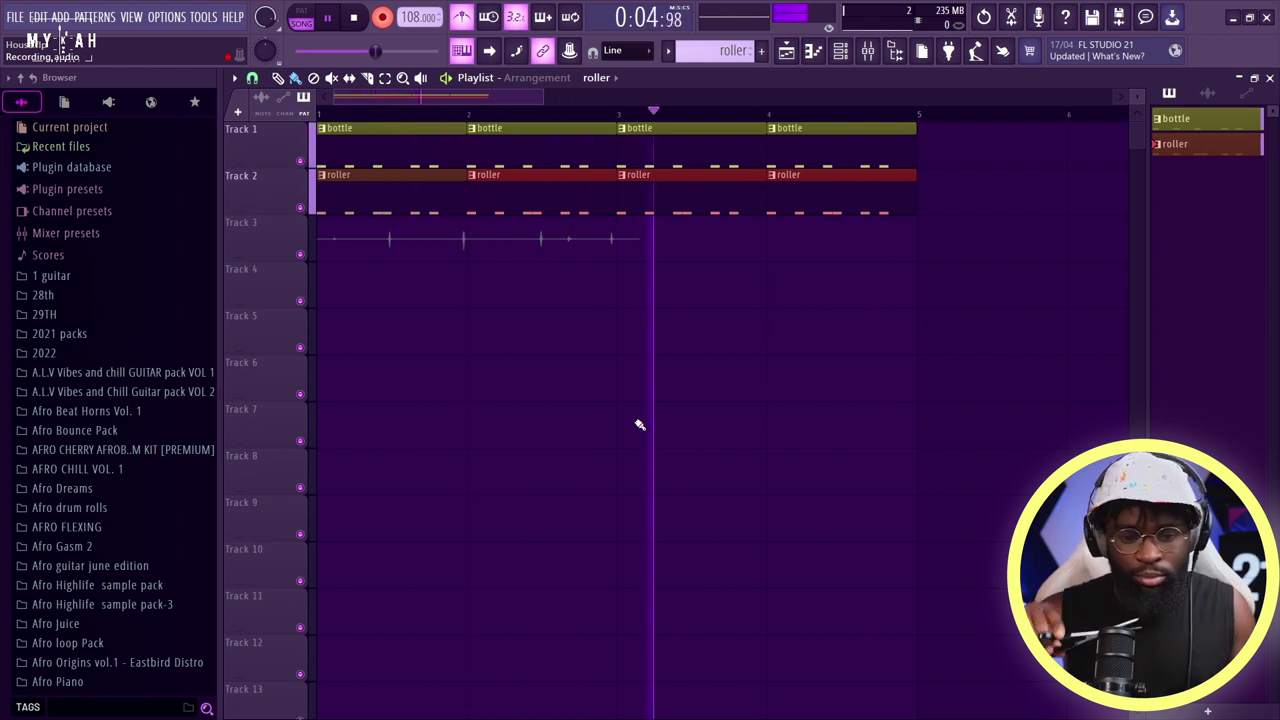
key("space")
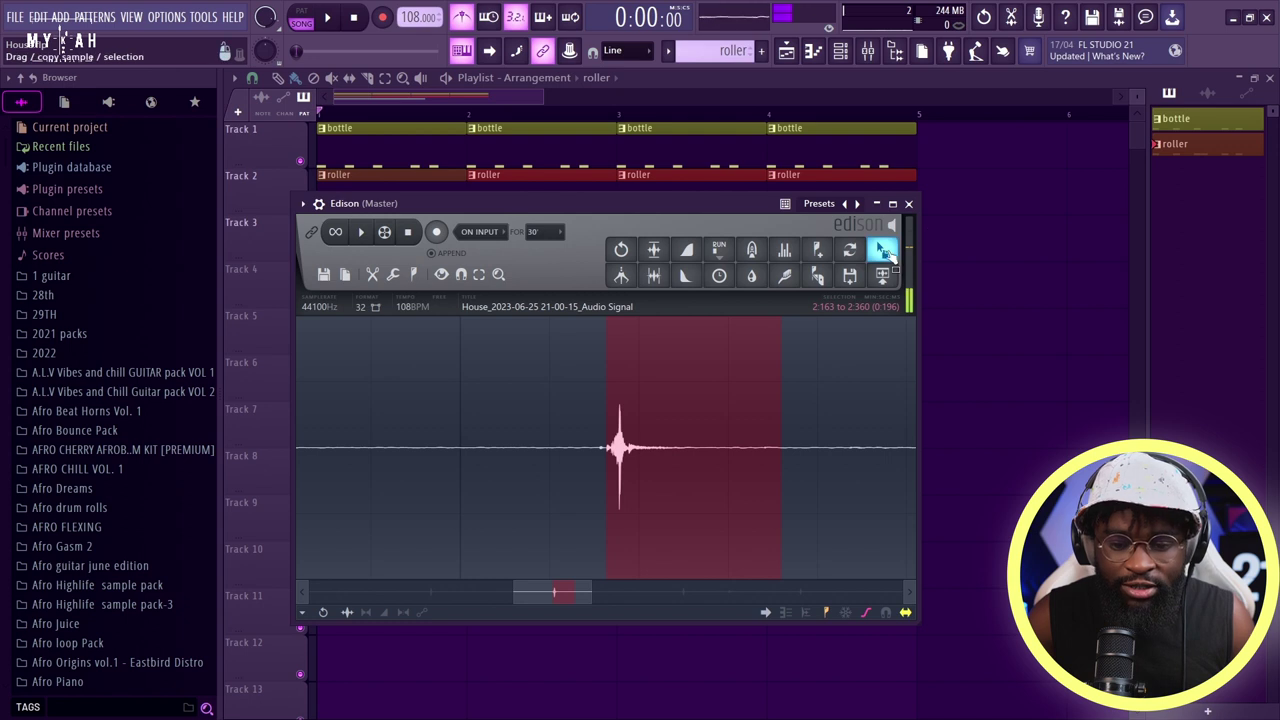
- Load the selected hit from 2:163 to 2:360 in Edison as a new sampler channel, normalize it and preview the sound
left_click_drag(884, 250, 691, 430)
left_click(649, 426)
left_click(564, 397)
left_click(628, 545)
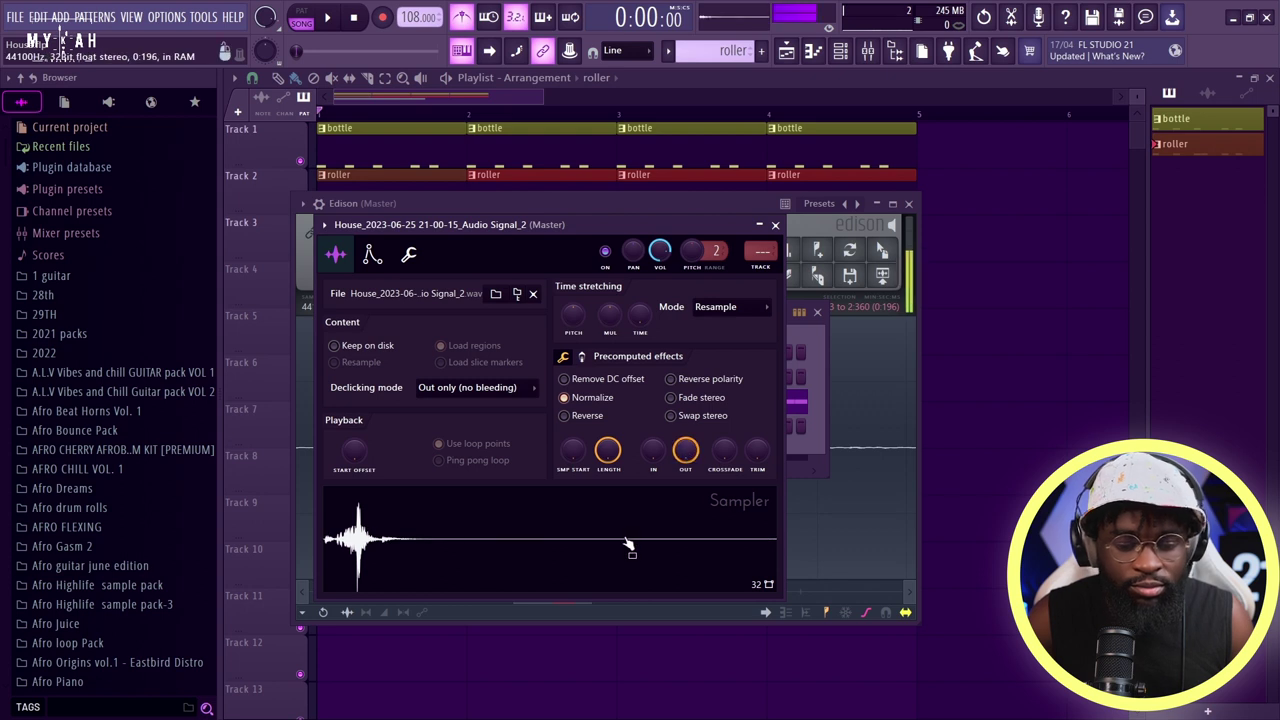
- Place a new pattern named sci on Track 3 in place of the recording and give it a single C4 note on step 8
key("Escape")
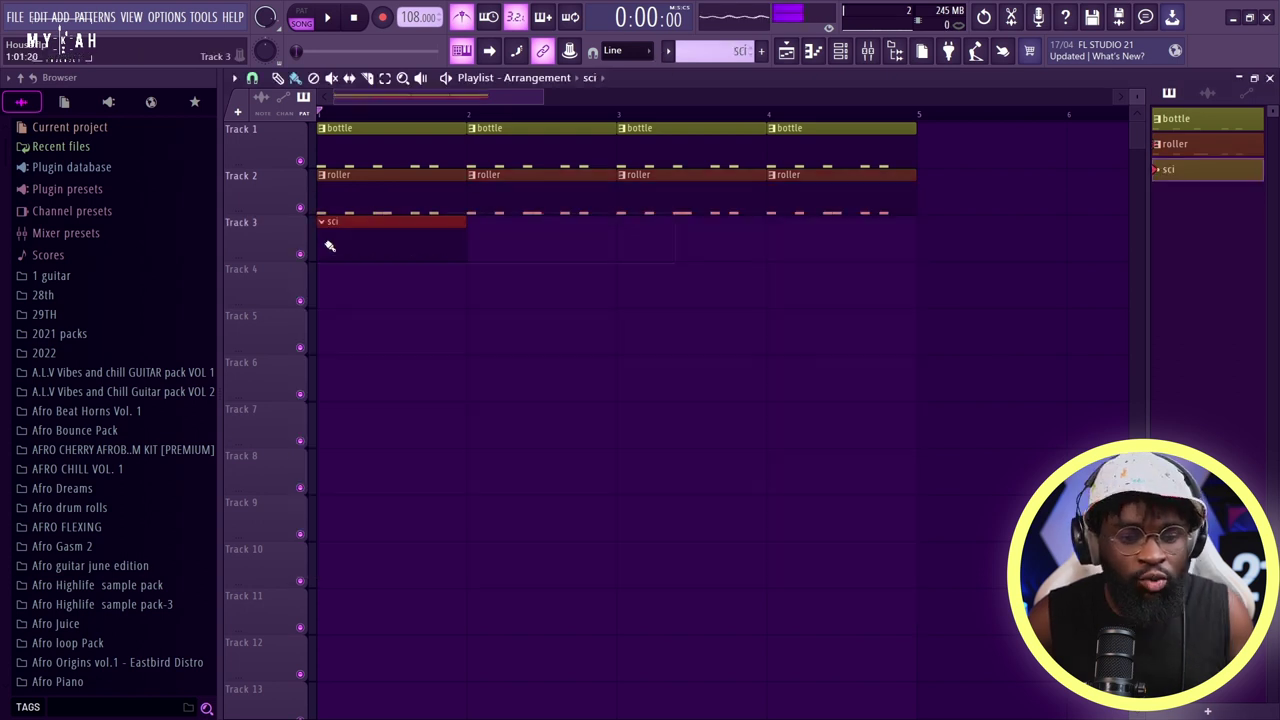
key("F7")
key("space")
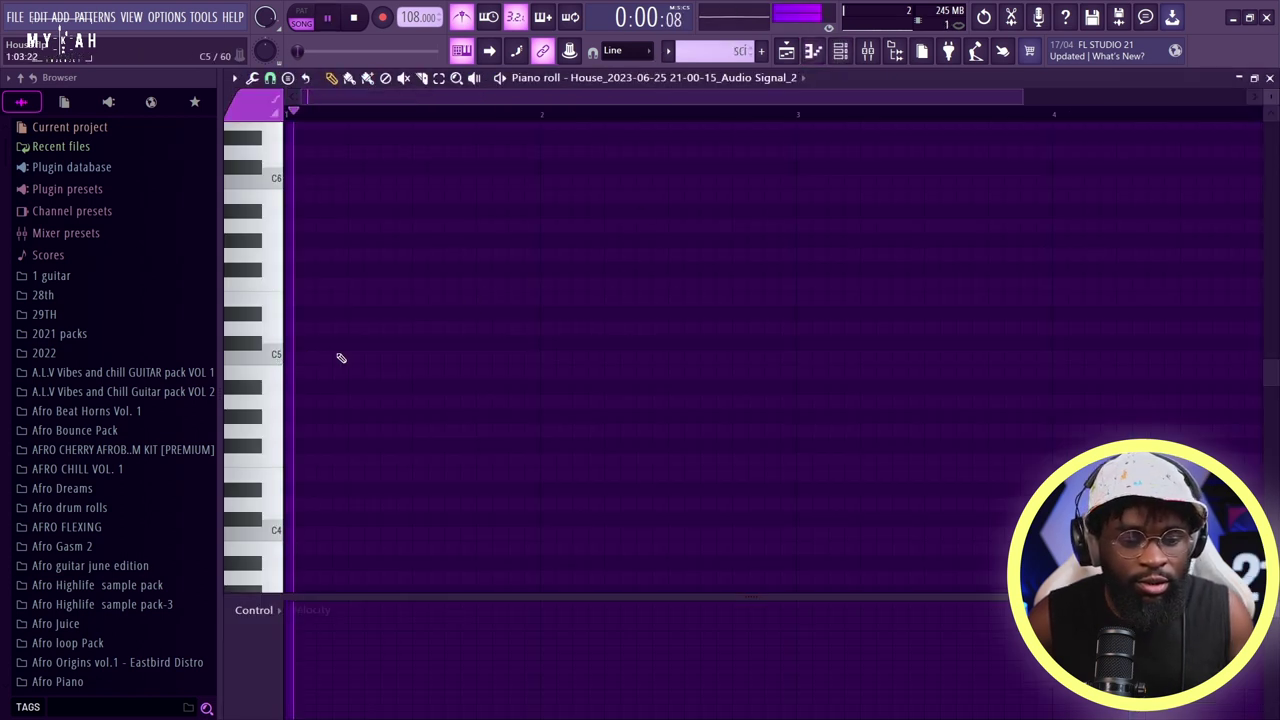
left_click(385, 357)
left_click_drag(383, 358, 403, 533)
key("space")
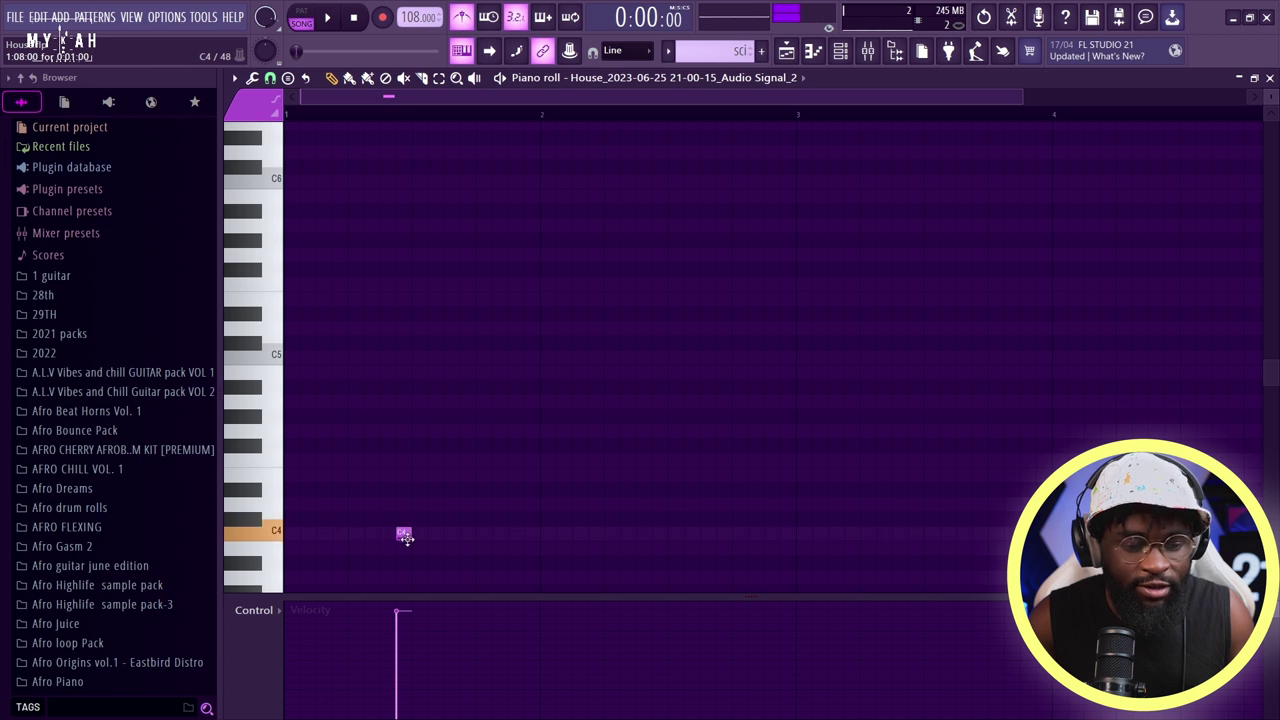
- Fill bars 1 to 4 of Track 3 with sci pattern clips and play back all three tracks
key("space")
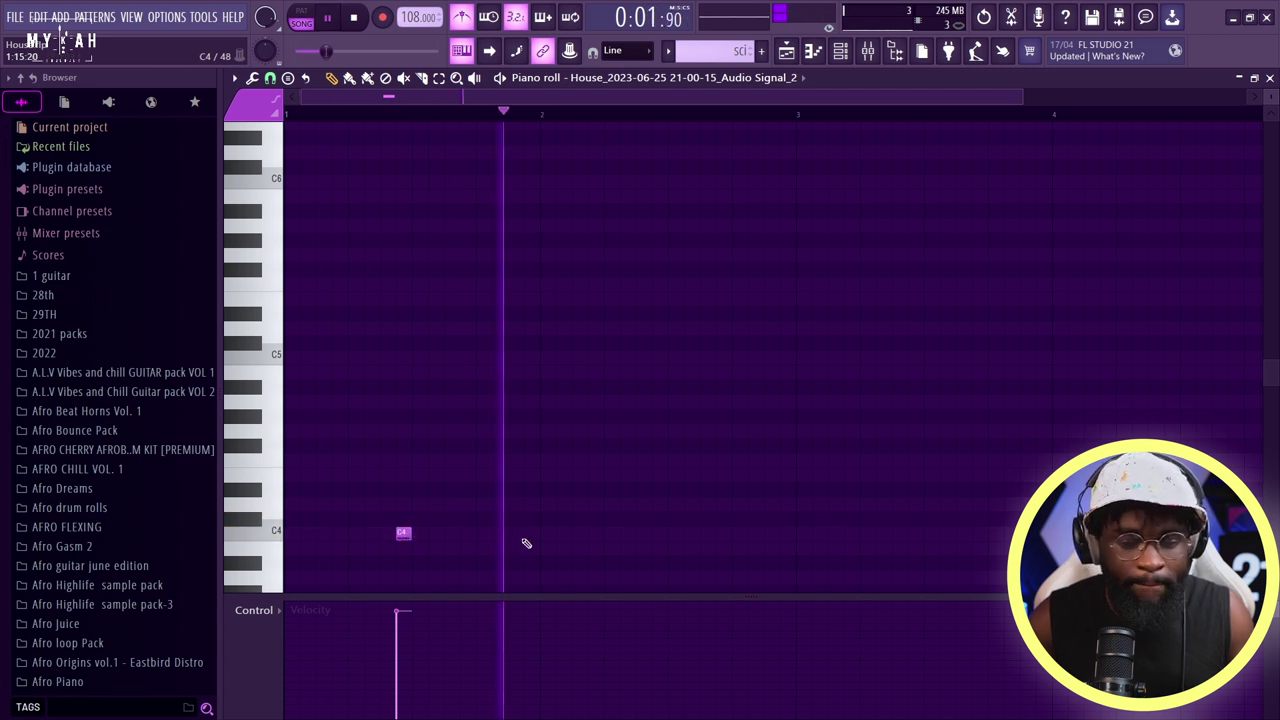
key("F5")
left_click_drag(440, 248, 809, 237)
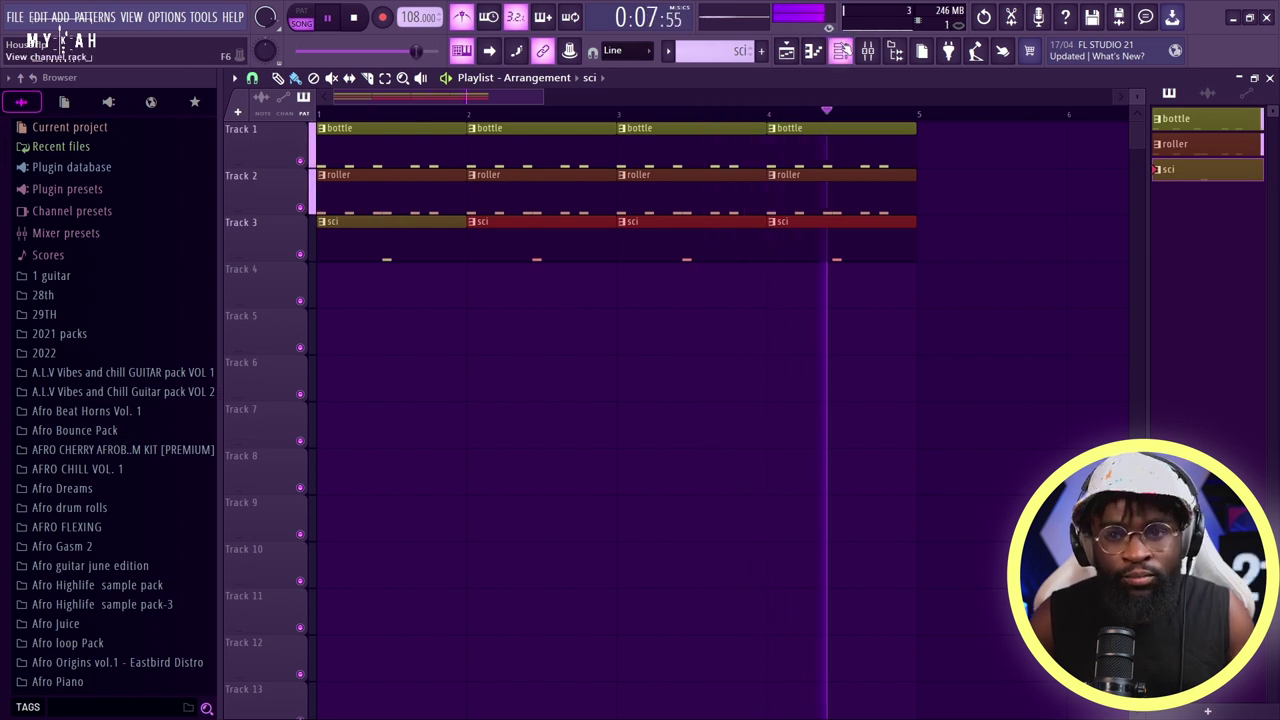
key("space")
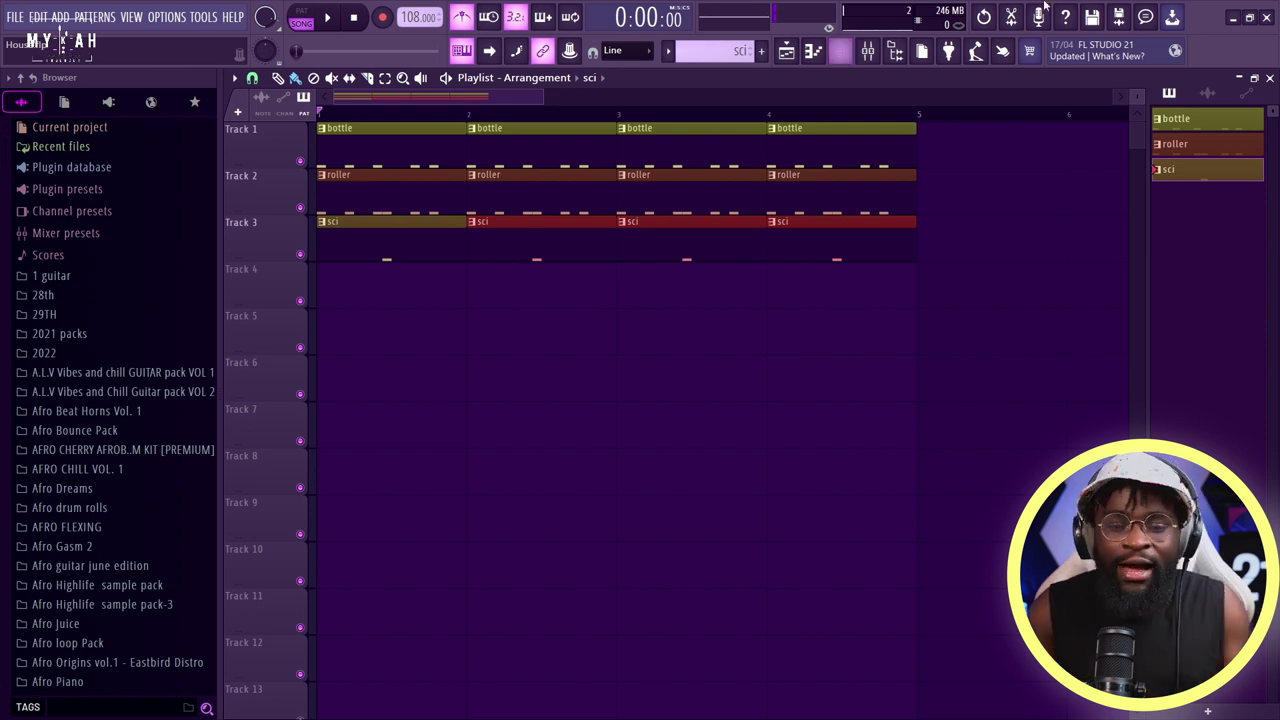
- Add Fruity soft clipper ahead of Edison on the Master and record about four and a half bars of shaker into the playlist on Track 4
left_click(866, 51)
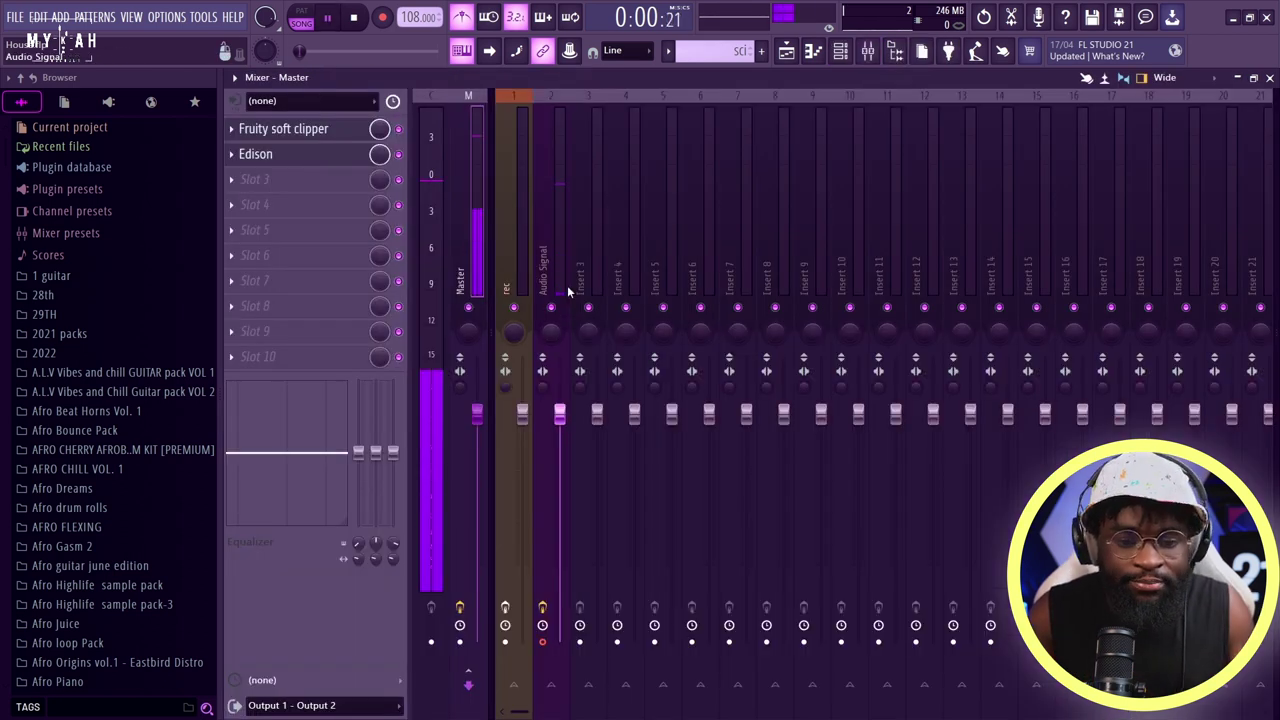
key("F9")
left_click(383, 18)
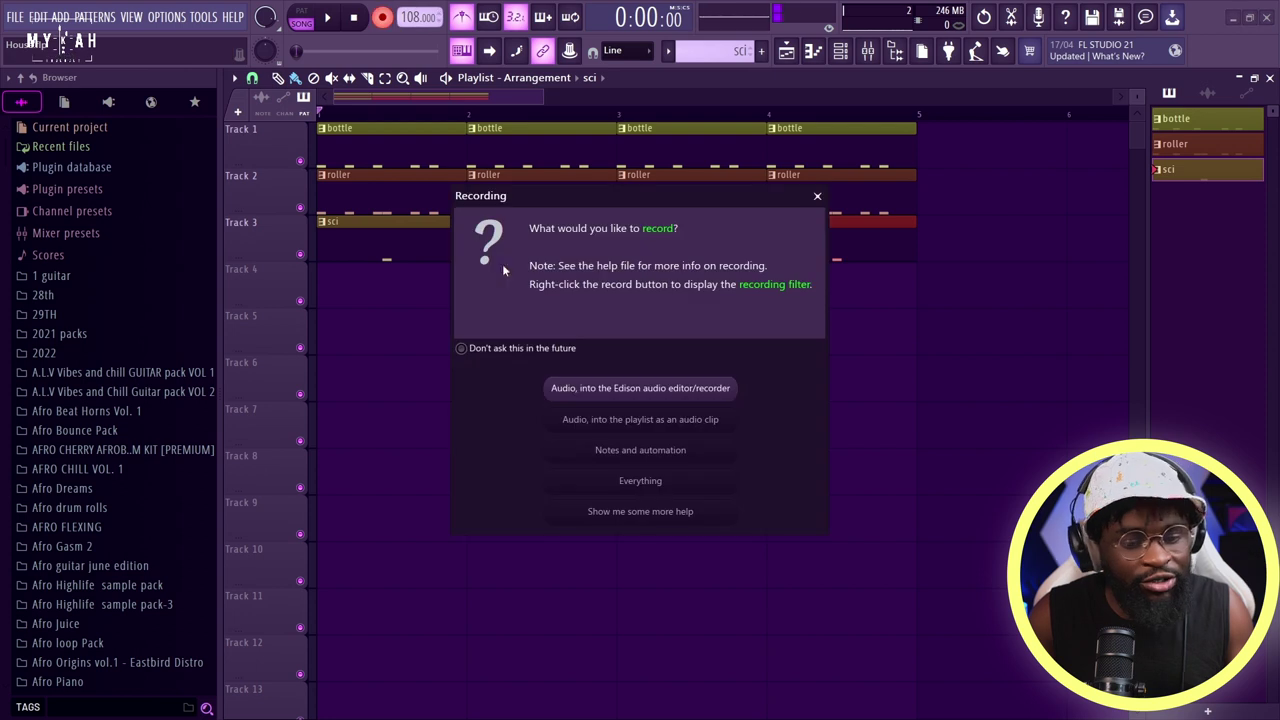
left_click(621, 422)
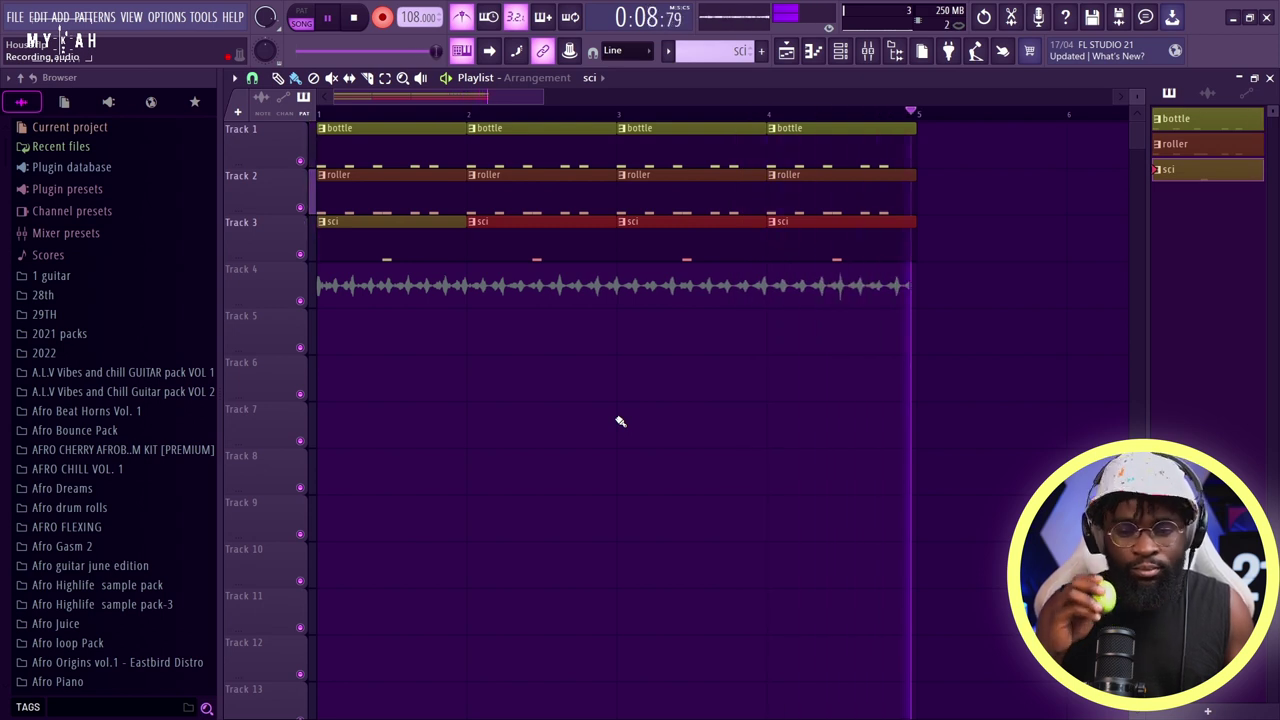
key("space")
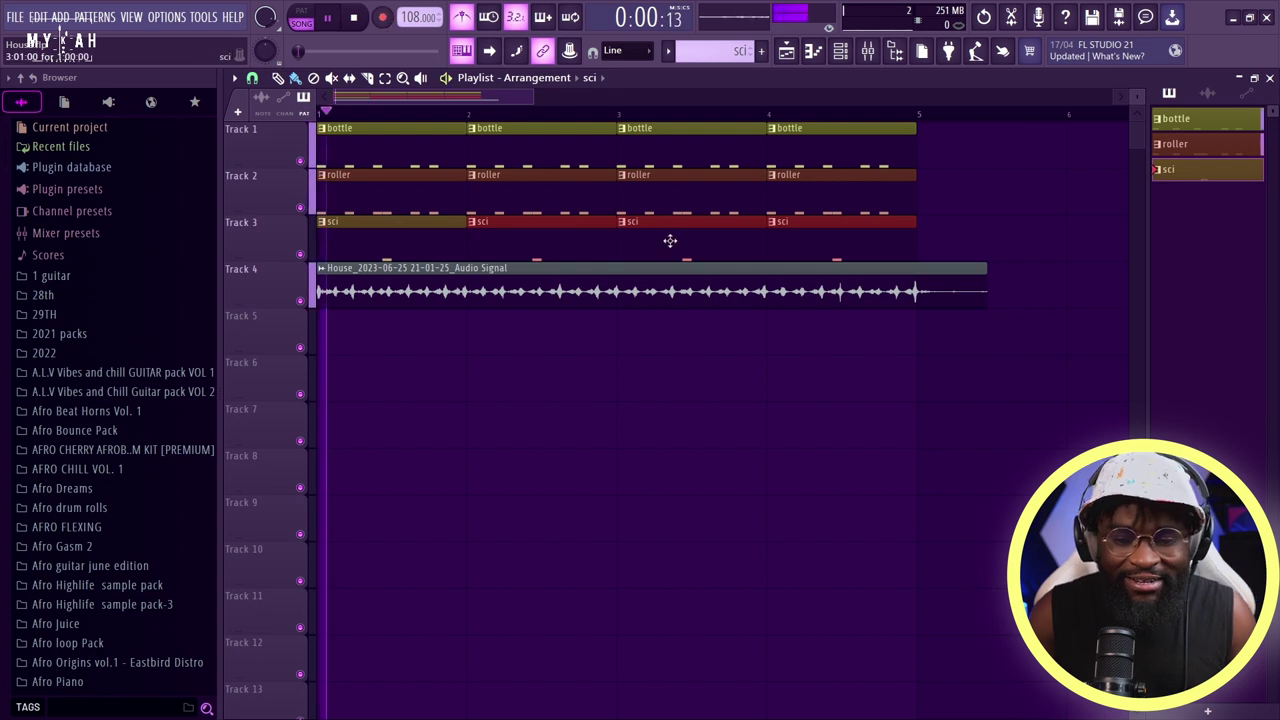
- Route the Track 4 shaker clip to mixer insert 3 and add Fruity parametric EQ 2 to that insert
double_click(592, 283)
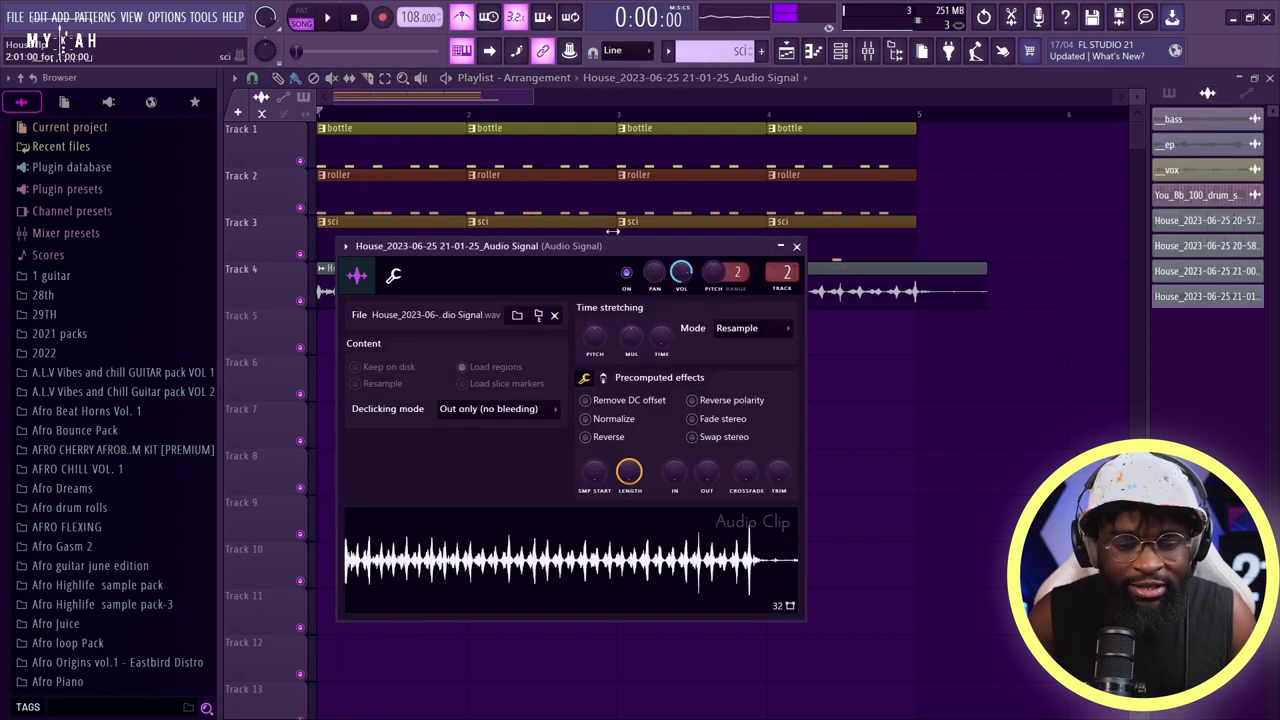
left_click_drag(613, 245, 734, 358)
left_click(838, 441)
left_click(840, 470)
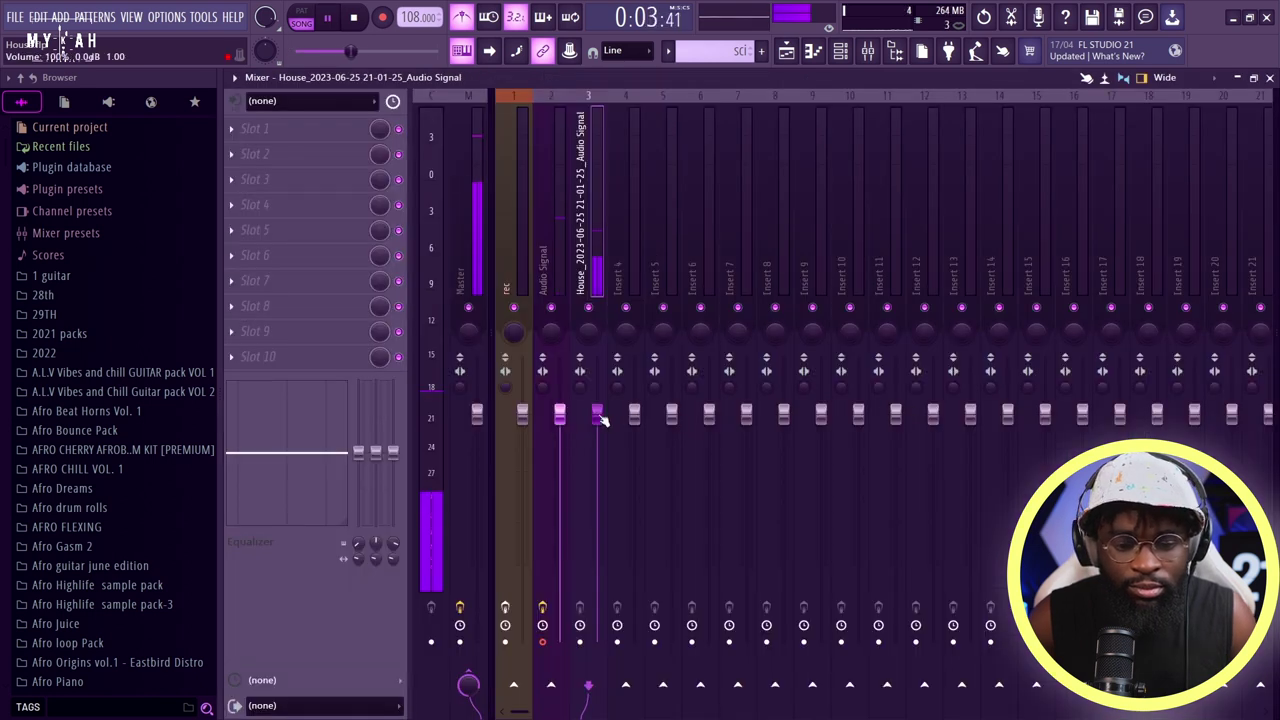
left_click(231, 128)
left_click(771, 163)
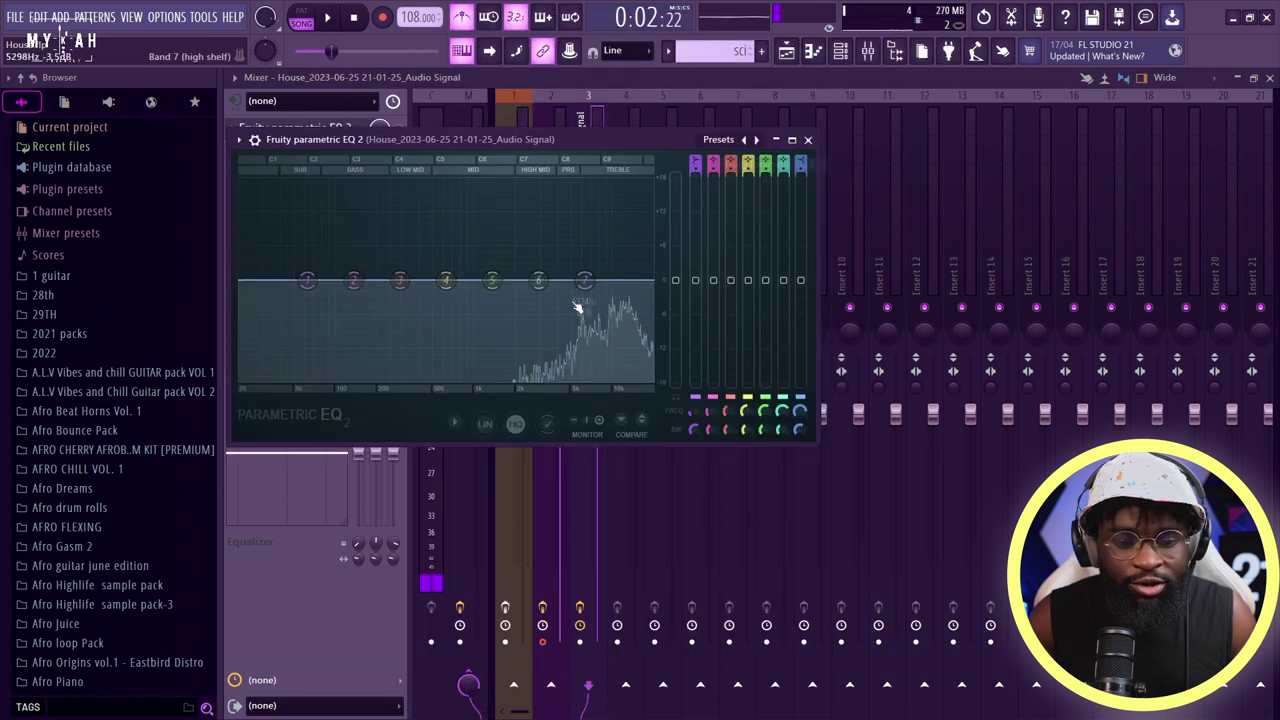
- Cut the shaker's lows with the band 1 low shelf at about -18 dB above 1 kHz and dip band 3 in the treble
left_click_drag(310, 336, 487, 380)
key("space")
left_click_drag(399, 280, 598, 310)
key("space")
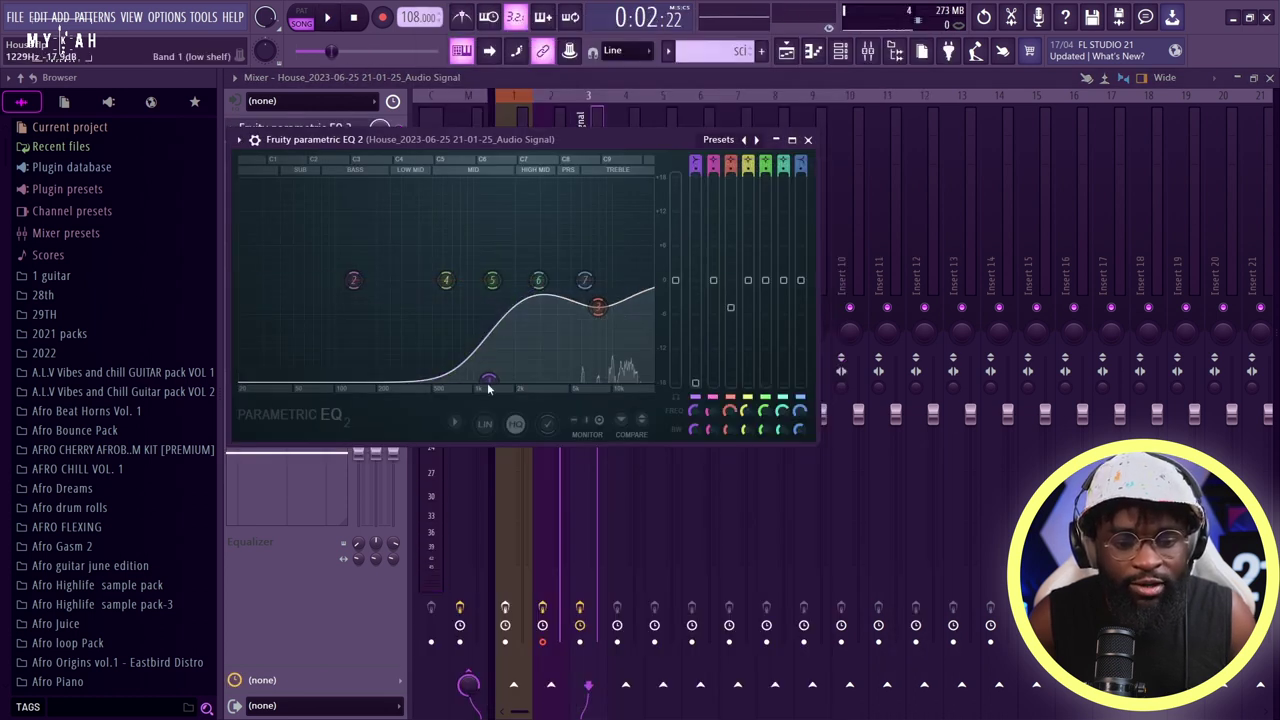
key("space")
left_click_drag(497, 390, 514, 388)
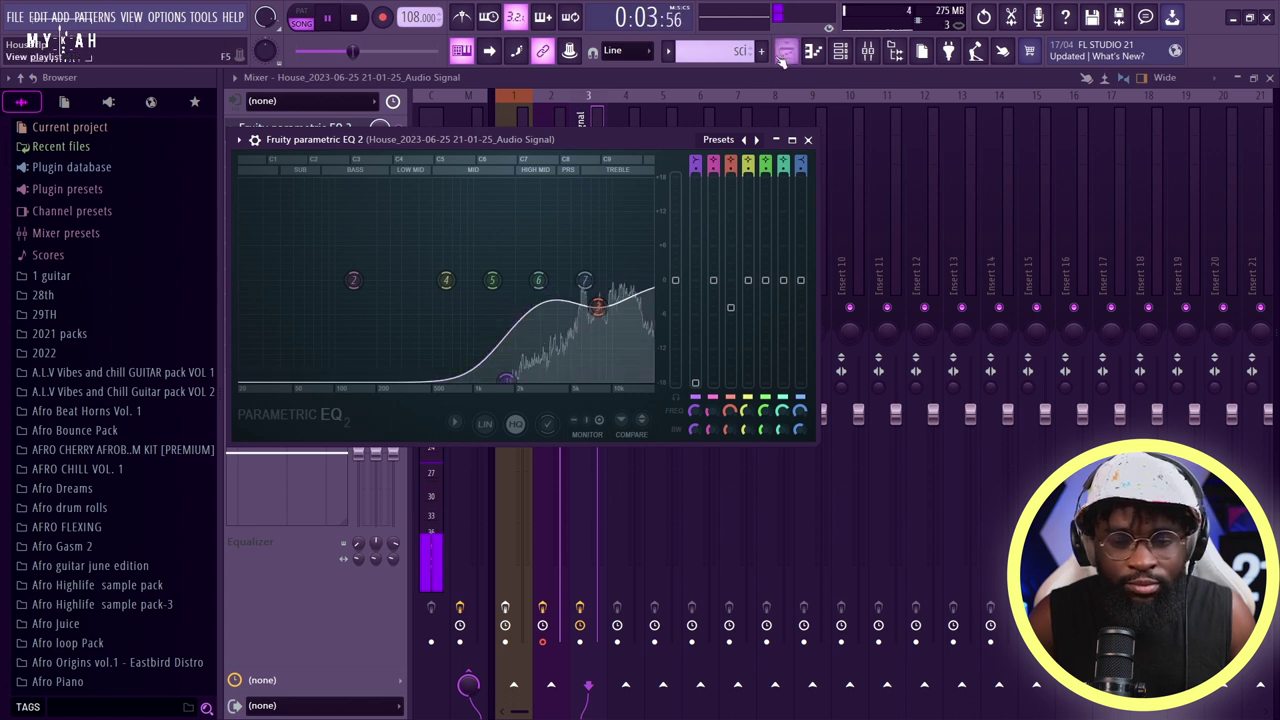
- Play back the arrangement with the equalized shaker and check the sci pattern's note in the piano roll
left_click(786, 52)
key("space")
key("F7")
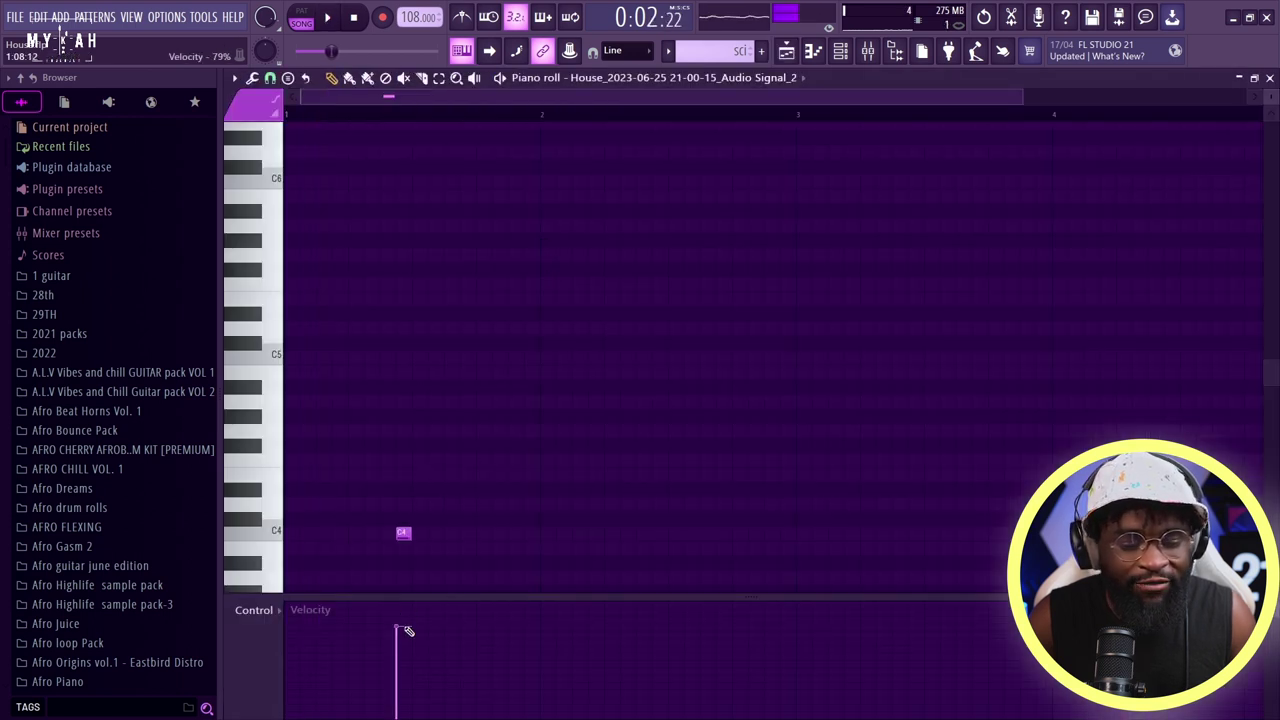
key("space")
key("F5")
key("space")
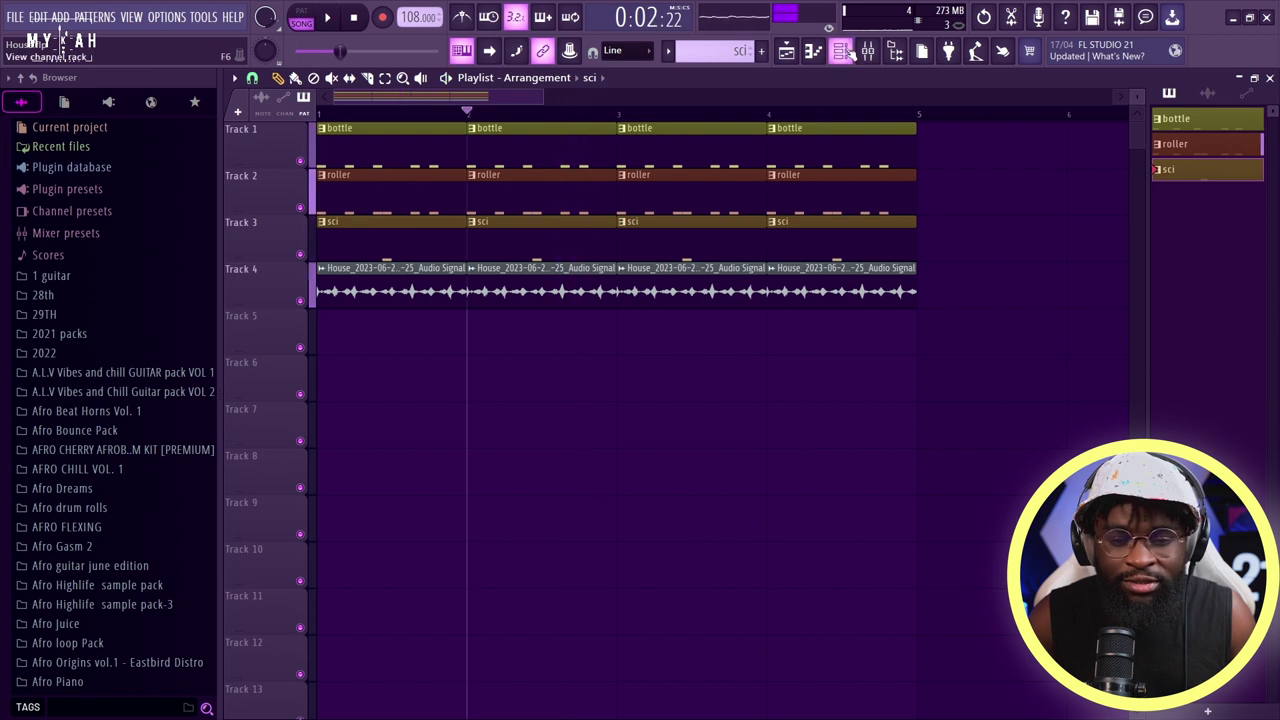
- Load the Custom Perc sample into the empty Sampler channel and place a new pattern named perc at bar 1 of Track 5
left_click(843, 52)
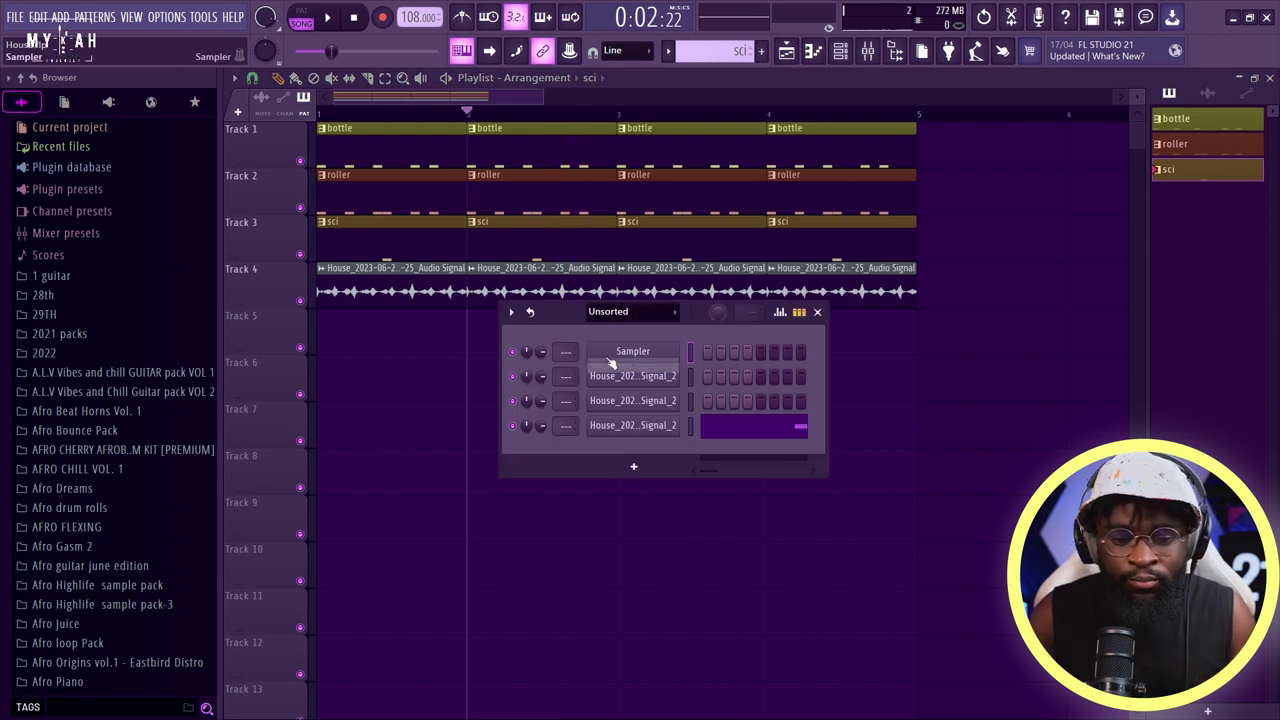
scroll(146, 537, "down", 15)
scroll(146, 537, "down", 20)
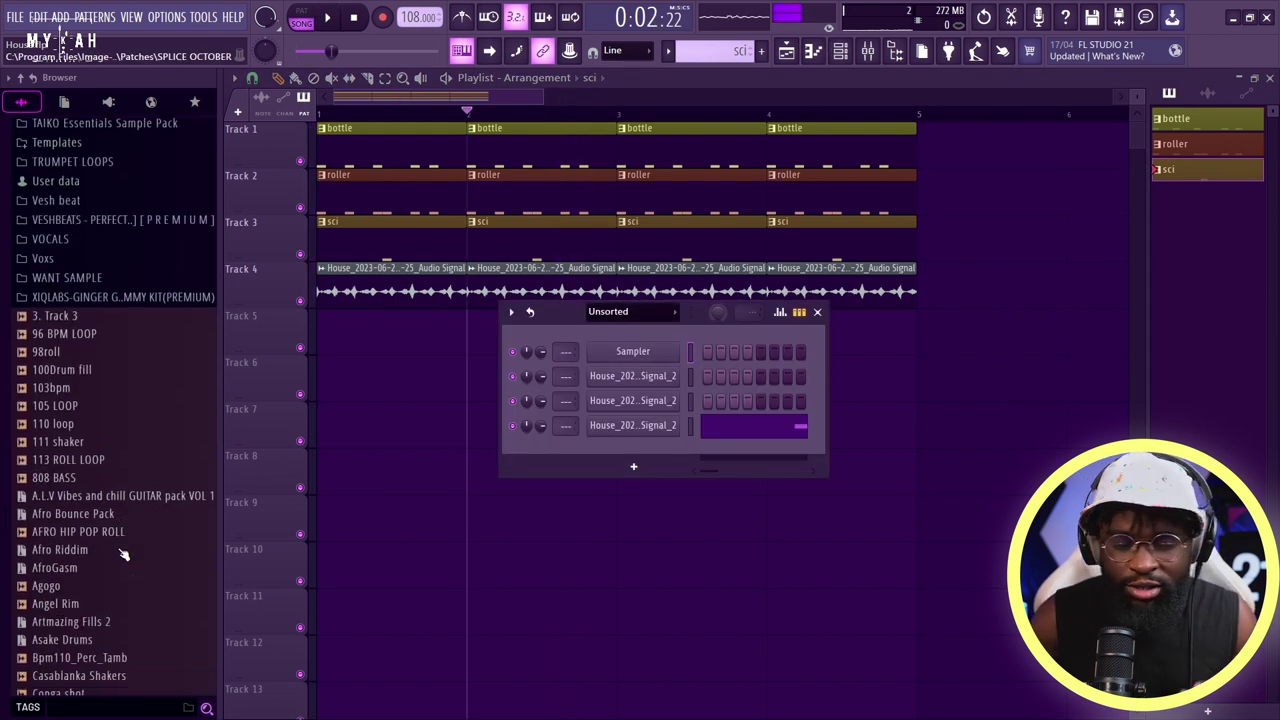
scroll(110, 500, "up", 6)
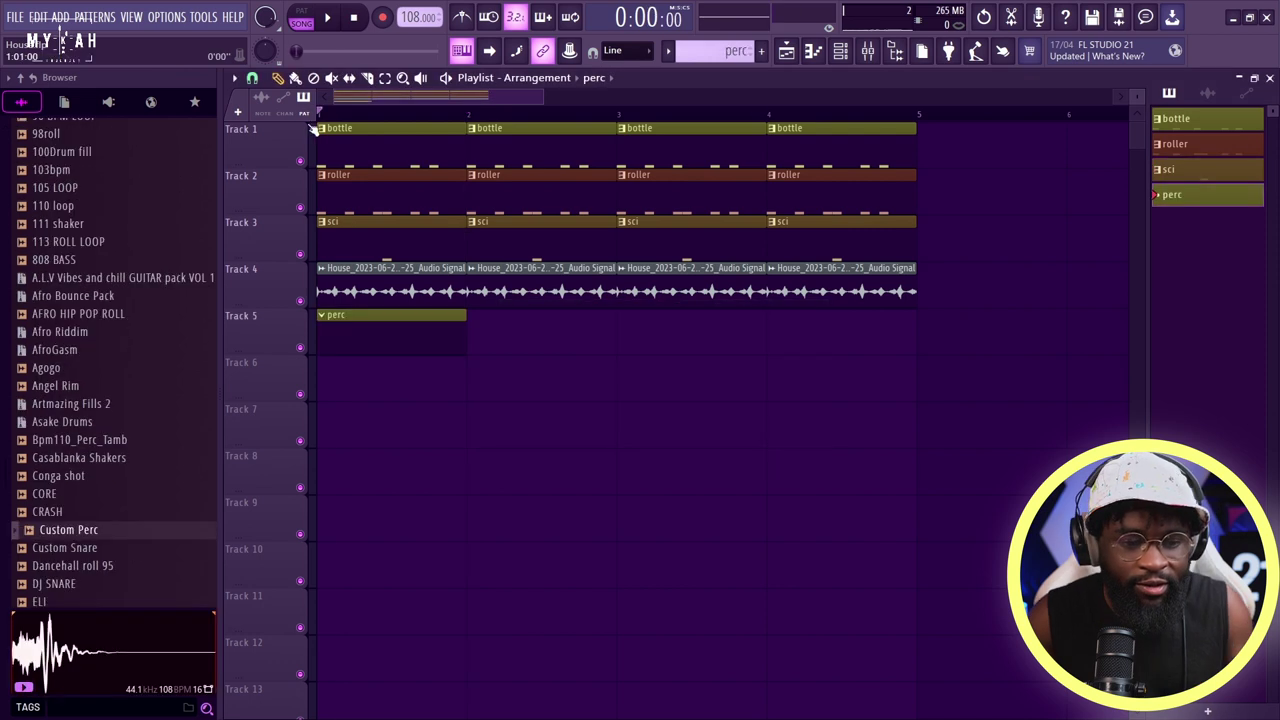
- Give the perc pattern C5 notes on steps 8 and 15 at 99% velocity and fill Track 5 through bar 4 with its clips
key("F7")
key("space")
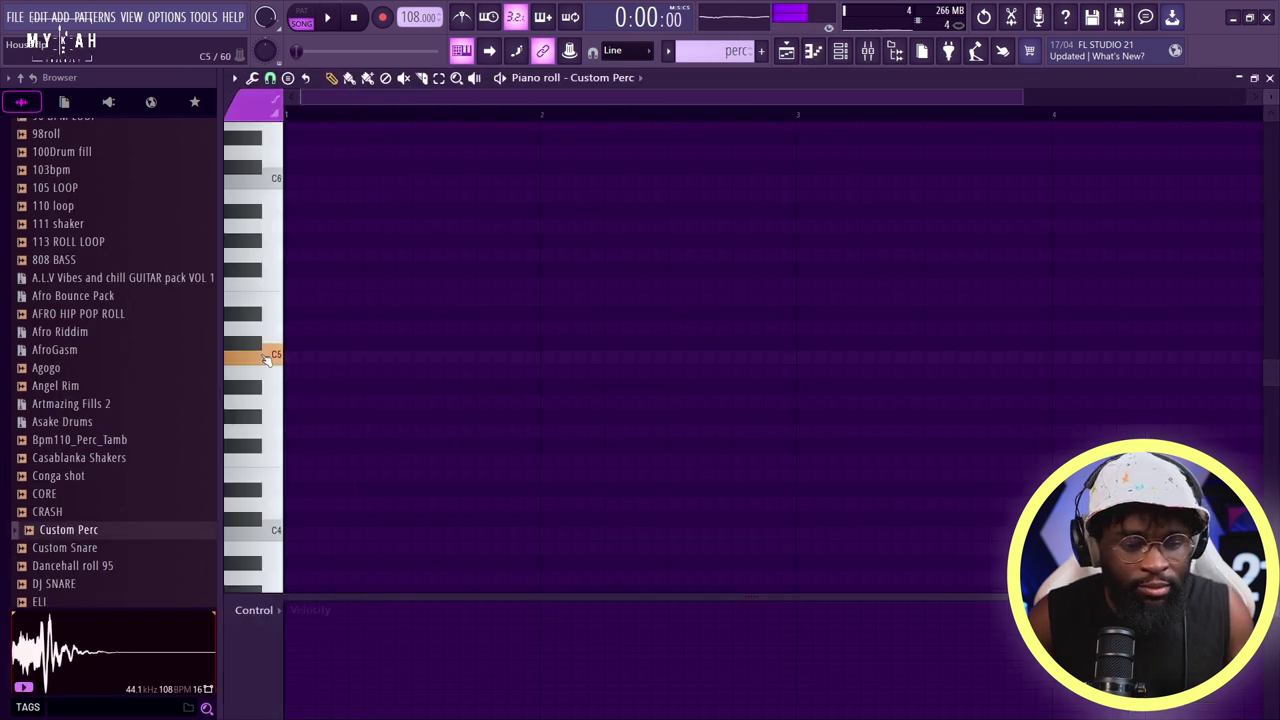
key("space")
left_click(386, 358)
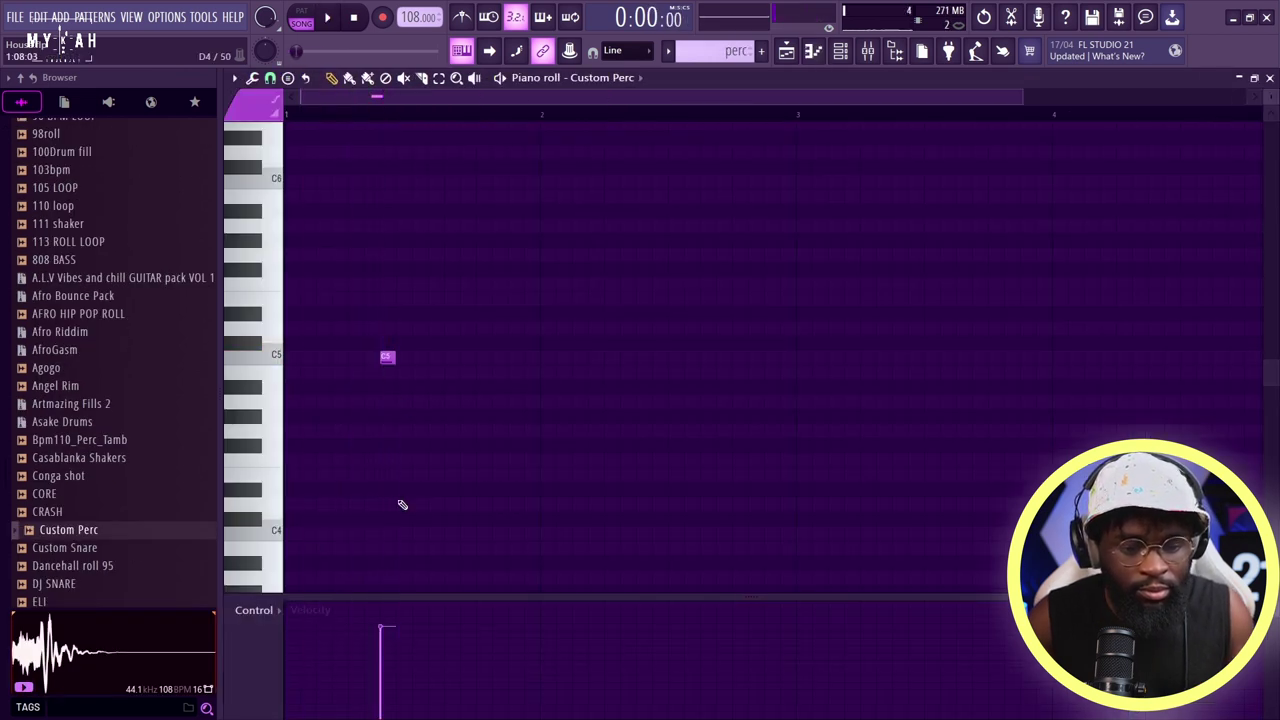
left_click_drag(387, 360, 403, 359)
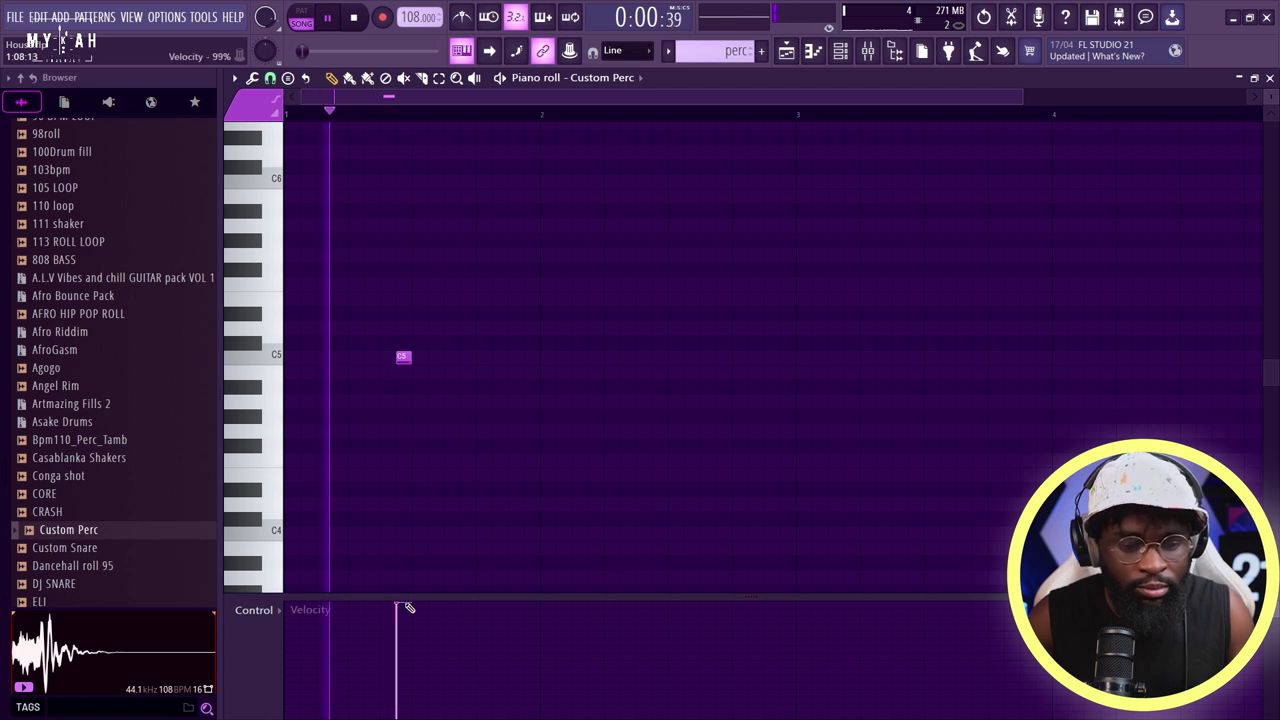
left_click(514, 358)
key("space")
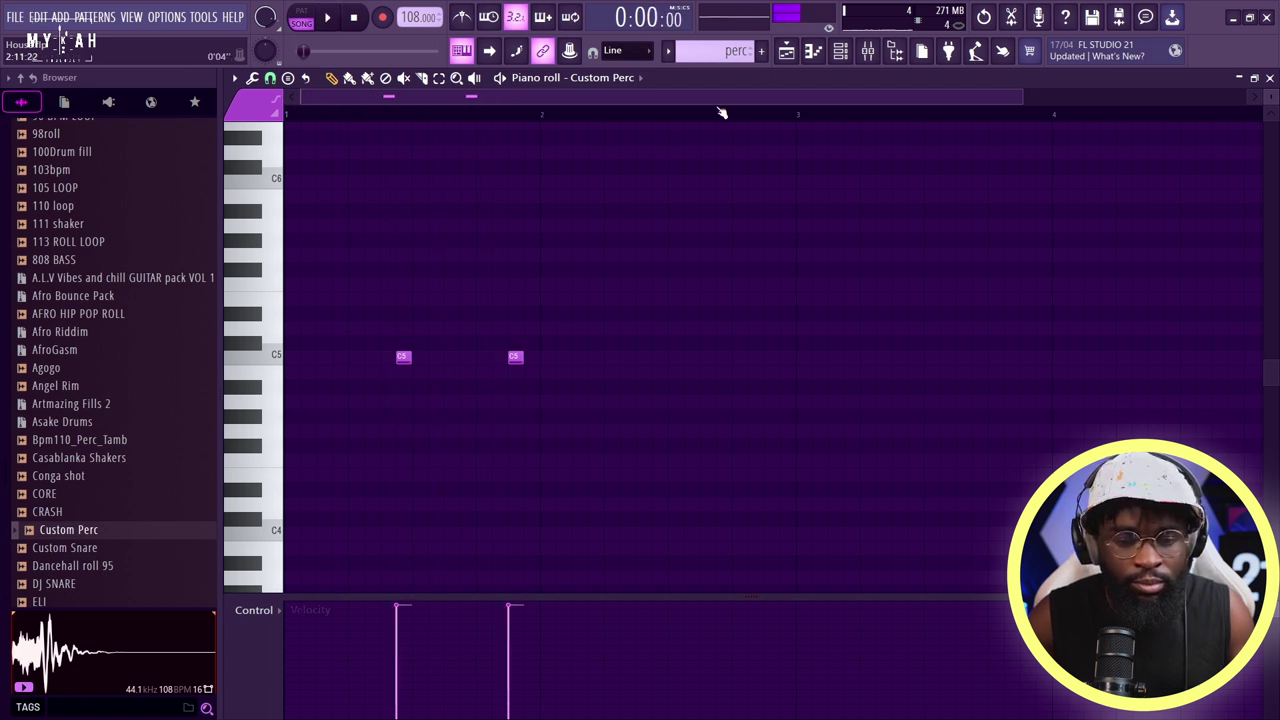
left_click(784, 56)
left_click_drag(470, 334, 880, 334)
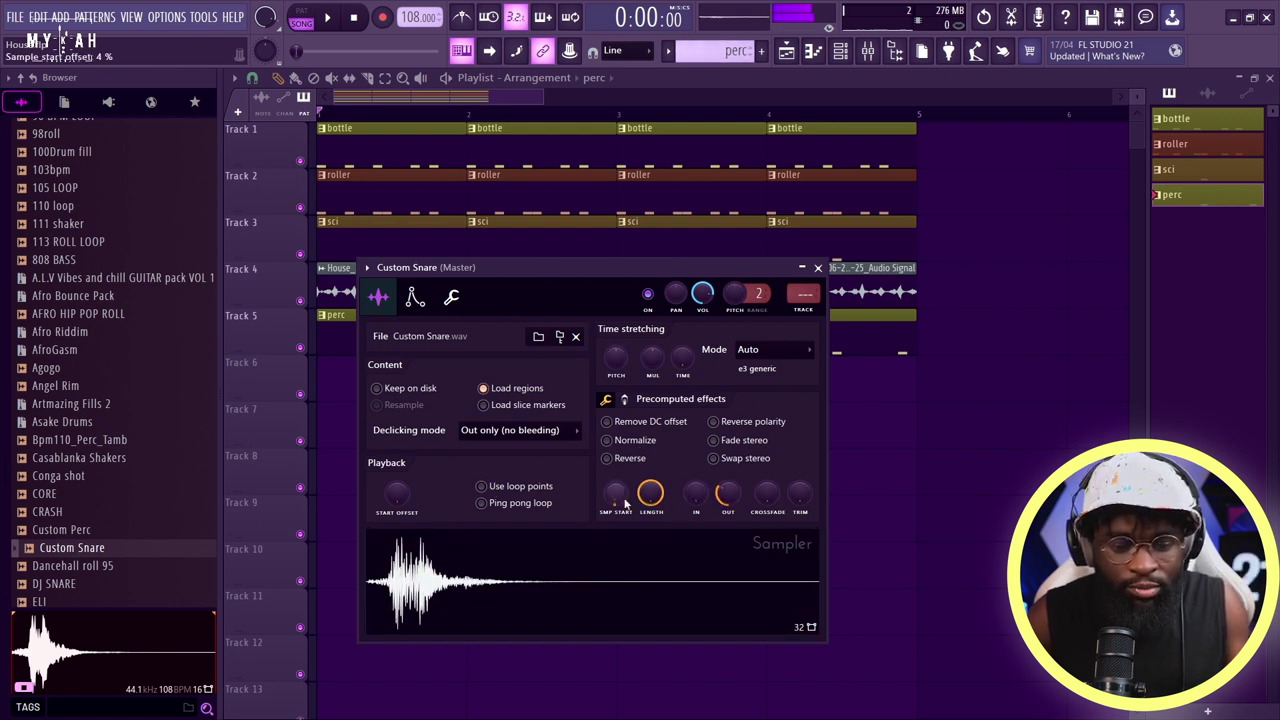
- Create a new pattern named rim with a red color and place it at bar 1 of Track 6
left_click(669, 56)
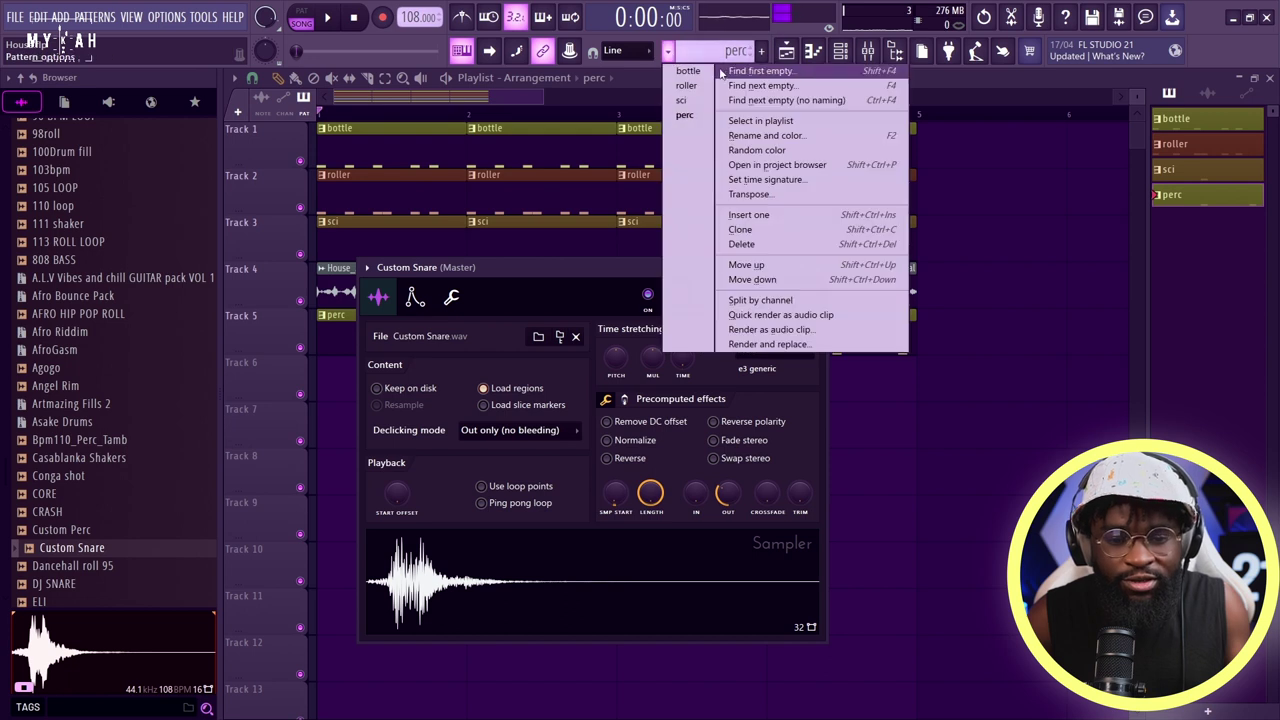
left_click(737, 78)
type("rim")
left_click(736, 76)
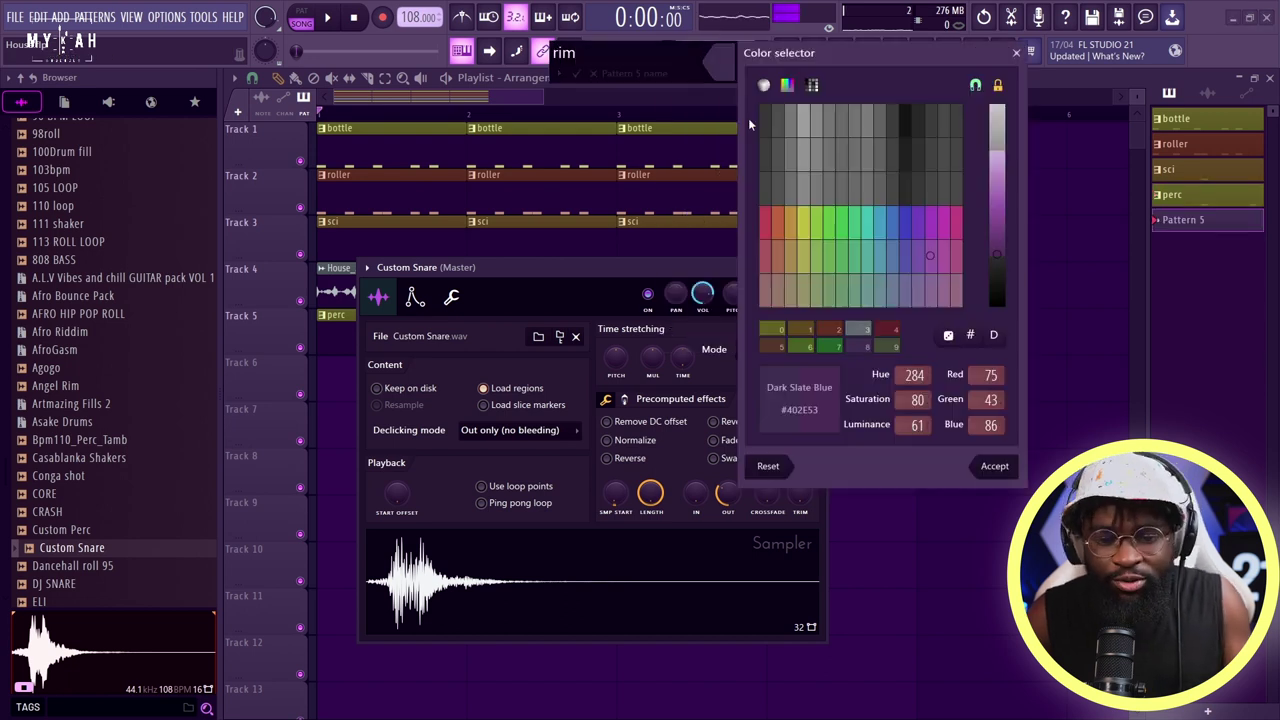
left_click(761, 212)
key("Return")
left_click(350, 97)
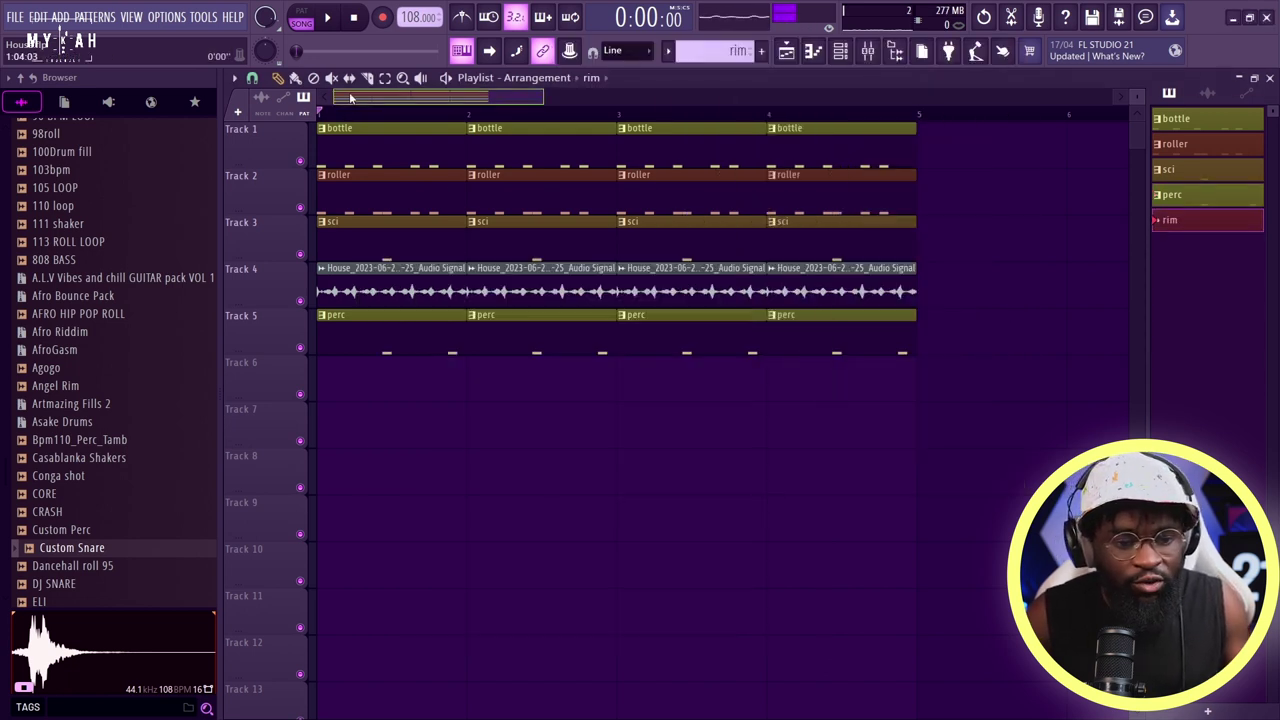
left_click(332, 378)
- Enter Custom Snare C5 notes on steps 1, 4, 7, 11 and 13 of rim and fill Track 6 through bar 4
double_click(332, 370)
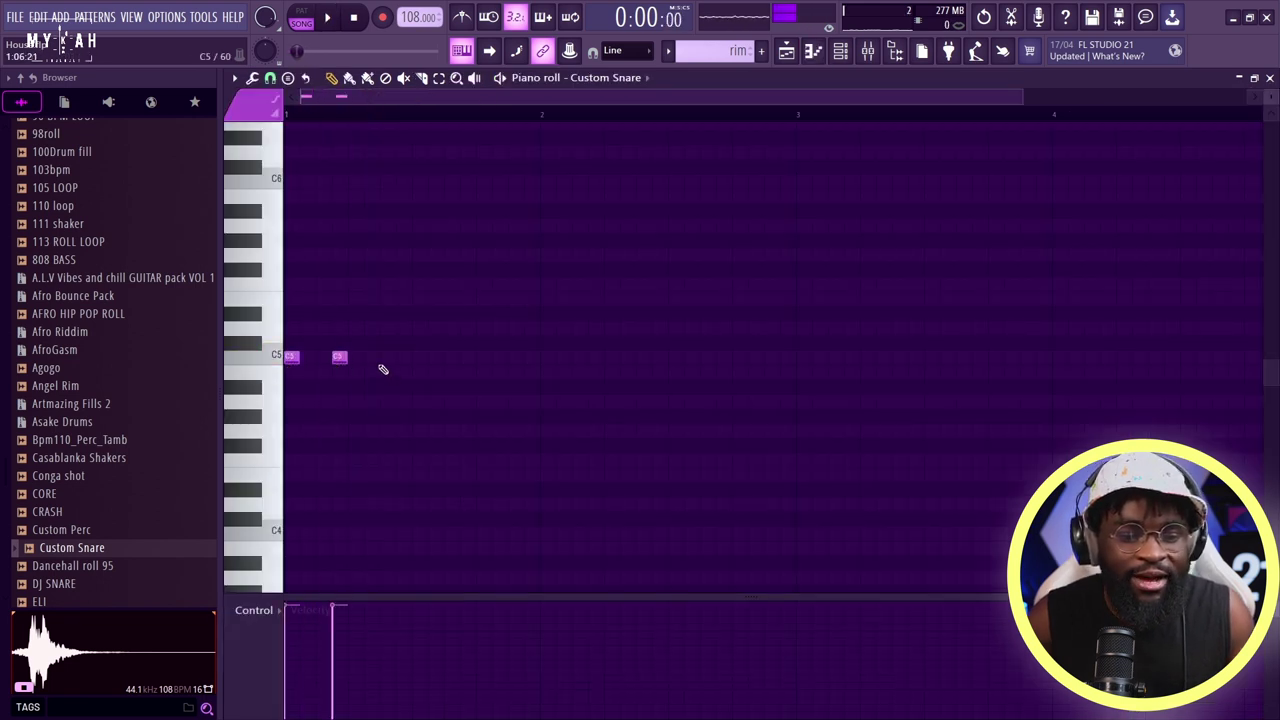
left_click(451, 358)
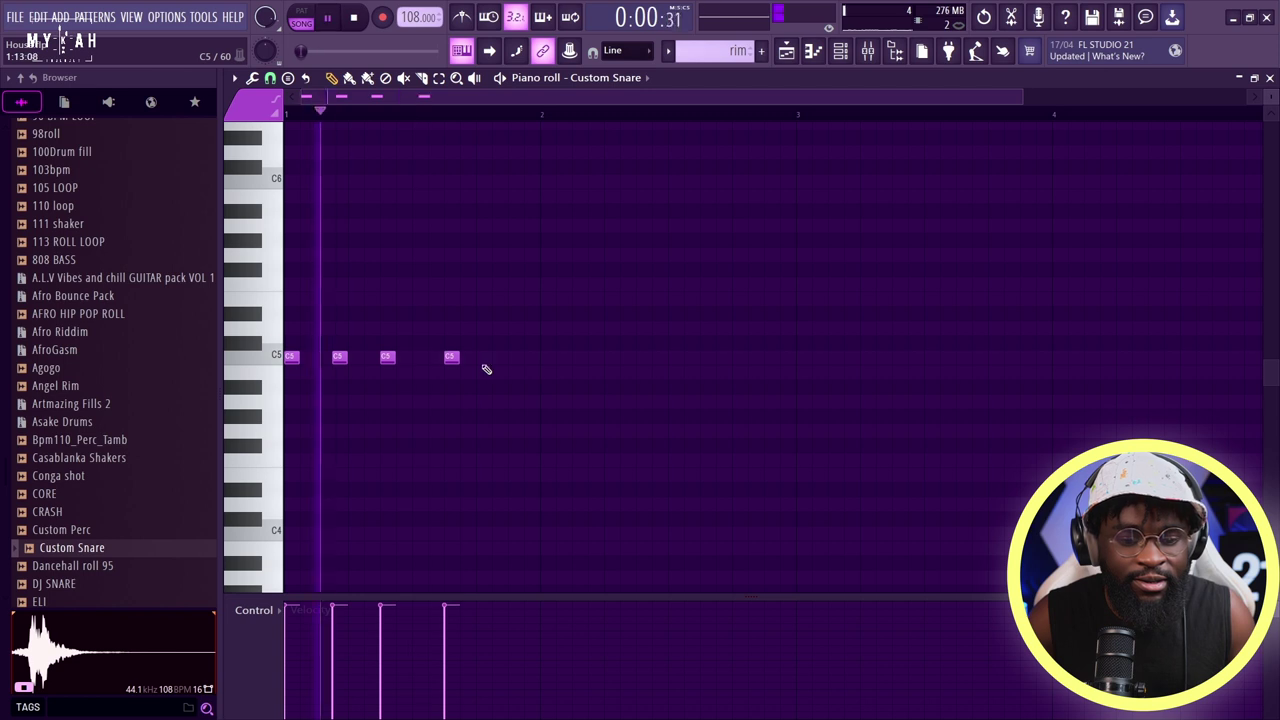
left_click(482, 358)
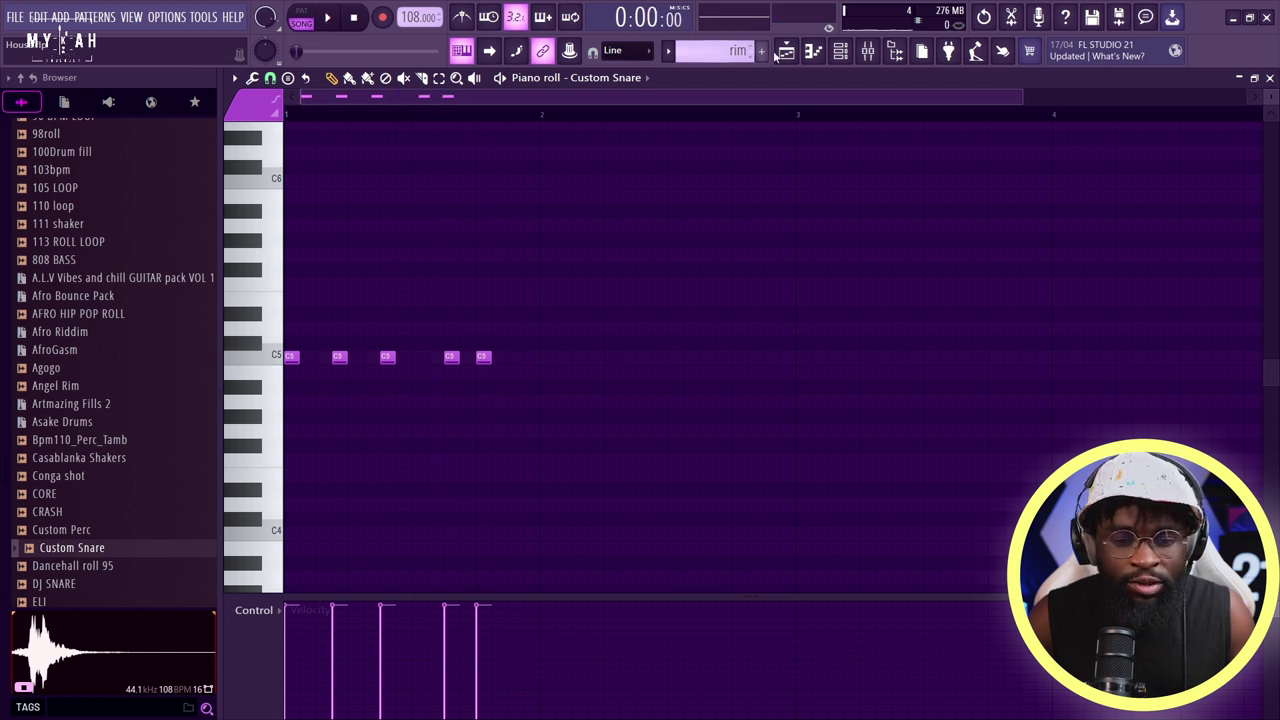
key("F5")
mouse_move(472, 376)
left_mouse_down()
mouse_move(794, 397)
mouse_move(784, 384)
left_mouse_up()
key("space")
key("space")
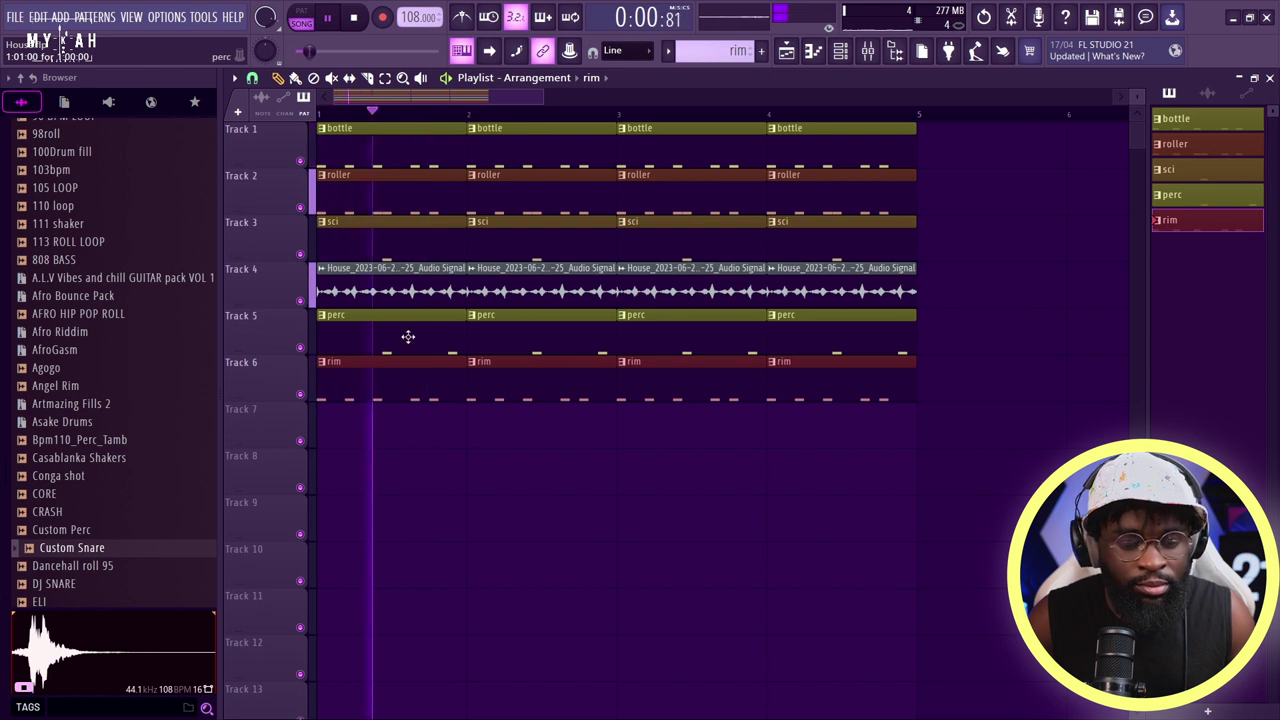
- Audition the loop with Tracks 1 to 3 muted, mute the Track 4 shaker, and unmute Tracks 1 to 3
key("space")
left_click_drag(300, 161, 300, 254)
key("space")
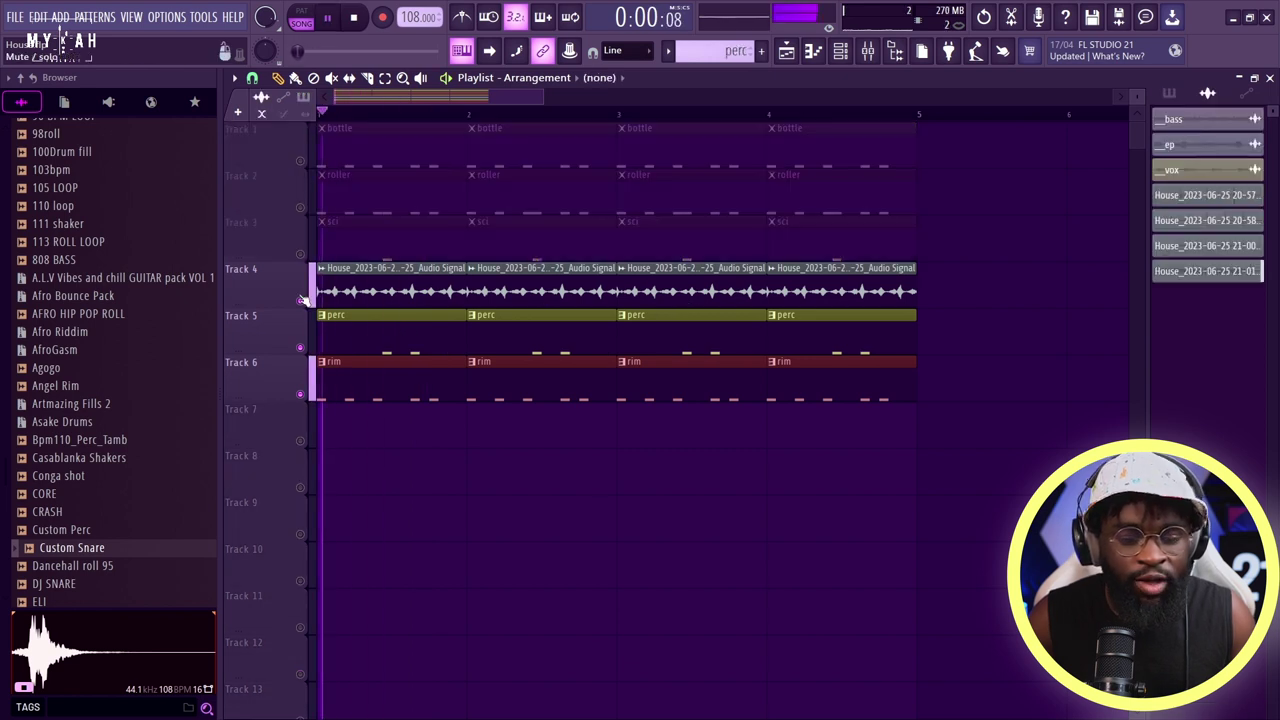
left_click(301, 300)
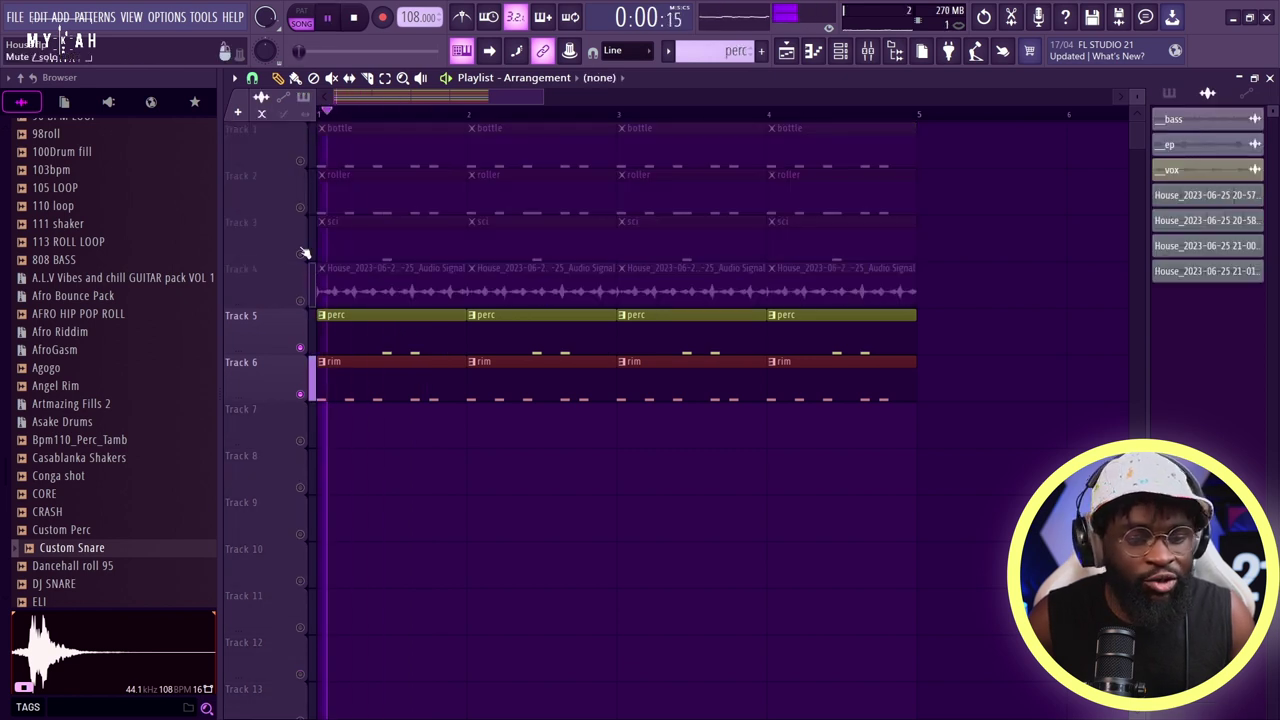
left_click(300, 254)
left_click(300, 207)
left_click(300, 161)
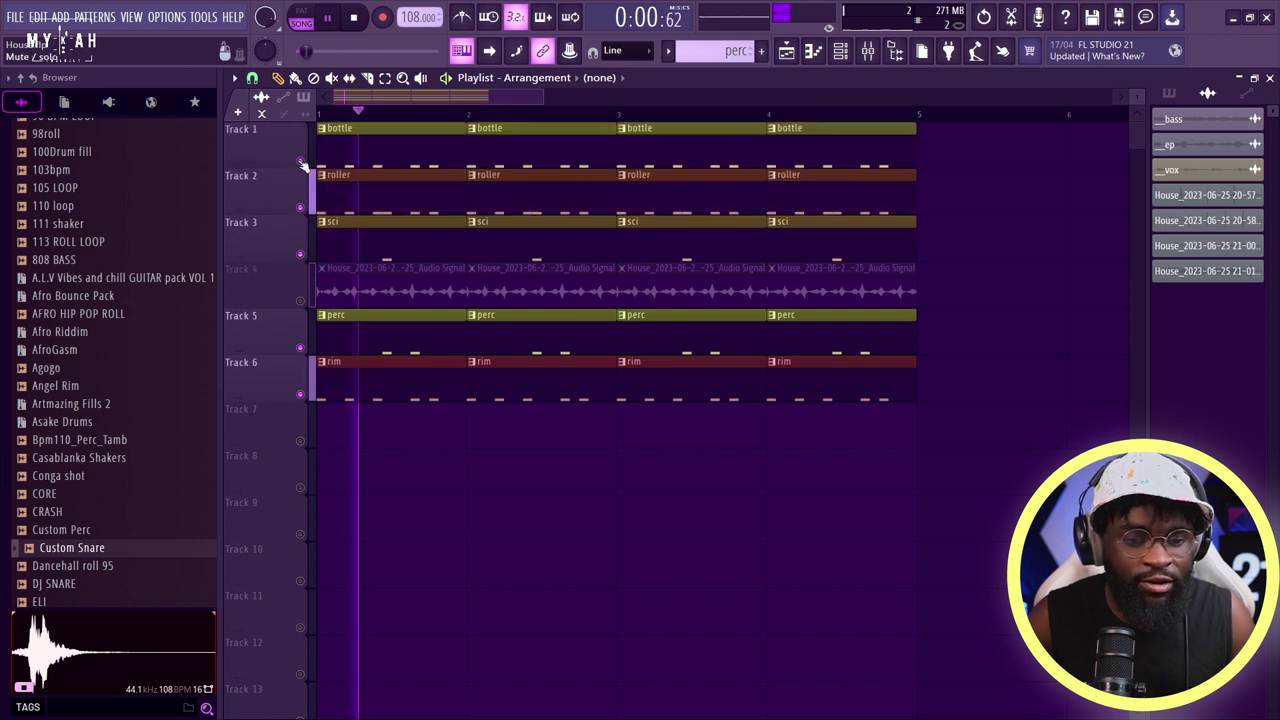
- Select the sci pattern, inspect its note in the piano roll during playback, and return to the playlist
left_click(363, 246)
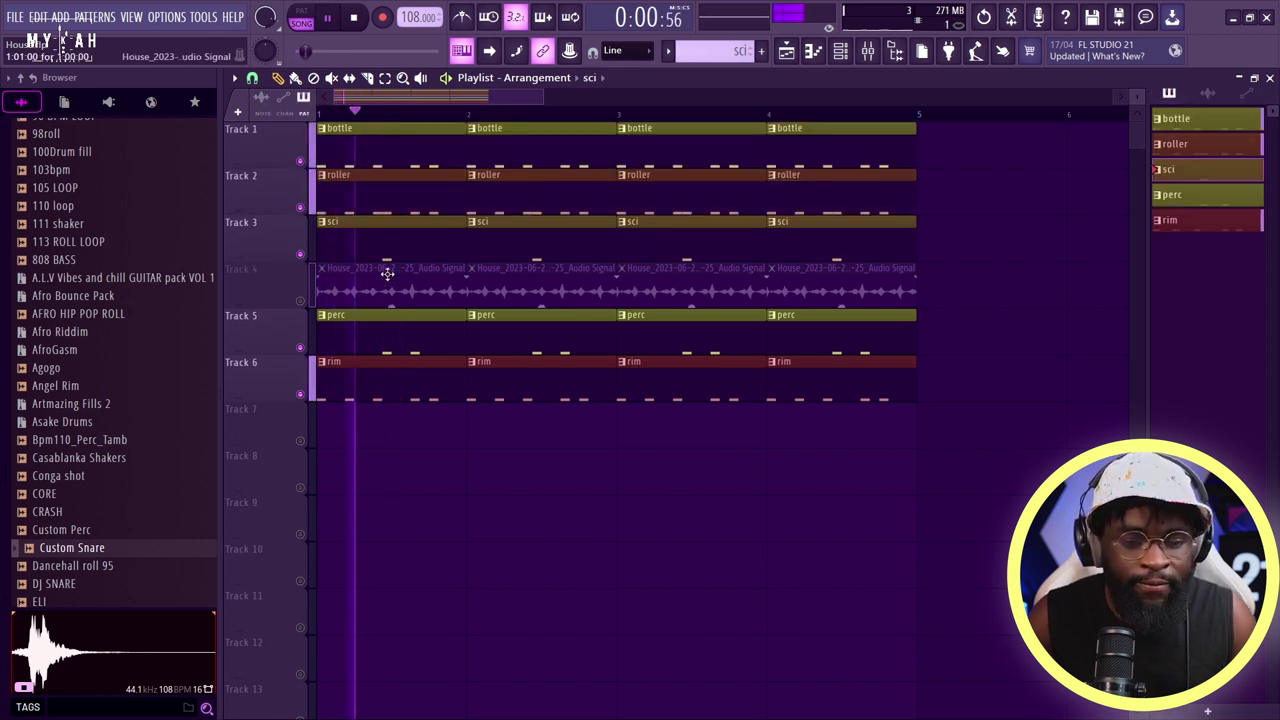
left_click(813, 51)
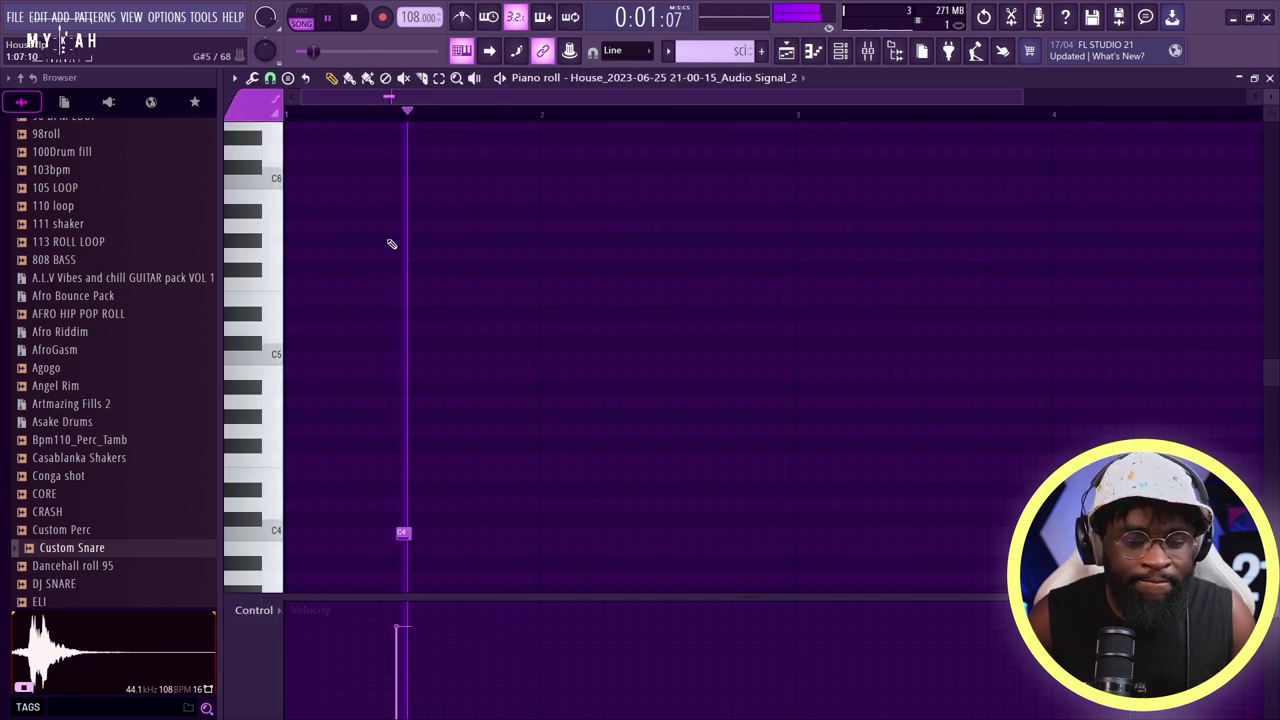
left_click(787, 55)
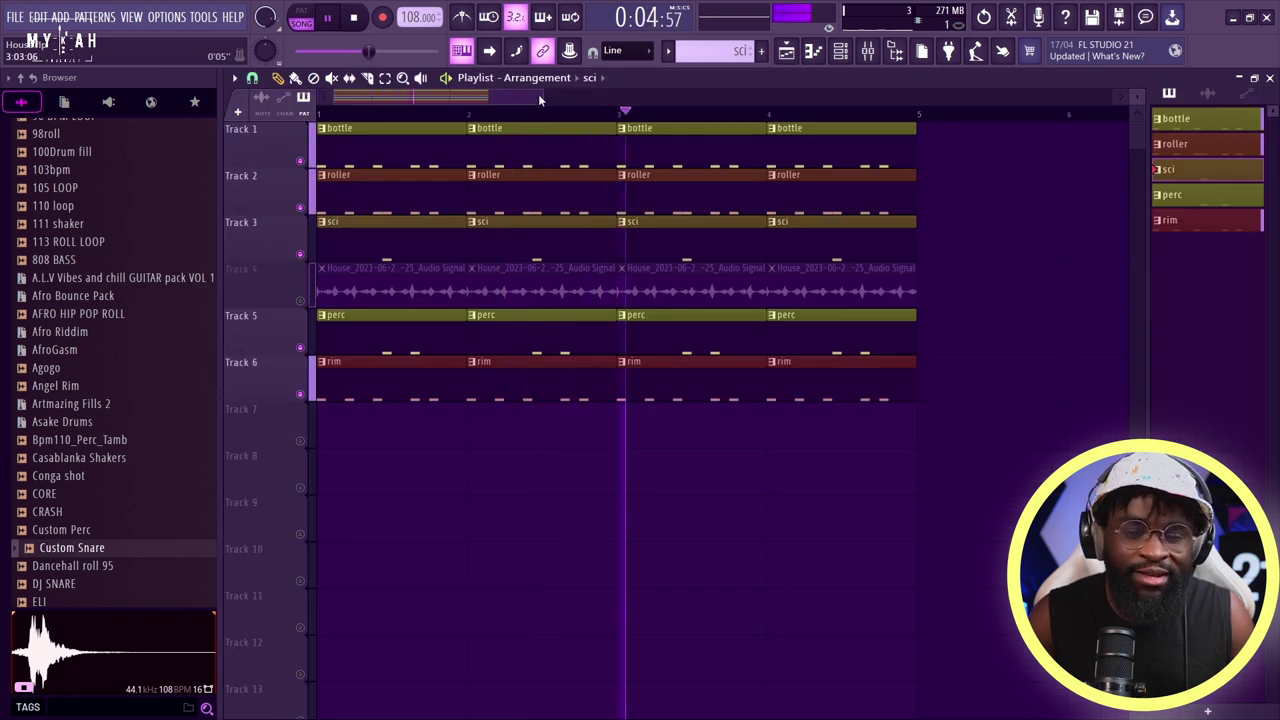
key("space")
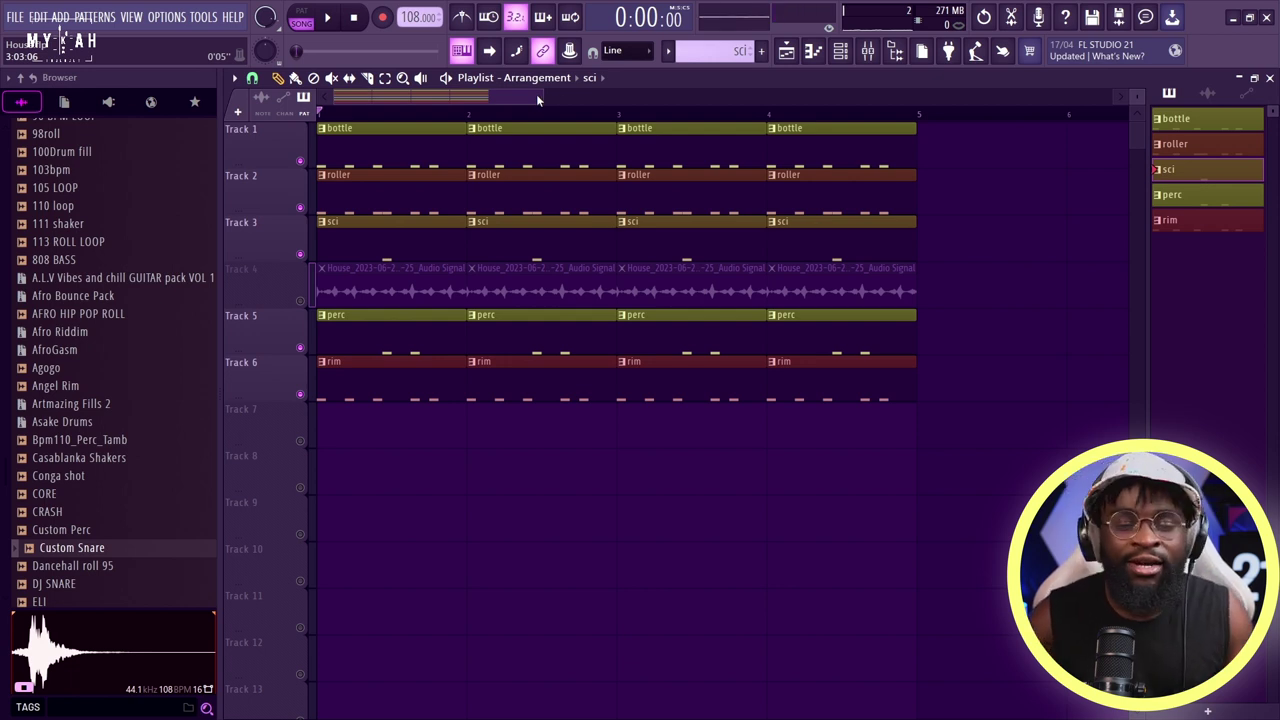
- Open the channel rack, browse the sample library while the loop plays, and expand the Vesh beat folder
left_click(853, 56)
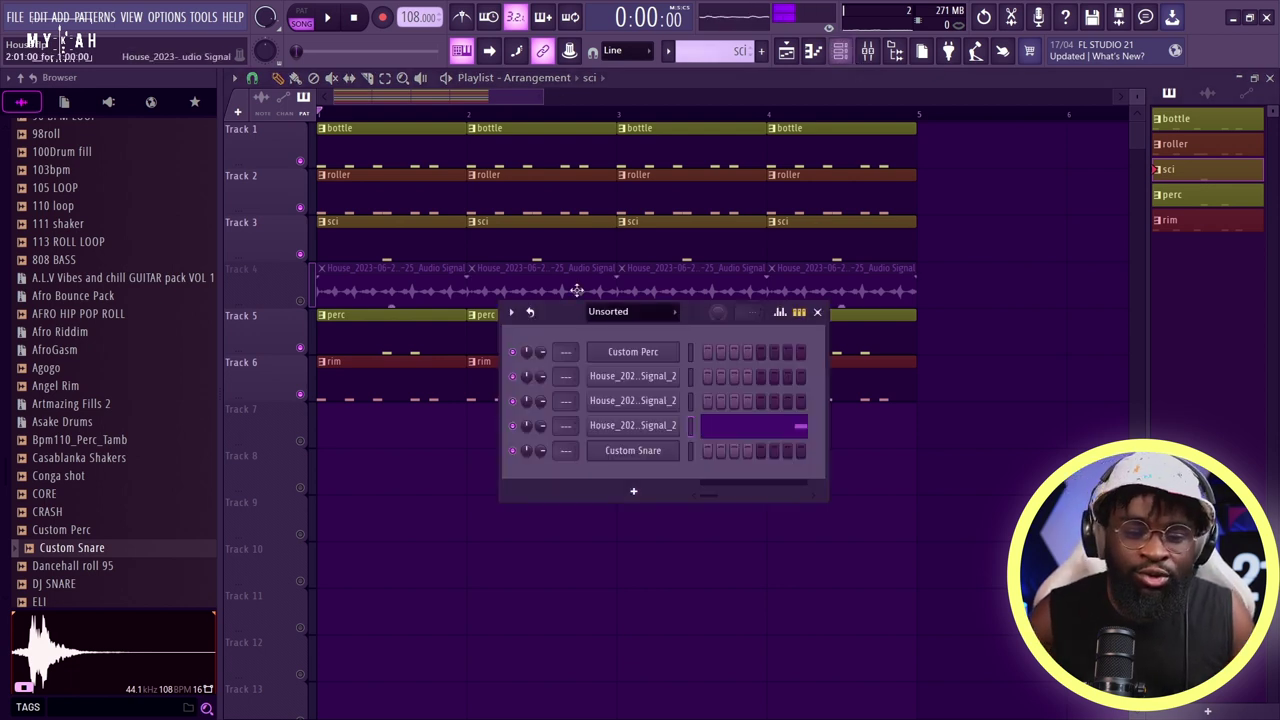
key("space")
scroll(90, 330, "down", 15)
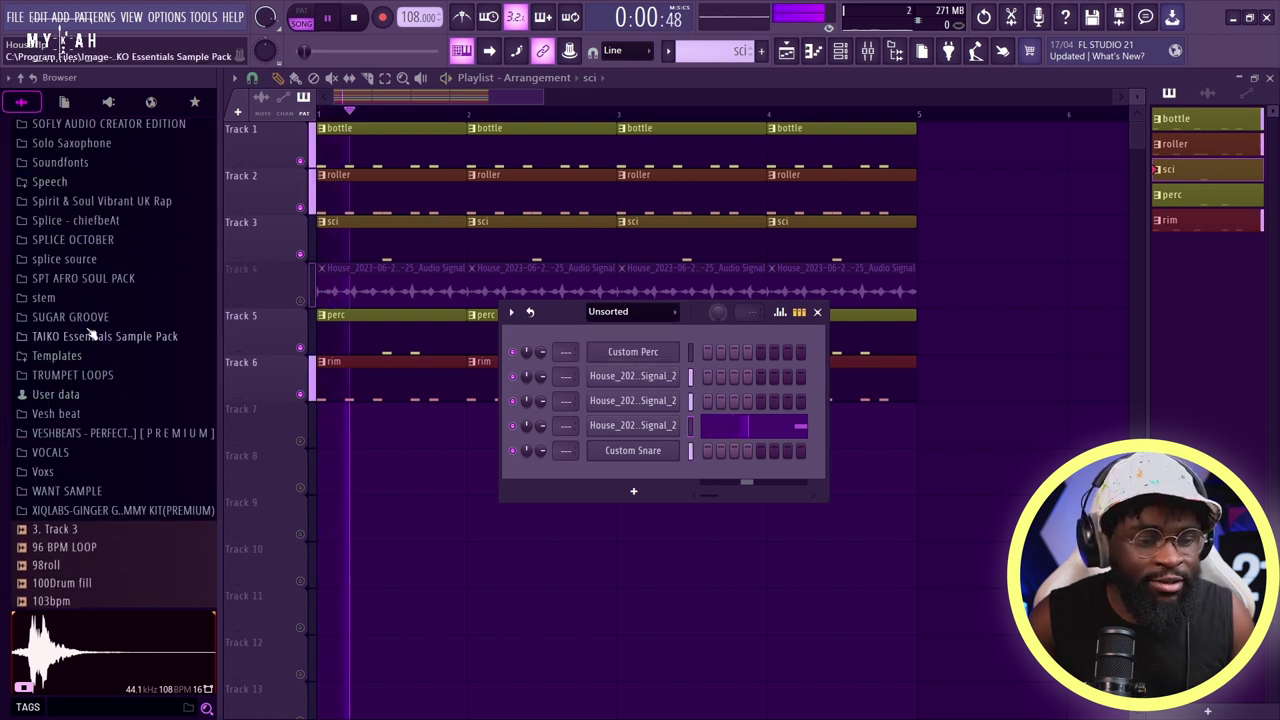
scroll(90, 330, "up", 6)
scroll(110, 350, "down", 6)
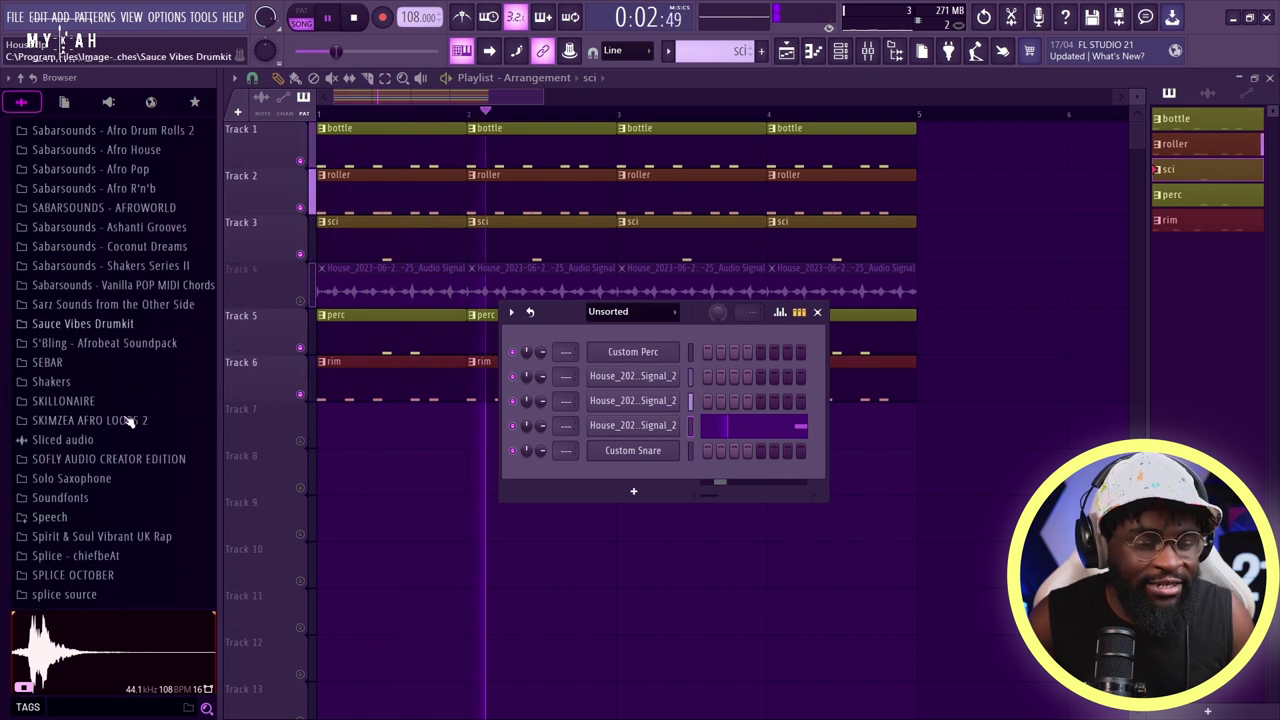
scroll(110, 440, "down", 7)
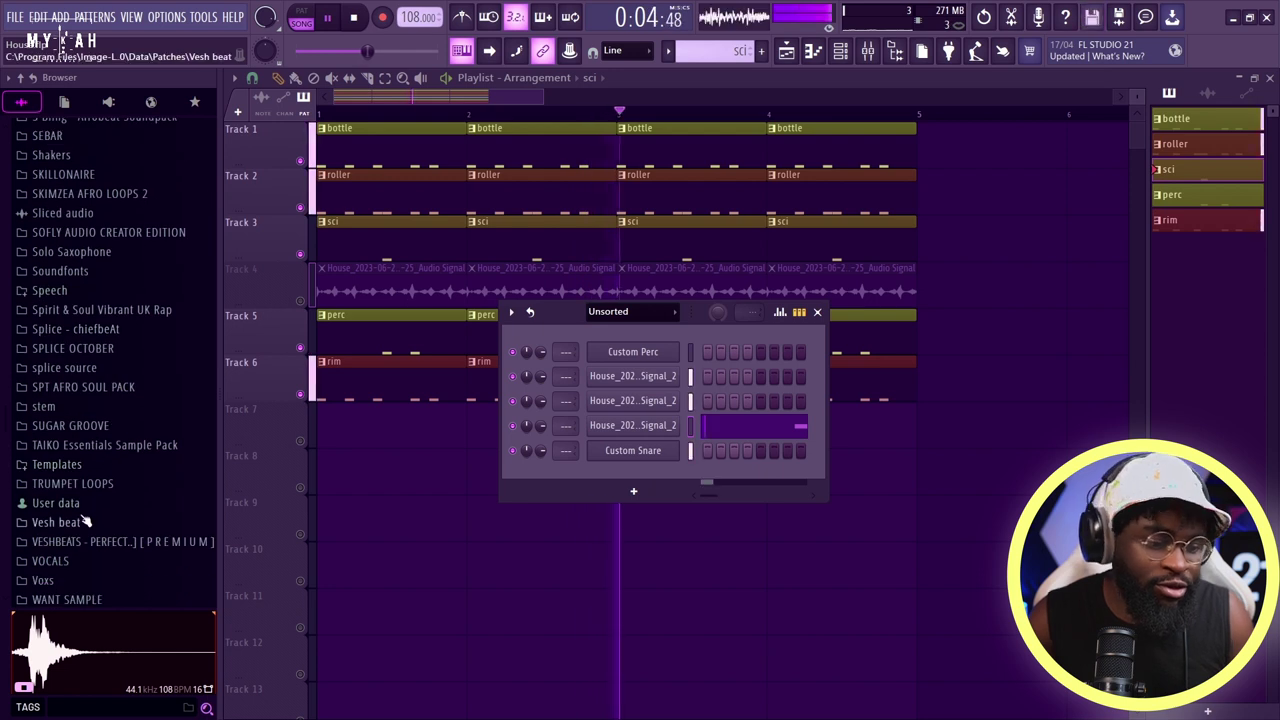
left_click(90, 403)
left_click(82, 306)
key("space")
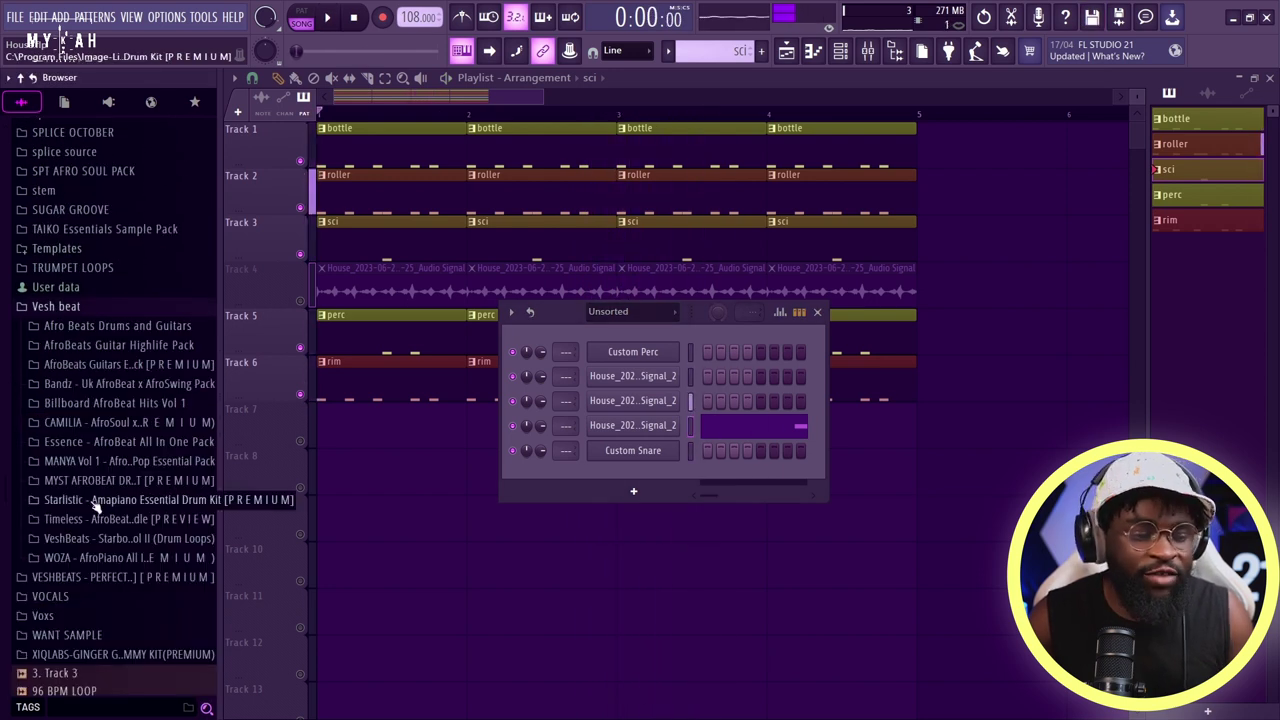
- Open the Kicks folder of Timeless One Shot - Drums inside the Timeless AfroBeat and Amapiano Bundle
scroll(105, 540, "up", 1)
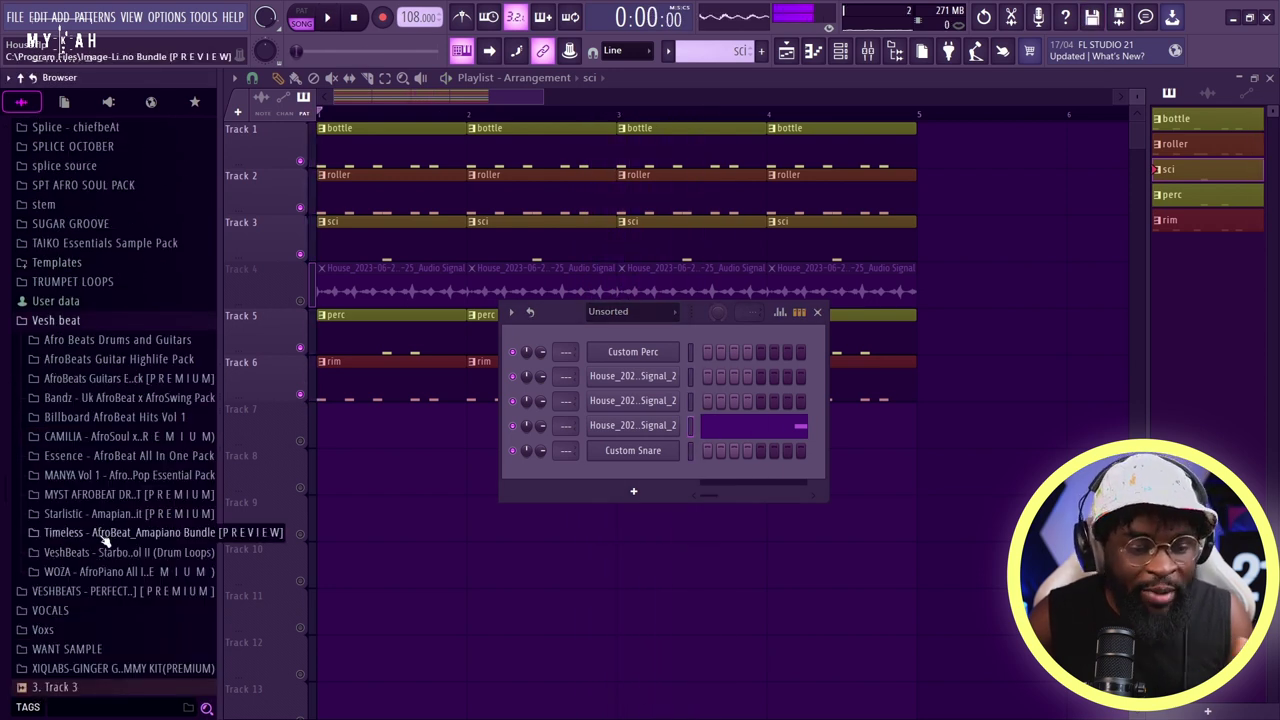
left_click(117, 532)
left_click(137, 235)
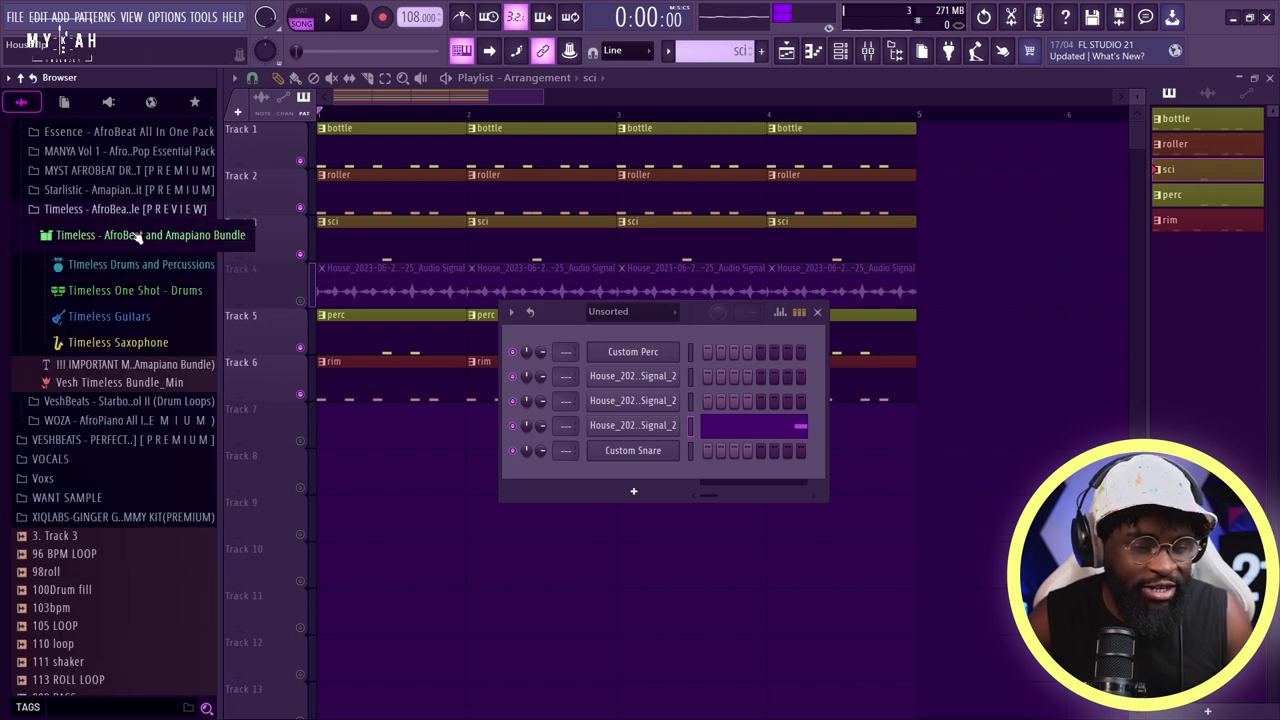
left_click(145, 290)
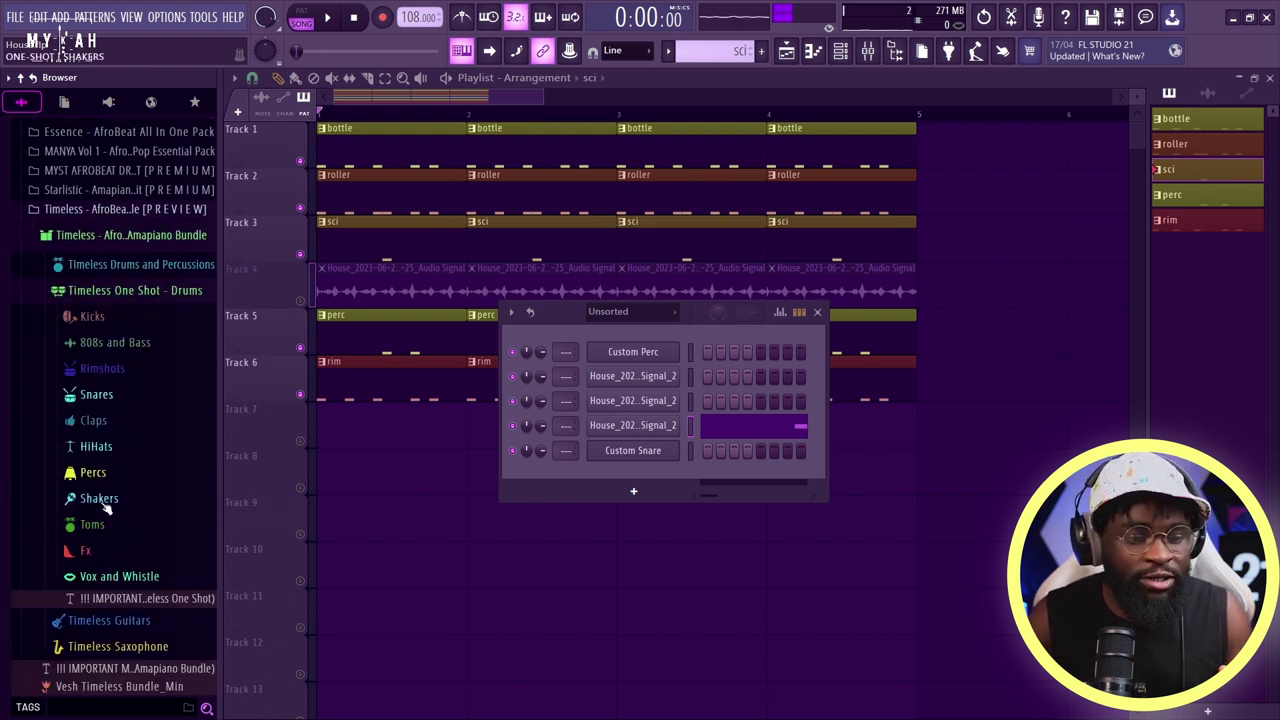
left_click(92, 316)
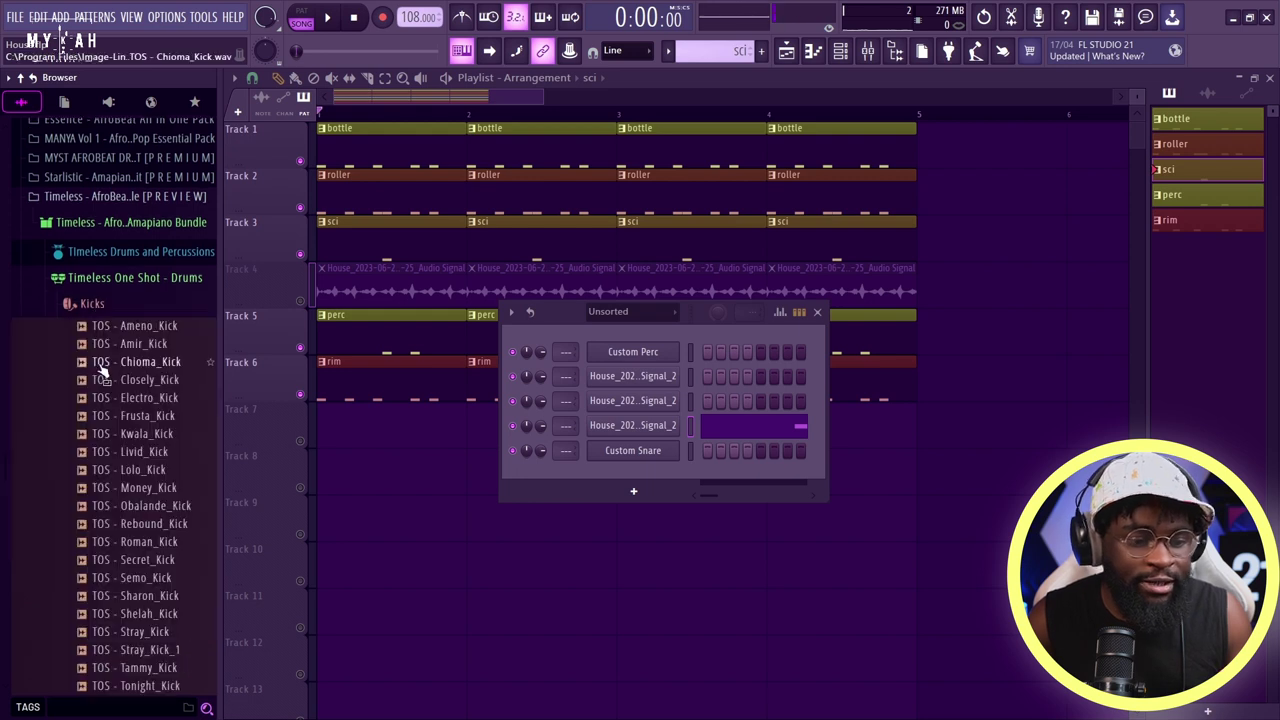
- Audition the Chioma, Amir and Closely kicks and add TOS - Closely_Kick as a new channel below Custom Snare
left_click(137, 362)
left_click(135, 344)
left_click(142, 380)
left_click(155, 382)
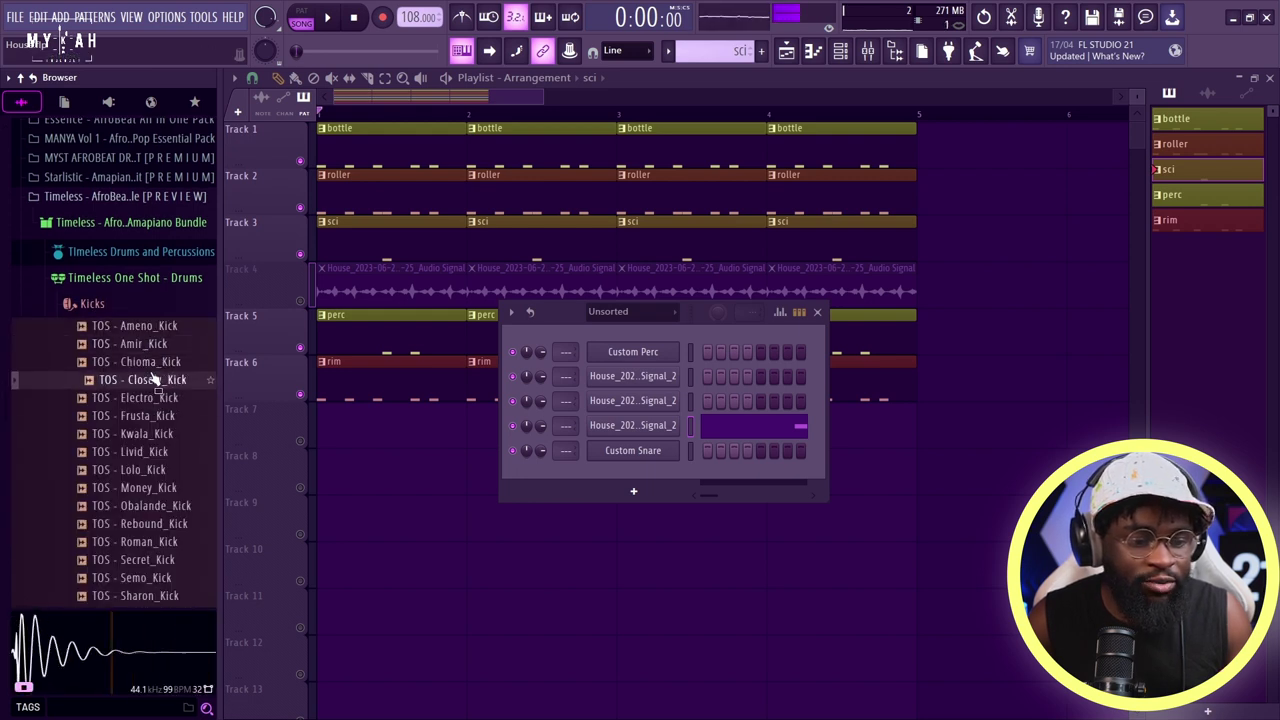
left_click_drag(645, 478, 646, 467)
- Create a new pattern named kick with a brown-orange color
left_click(710, 50)
left_click(735, 72)
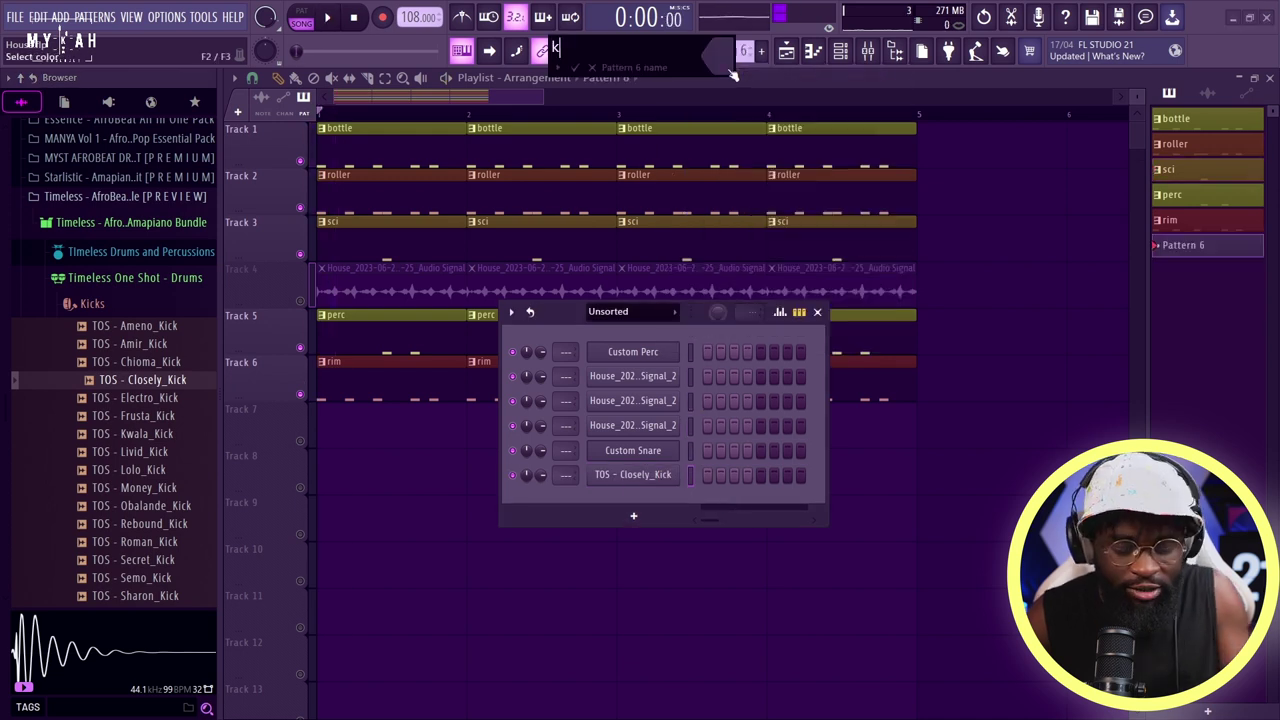
left_click(731, 73)
left_click(776, 225)
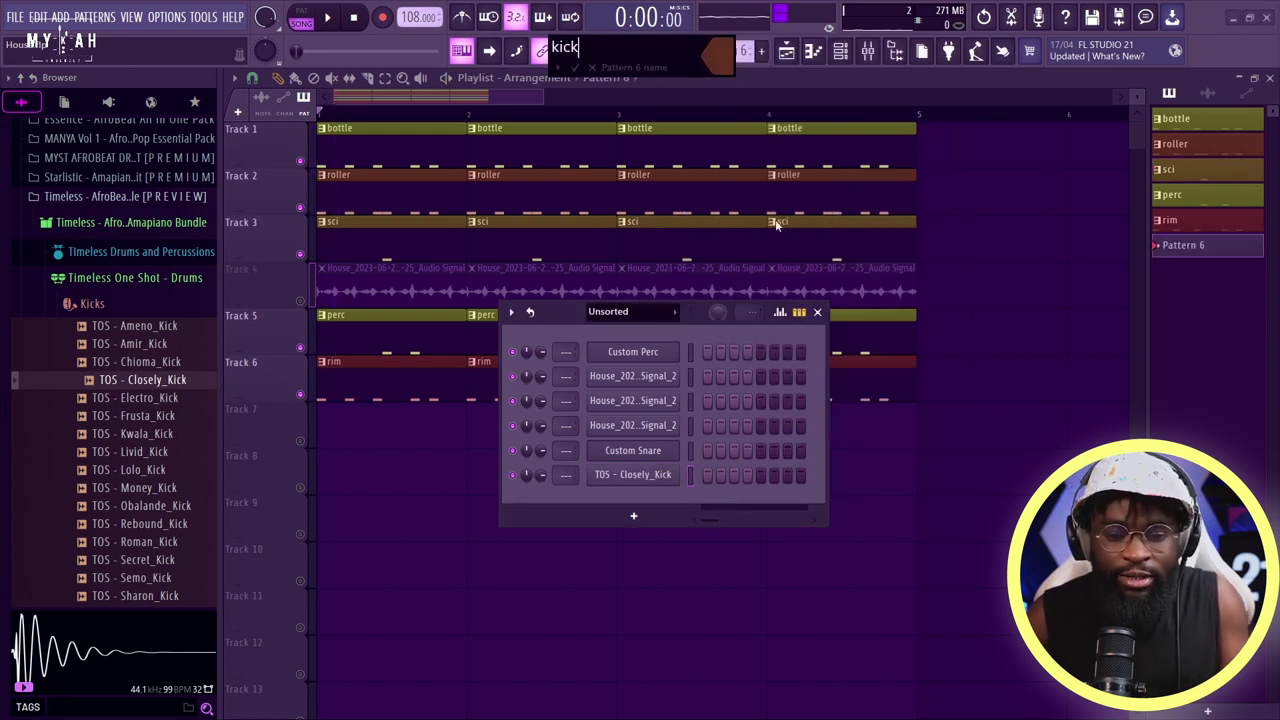
key("Return")
- Enter TOS - Closely_Kick C5 notes on every beat of bars 1 and 2, plus one on the last step of bar 2
key("F7")
left_click(290, 357)
left_click(355, 357)
key("space")
left_click(419, 357)
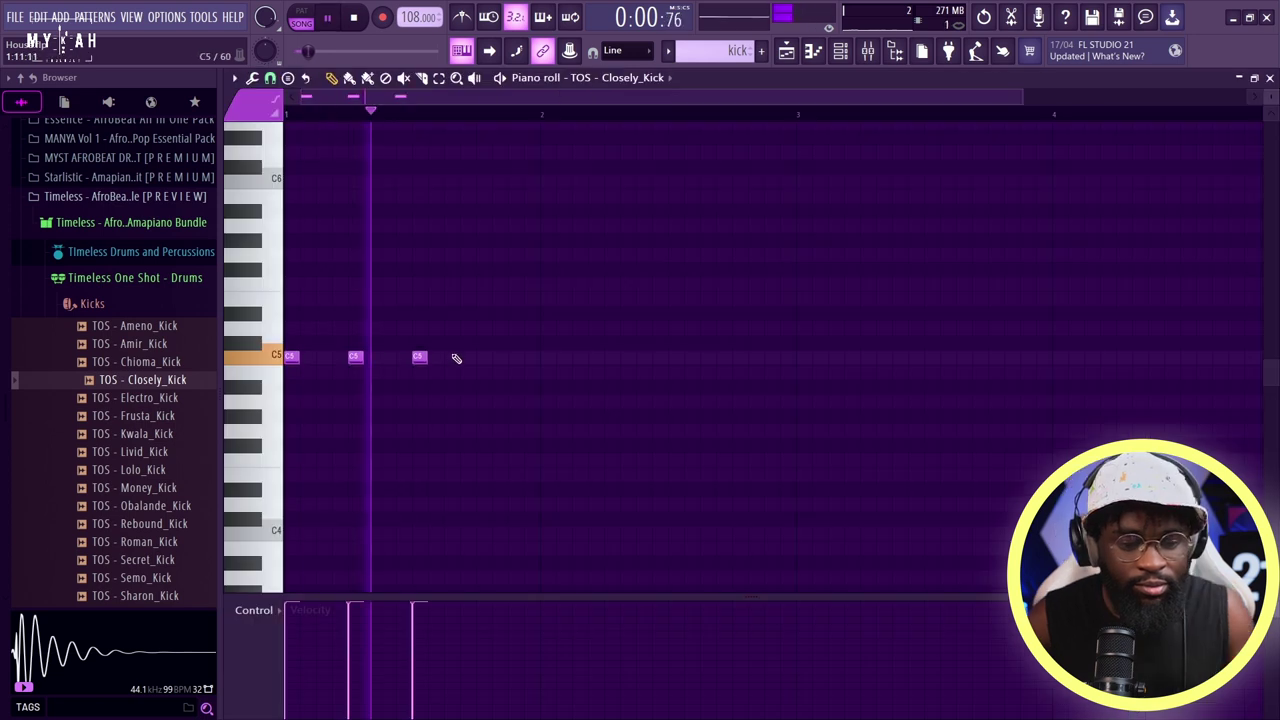
left_click(483, 357)
left_click(547, 357)
left_click(611, 357)
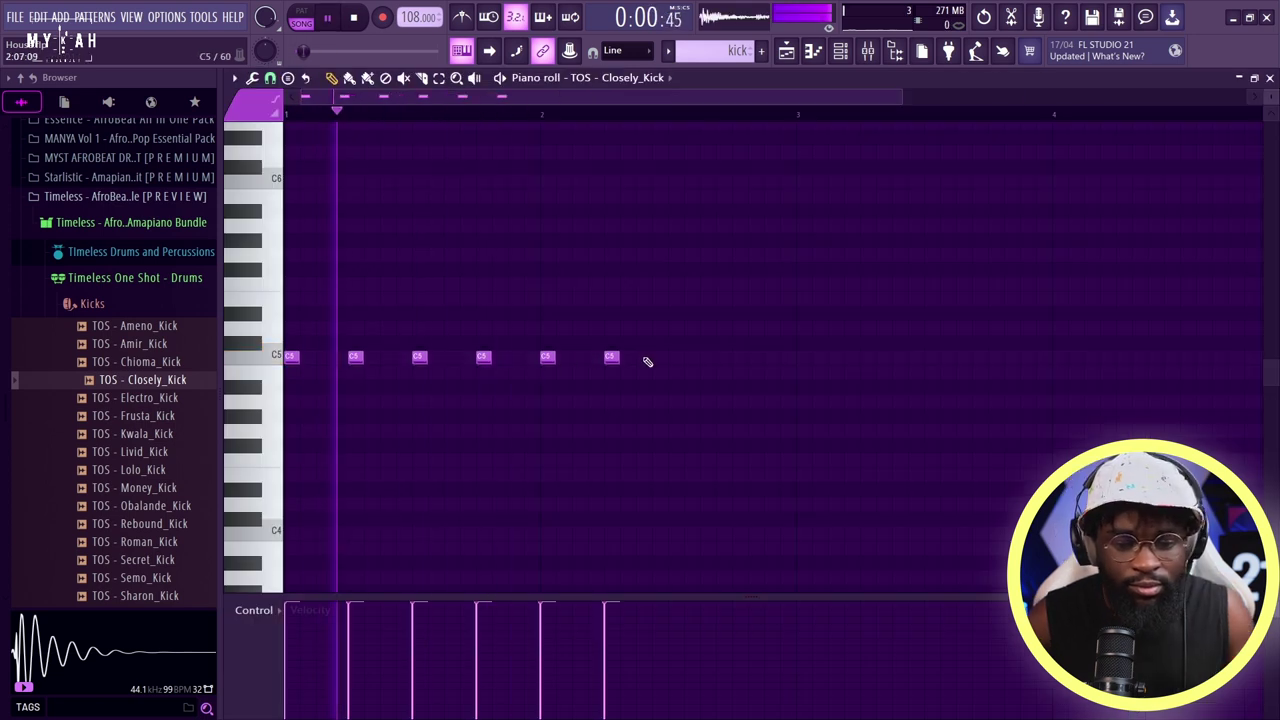
left_click(675, 357)
left_click(739, 357)
left_click(787, 357)
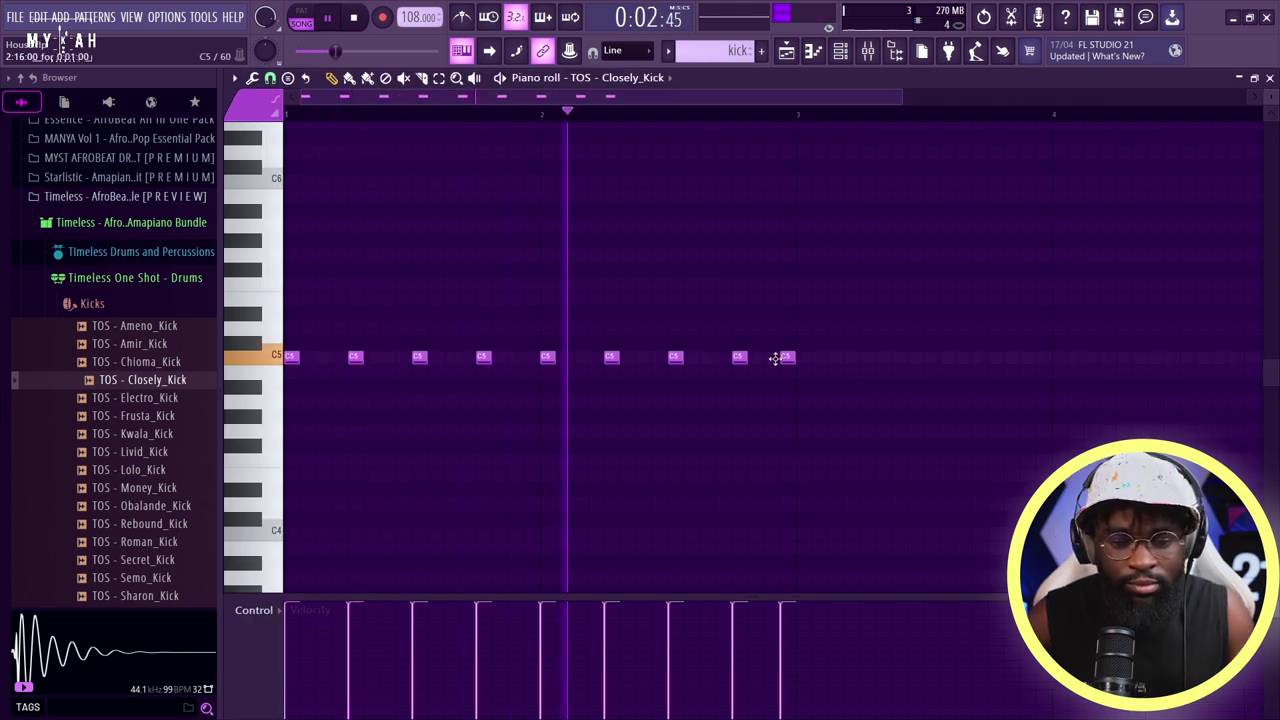
- Repeat the kick pattern at bar 3 to fill Track 7 through bar 4 and audition the loop
key("F5")
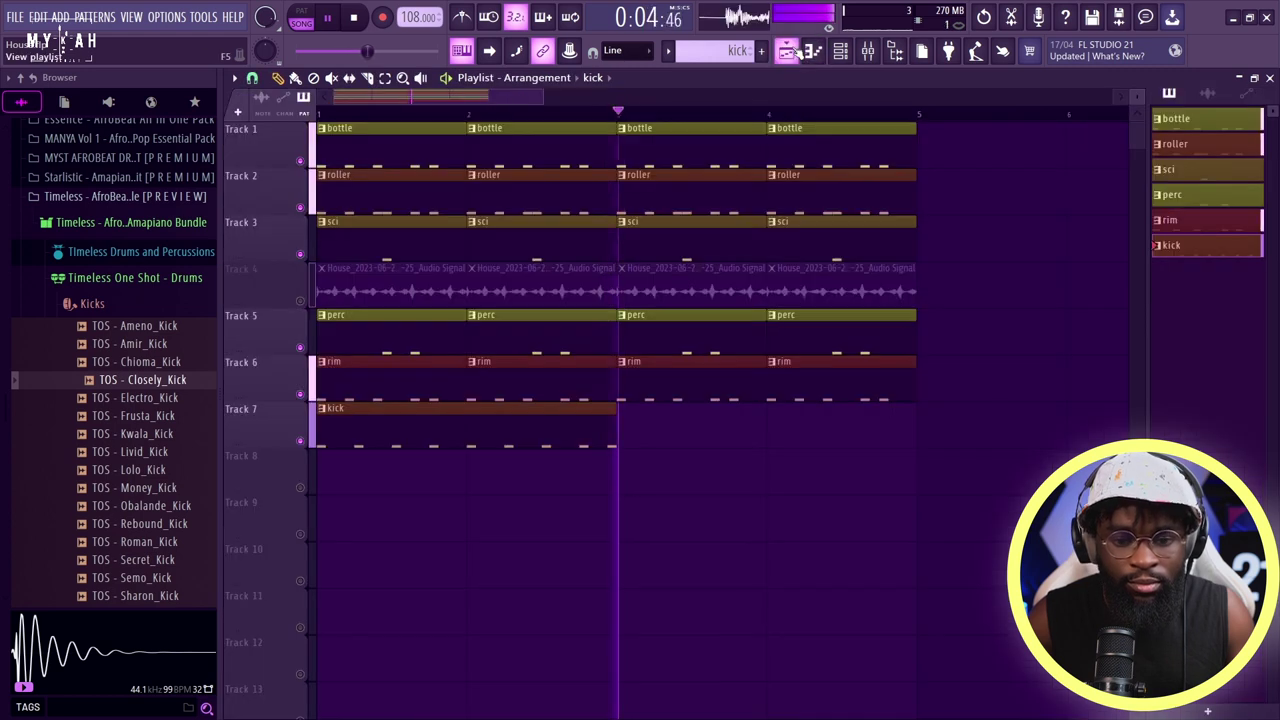
key("space")
left_click(660, 425)
key("space")
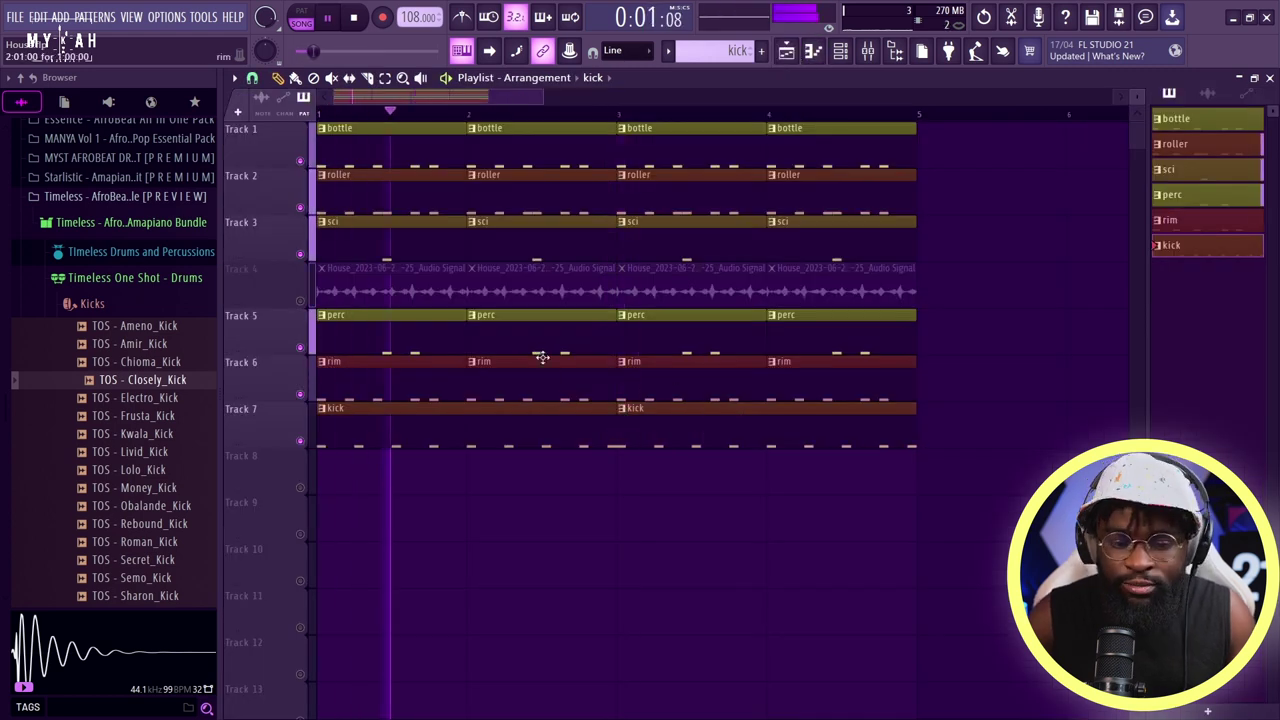
key("F6")
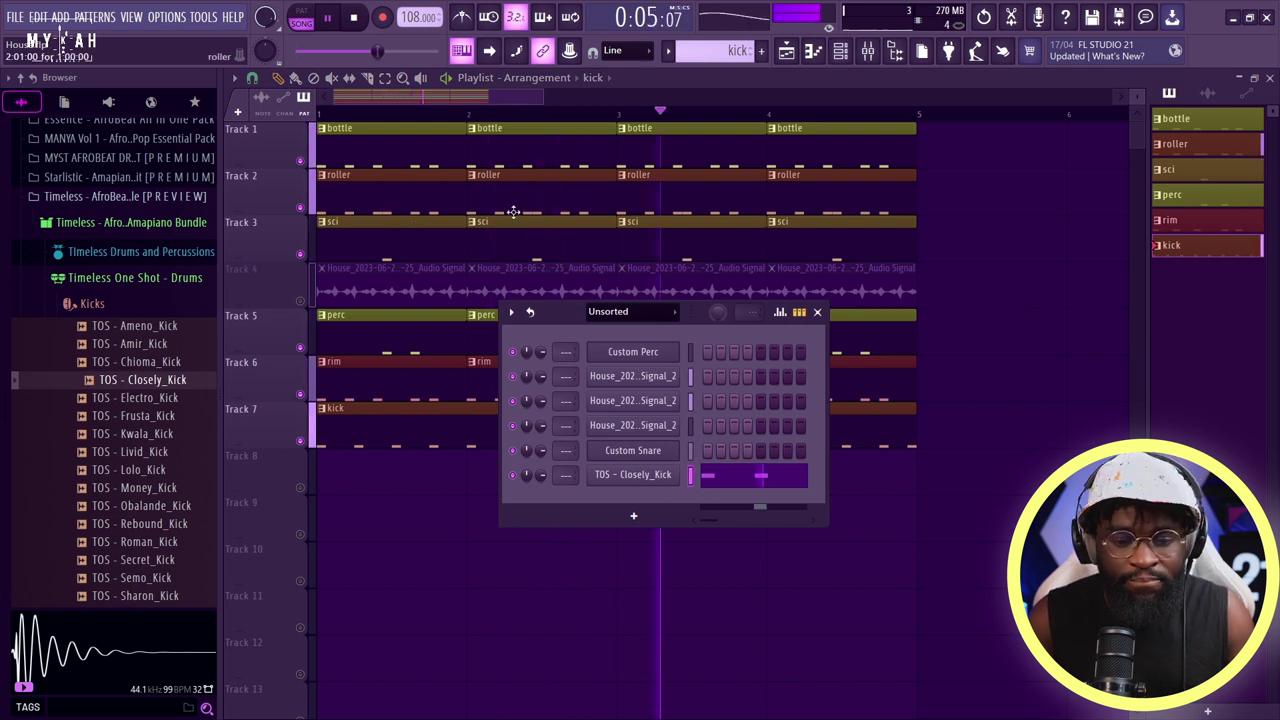
key("F6")
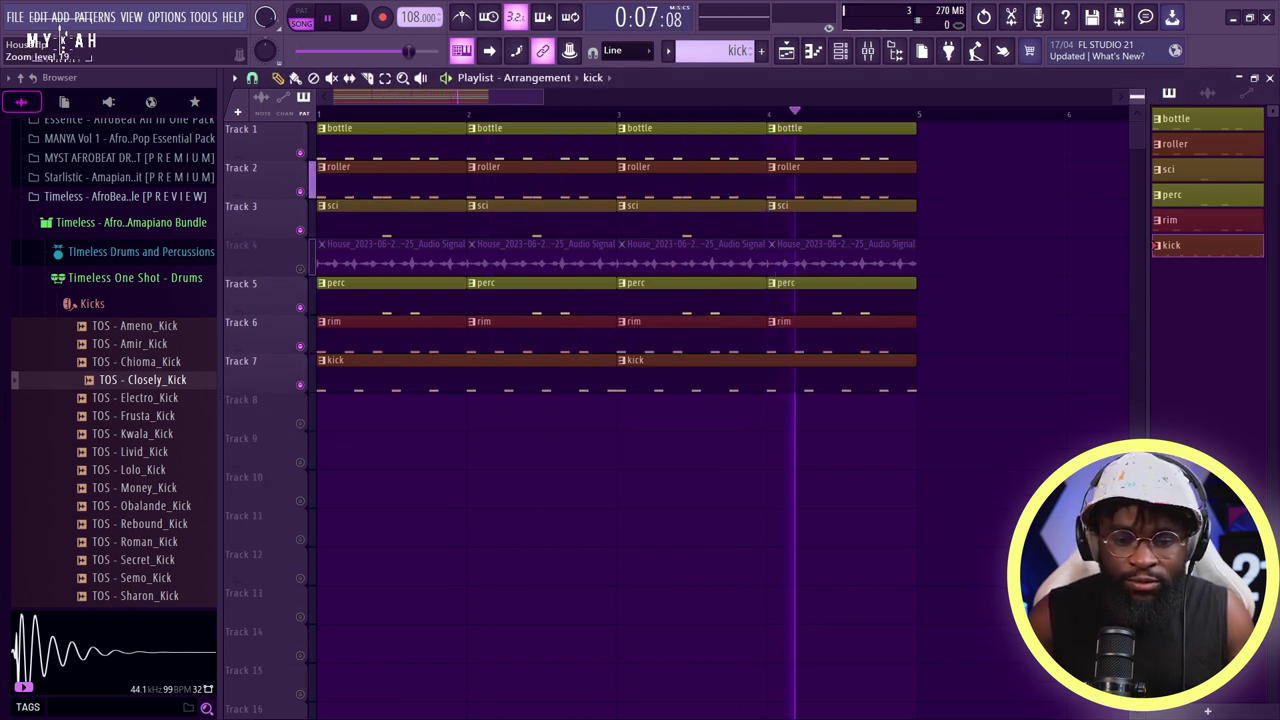
- Unmute the Track 4 shaker and lower the volume in its audio clip settings
left_click(301, 269)
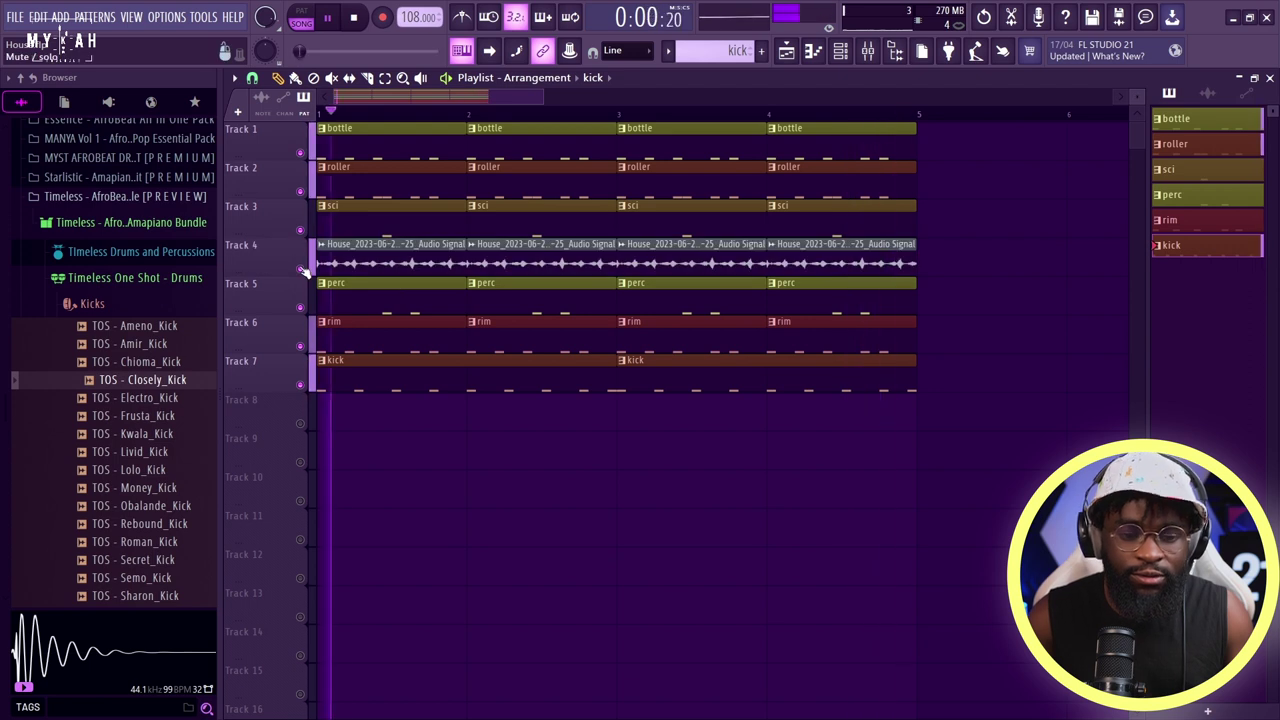
double_click(330, 258)
left_click_drag(800, 388, 800, 410)
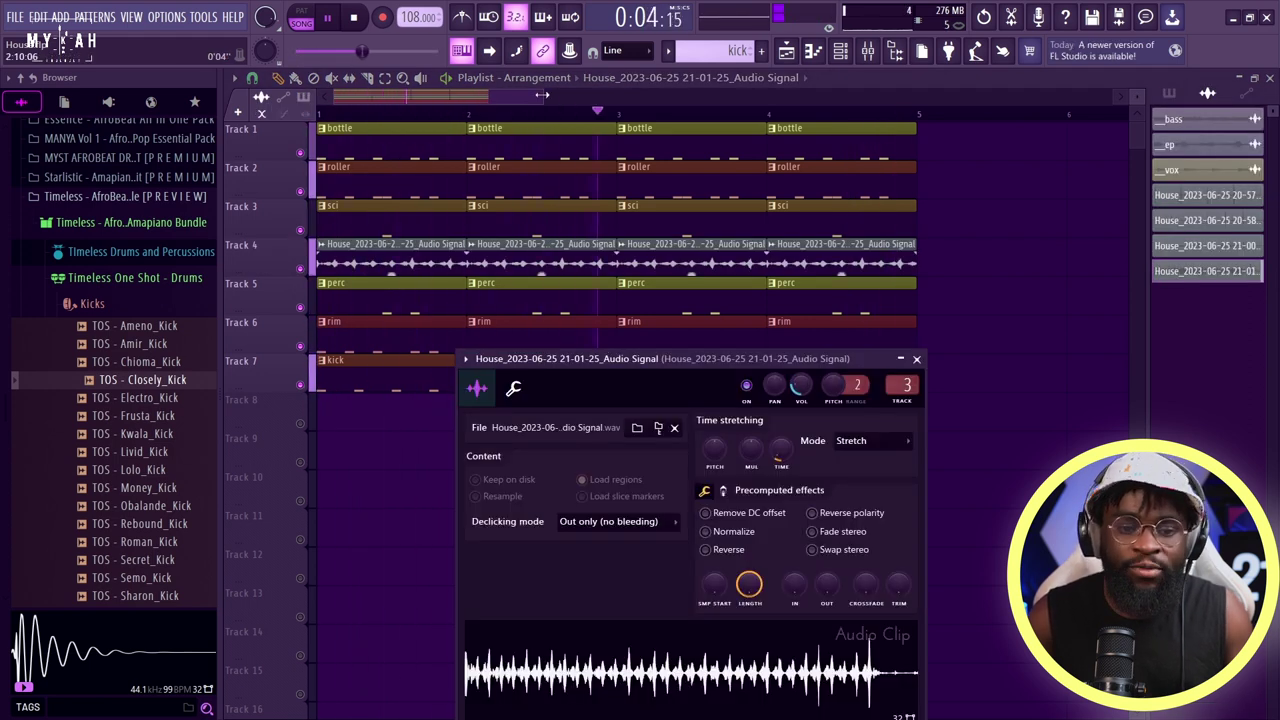
left_click(916, 358)
- Fill Track 9 through bar 4 with Shaker (1) from Kala Sound Kit 1 and unmute the Track 4 shaker
scroll(143, 380, "down", 6)
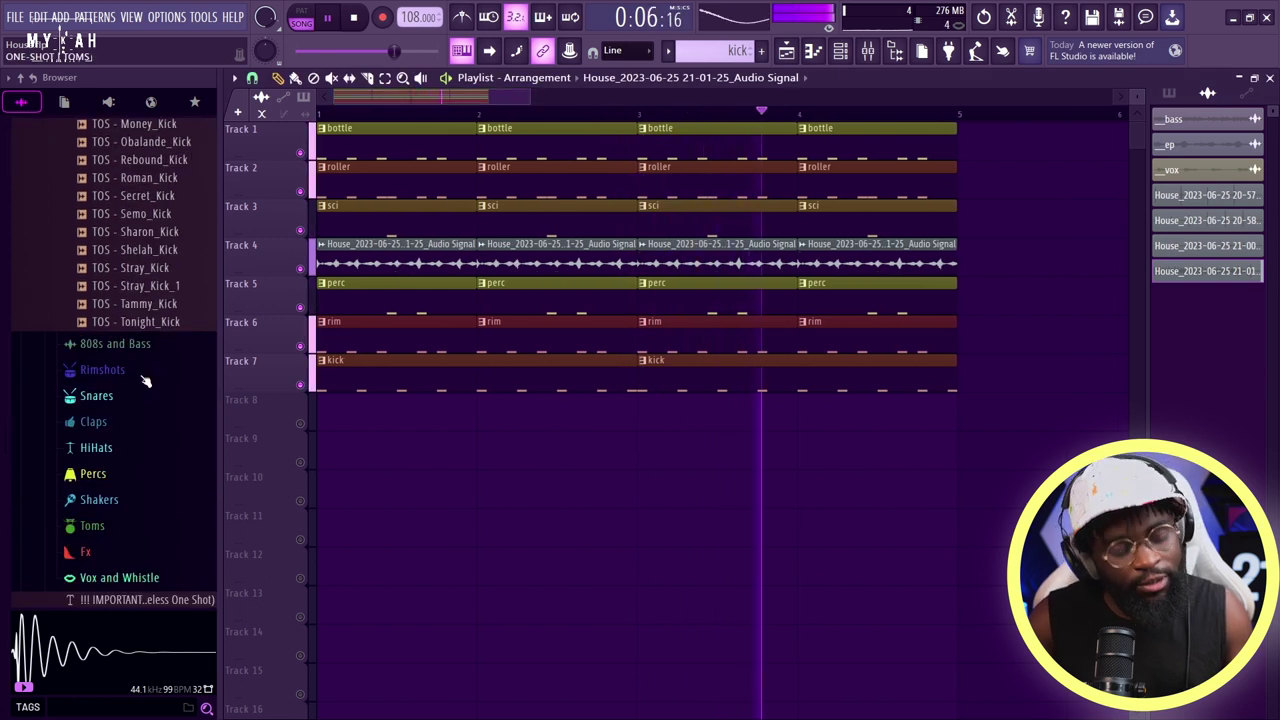
scroll(143, 380, "down", 20)
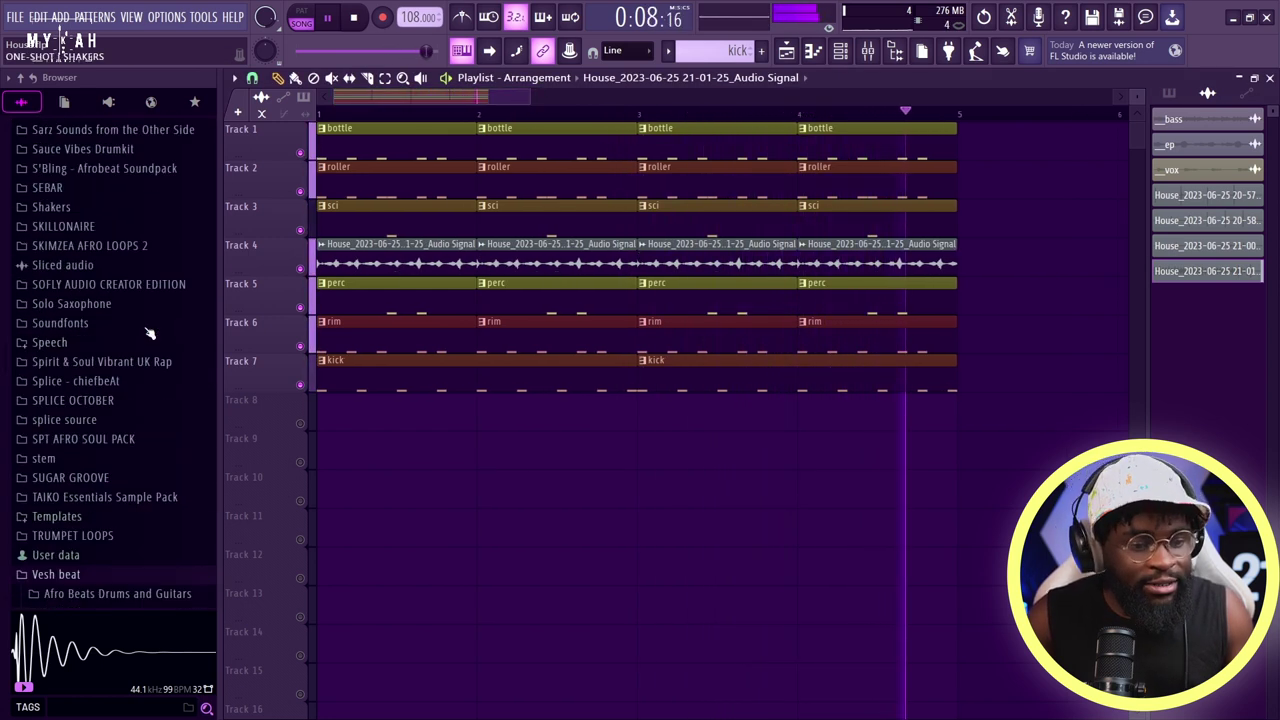
scroll(130, 380, "down", 3)
key("space")
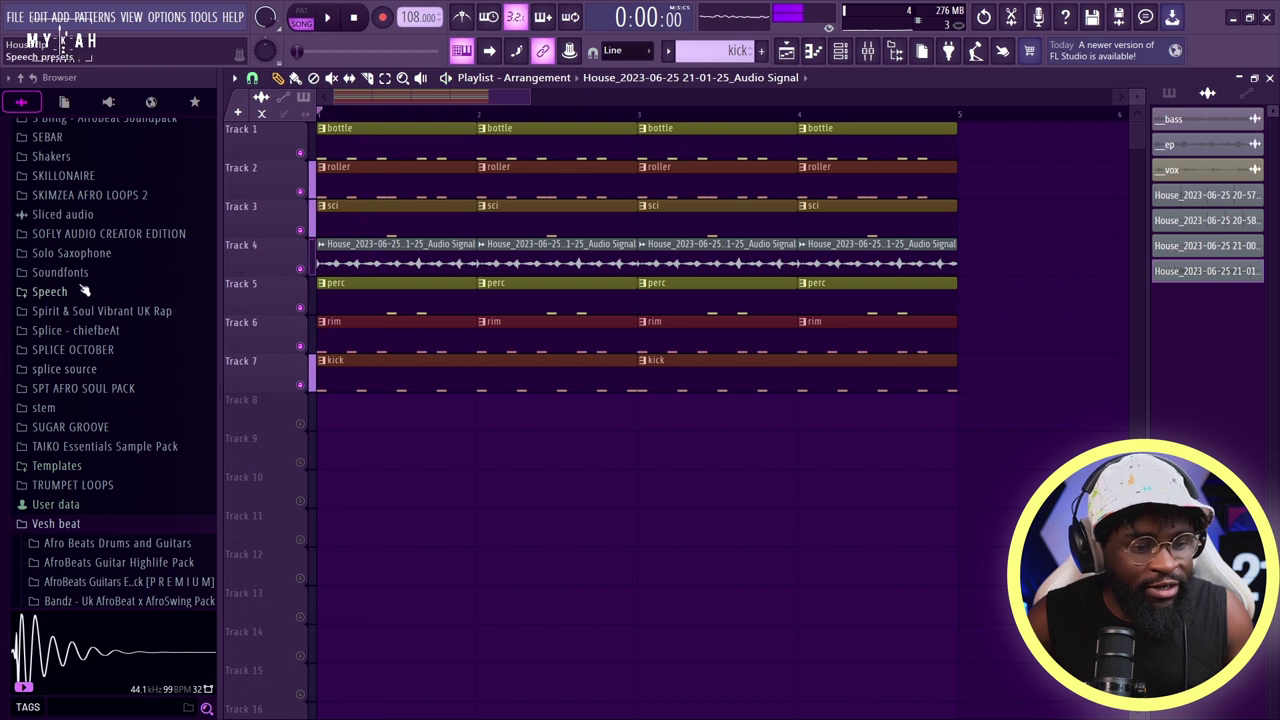
scroll(92, 210, "up", 3)
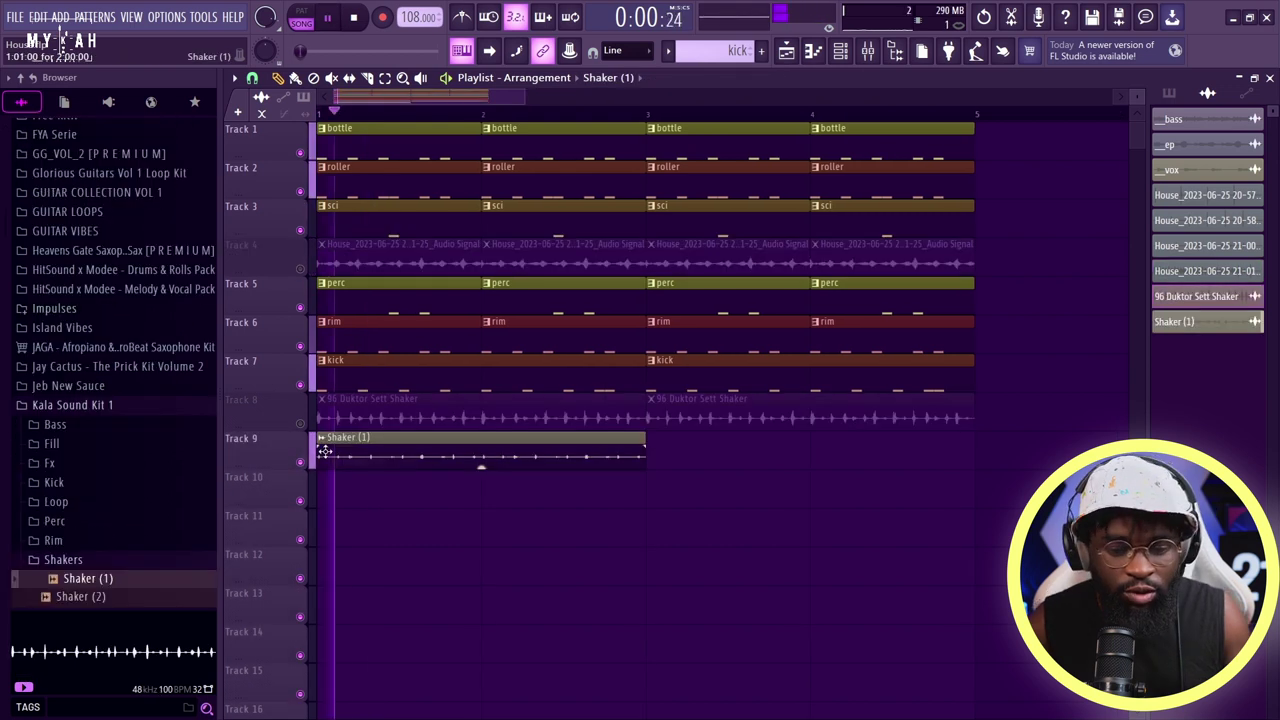
left_click(678, 452)
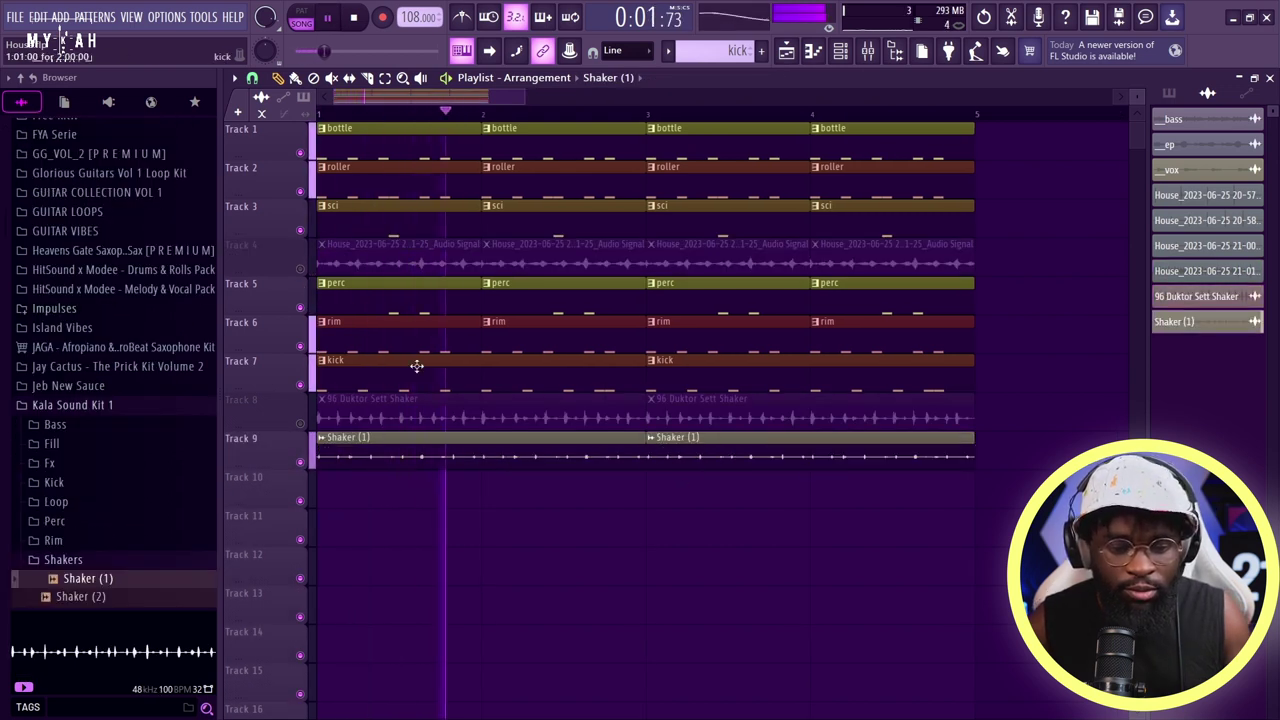
left_click(299, 268)
- Delete the 96 Duktor Sett Shaker audio clip and remove the emptied Track 8
left_click(517, 411)
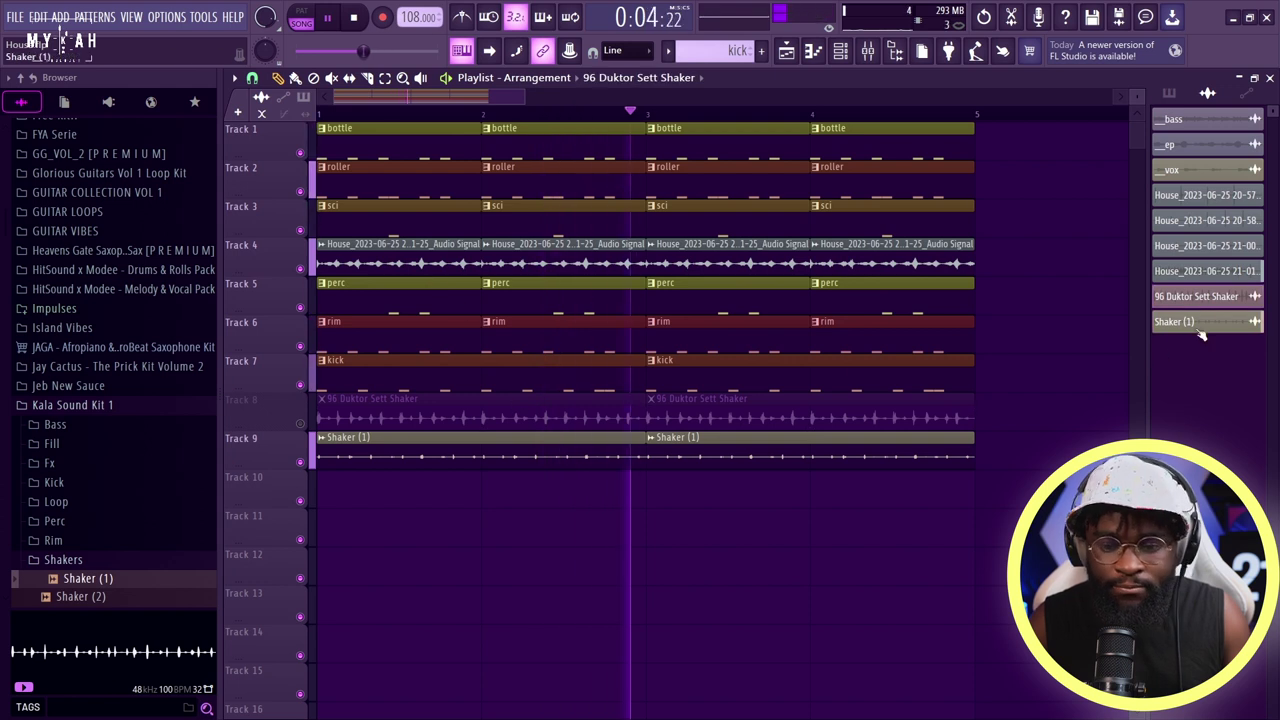
right_click(1165, 298)
left_click(1185, 451)
right_click(268, 400)
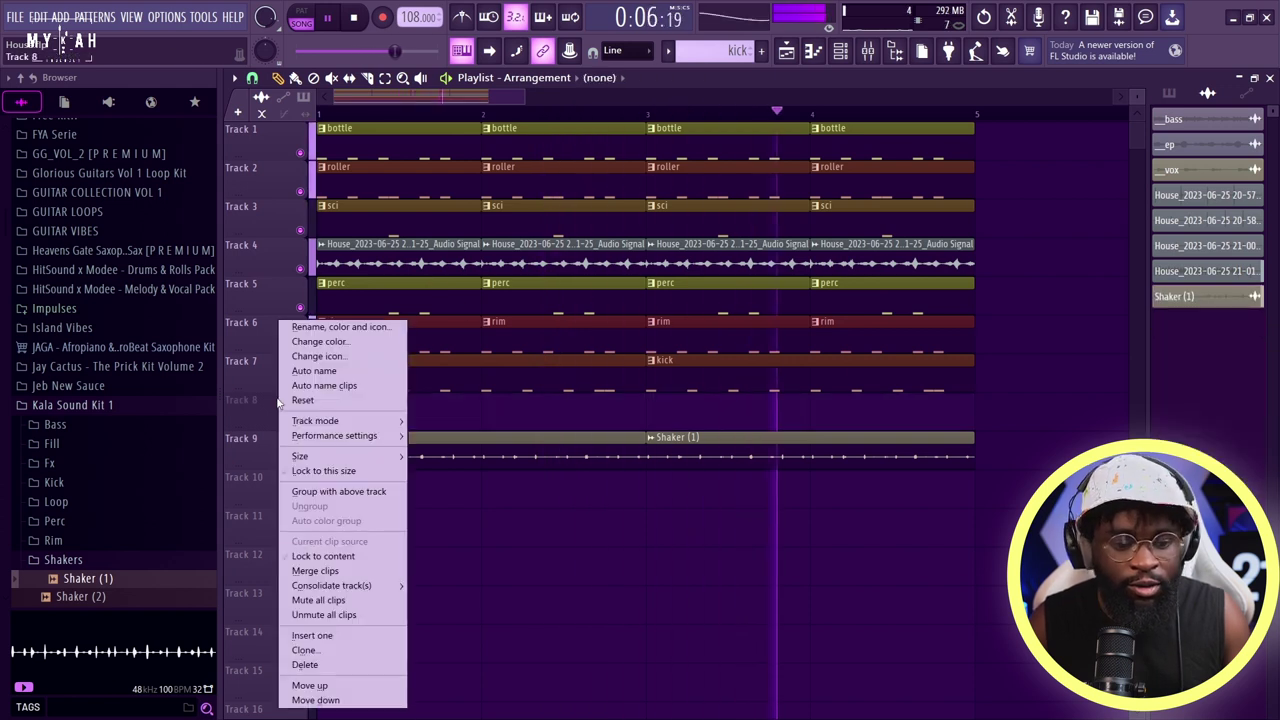
left_click(300, 665)
left_click(690, 421)
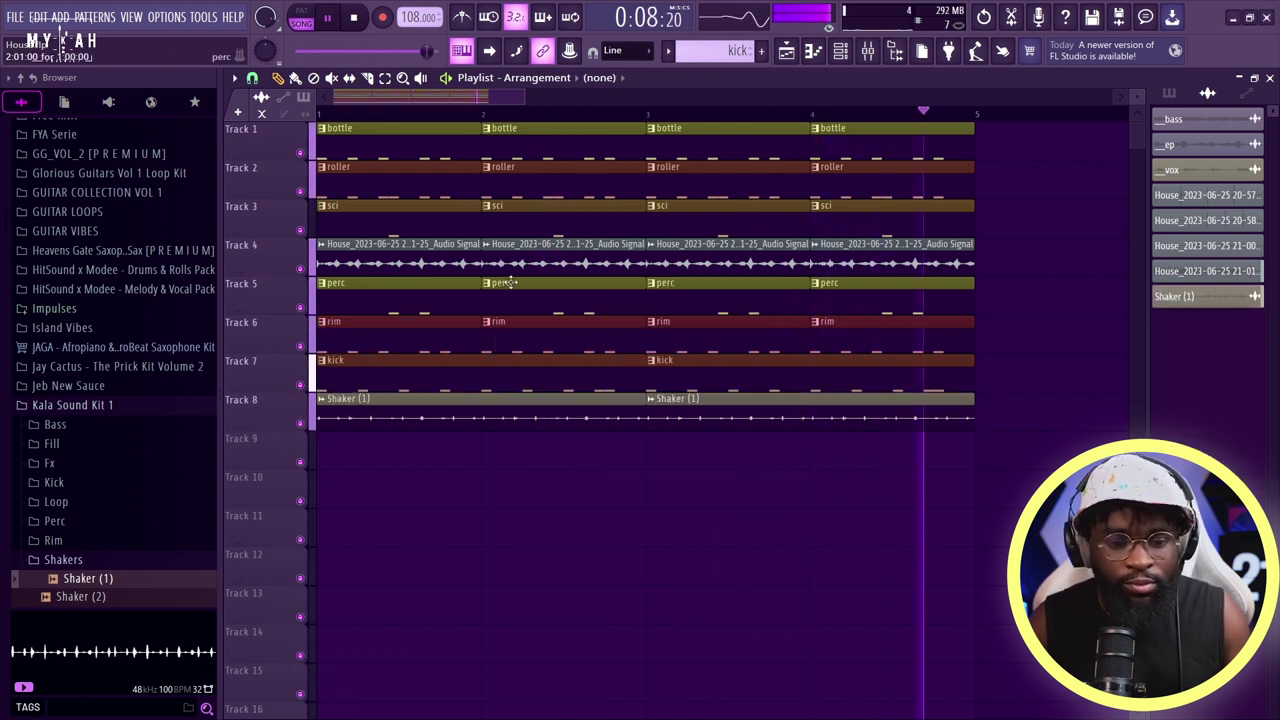
- Add an Analog Lab V channel to the Unsorted group and load the recently played Good Vibes preset
scroll(545, 115, "down", 2)
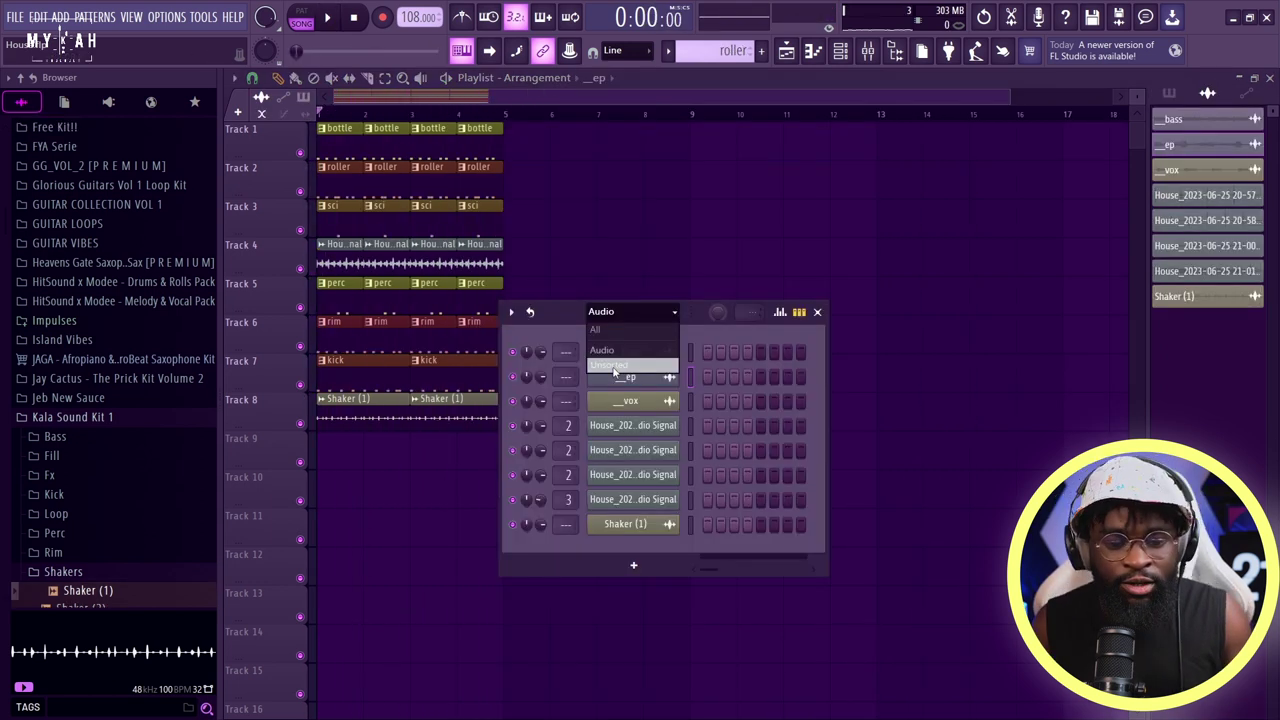
left_click(614, 368)
left_click(633, 514)
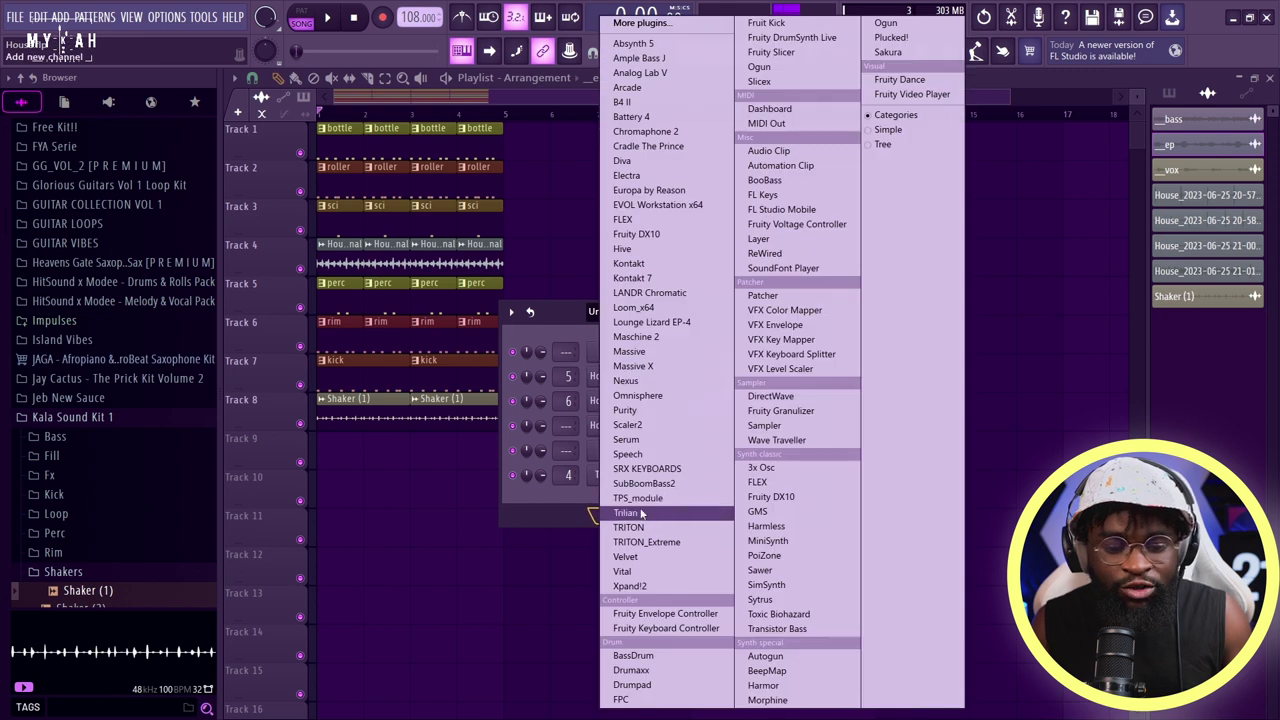
left_click(641, 73)
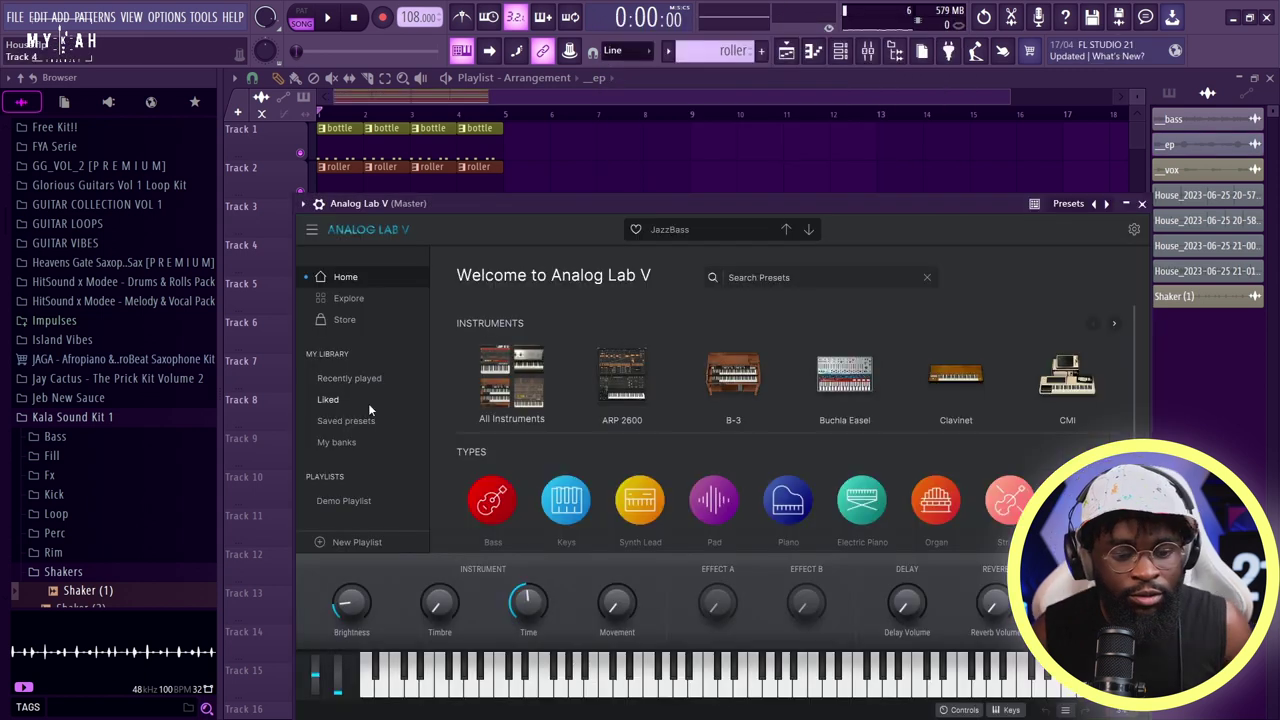
left_click(350, 378)
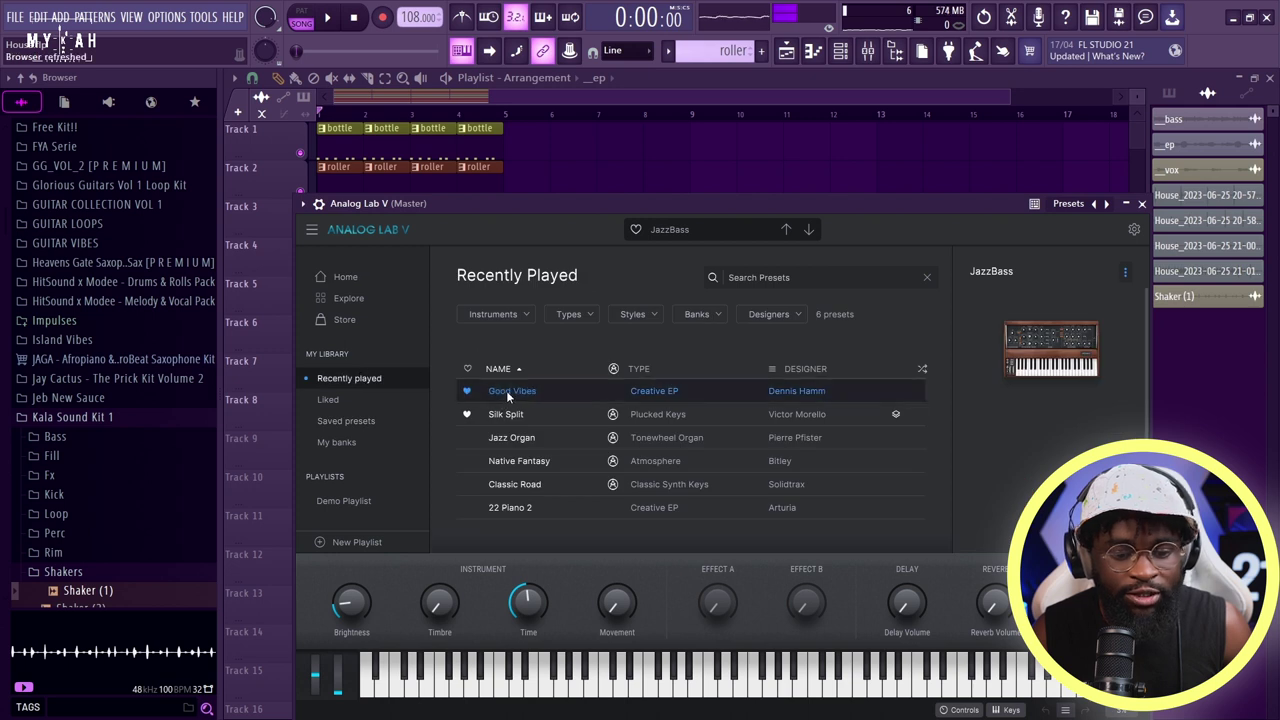
- Review the Analog Lab V channel's miscellaneous settings, including its root note, and return to the playlist
left_click(322, 204)
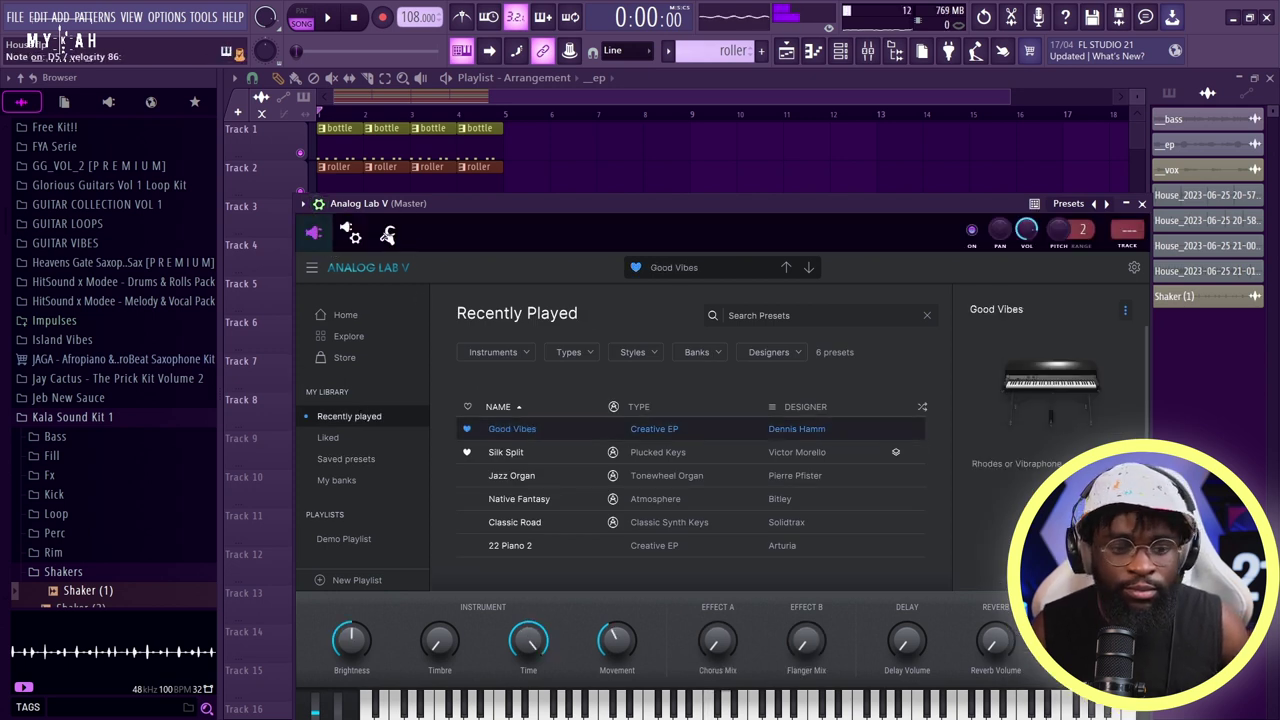
left_click(389, 234)
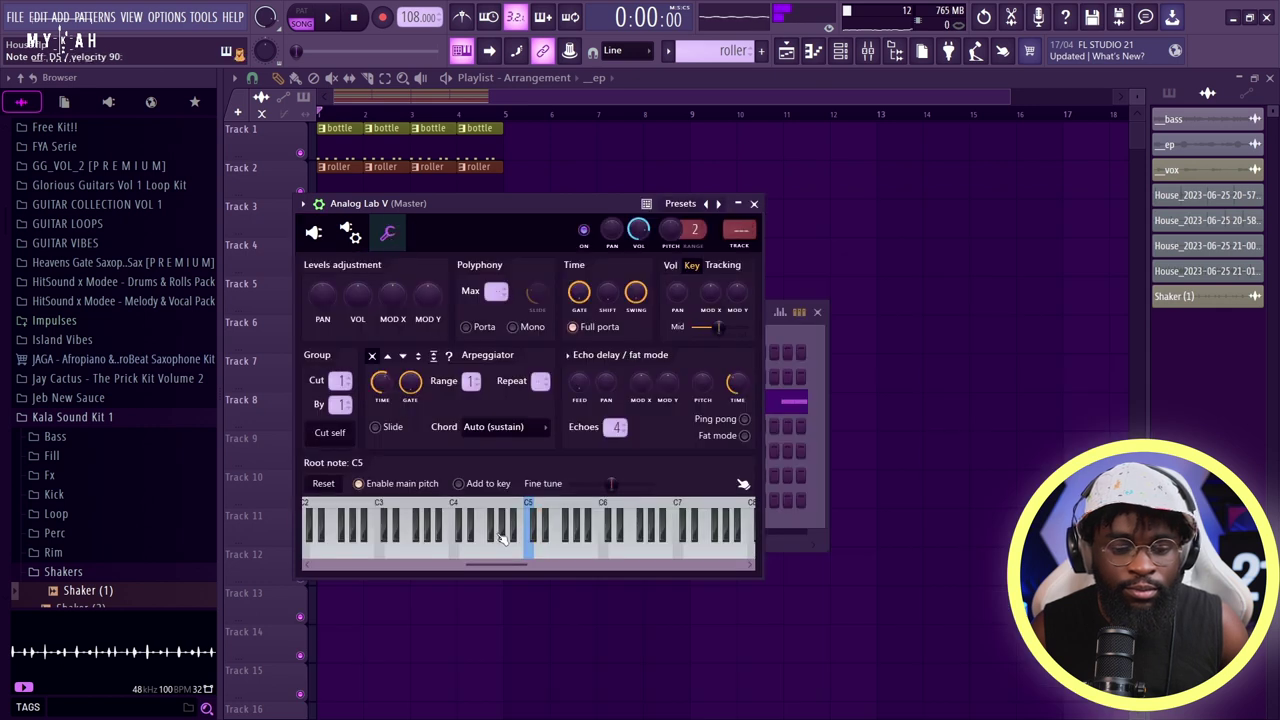
left_click(571, 96)
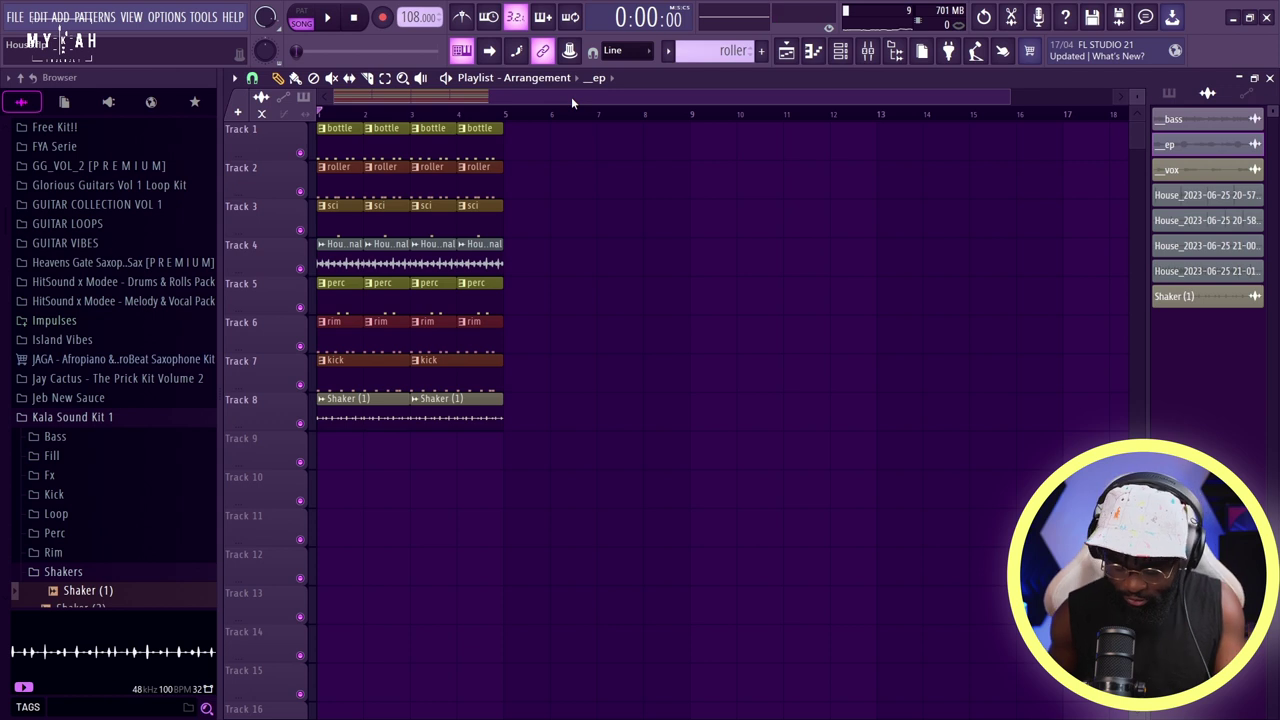
- Play back the arrangement to hear the keys pattern on Track 9 with the drums
key("space")
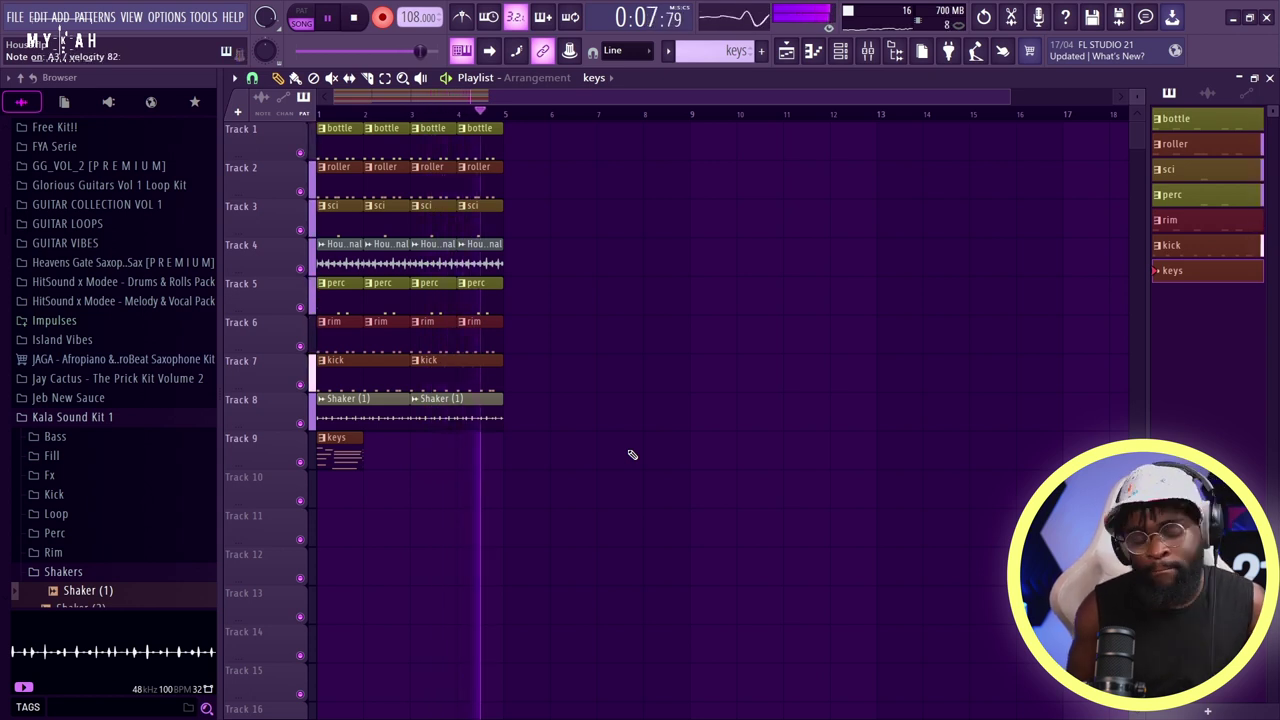
key("space")
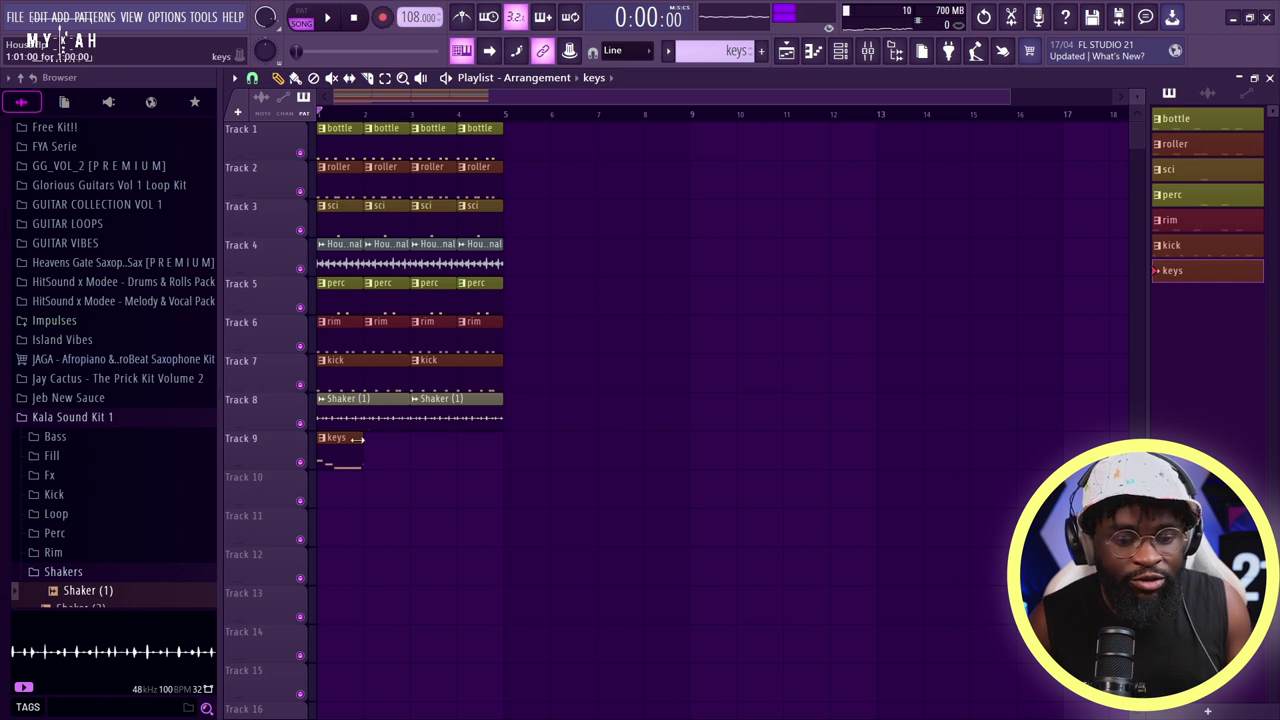
key("space")
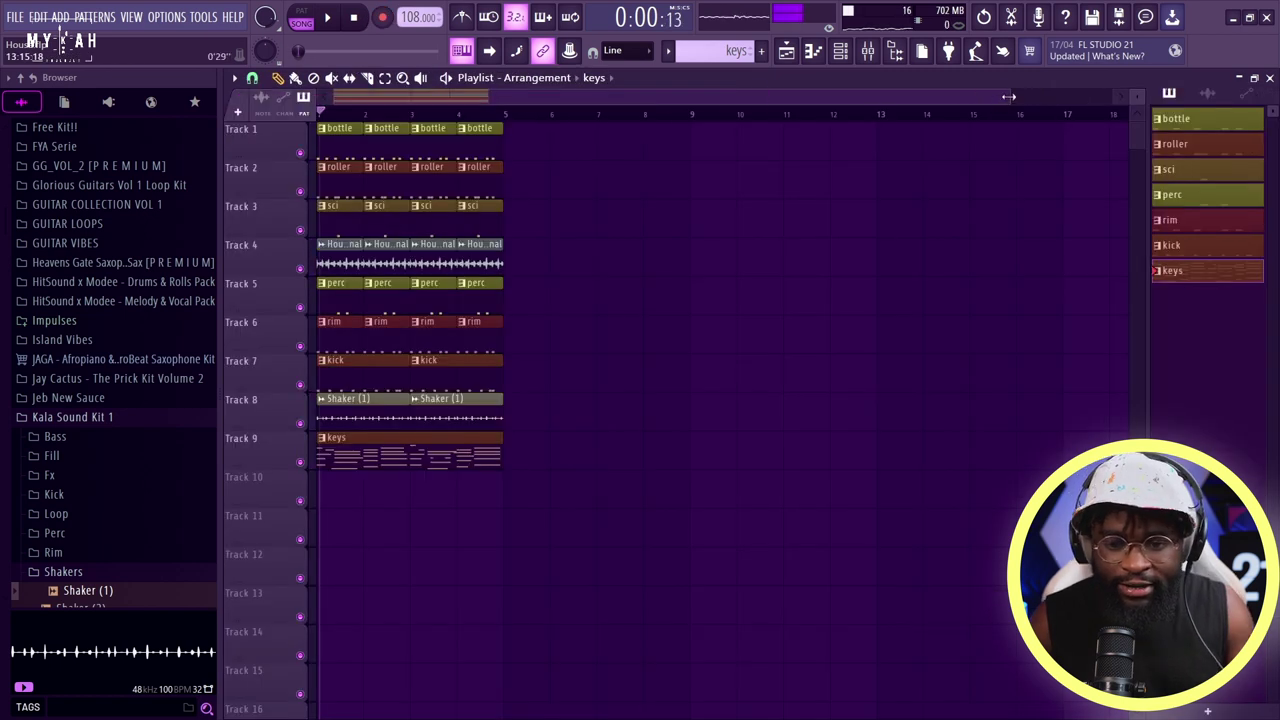
- Place the __ep audio clip at bar 1 of Track 10 and isolate Tracks 9 and 10 for listening
scroll(1008, 96, "up", 3)
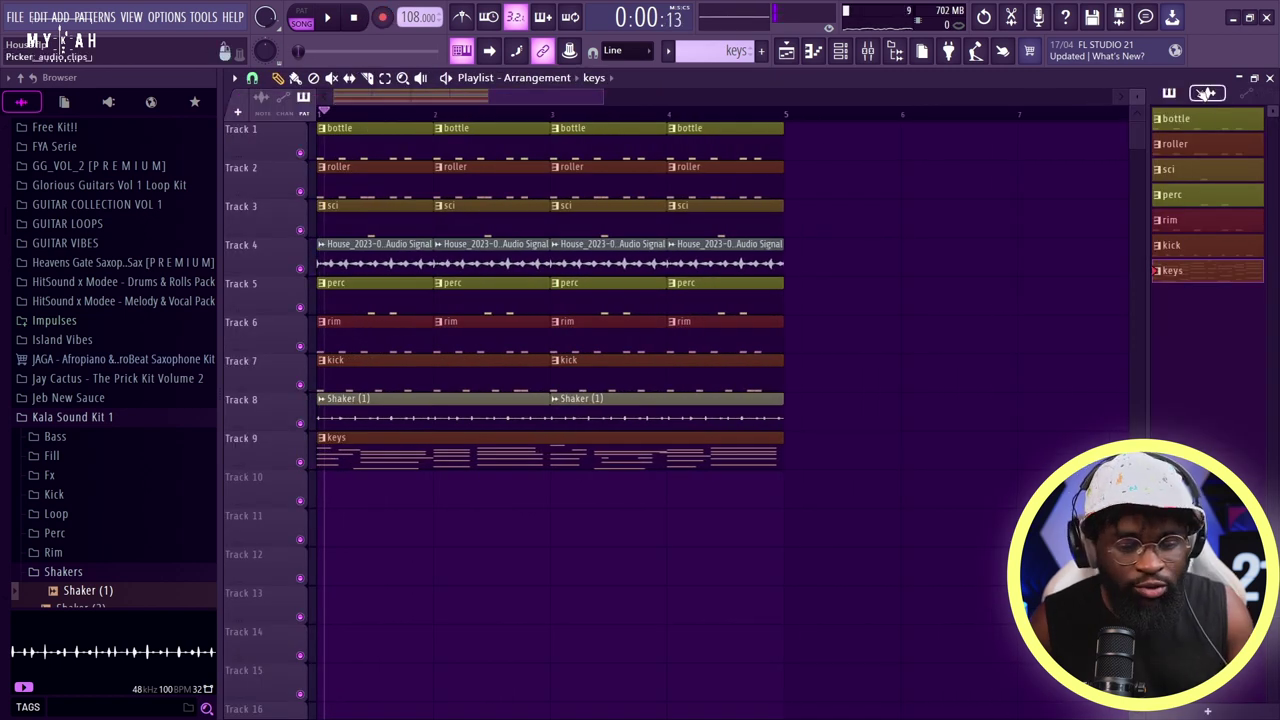
left_click(1207, 92)
left_click_drag(1170, 144, 320, 478)
left_click(300, 462, "ctrl")
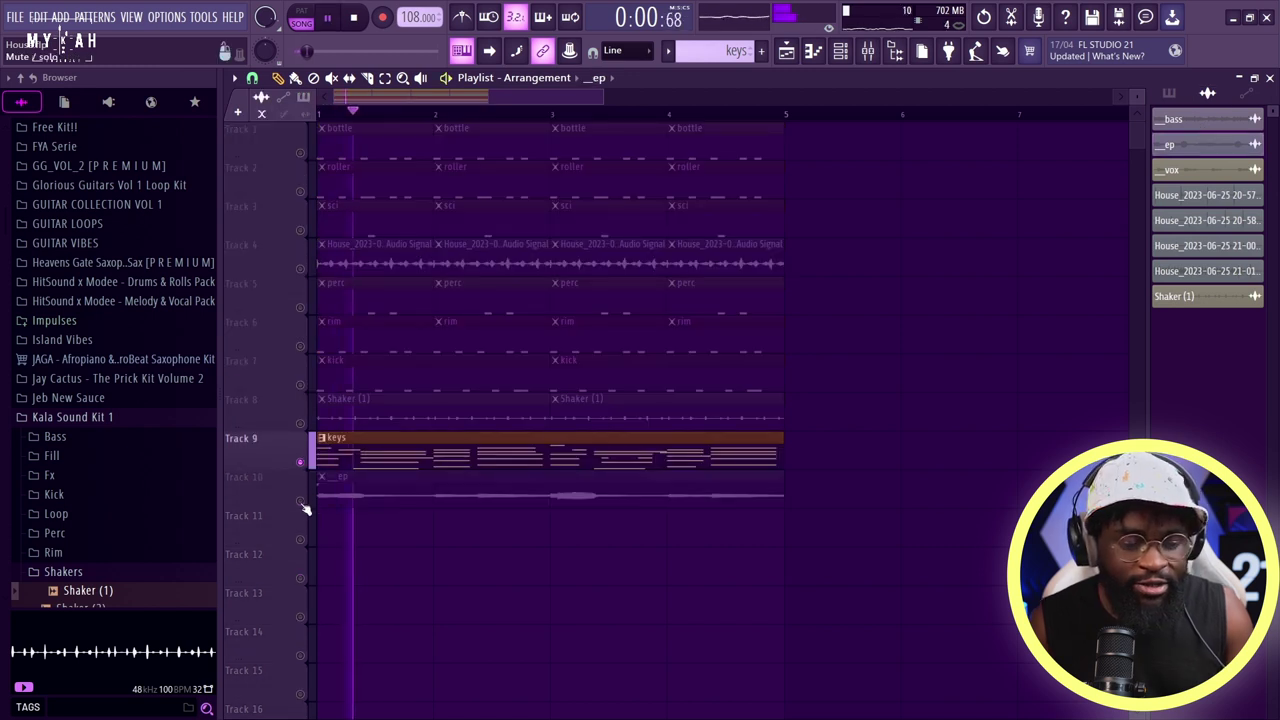
left_click(301, 500)
double_click(345, 499)
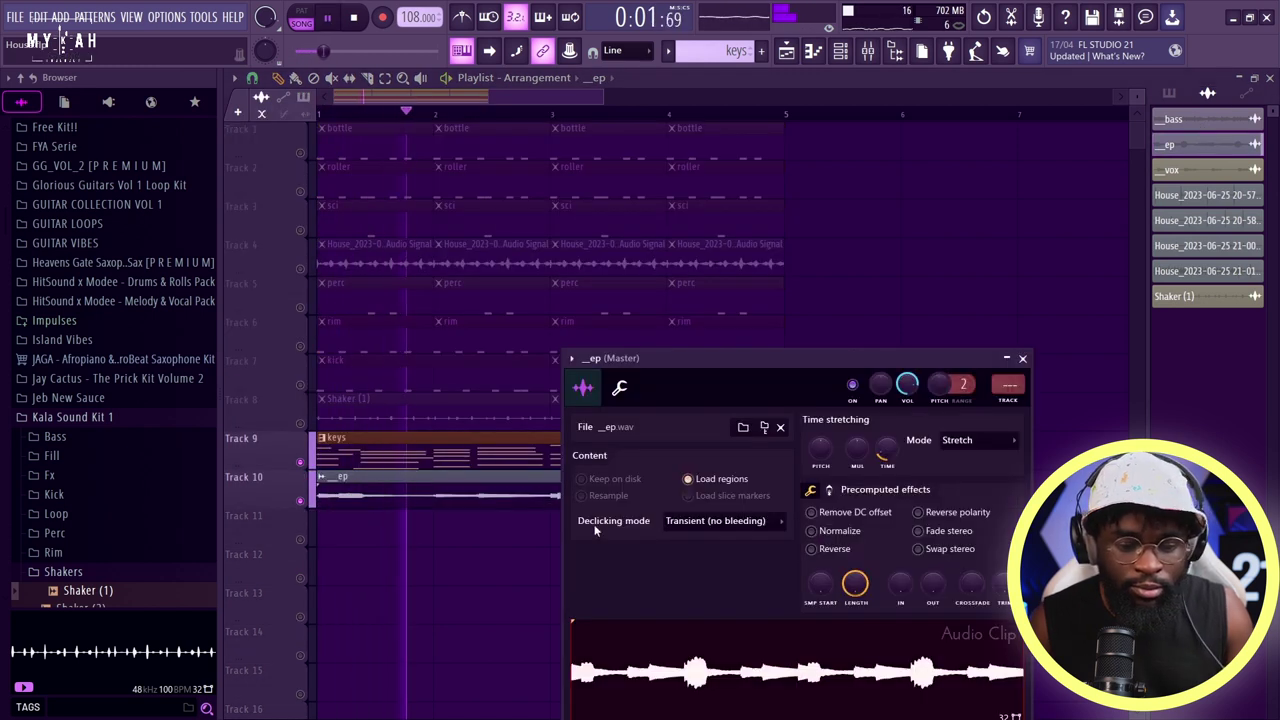
- Lengthen the opening E5 note of the Track 9 keys pattern to three steps in the piano roll
double_click(430, 452)
key("space")
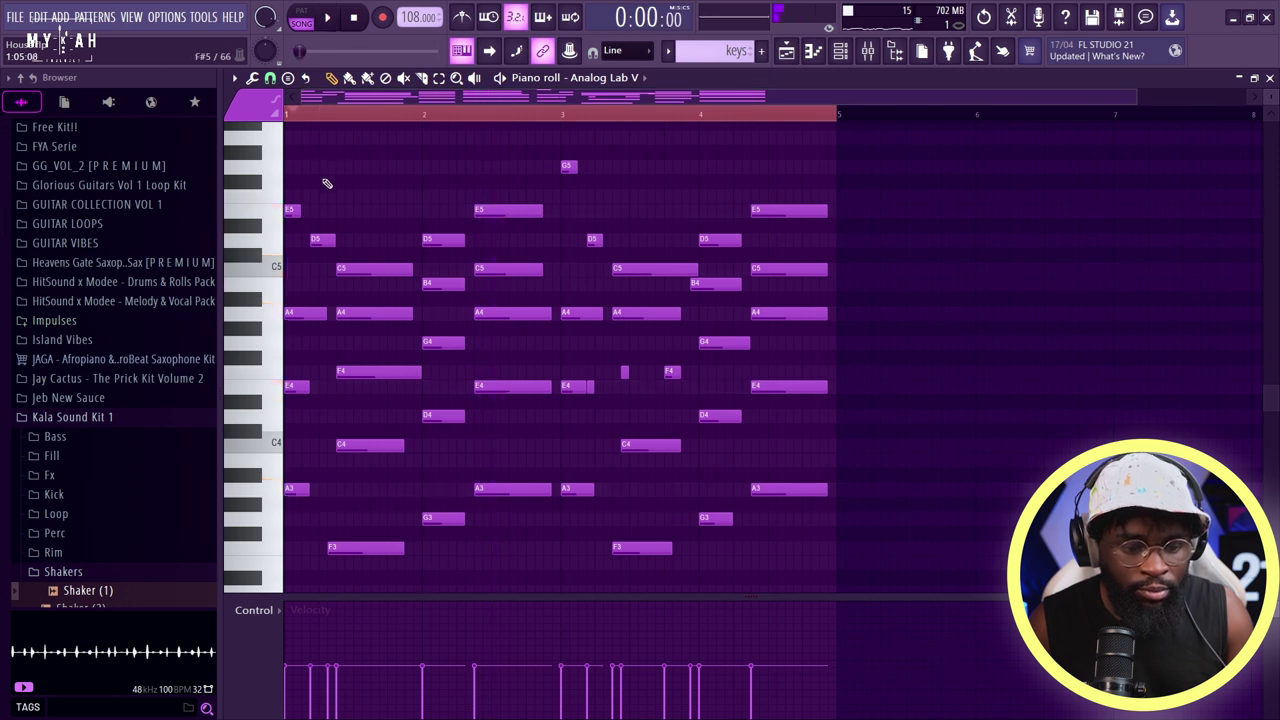
key("space")
key("space")
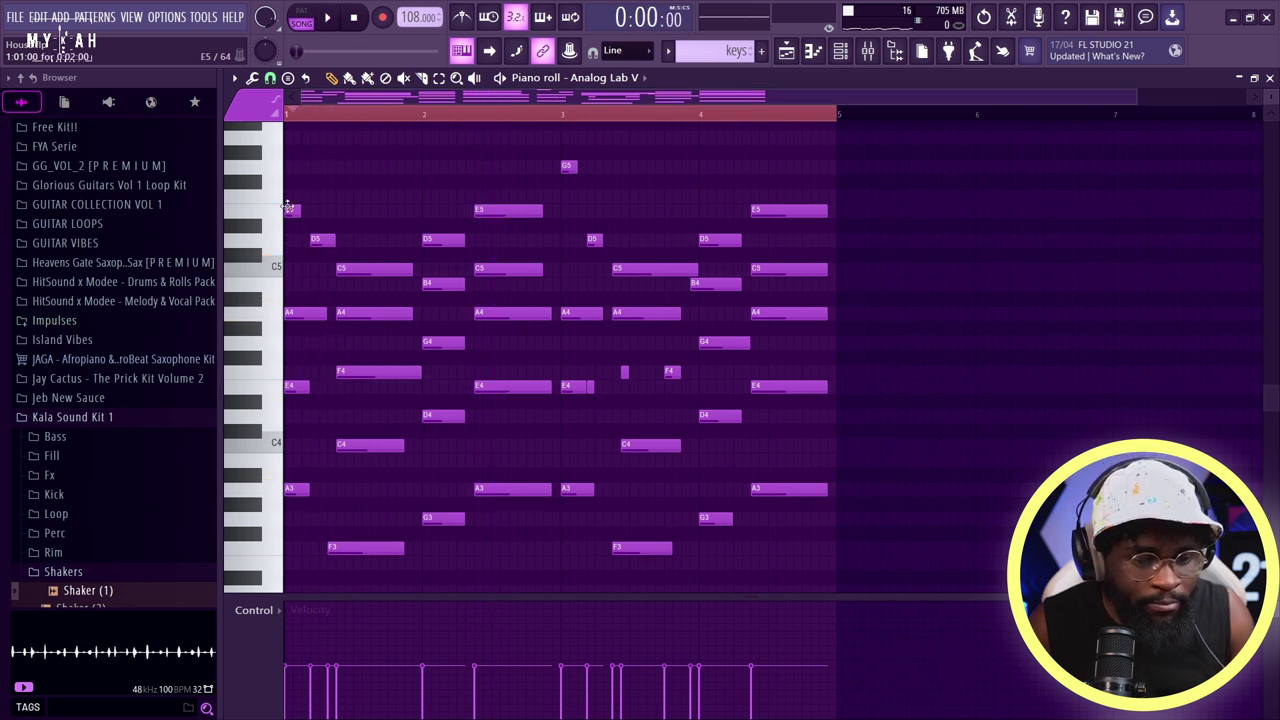
scroll(292, 119, "up", 6)
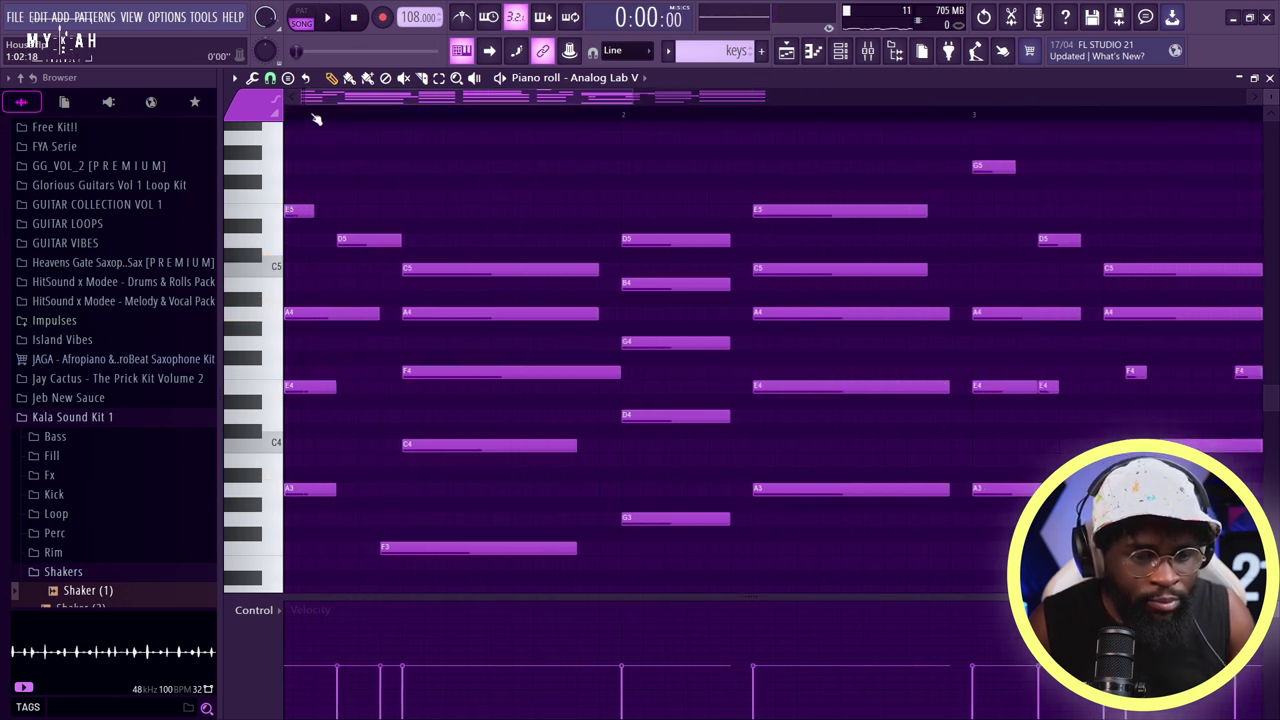
key("space")
key("space")
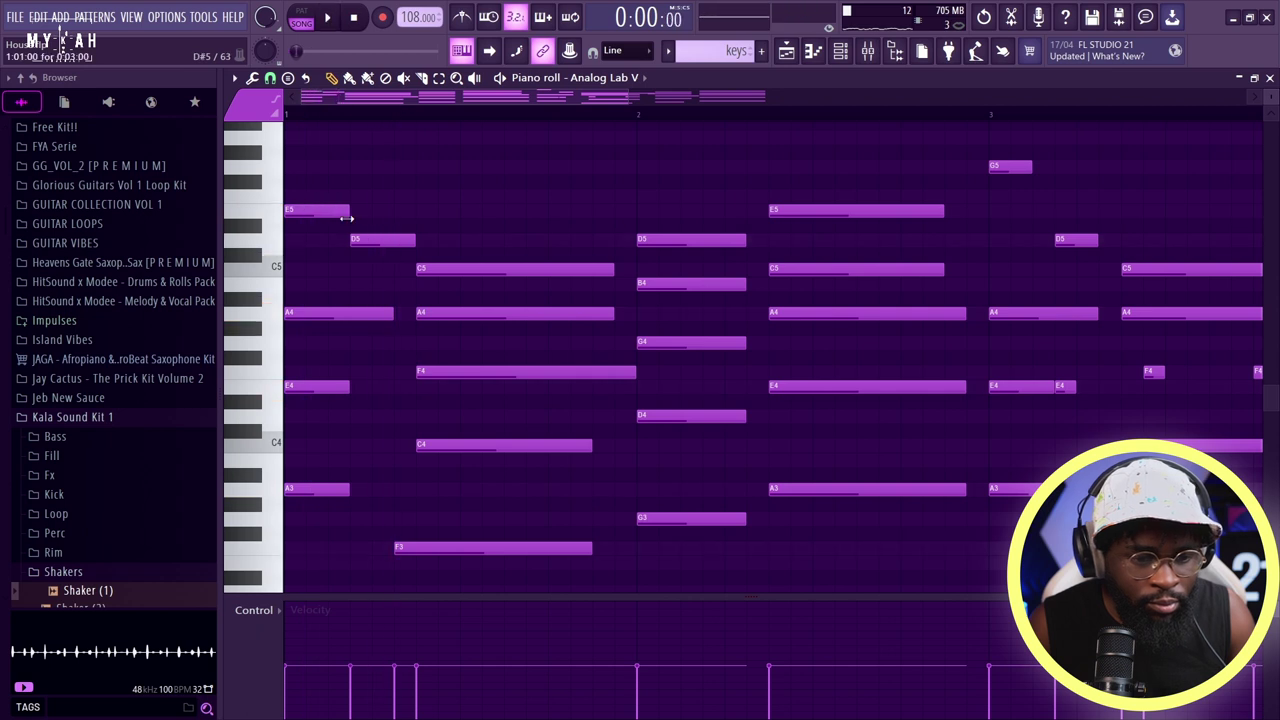
- Extend the keys pattern's opening E4 to six steps and start the first F3 together with the C4 note
key("space")
left_click_drag(349, 387, 412, 391)
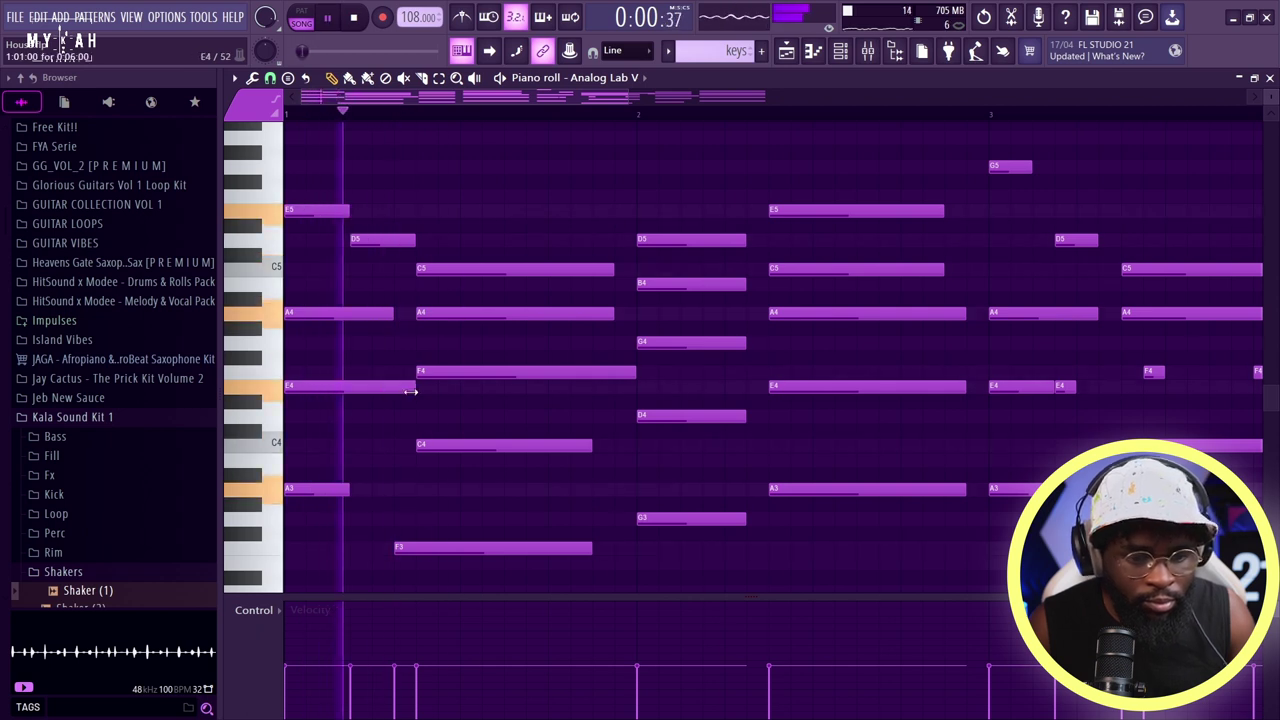
key("space")
scroll(431, 430, "down", 4)
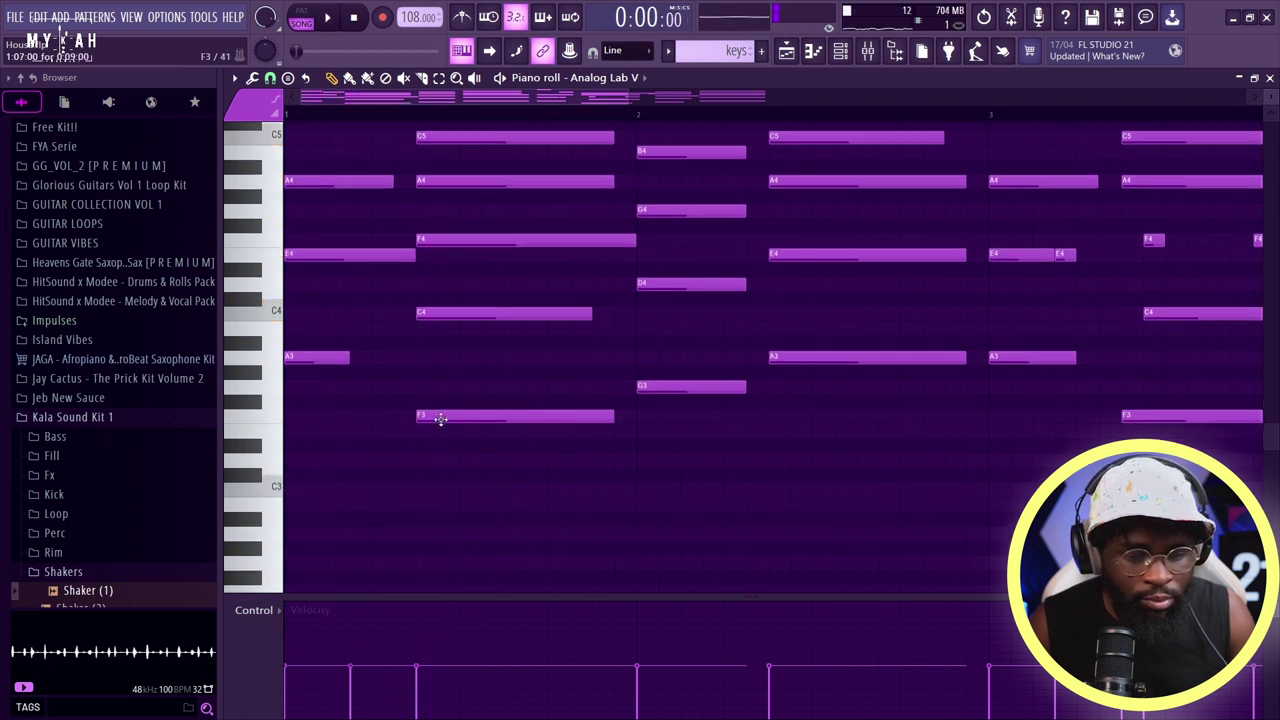
- Bring the perc, rim, kick, bottle and roller tracks back in during playback of the arrangement
key("F5")
key("space")
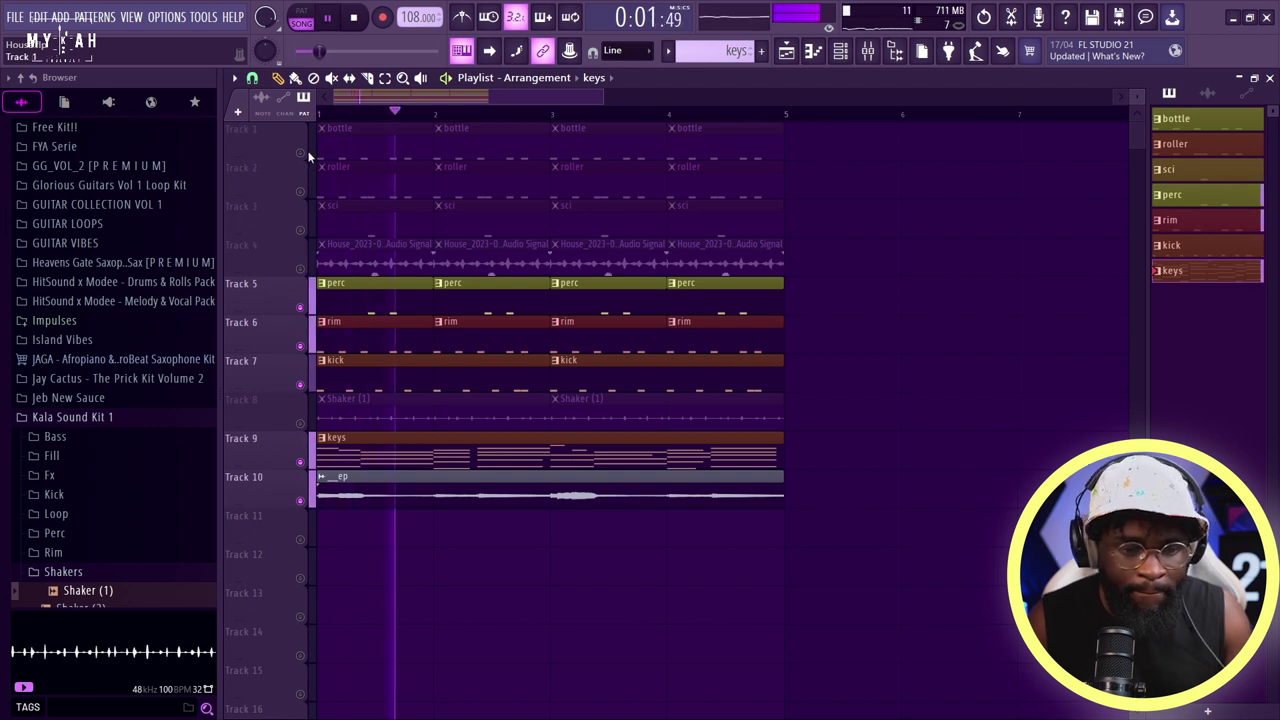
left_click(301, 154)
left_click(300, 191)
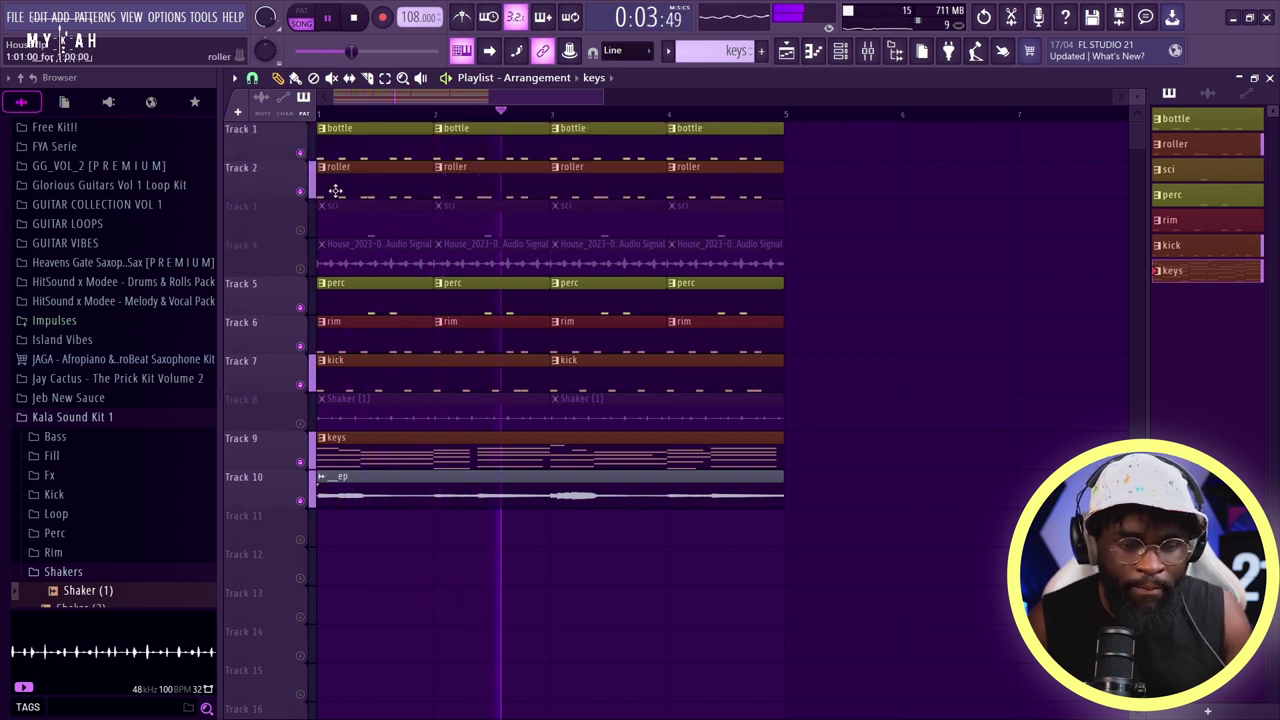
- Raise the velocities of the roller pattern's notes with a positive level scaling offset and return to the playlist
double_click(336, 191)
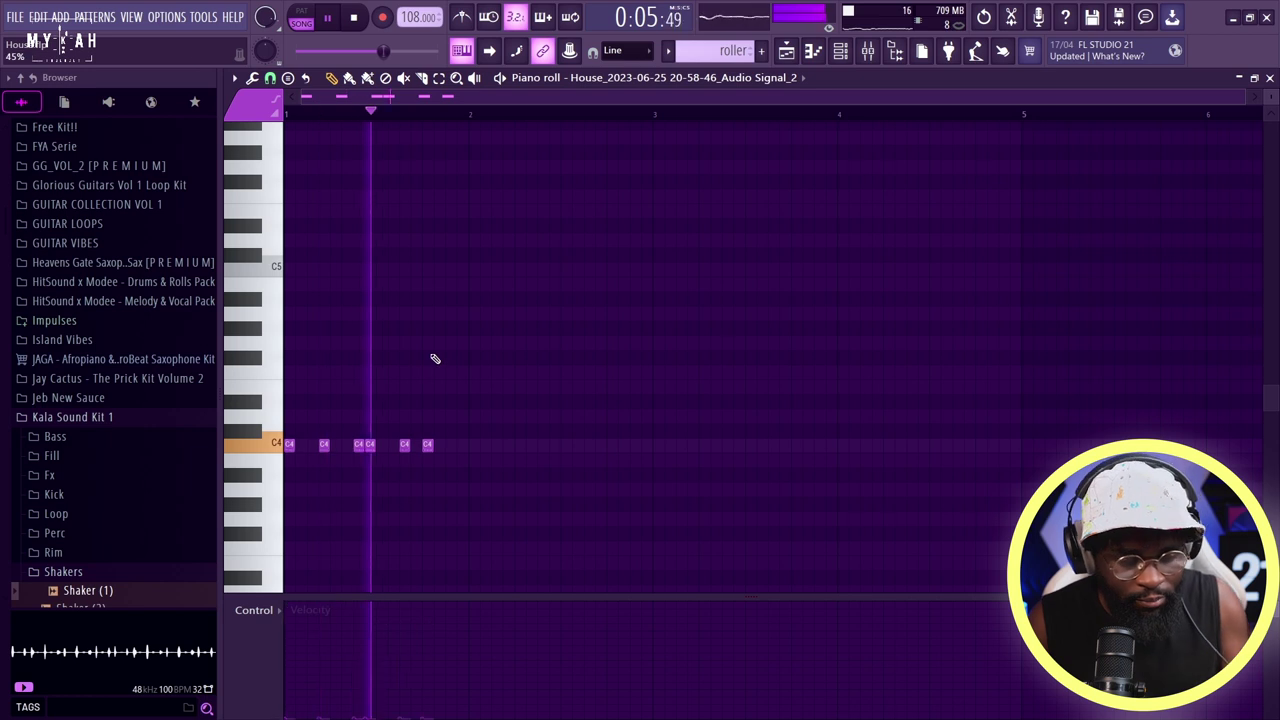
key("alt+x")
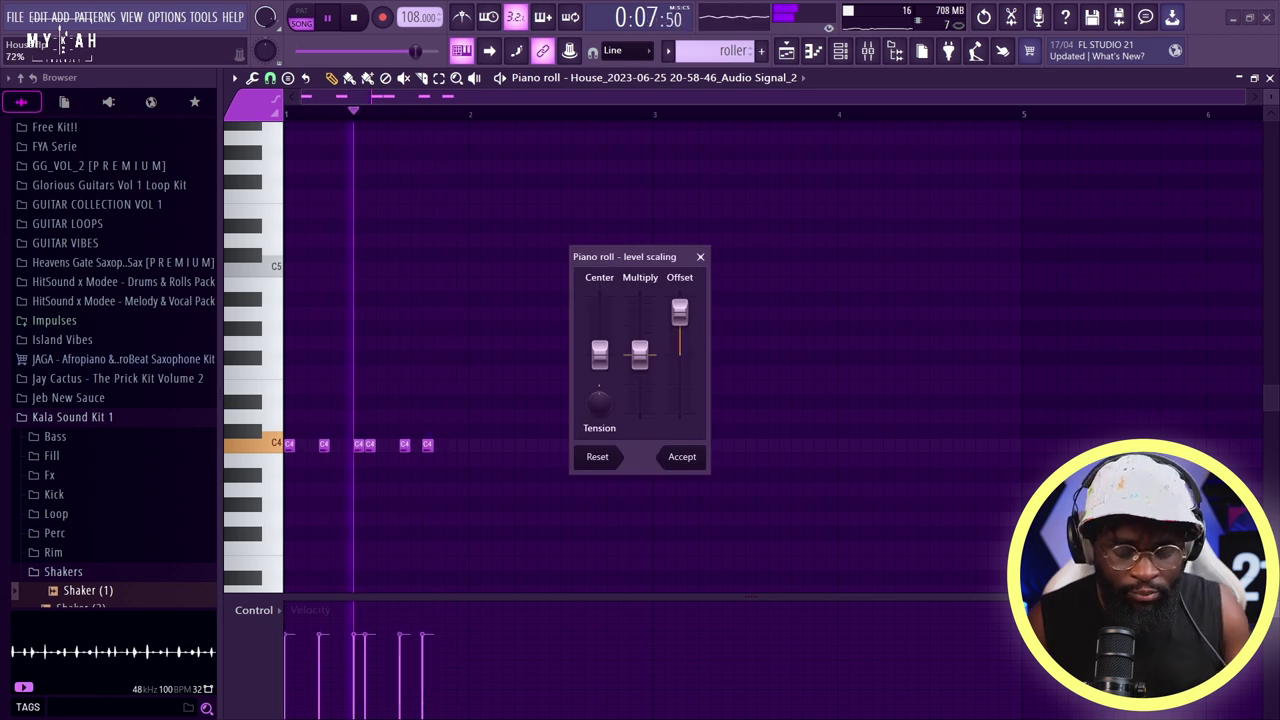
left_click(682, 456)
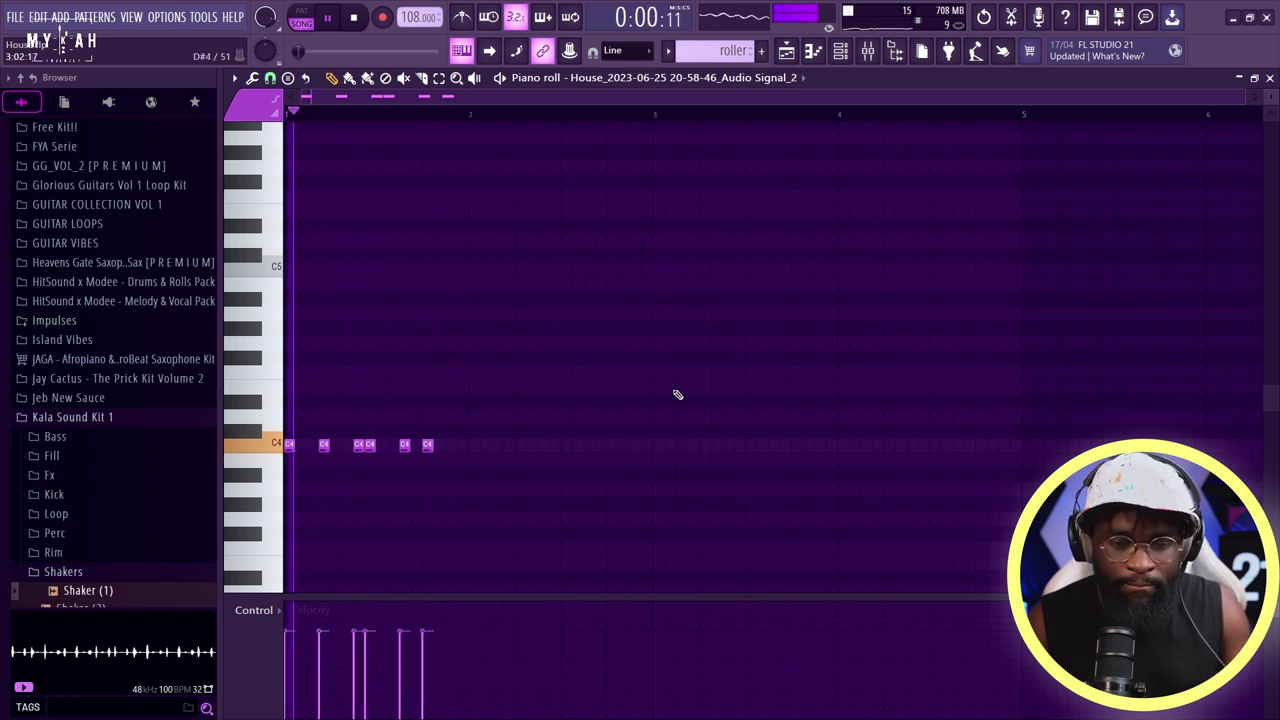
left_click(785, 58)
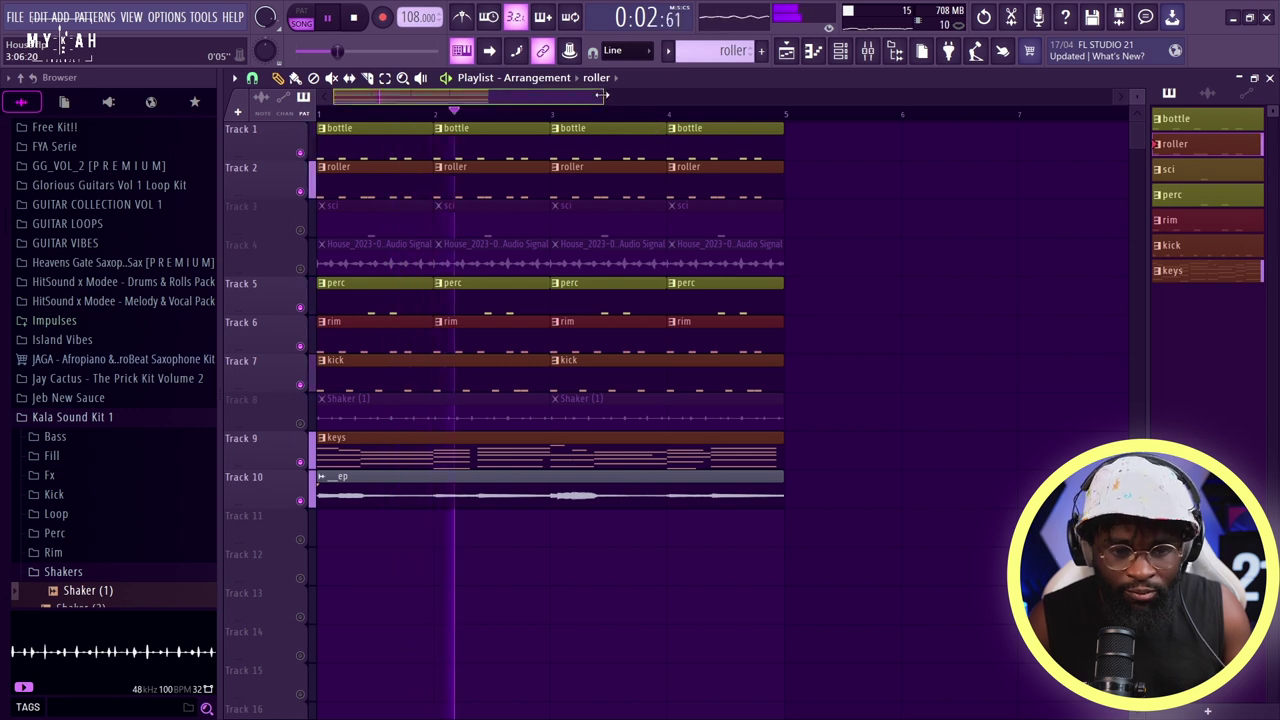
left_click_drag(601, 95, 545, 95)
key("space")
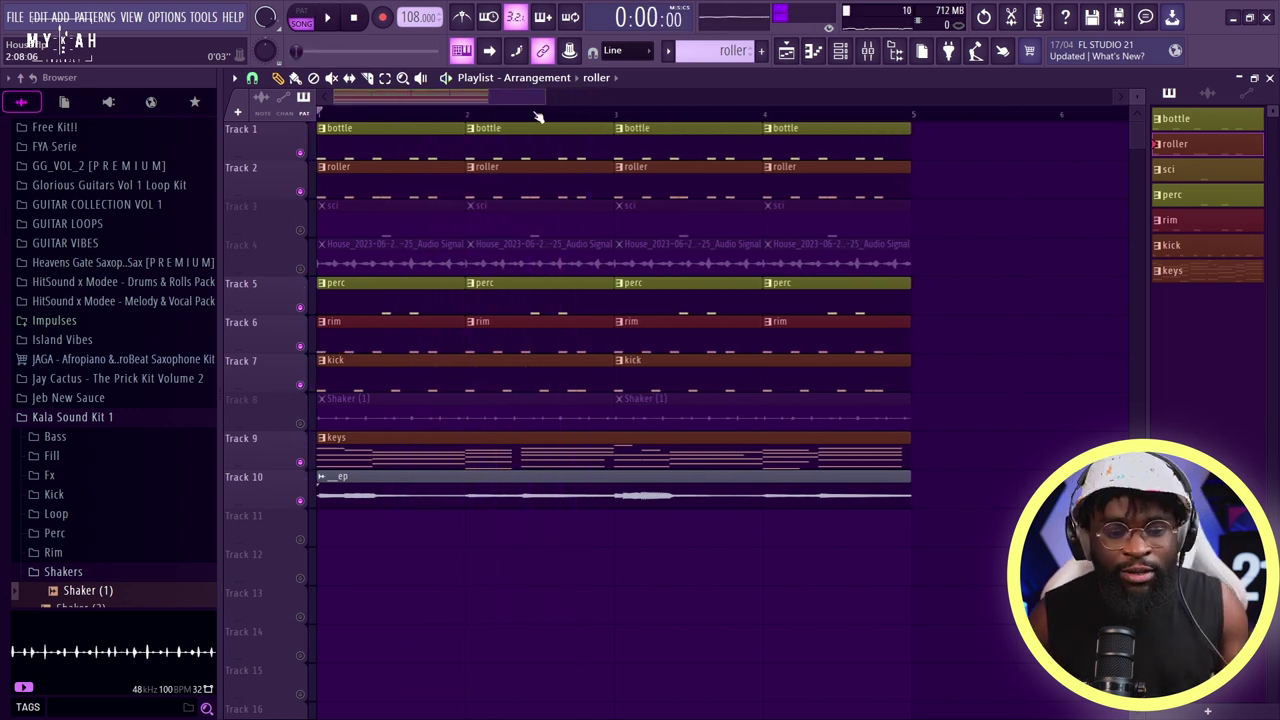
- Place the __vox audio clip at bar 1 of Track 11
left_click(1208, 92)
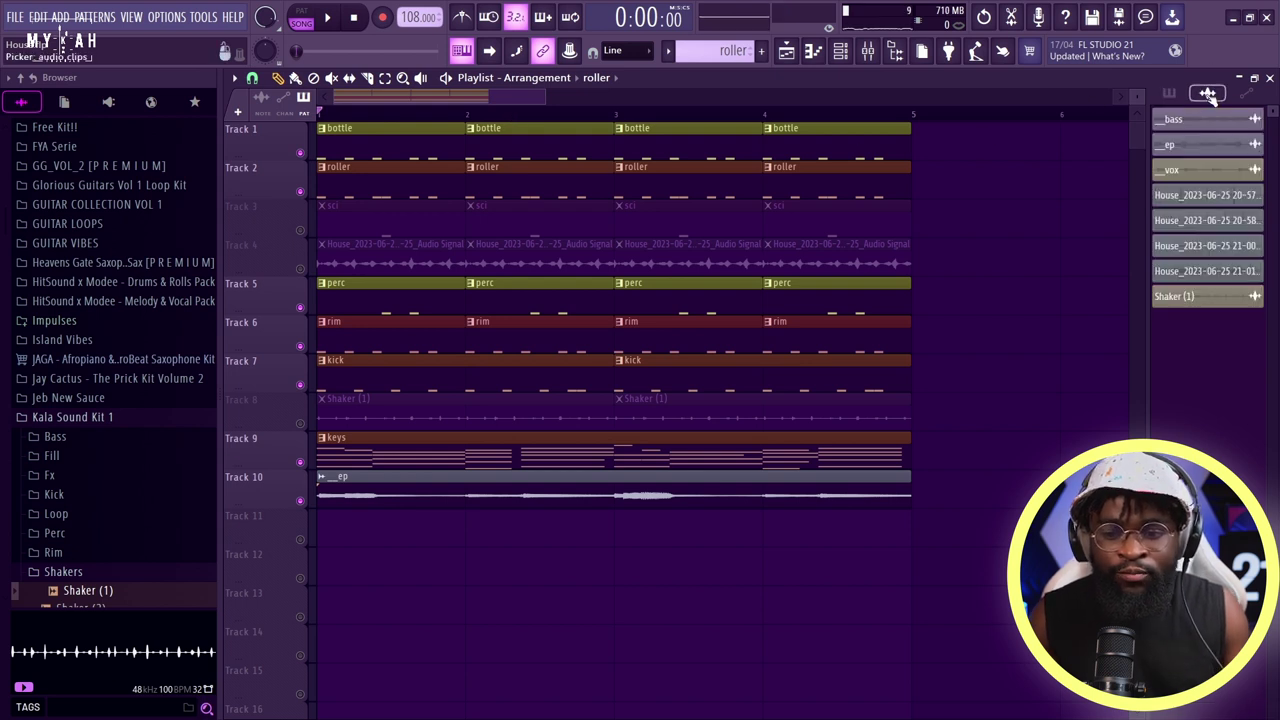
left_click(356, 532)
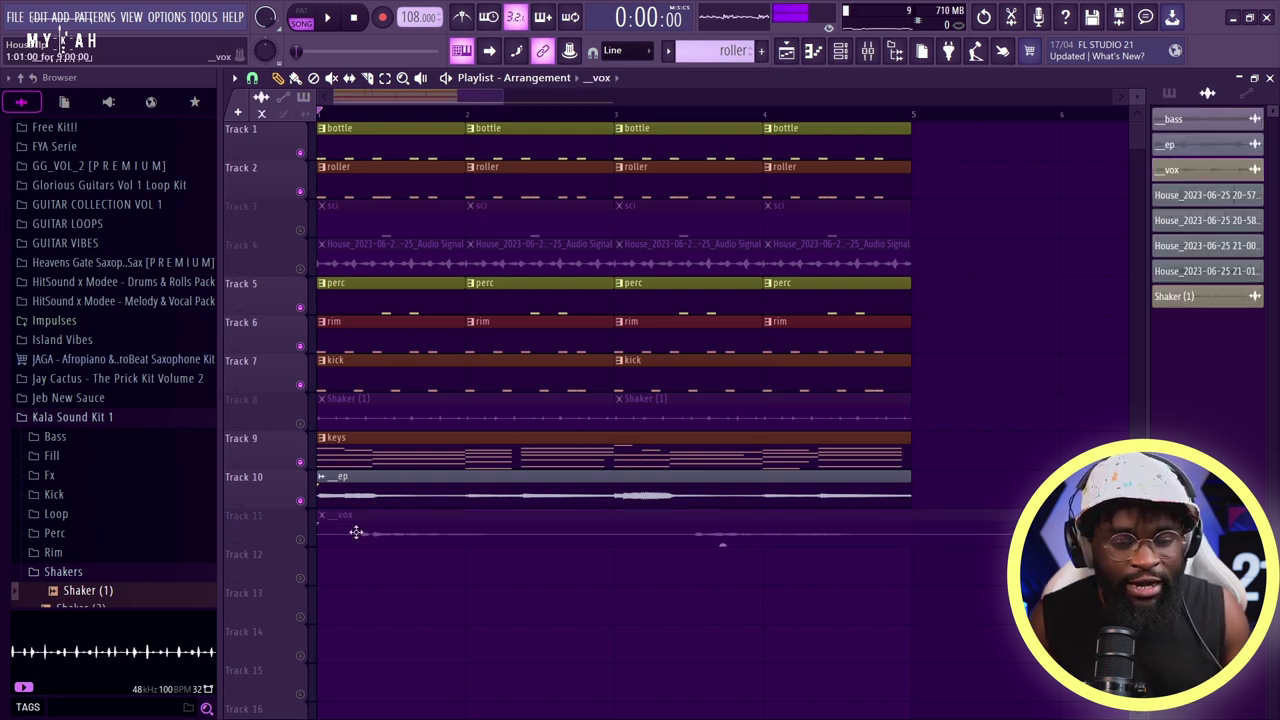
scroll(418, 110, "down", 5)
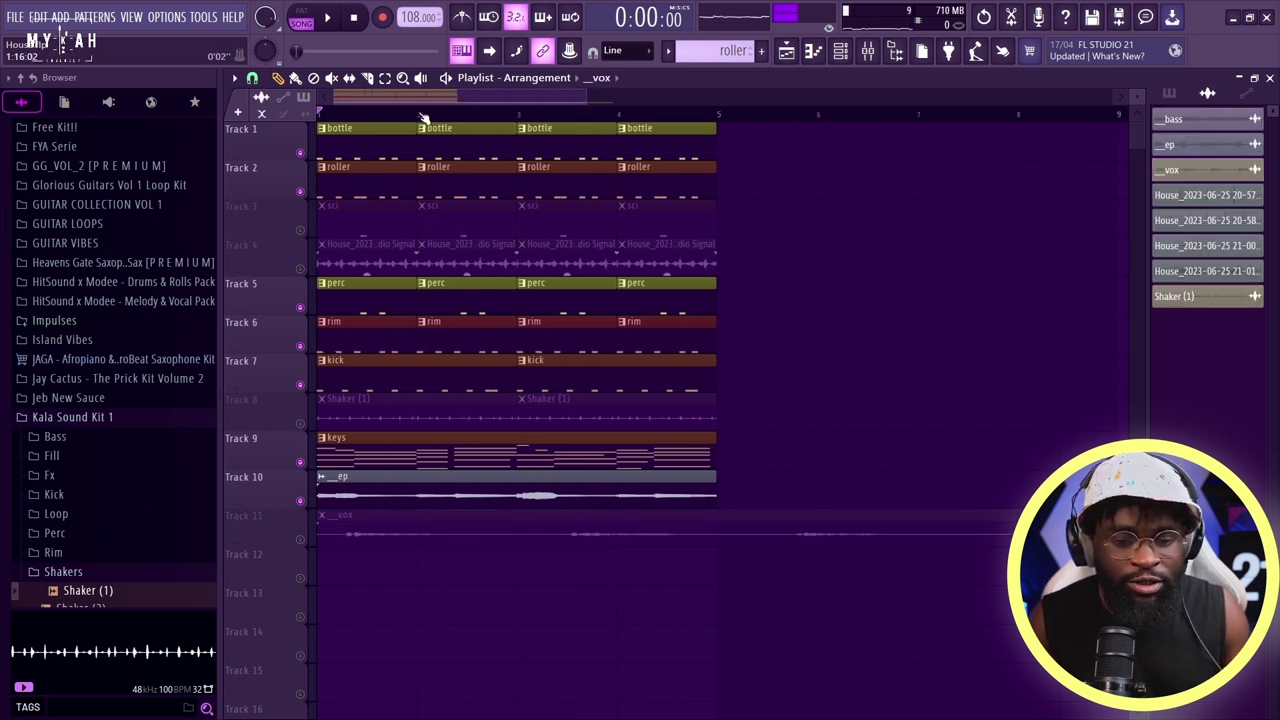
- Set the __vox clip's time stretching mode to Stretch and fit the clip to eight bars
double_click(454, 528)
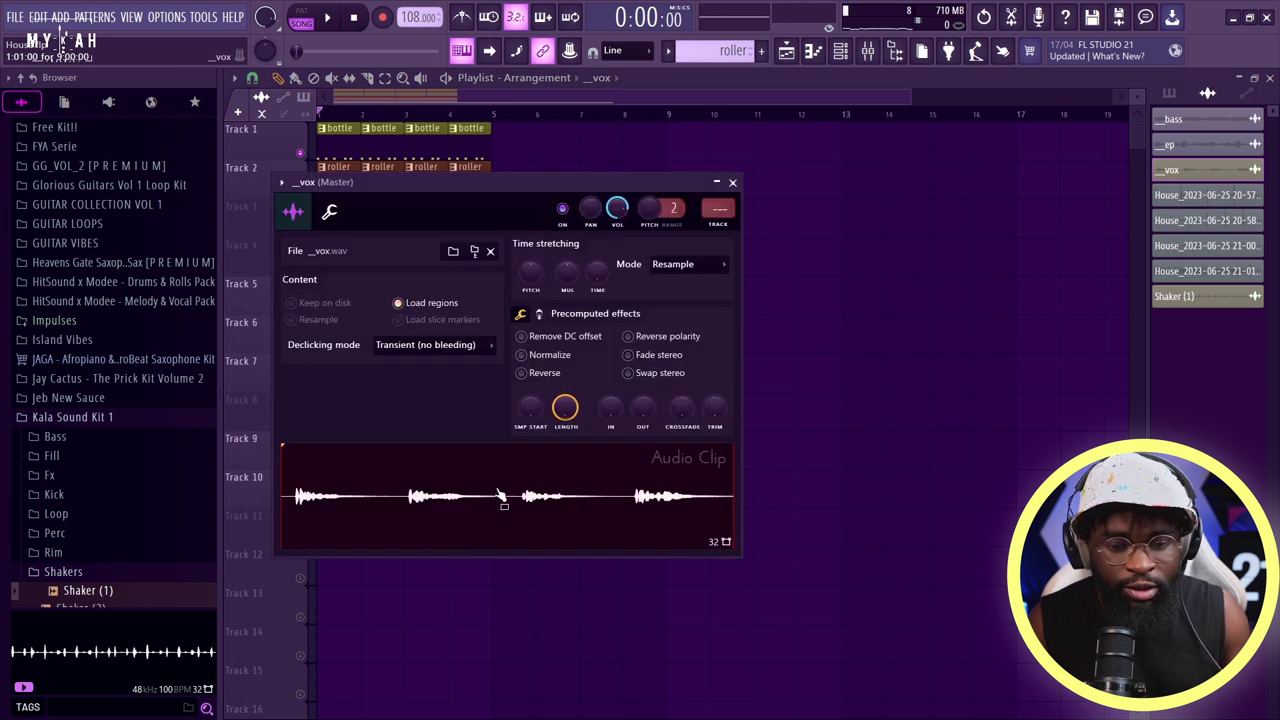
left_click(693, 270)
left_click(680, 310)
left_click_drag(574, 218, 1026, 202)
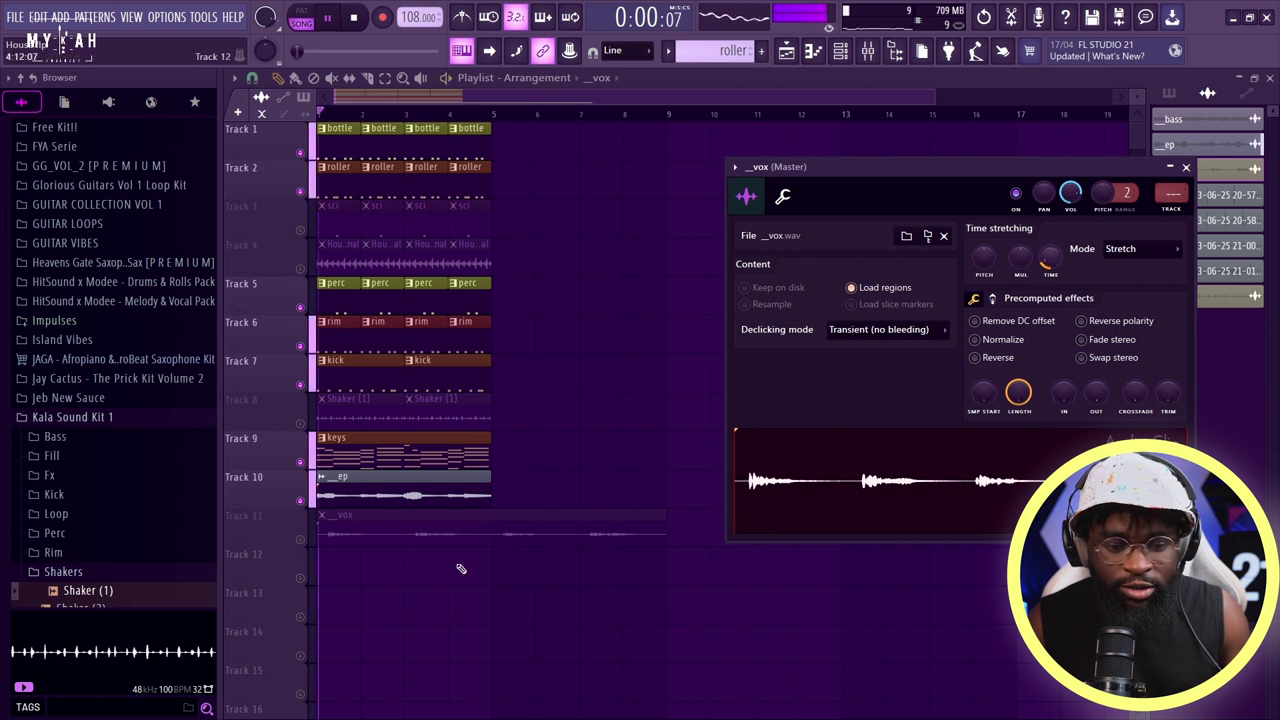
key("Escape")
- Unmute the Track 11 vocal, the Track 3 sci pattern and the Track 8 and Track 4 shakers during playback
left_click(300, 540)
key("space")
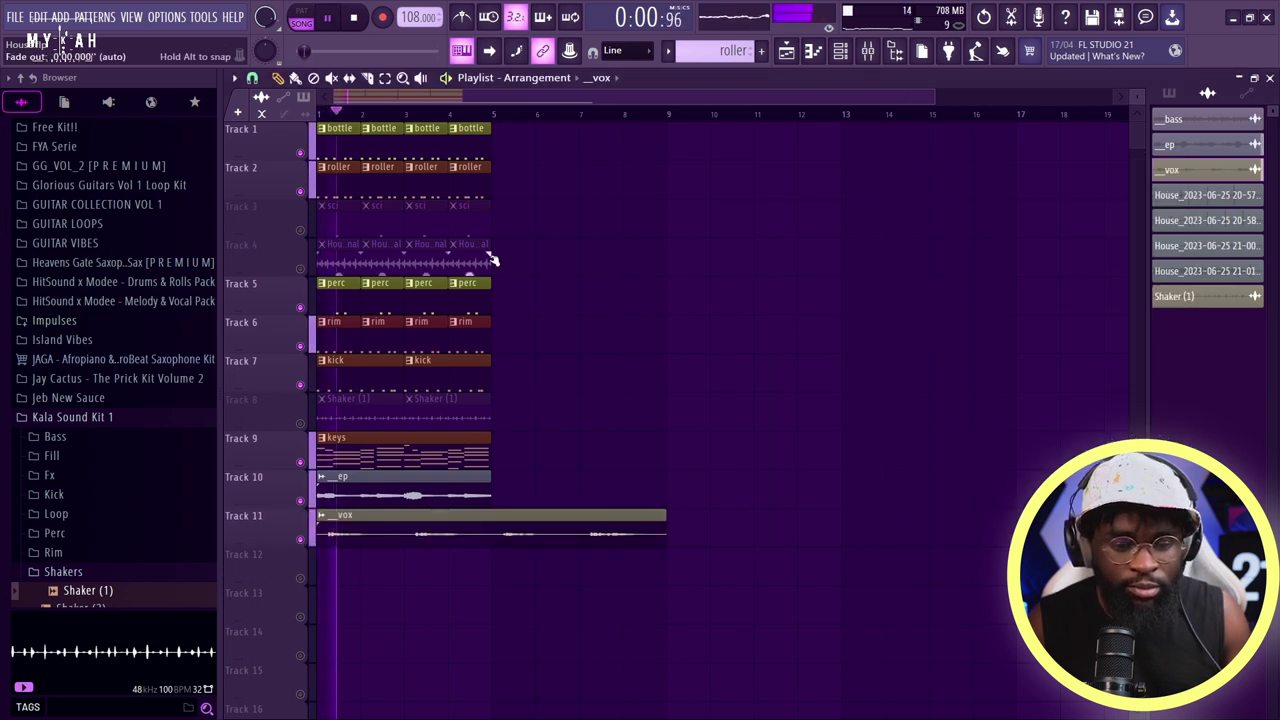
left_click_drag(932, 103, 684, 103)
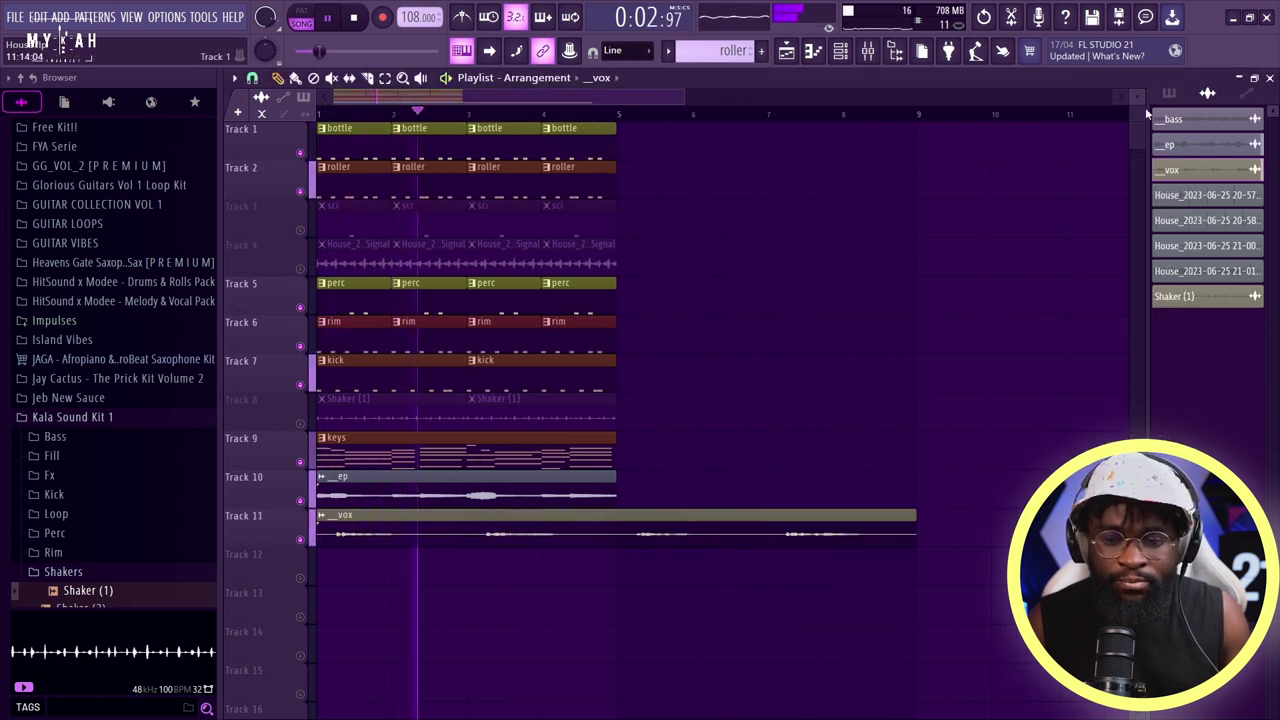
left_click_drag(1137, 96, 1137, 95)
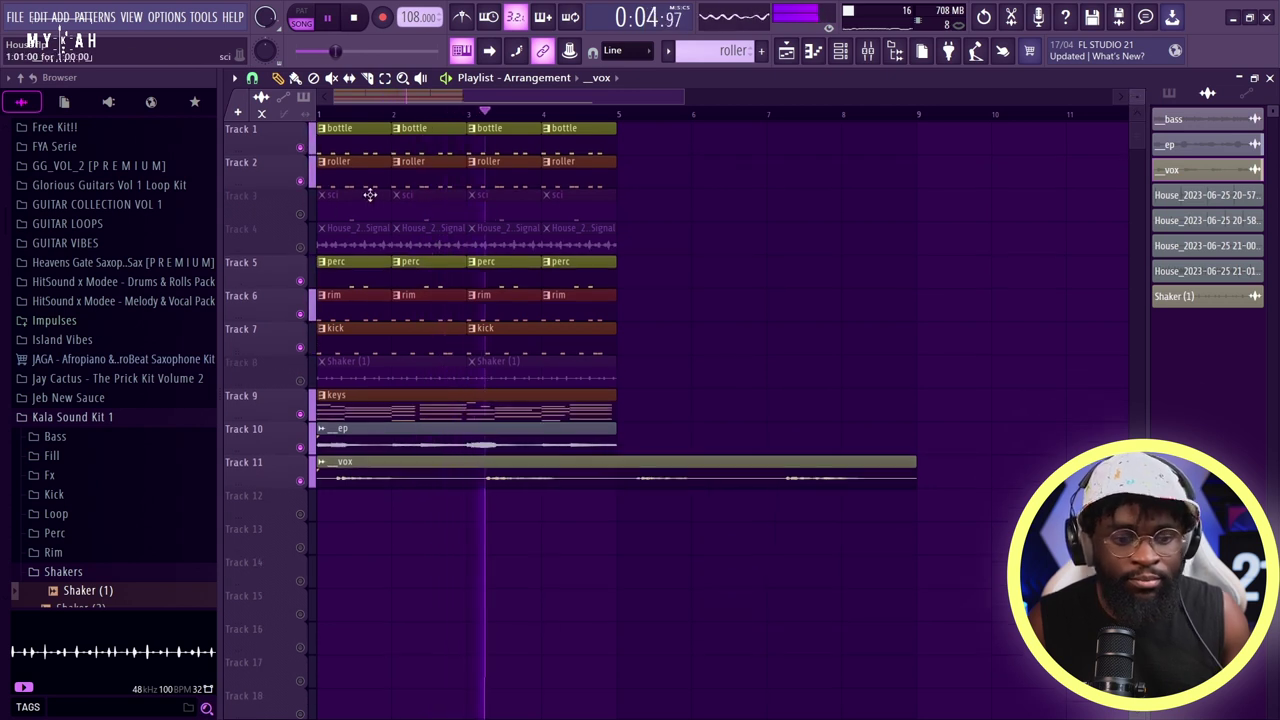
left_click(300, 214)
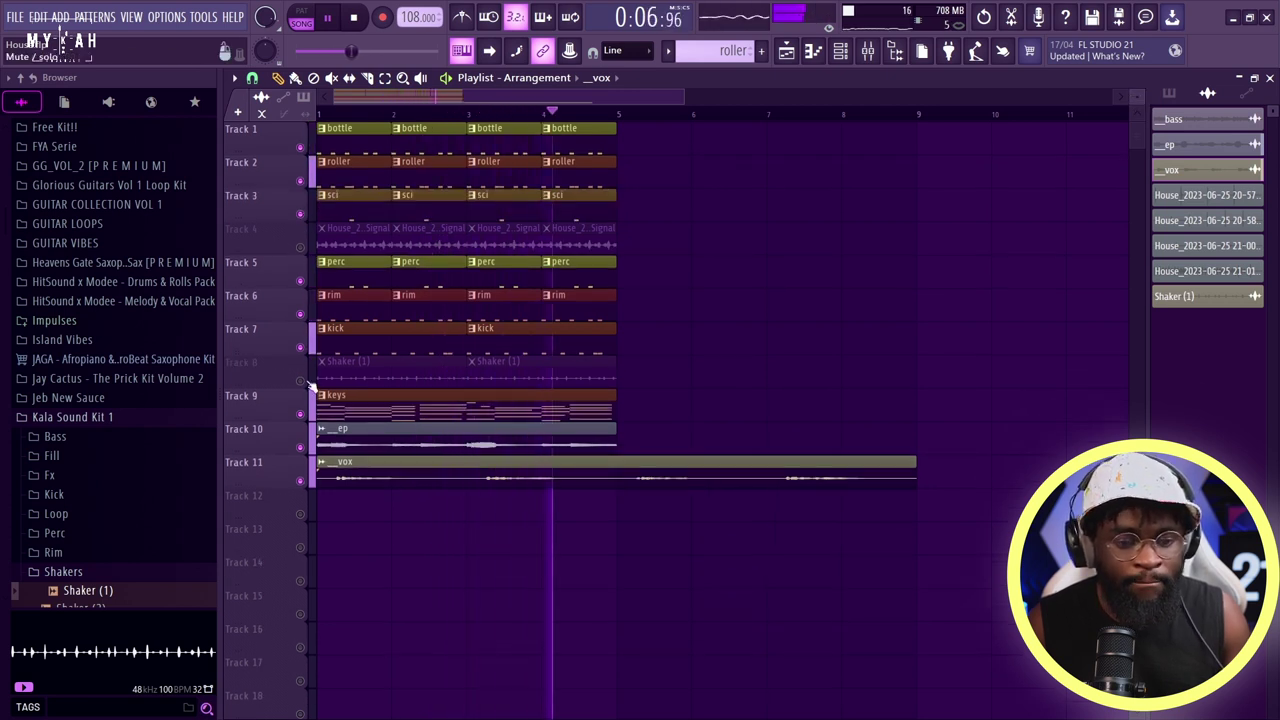
left_click(302, 381)
left_click(302, 247)
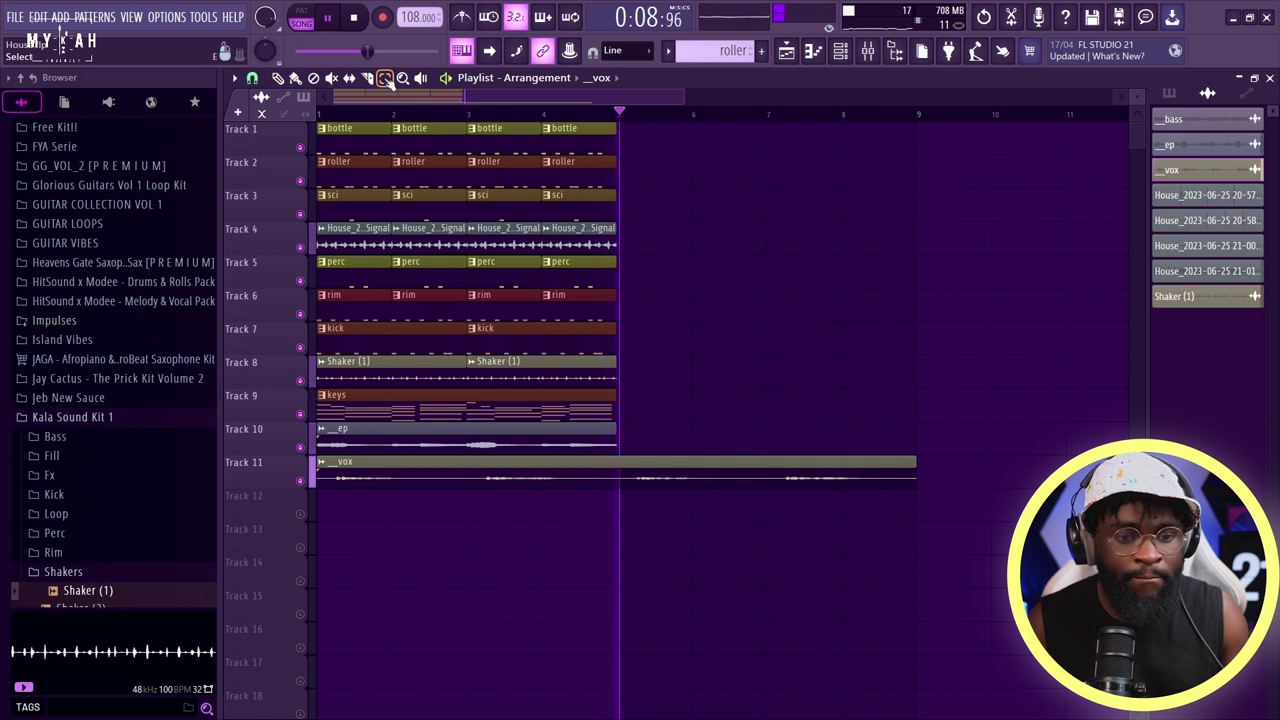
- Duplicate all bar 1 to 4 clips on Tracks 1 to 10 into bars 5 to 8
left_click_drag(336, 141, 605, 432)
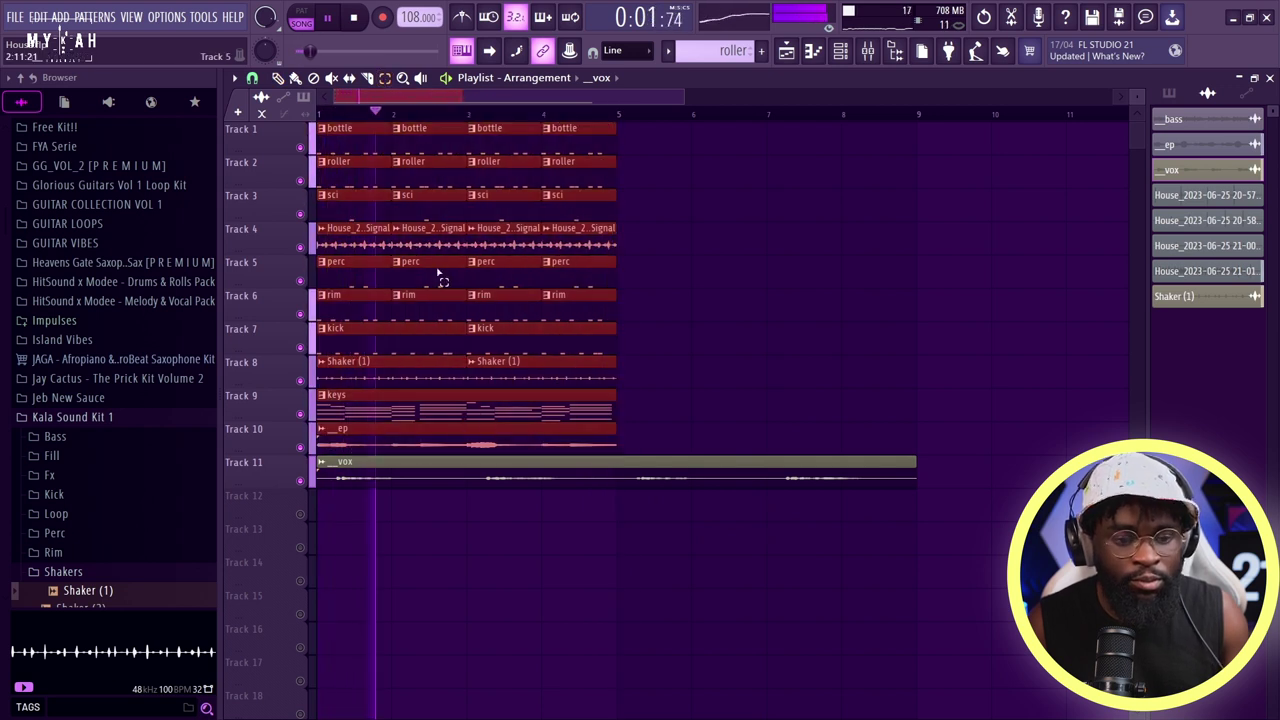
key("ctrl+b")
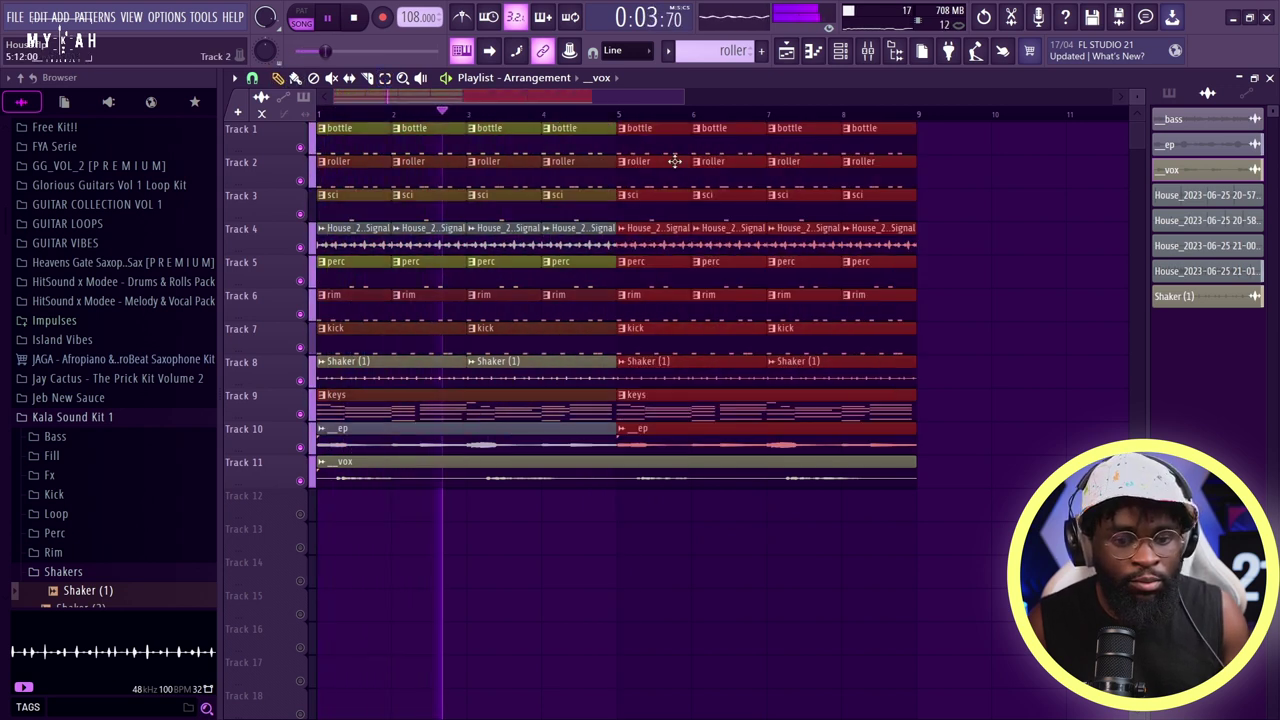
mouse_move(683, 96)
left_mouse_down()
mouse_move(957, 96)
mouse_move(676, 98)
left_mouse_up()
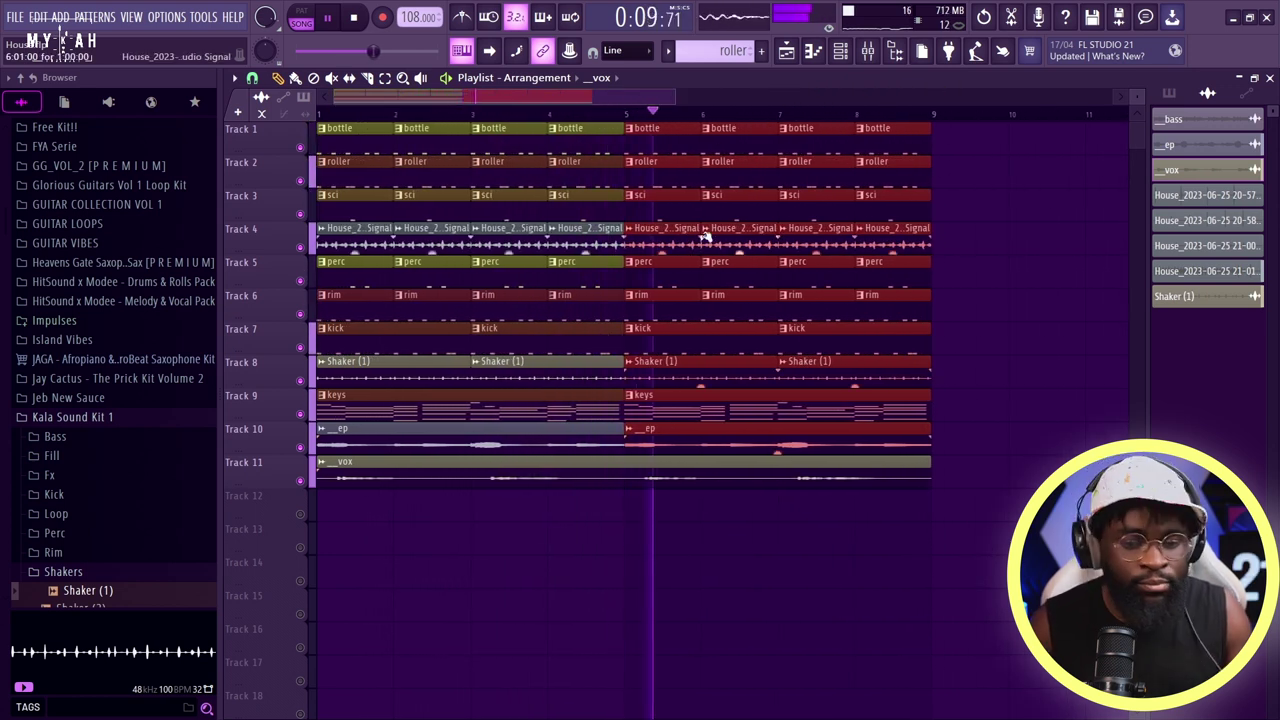
- Show the Unsorted channels in the channel rack and add a SubBoomBass2 instrument with a new pattern named bass
left_click(863, 54)
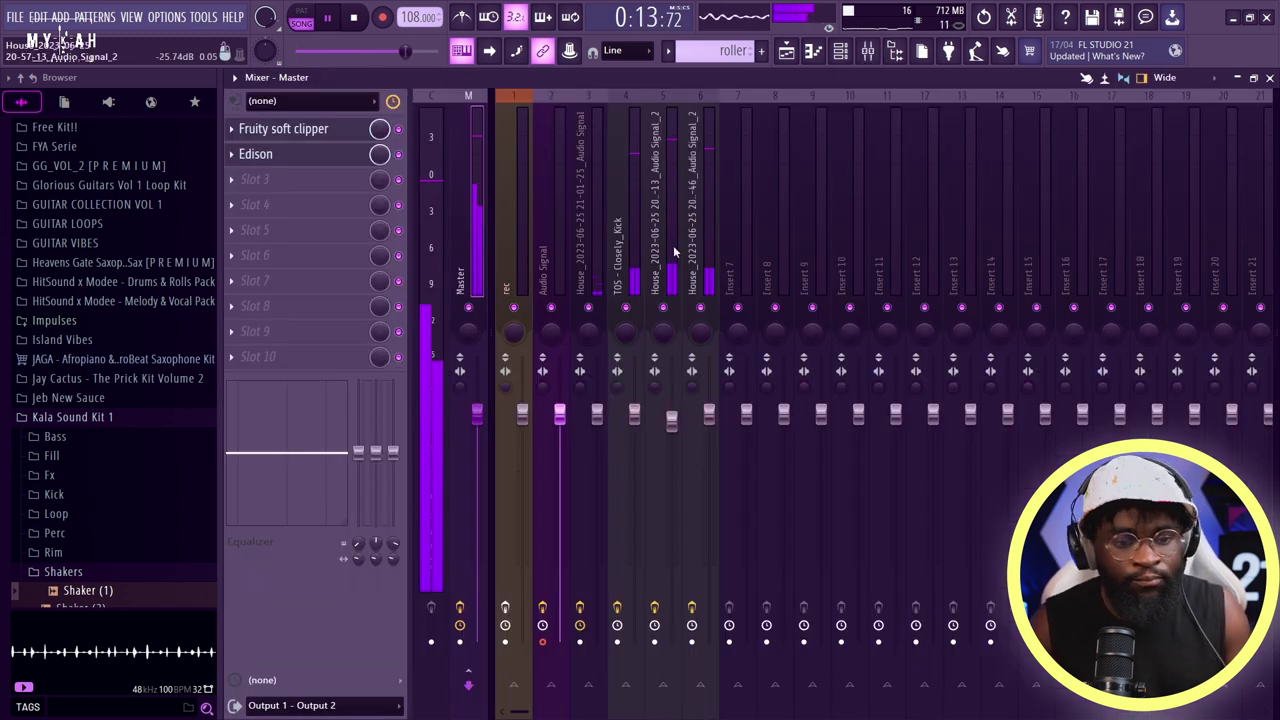
key("F9")
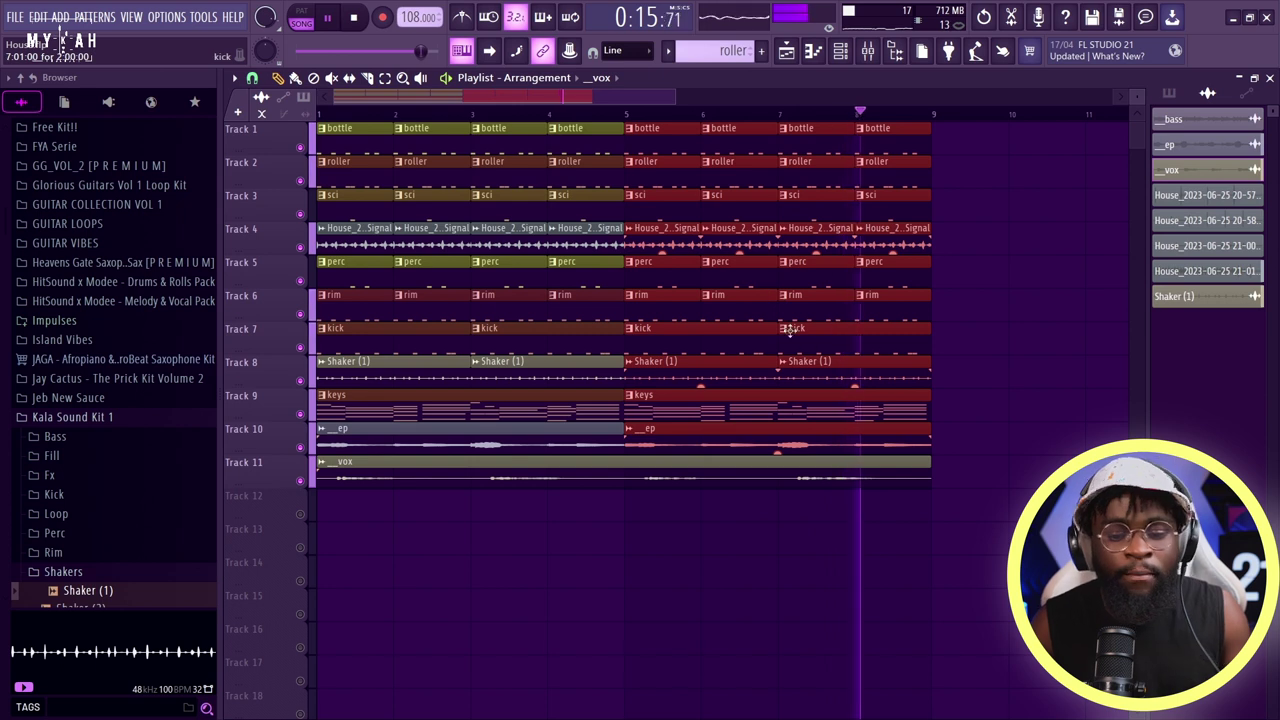
left_click(840, 51)
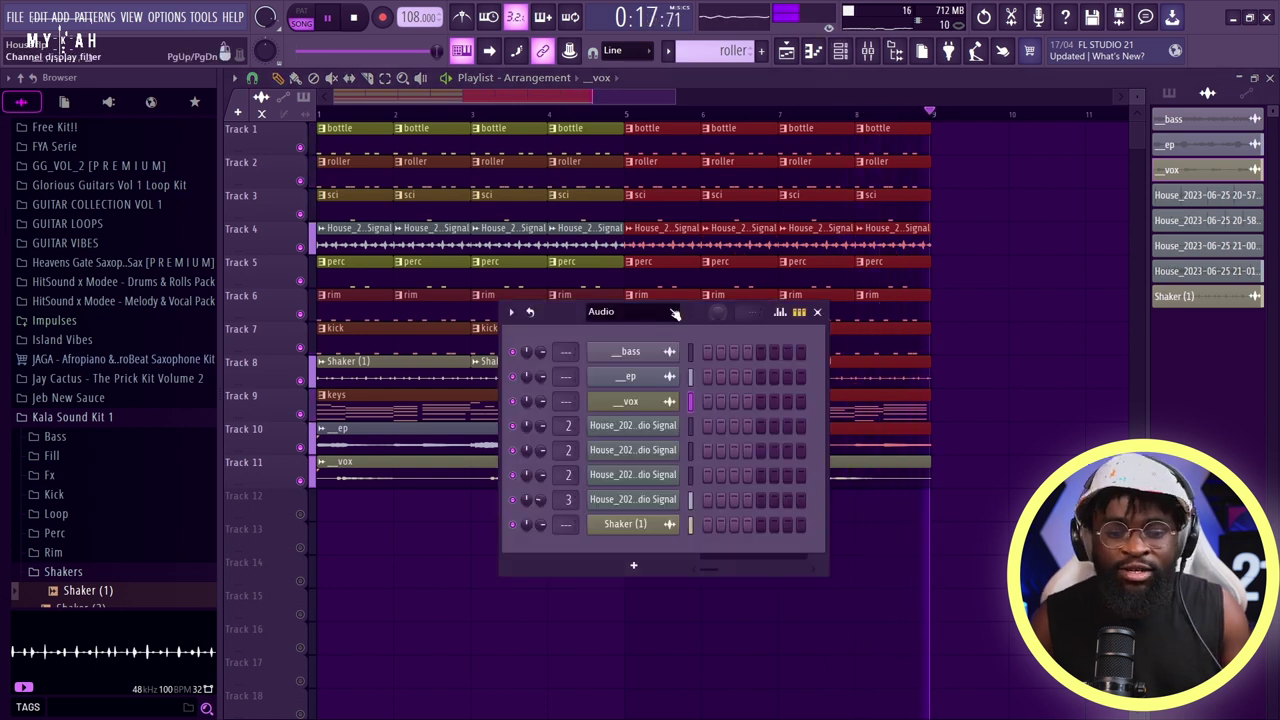
left_click(621, 312)
left_click(608, 364)
key("space")
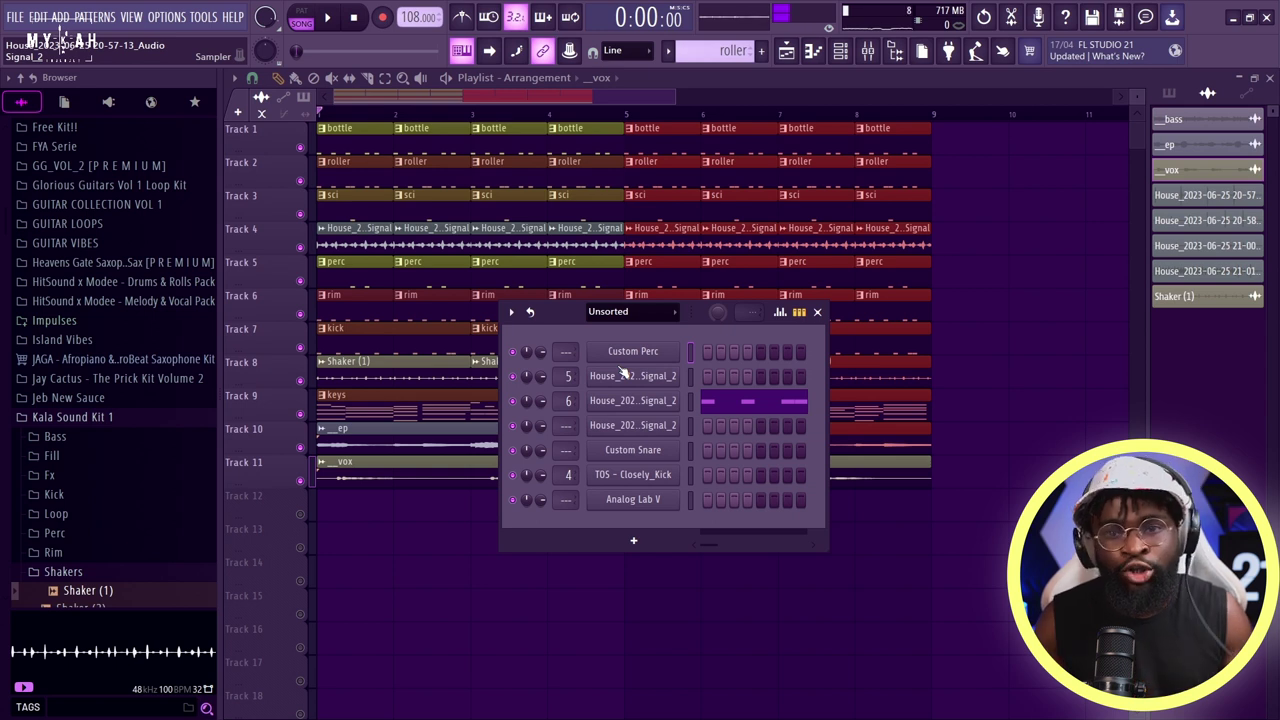
left_click(634, 541)
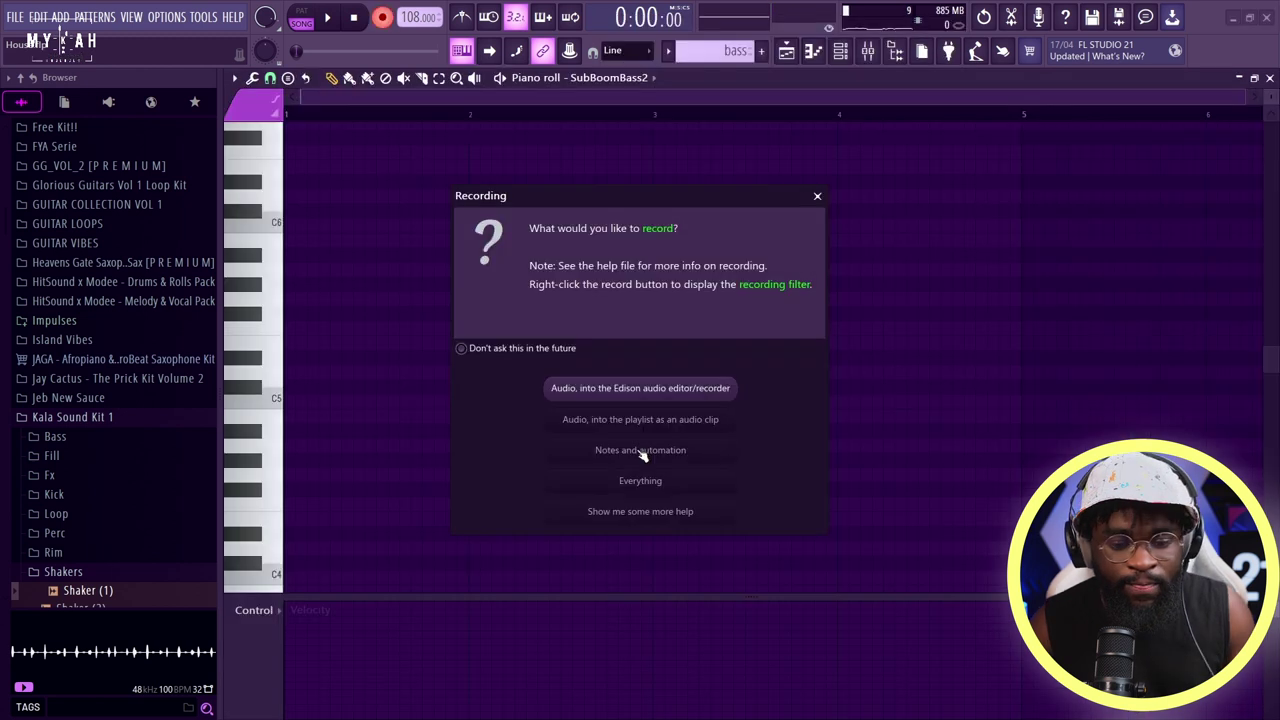
- Record a SubBoomBass2 bassline into the bass pattern as notes and automation
left_click(640, 451)
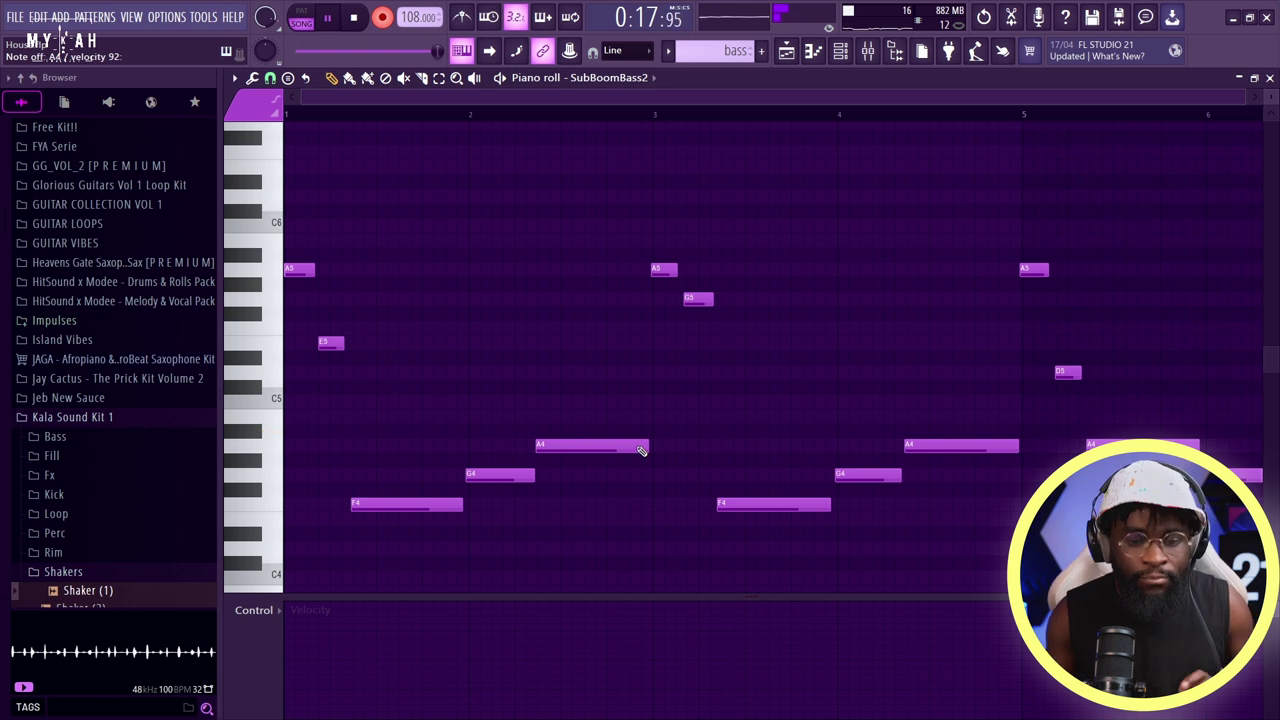
key("space")
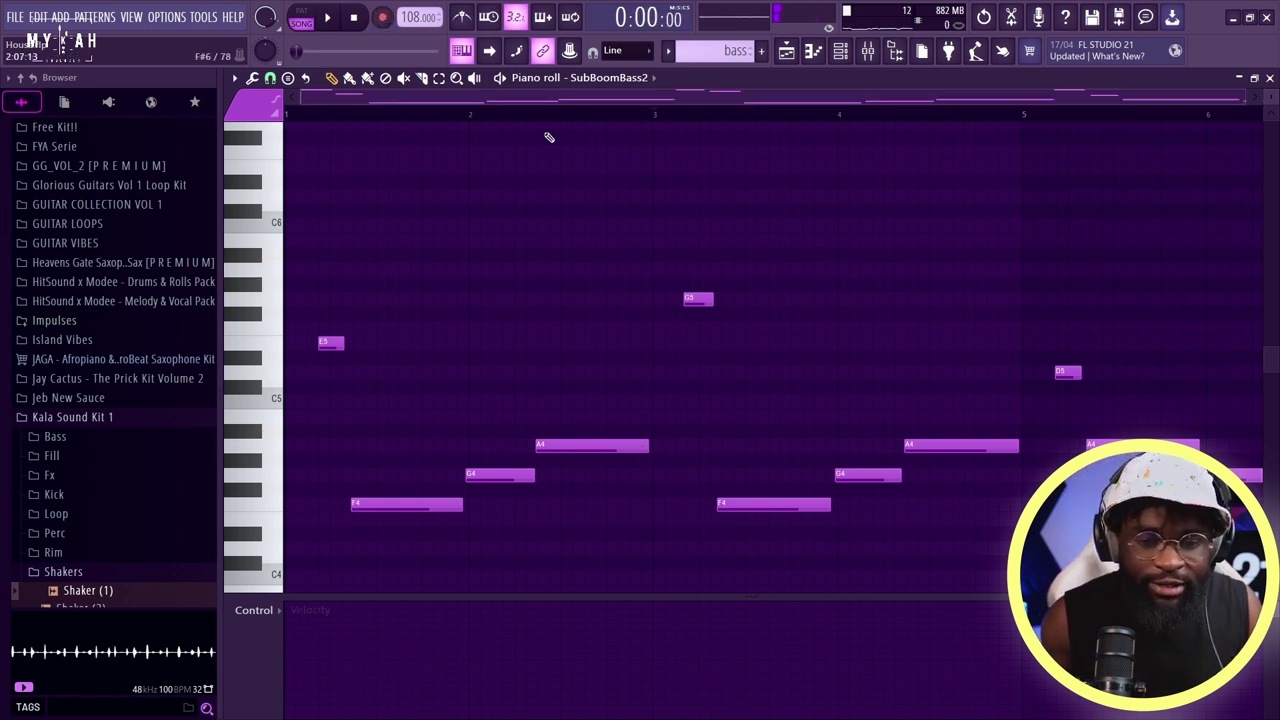
- Scale the bass notes' levels with an offset of 50% while the song plays
key("space")
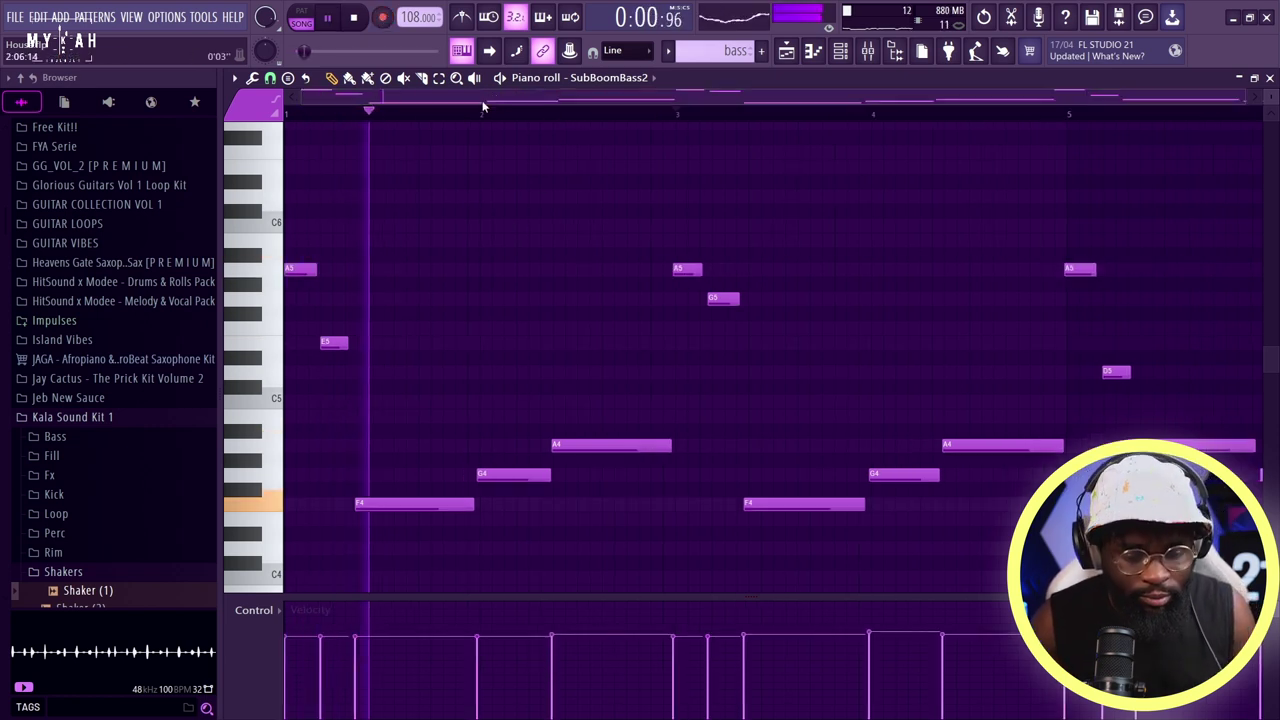
key("alt+x")
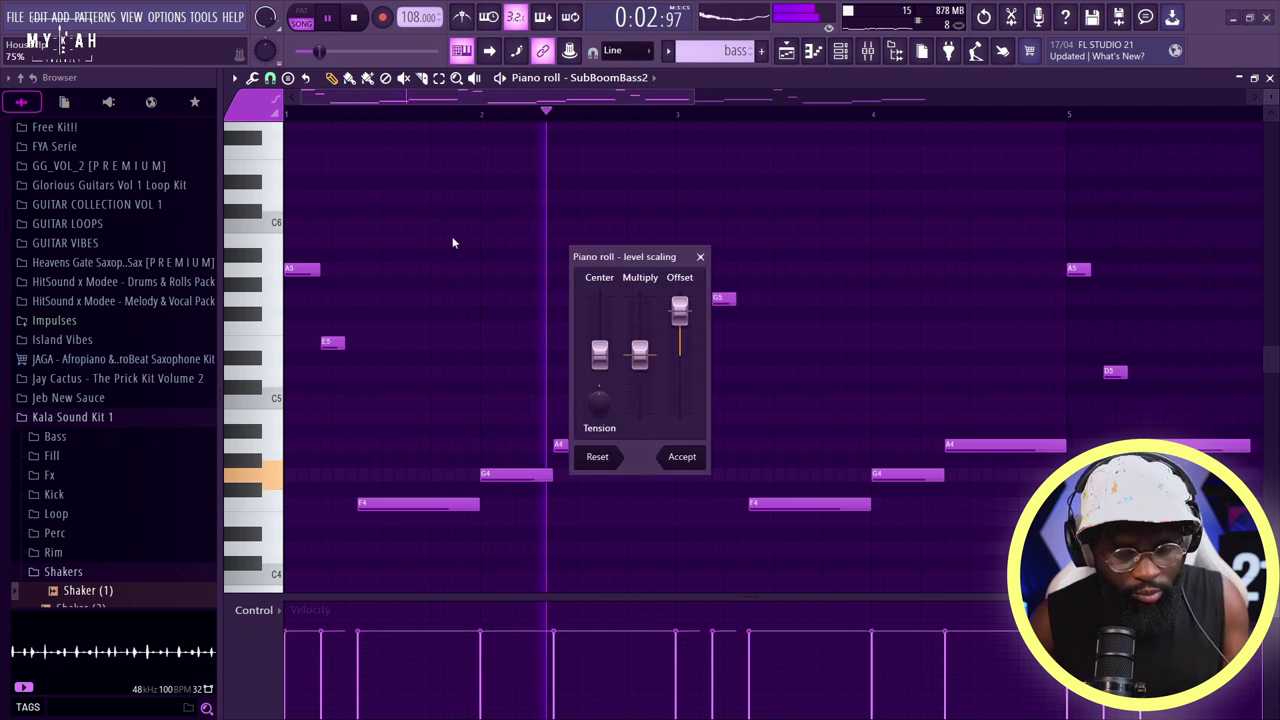
left_click_drag(680, 345, 680, 325)
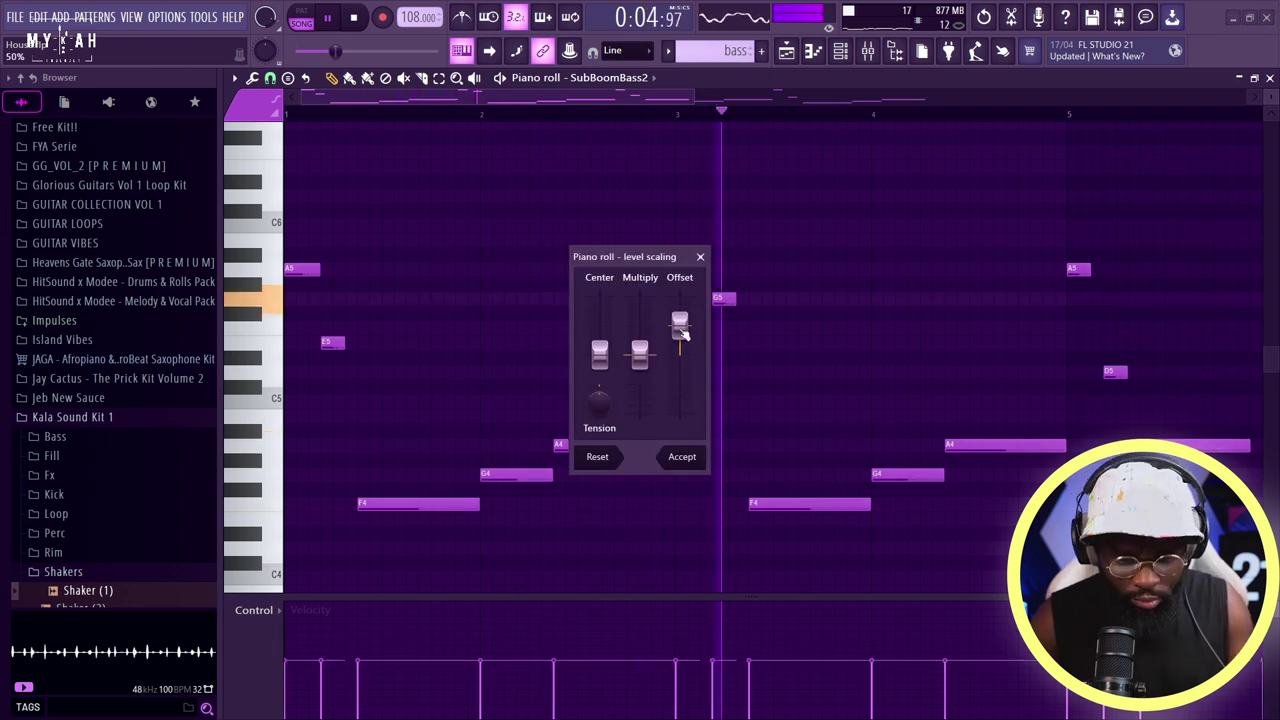
left_click(684, 457)
- Lower the first bass note to A4 and lengthen bar 1's E5 and bar 3's A5 and G5 to three steps
key("space")
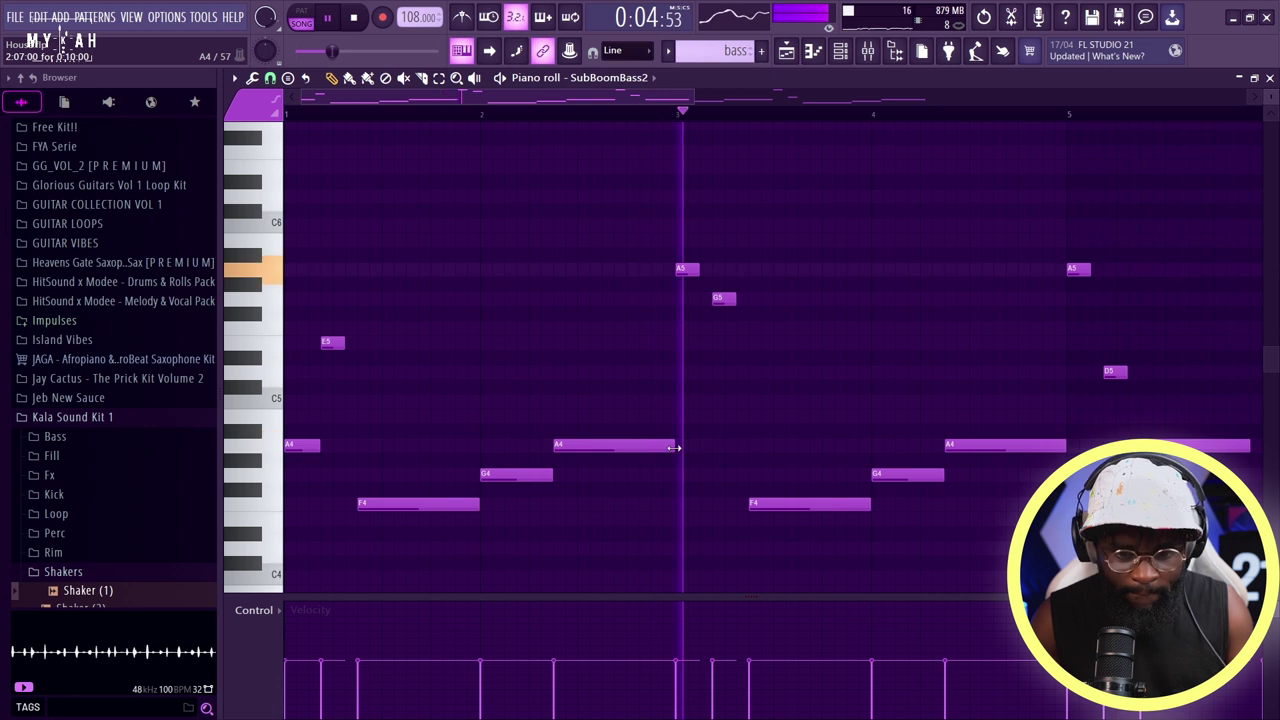
left_click_drag(699, 270, 748, 301)
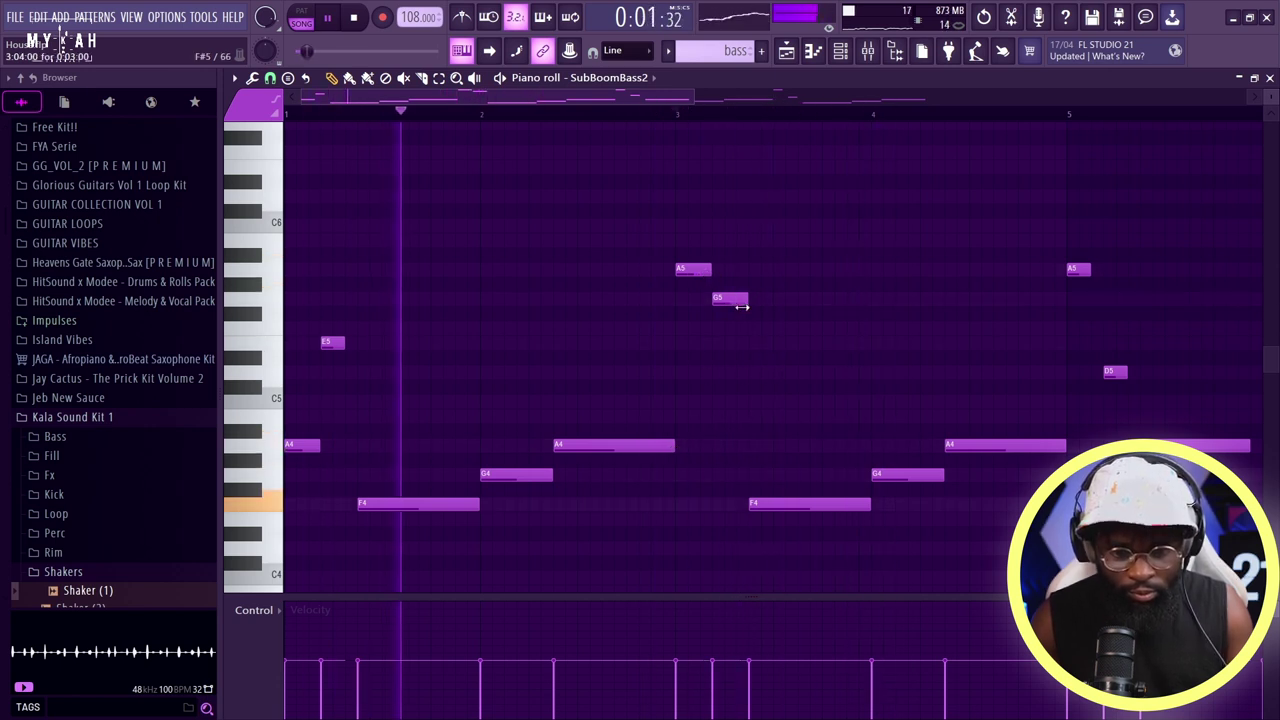
left_click_drag(345, 343, 352, 343)
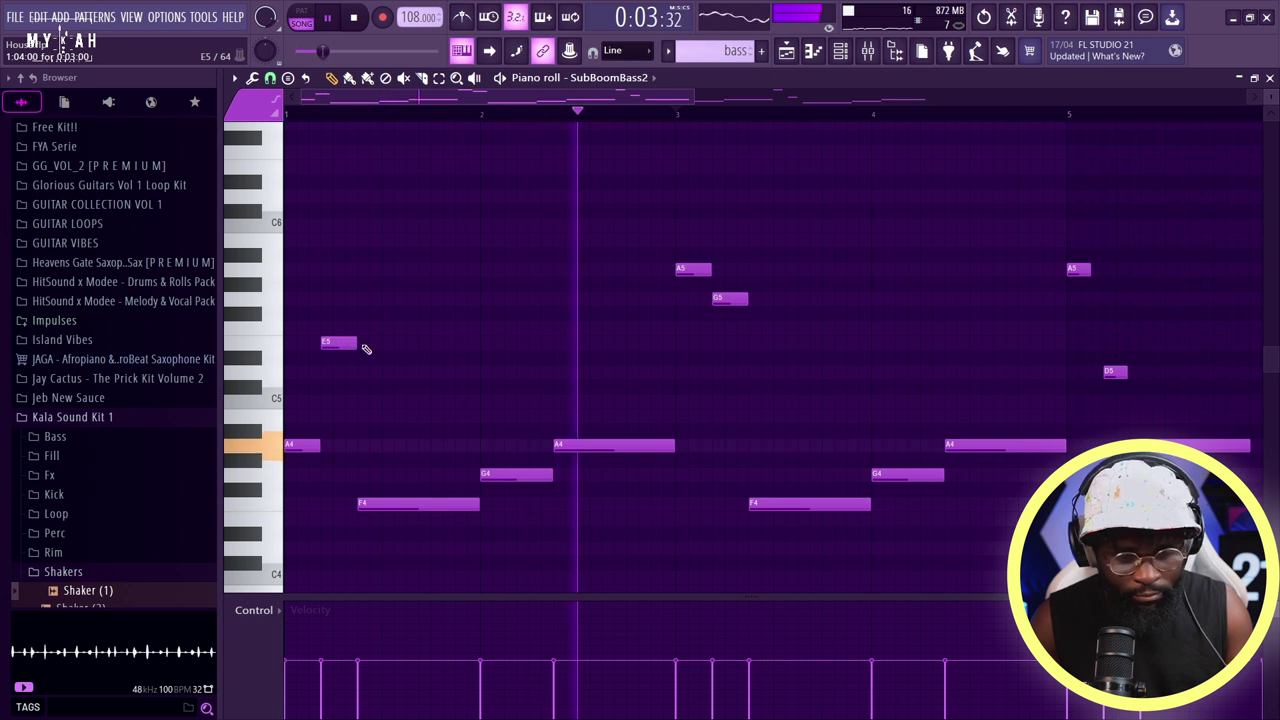
scroll(637, 117, "down", 1)
scroll(637, 117, "down", 4)
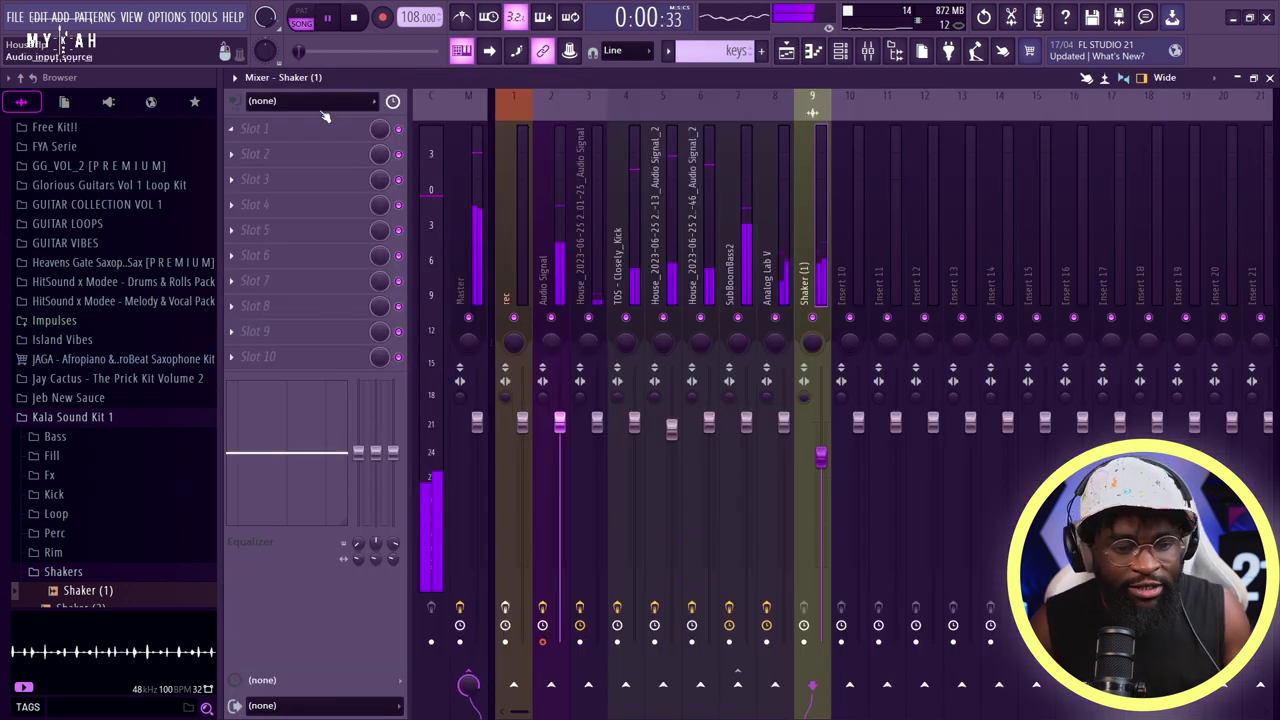
- Add Fruity Parametric EQ 2 to the Shaker (1) insert, cutting the highs by 18 dB around 2729 Hz and pulling down the lowest band
left_click(325, 125)
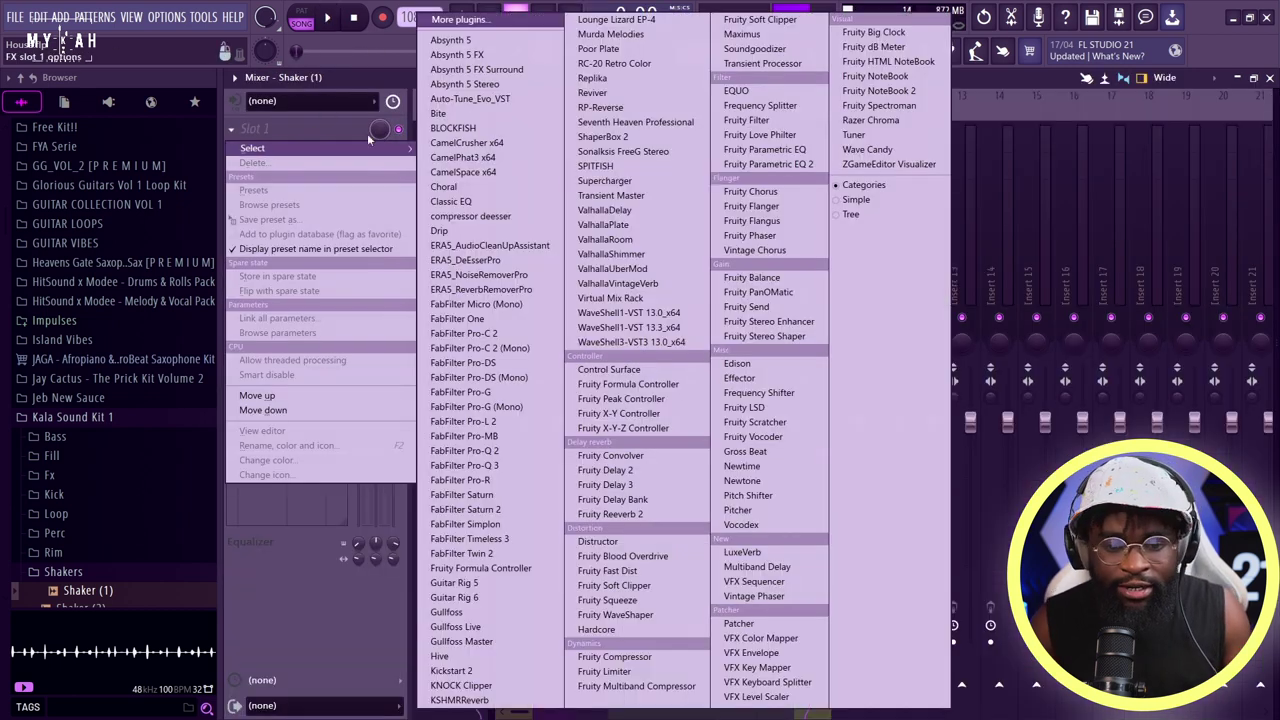
key("space")
left_click(770, 164)
left_click_drag(660, 366, 619, 462)
key("space")
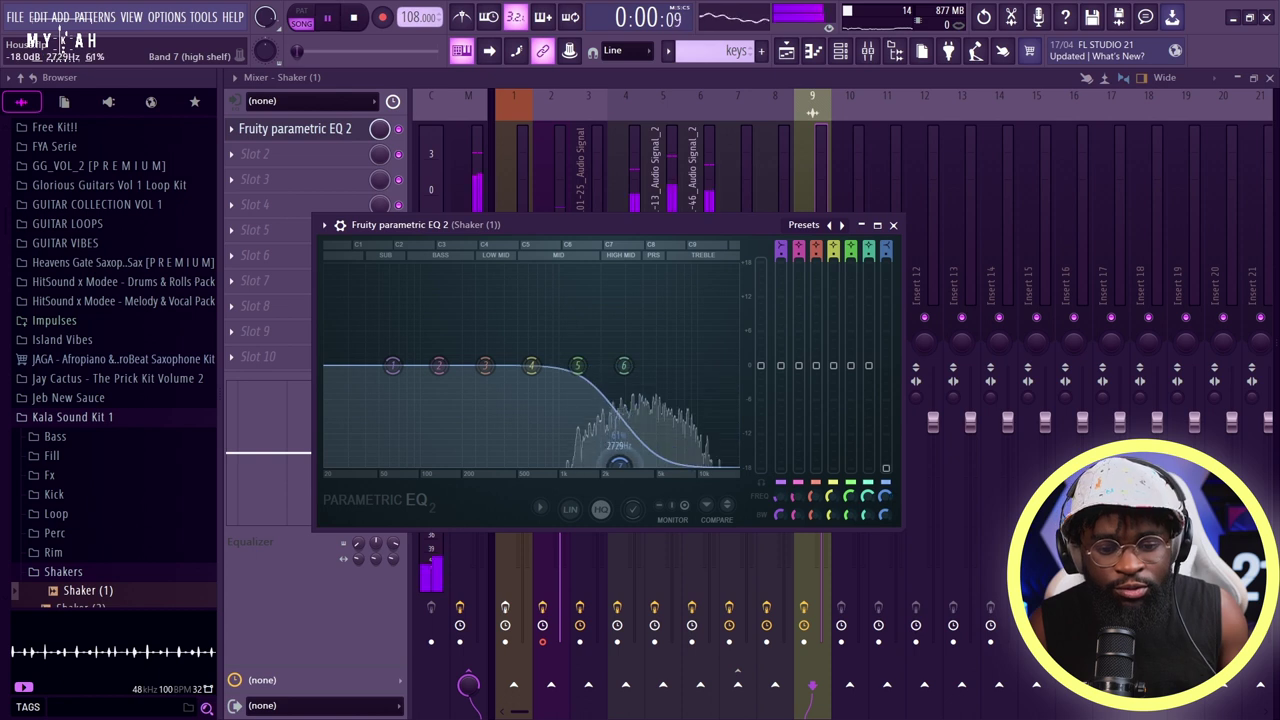
left_click_drag(392, 366, 433, 462)
- Place the __bass audio clip at bar 1 of Track 13 in the playlist and mute the bass pattern on Track 12
left_click(786, 51)
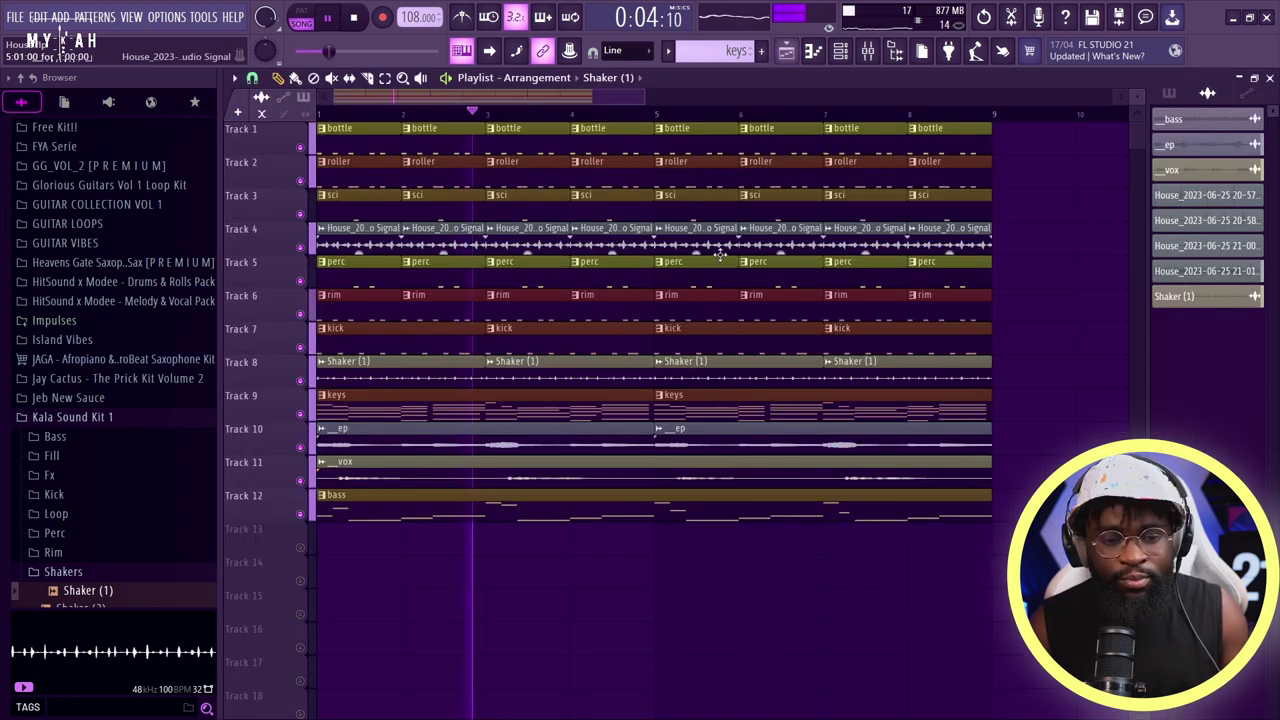
scroll(650, 400, "up", 4)
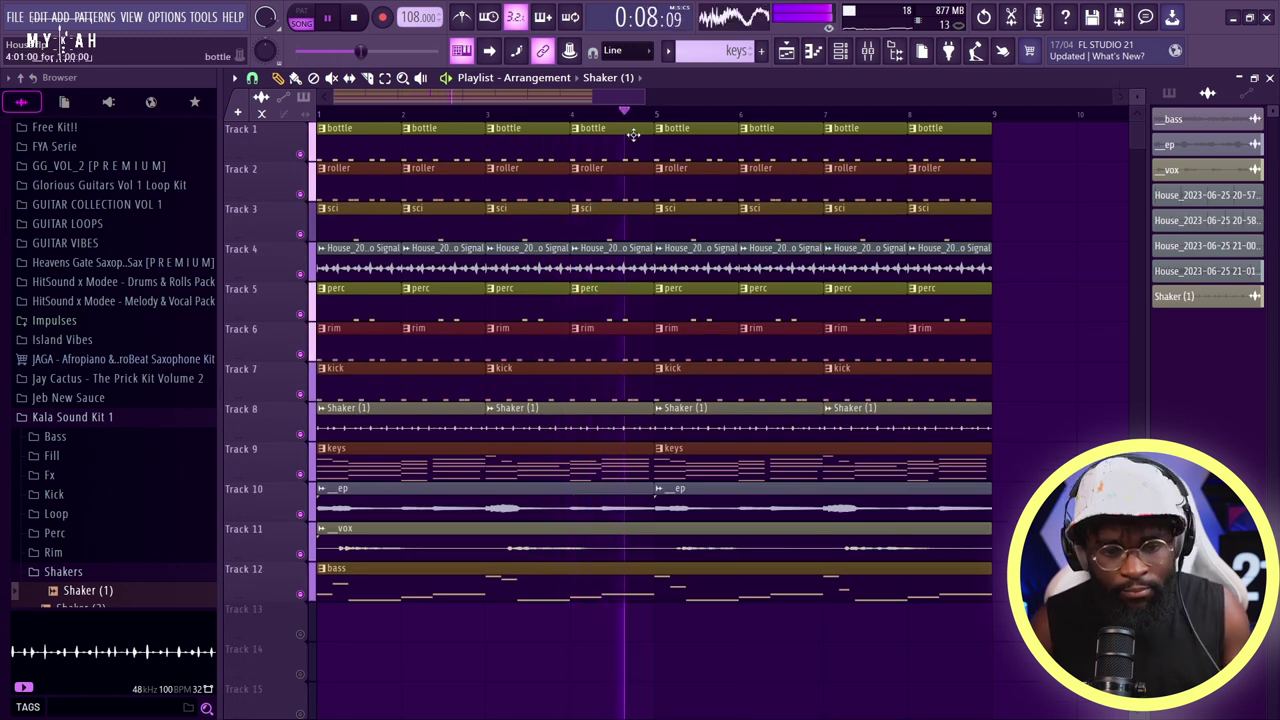
scroll(660, 110, "down", 2)
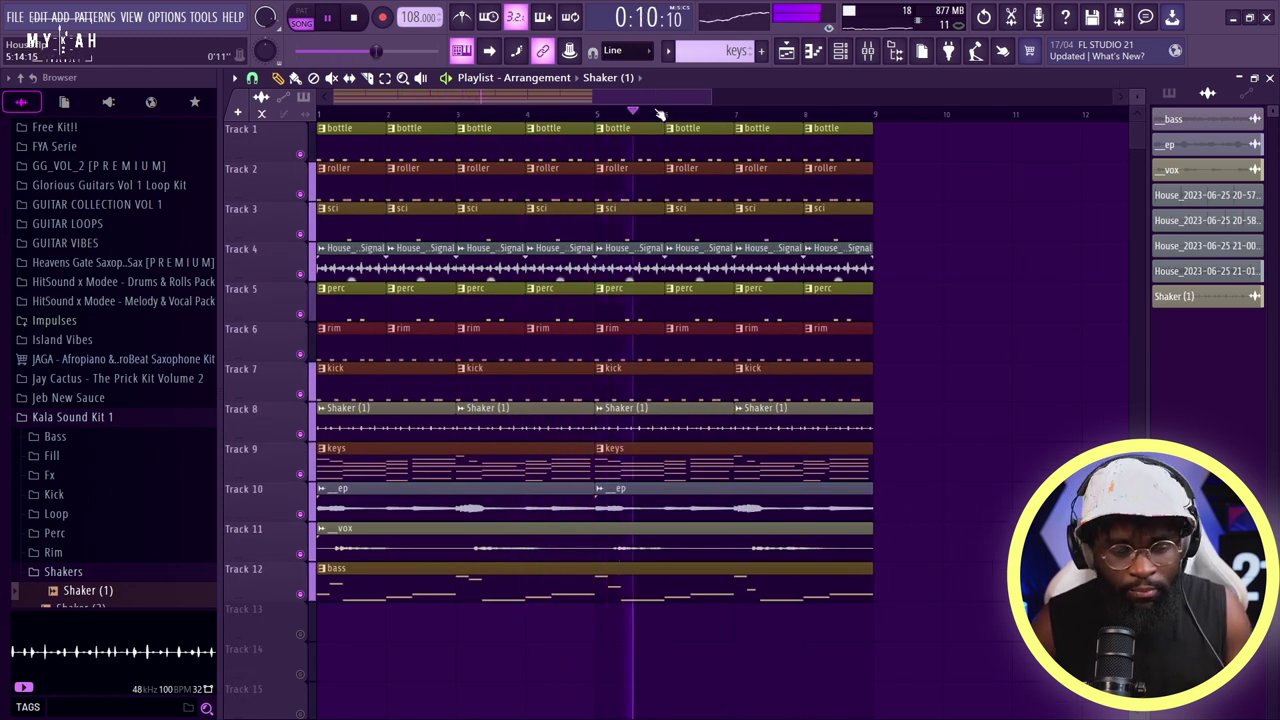
scroll(147, 550, "down", 4)
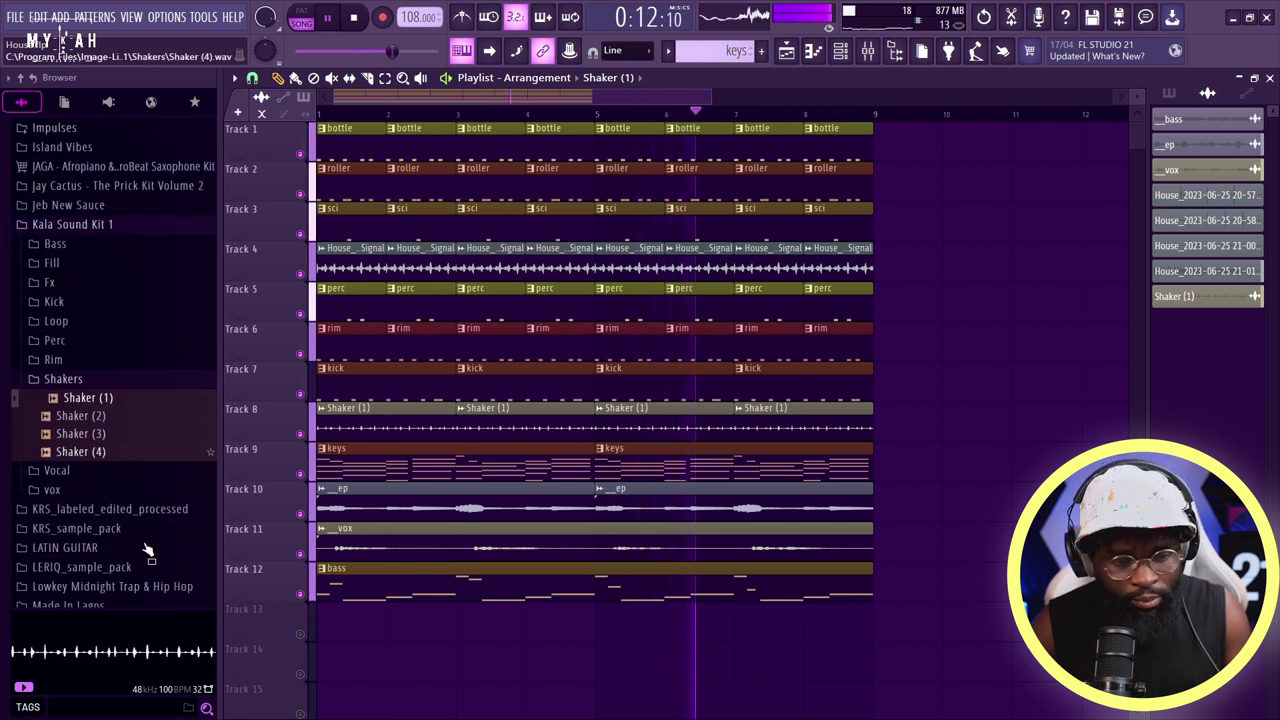
scroll(147, 550, "down", 3)
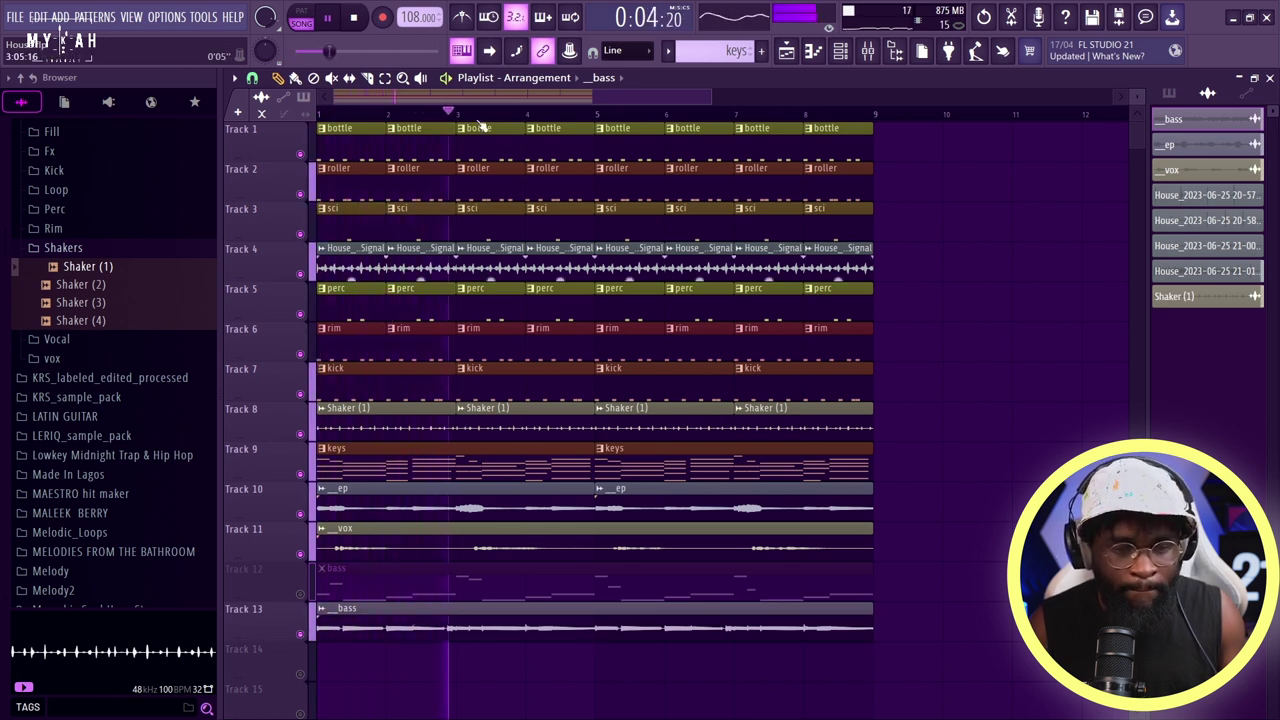
- Route the __bass audio clip to mixer insert 10
scroll(481, 124, "down", 3)
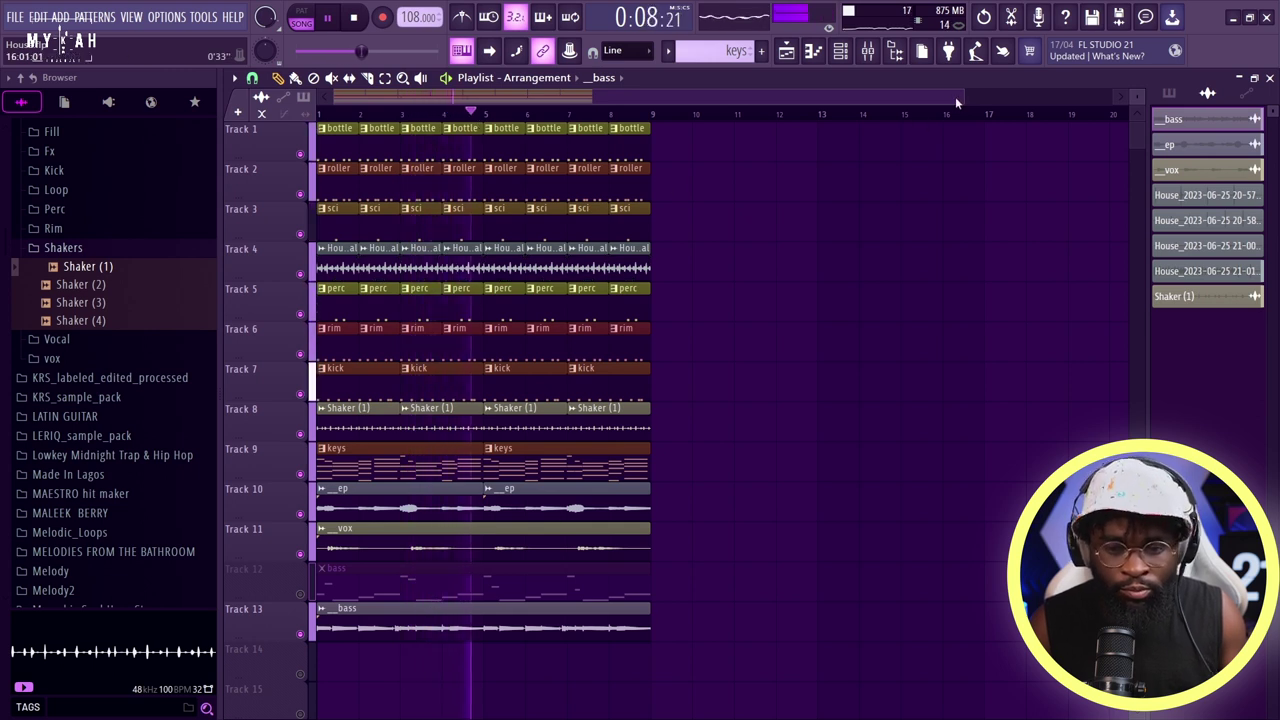
scroll(632, 121, "up", 3)
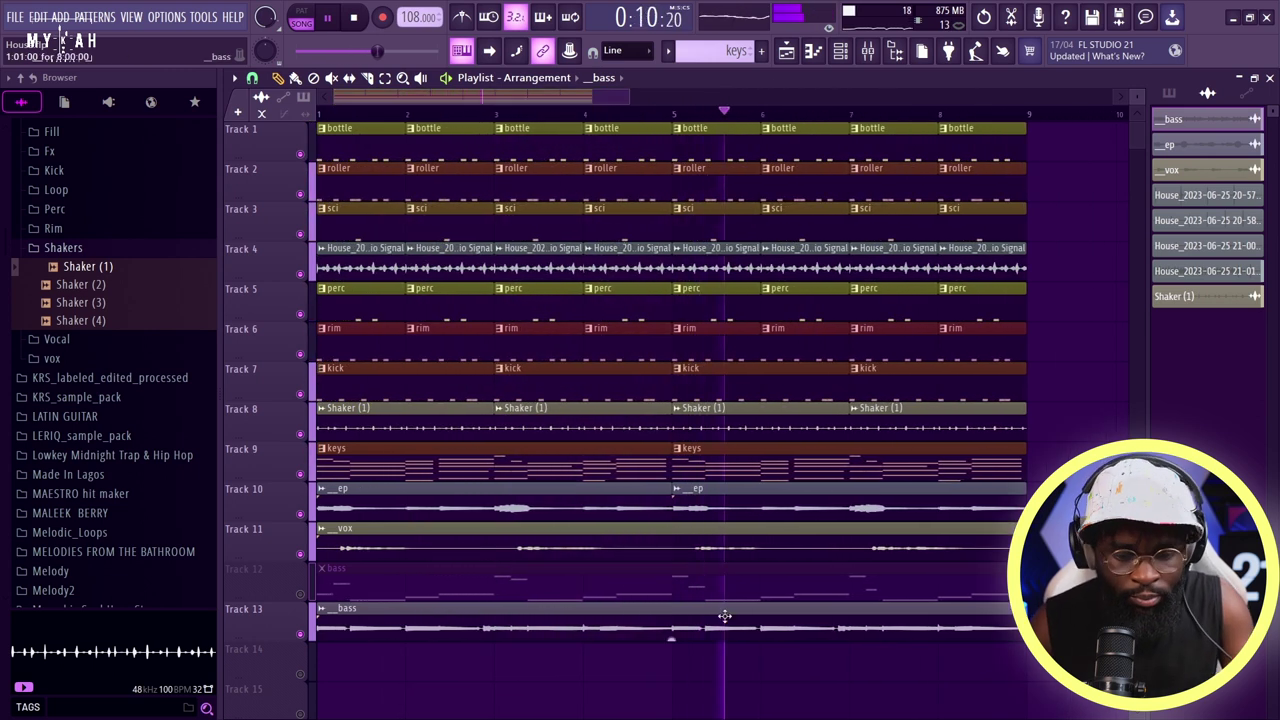
double_click(723, 617)
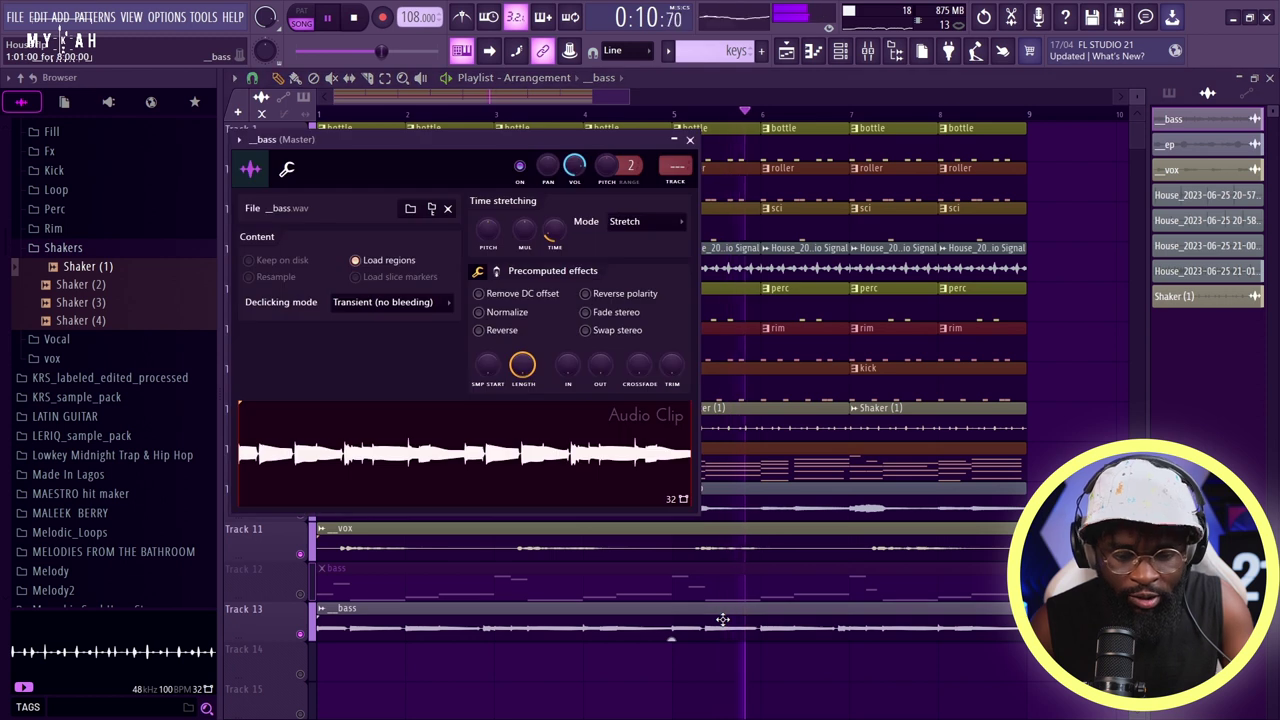
left_click(688, 184)
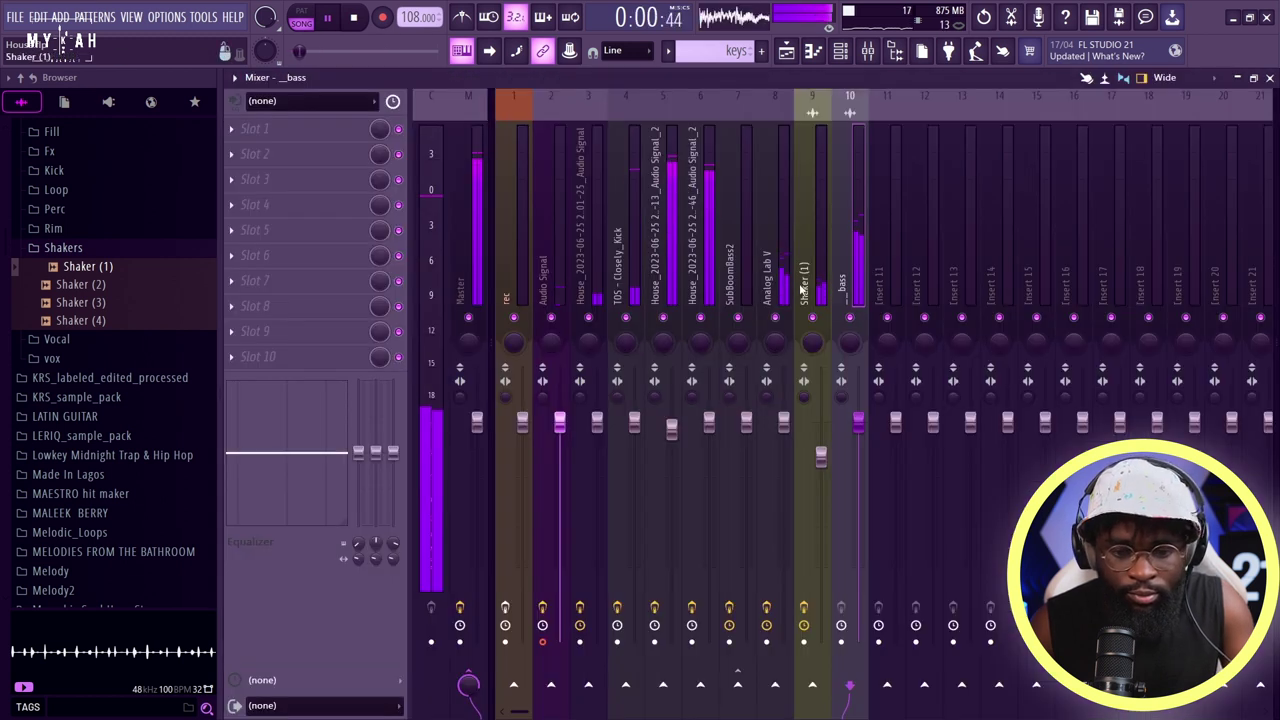
- Sidechain the TOS - Closely_Kick mixer track to the __bass track
left_click(632, 278)
key("space")
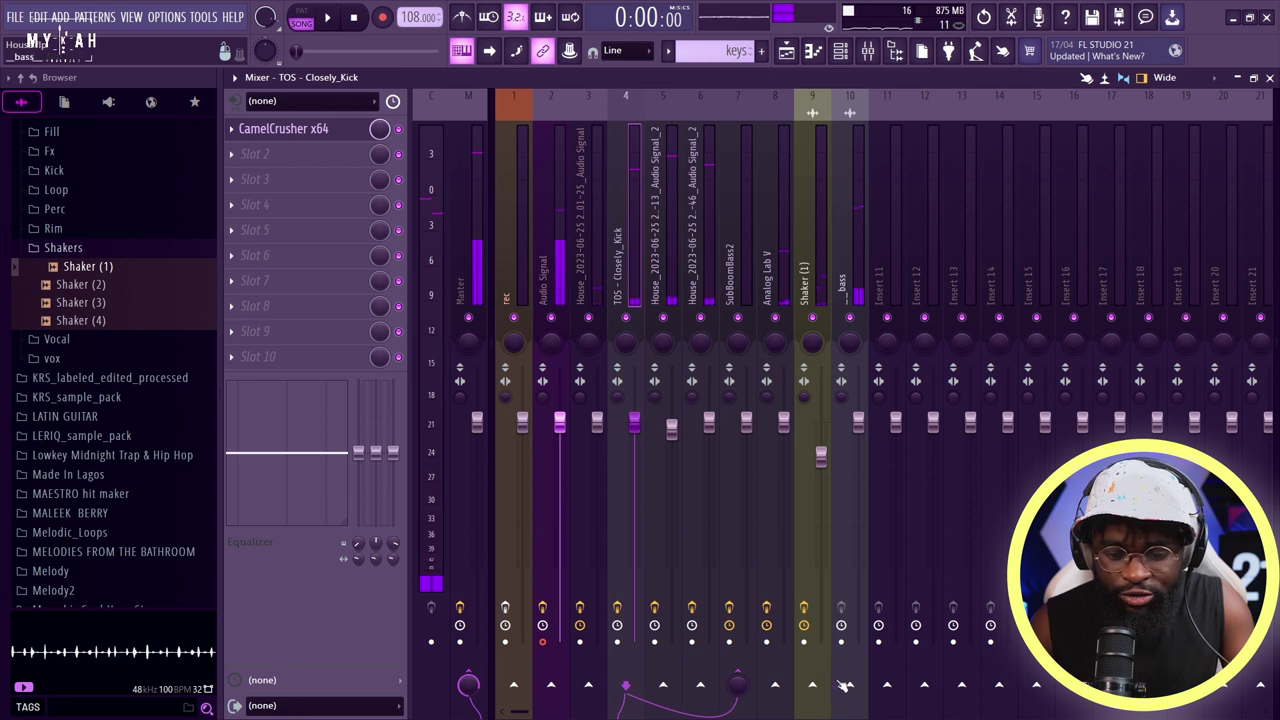
right_click(849, 686)
left_click(880, 686)
key("space")
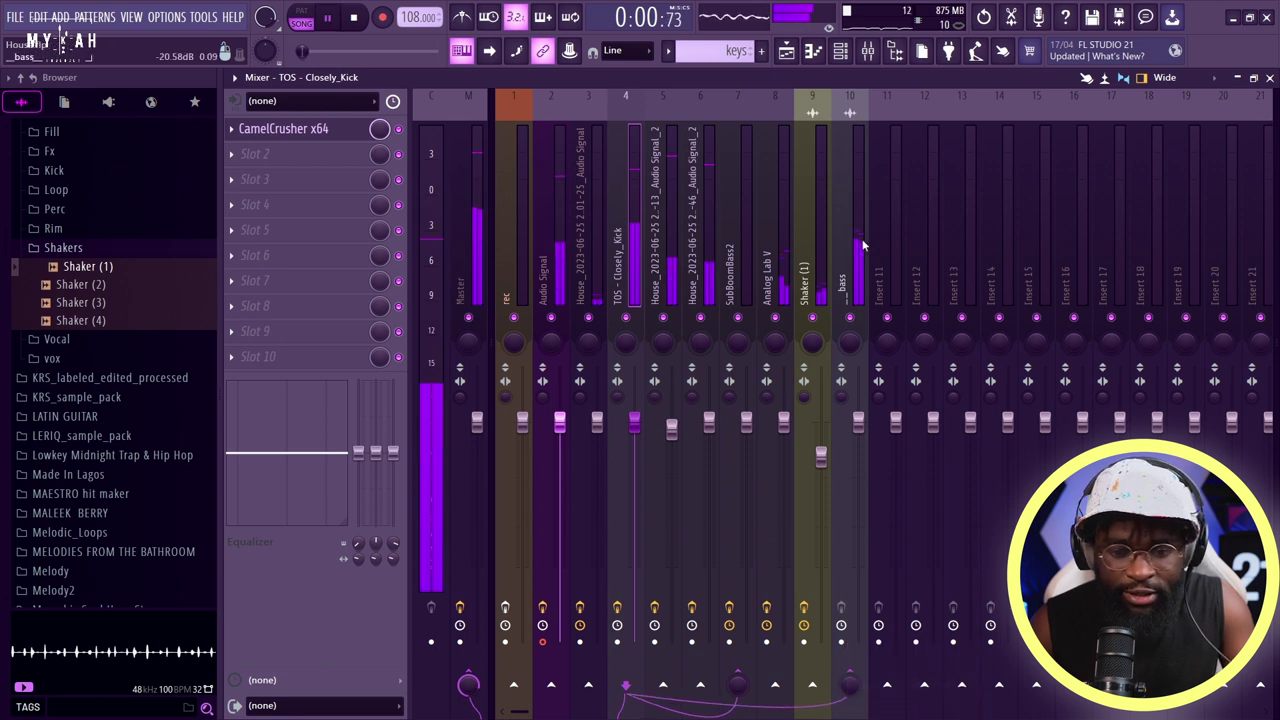
- Load CamelCrusher x64 and Fruity Limiter on the __bass insert, using COMP mode with sidechain 1, a lowered threshold and a raised ratio
left_click(860, 283)
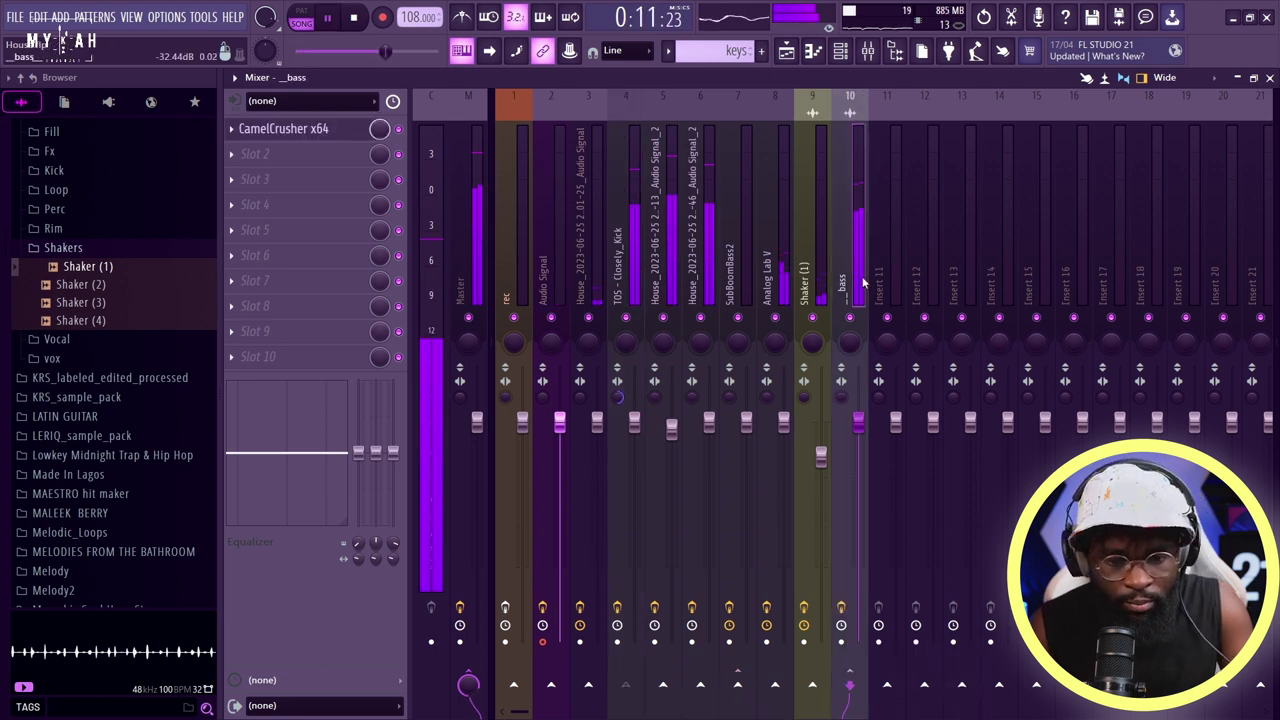
left_click(320, 155)
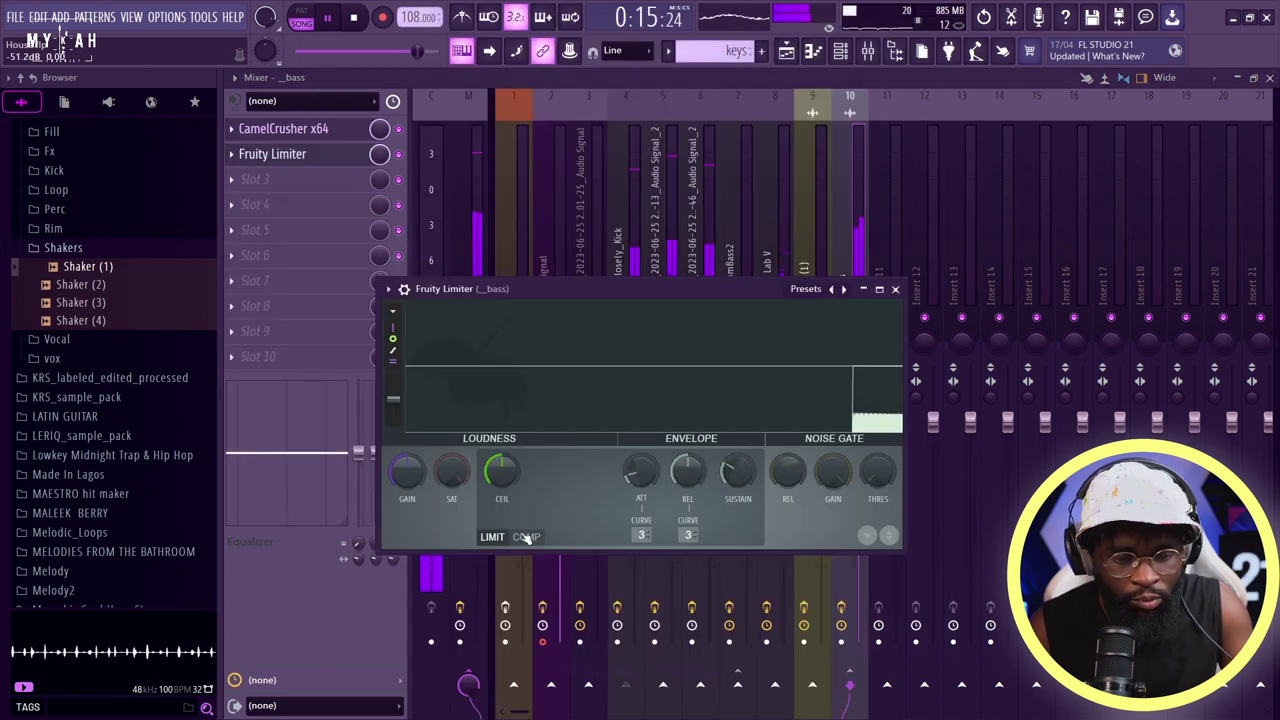
left_click(525, 537)
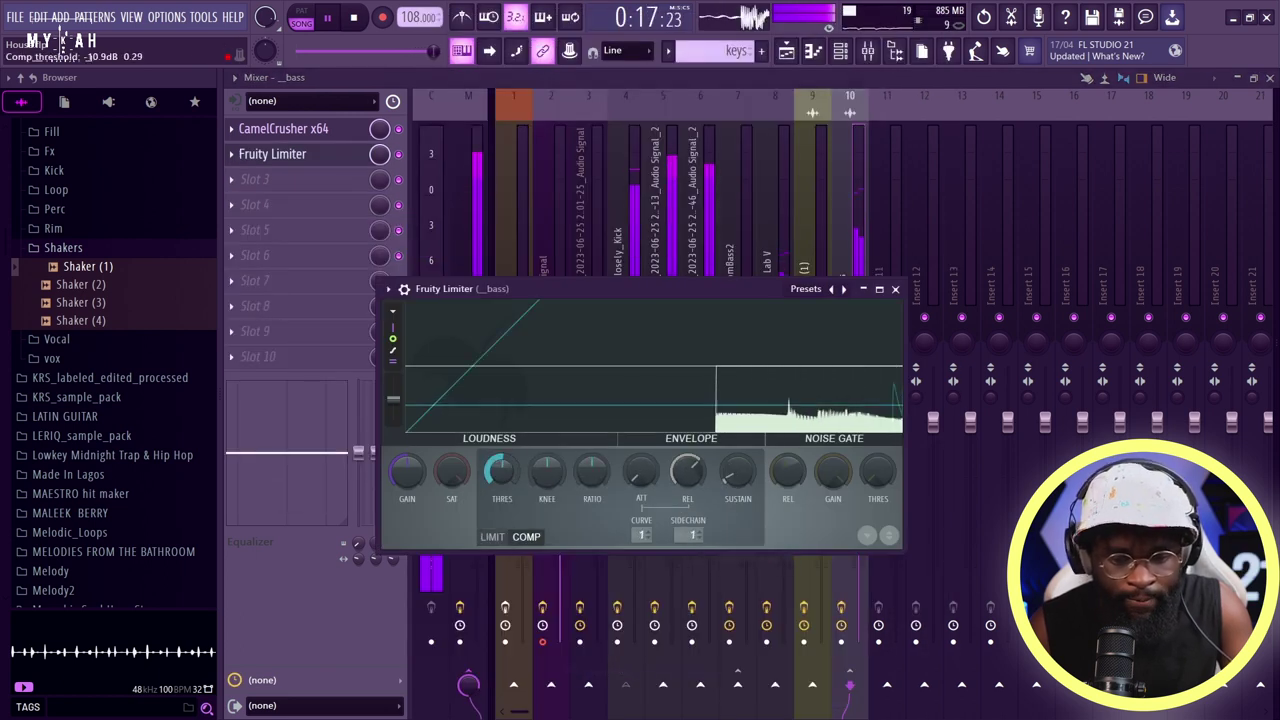
left_click_drag(592, 472, 592, 460)
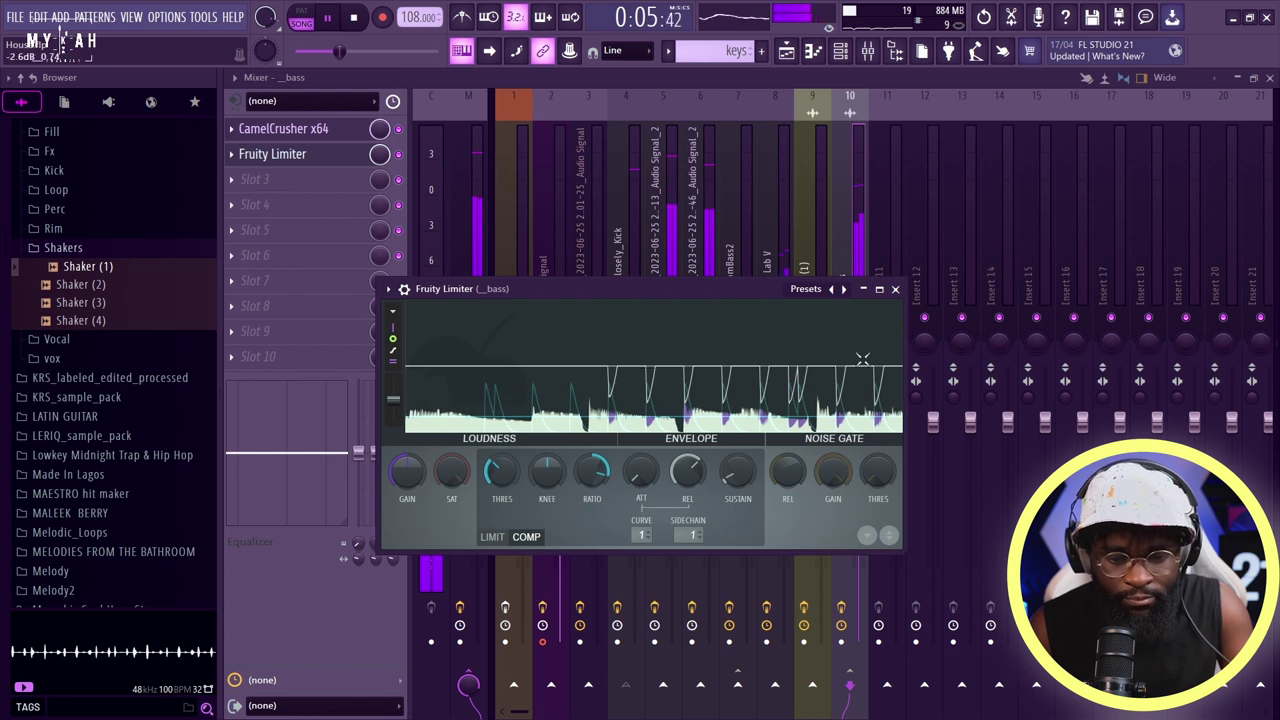
- Play the eight-bar arrangement from the start in the playlist with all tracks in view
left_click(786, 51)
key("space")
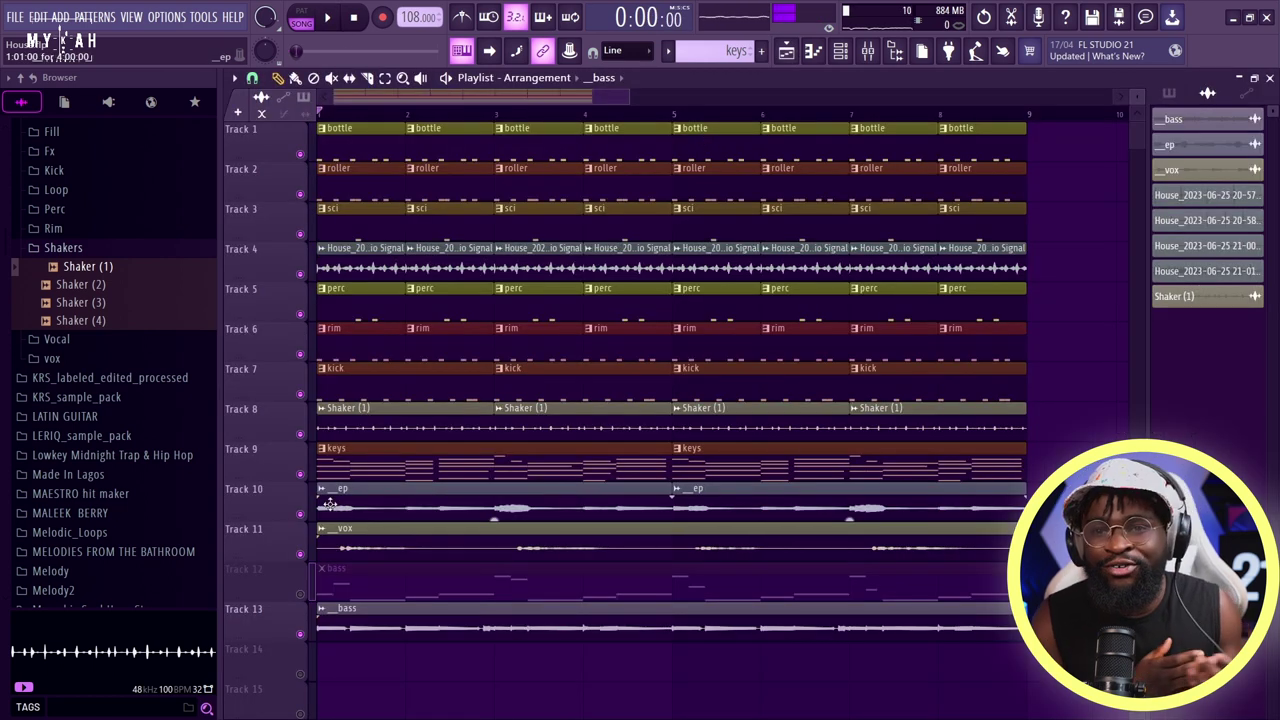
key("space")
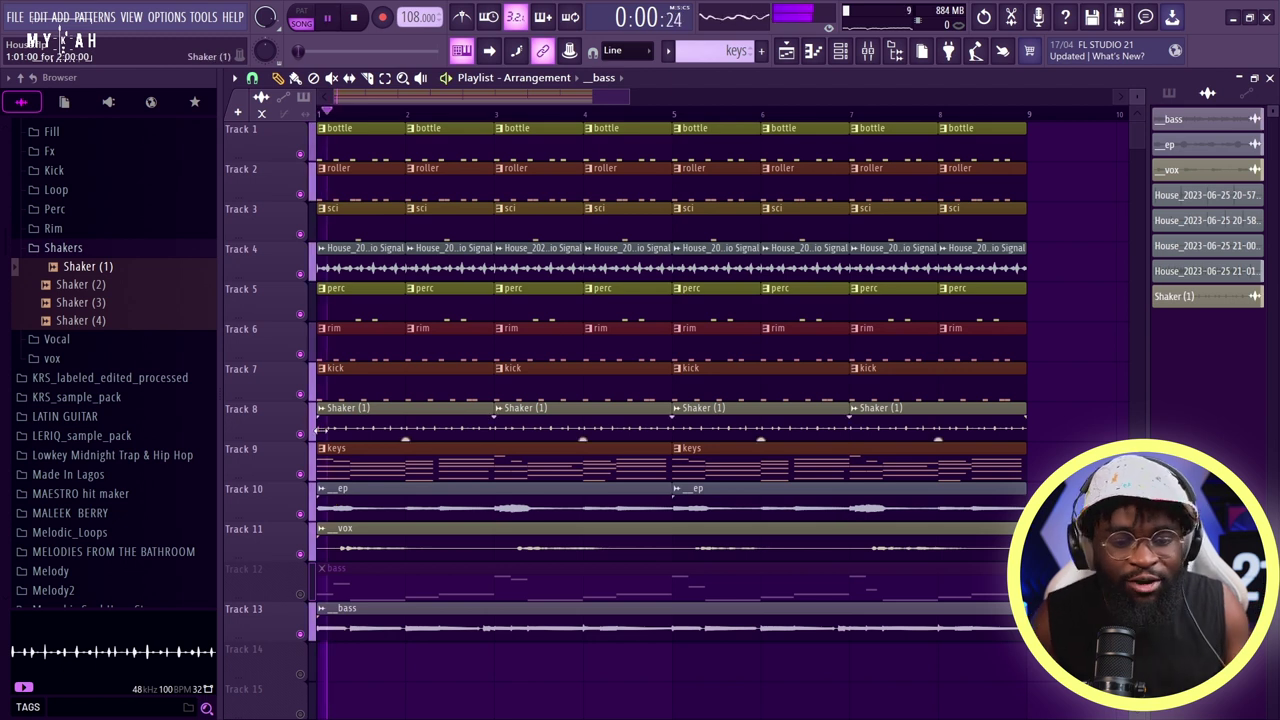
scroll(547, 115, "down", 3)
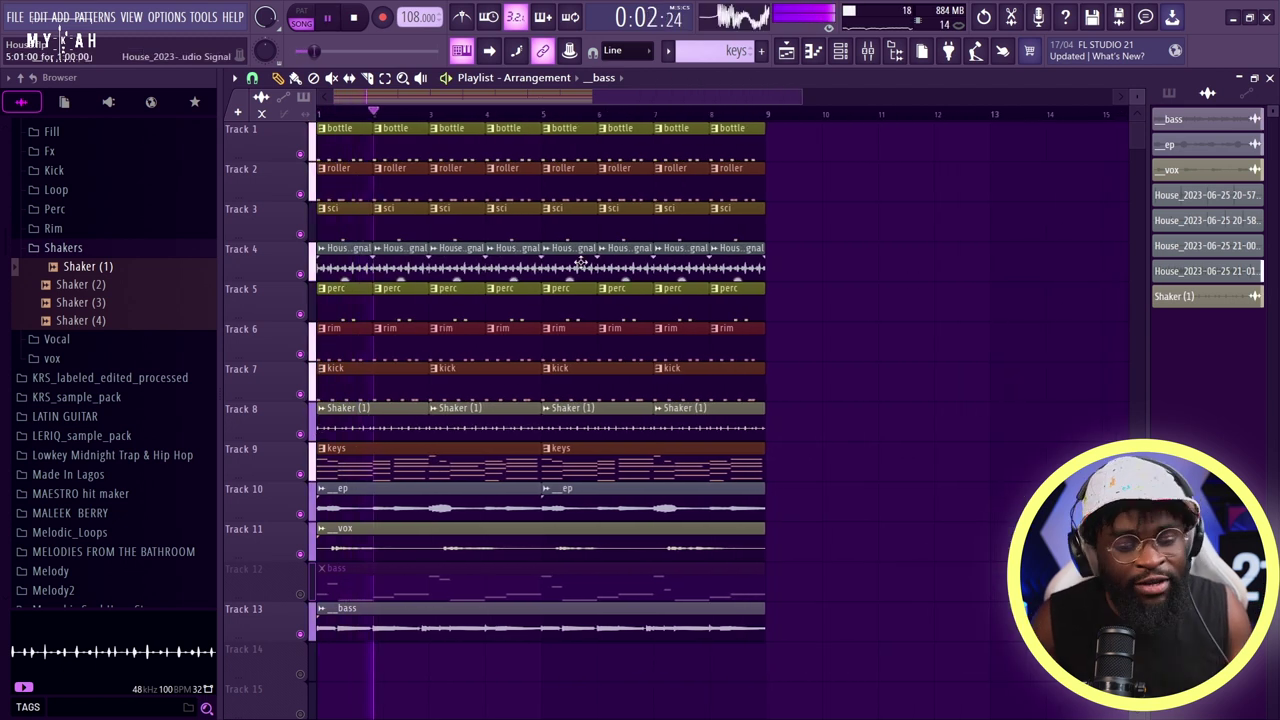
left_click_drag(1136, 100, 1136, 96)
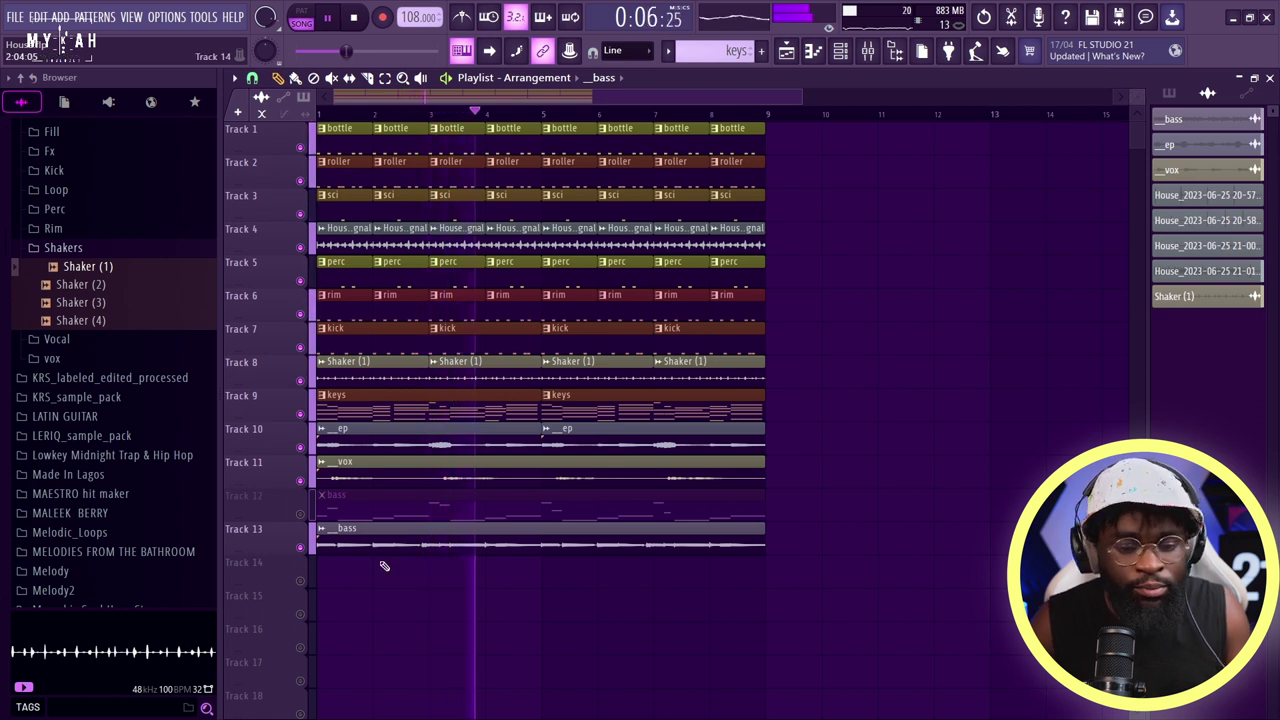
- Try the bass pattern on Track 12 unmuted alongside the __bass audio clip during playback
left_click(300, 514)
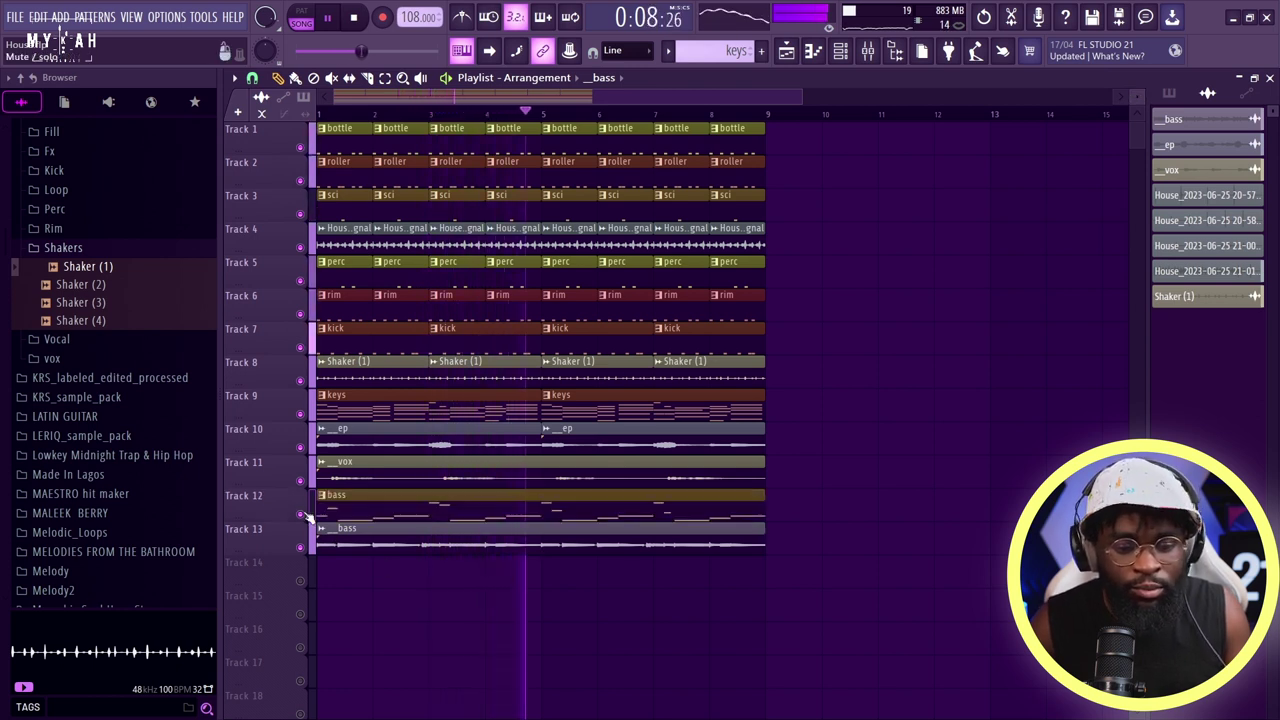
left_click(300, 514)
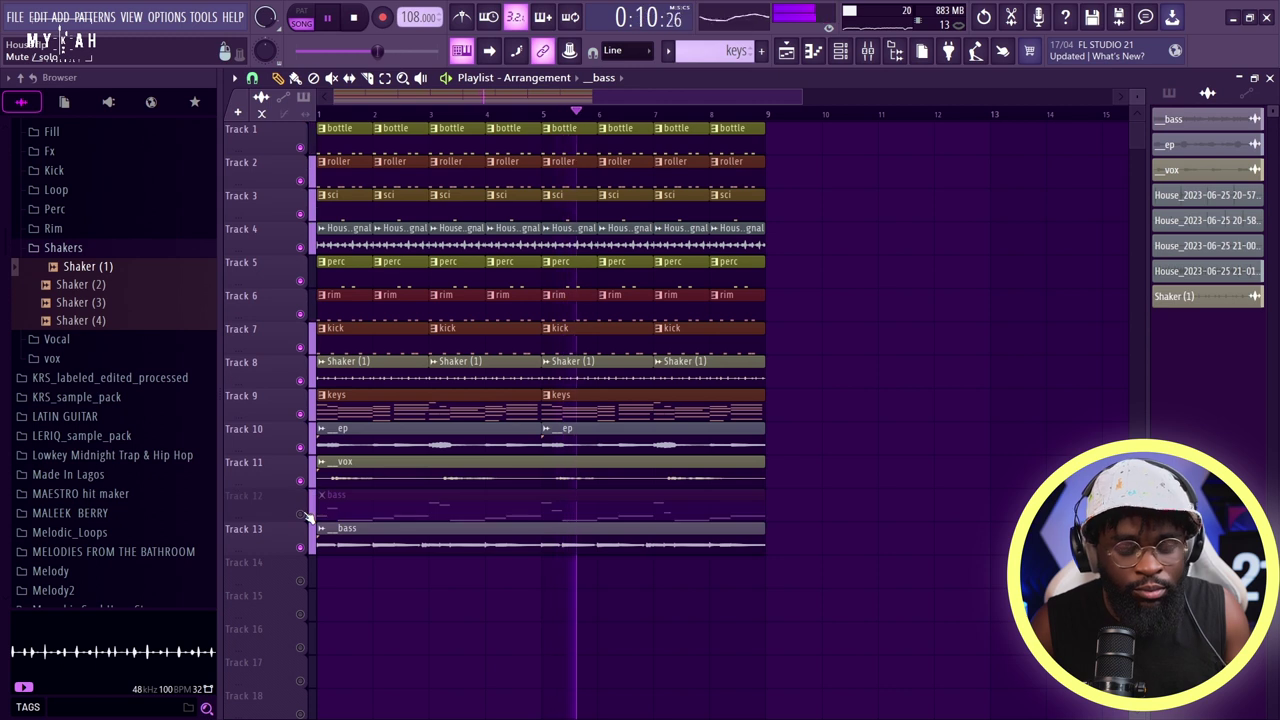
- Duplicate all drum, percussion and shaker clips on Tracks 1 to 8 into bars 9 to 16 of the playlist
scroll(628, 126, "down", 2)
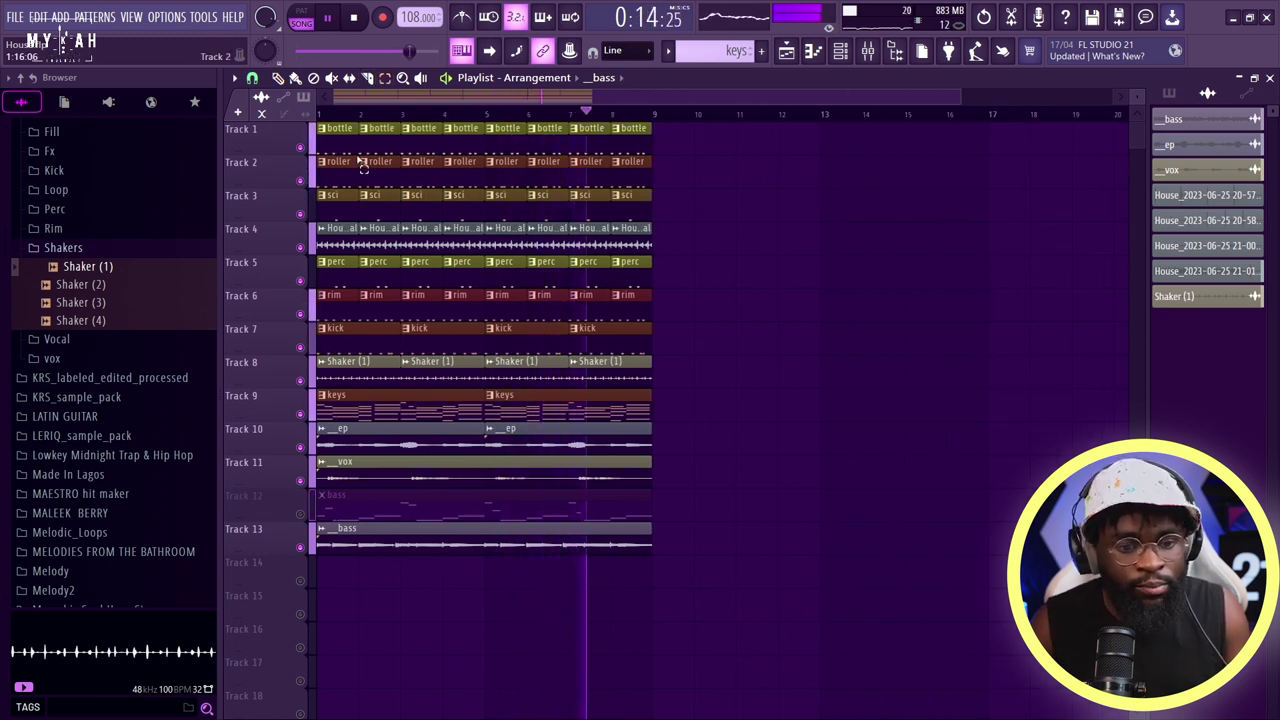
left_click_drag(330, 122, 652, 385)
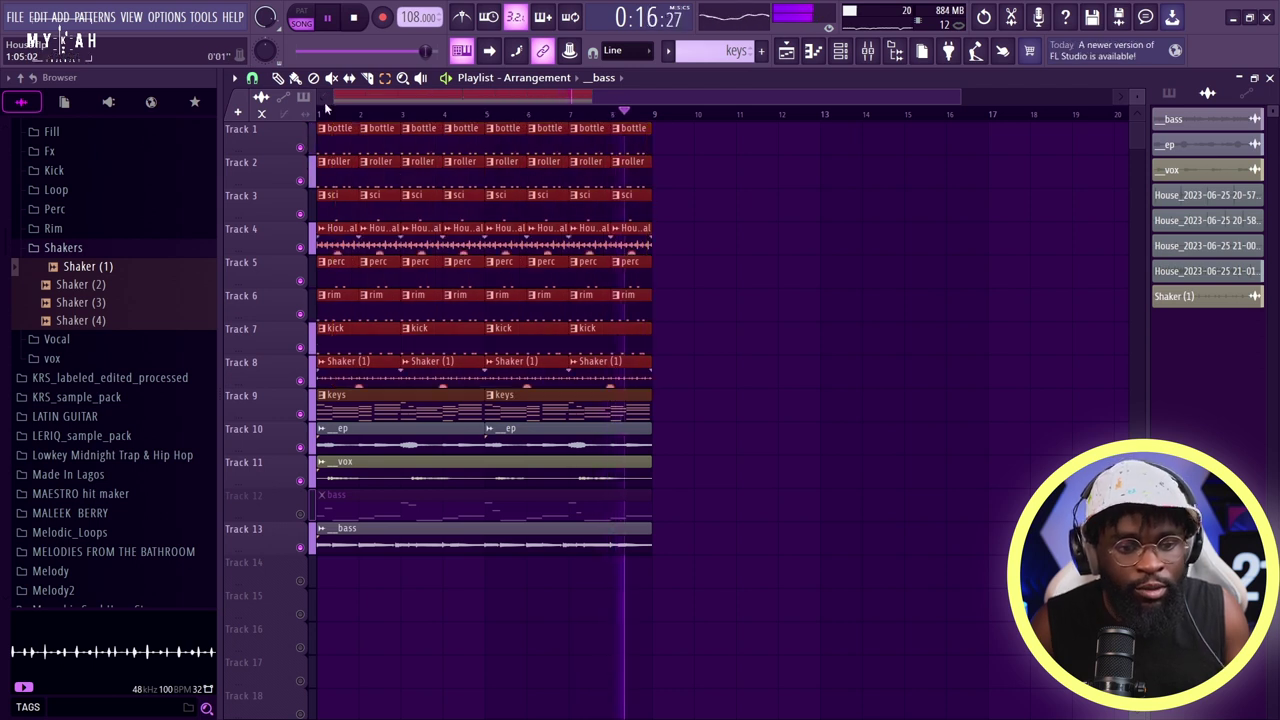
key("space")
key("ctrl+b")
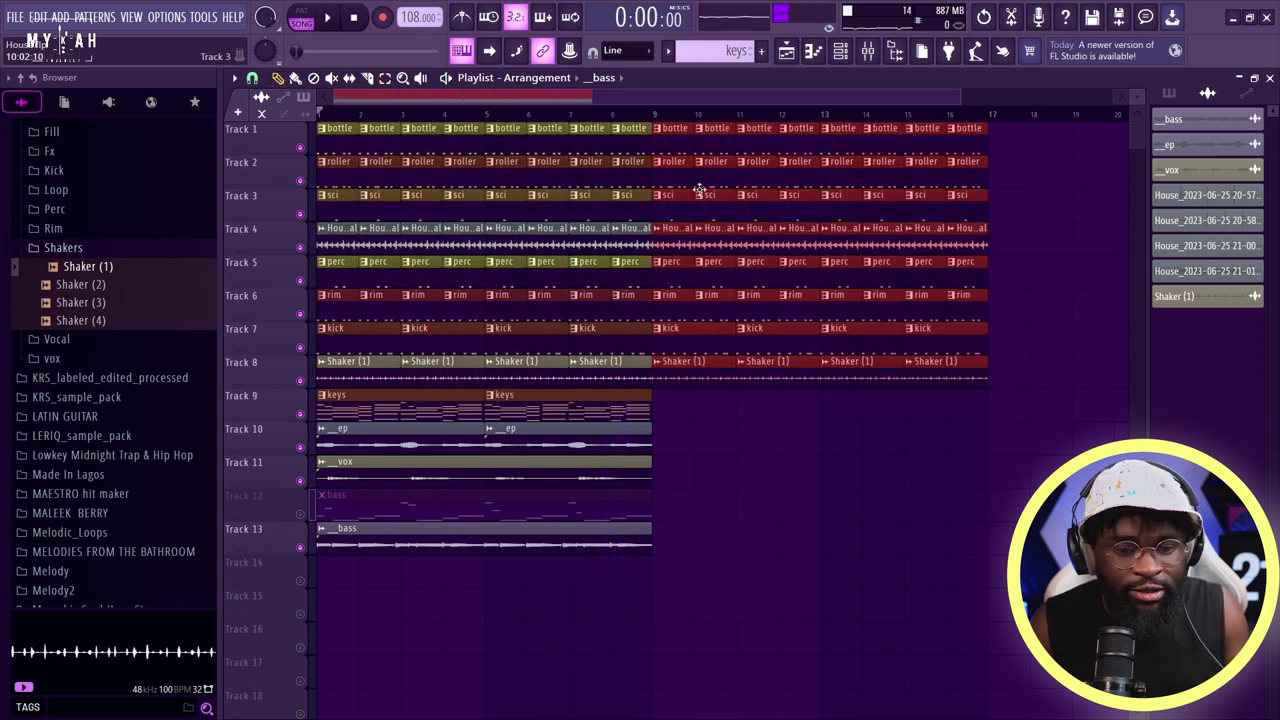
- Move the __bass audio clip on Track 13 to start at bar 9 and unmute the bass pattern on Track 12
left_click_drag(391, 543, 726, 543)
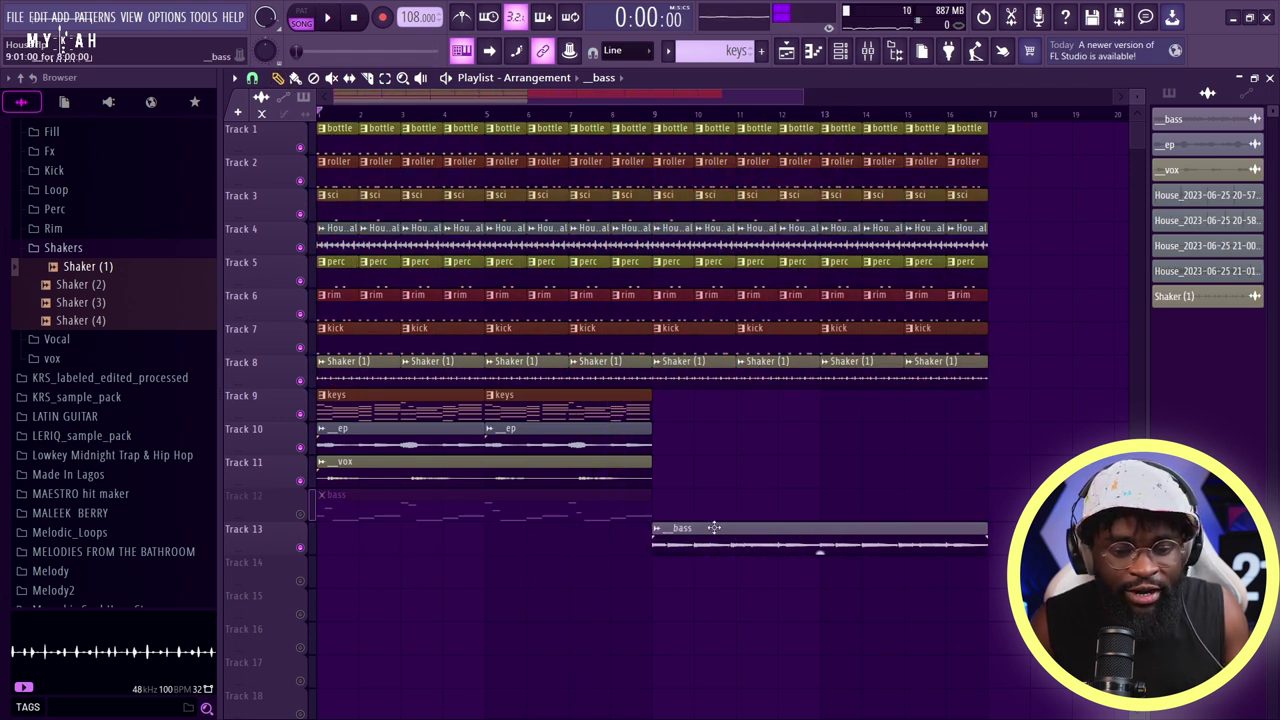
left_click(301, 514)
key("space")
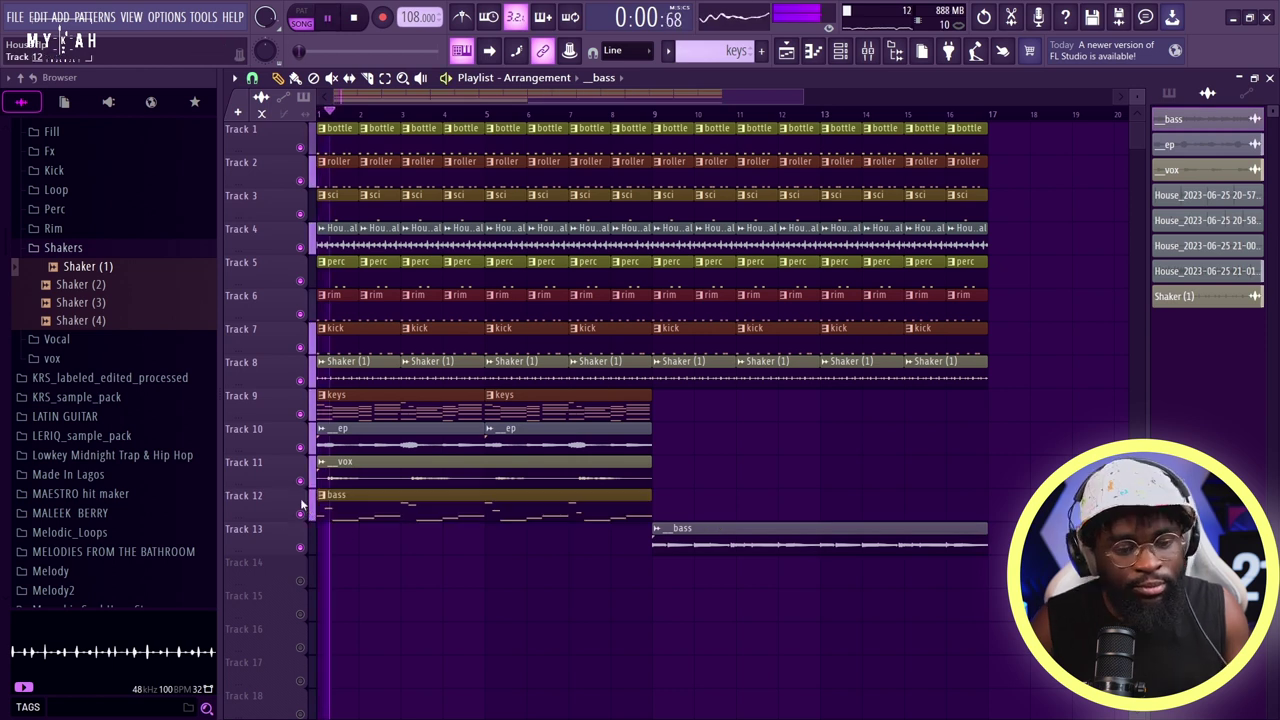
scroll(400, 118, "down", 3)
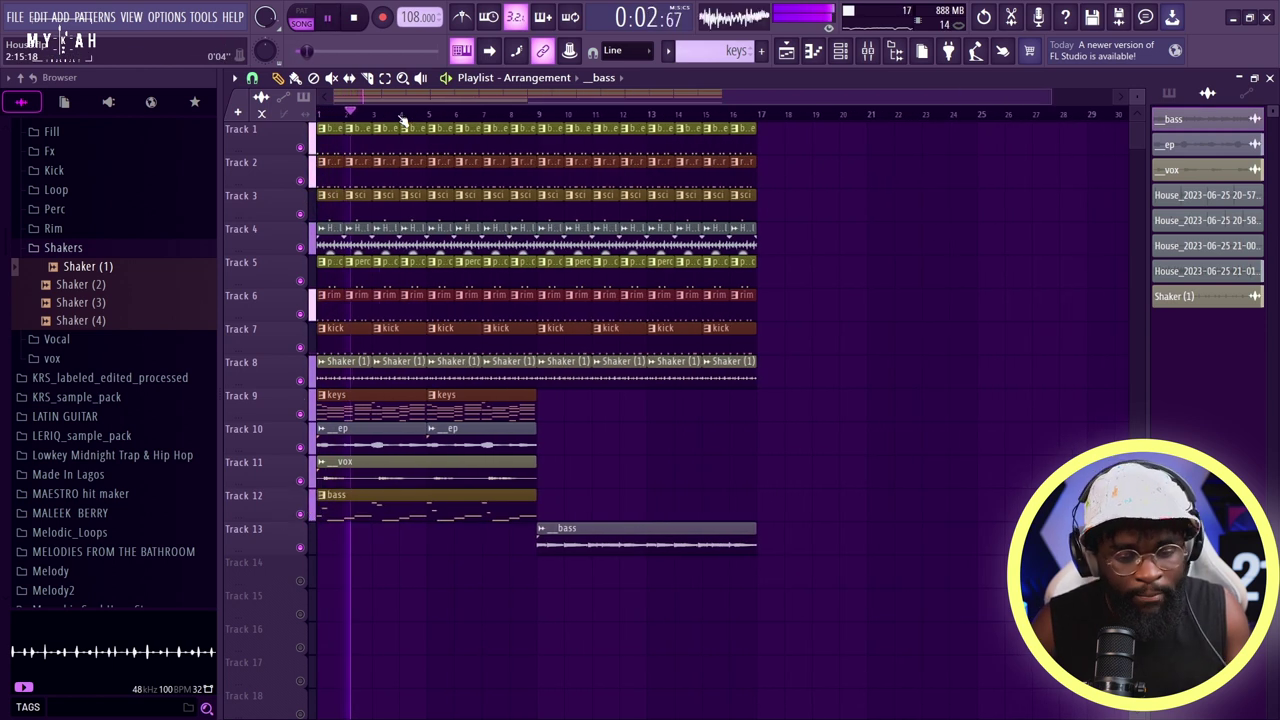
scroll(400, 118, "down", 1)
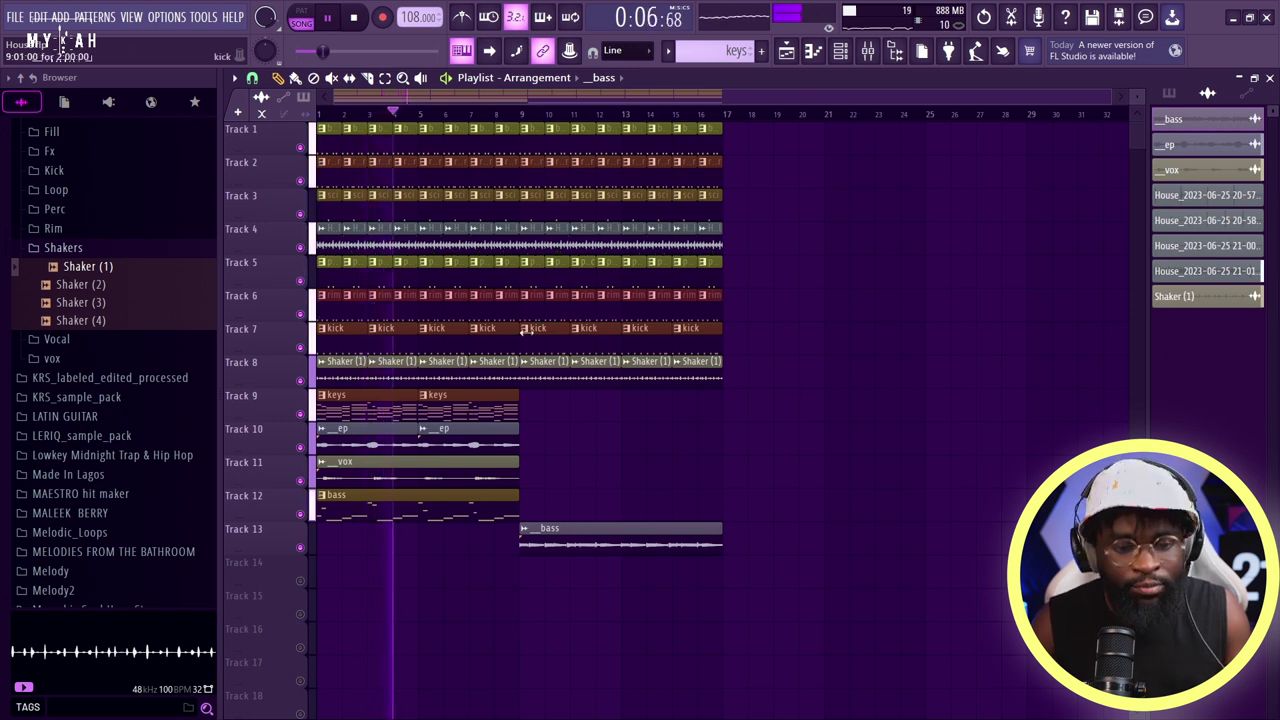
- Find the FILL 1 sample in the sample library and place it on Track 14 over bars 7 and 8
scroll(72, 430, "down", 15)
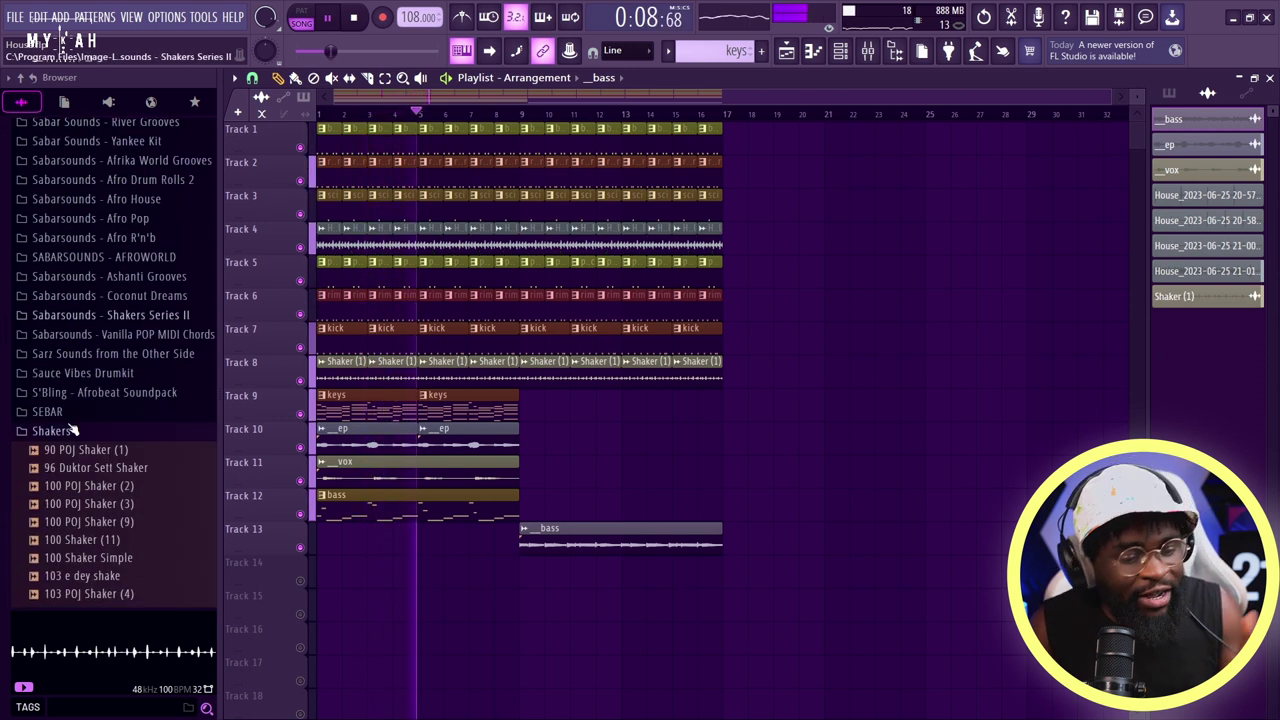
scroll(72, 430, "down", 20)
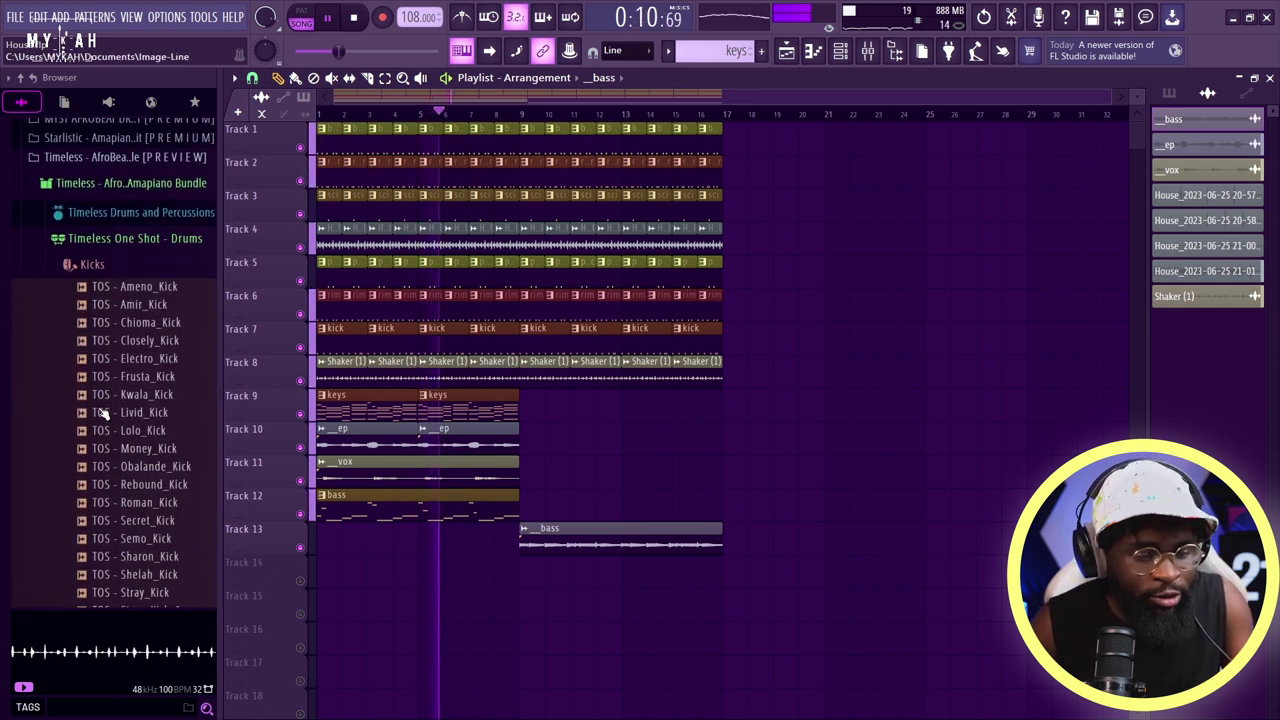
scroll(100, 425, "down", 20)
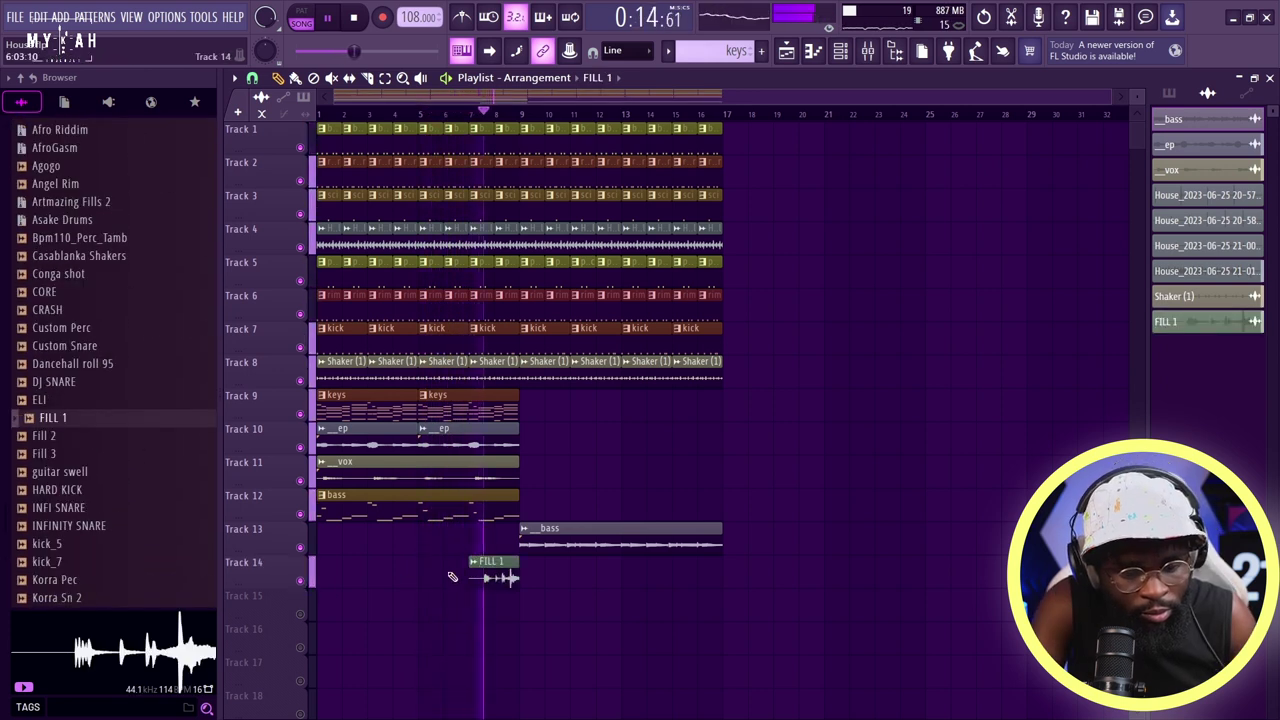
- Route the FILL 1 clip to mixer insert 11 and lower that insert's volume fader
double_click(481, 570)
left_click(780, 275)
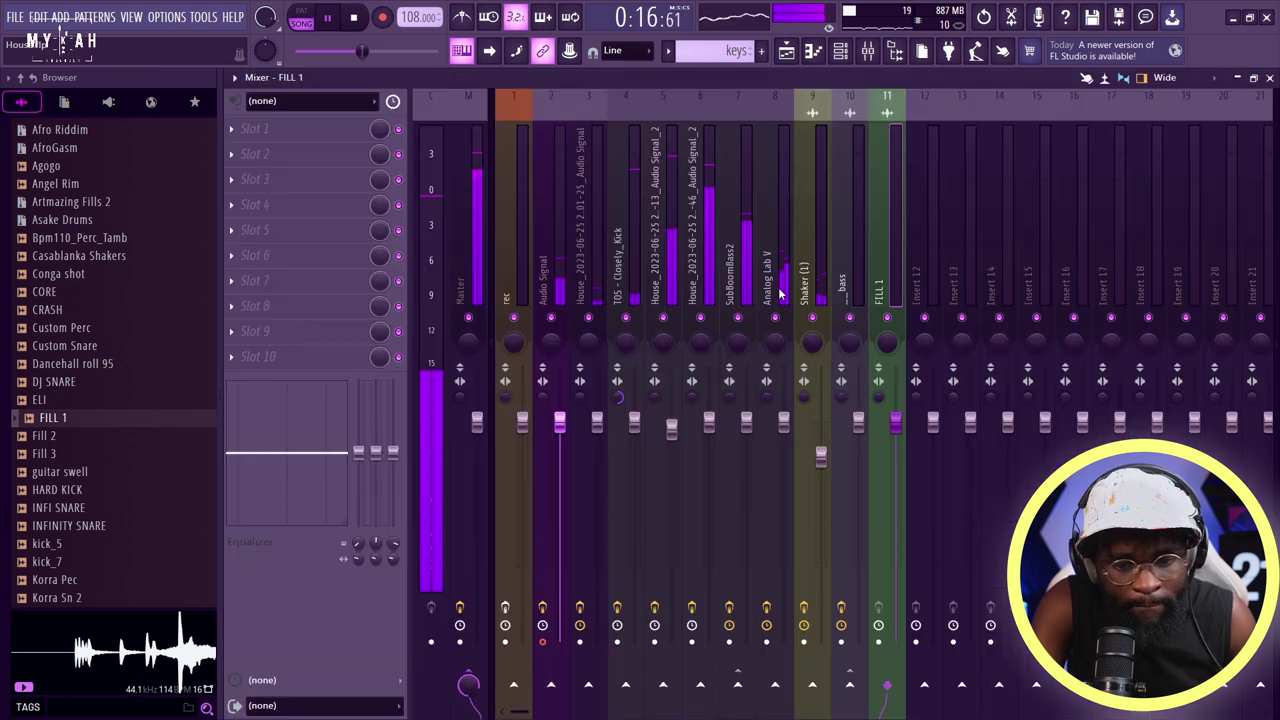
left_click_drag(895, 465, 895, 485)
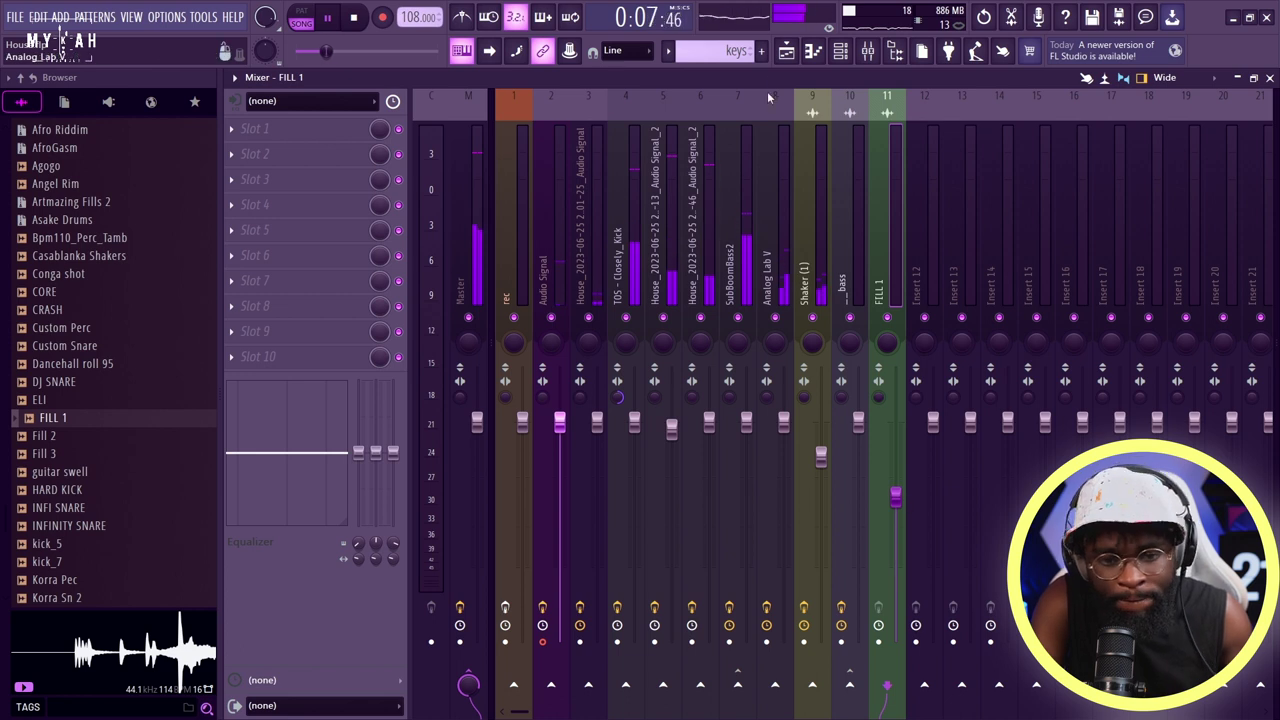
left_click(787, 50)
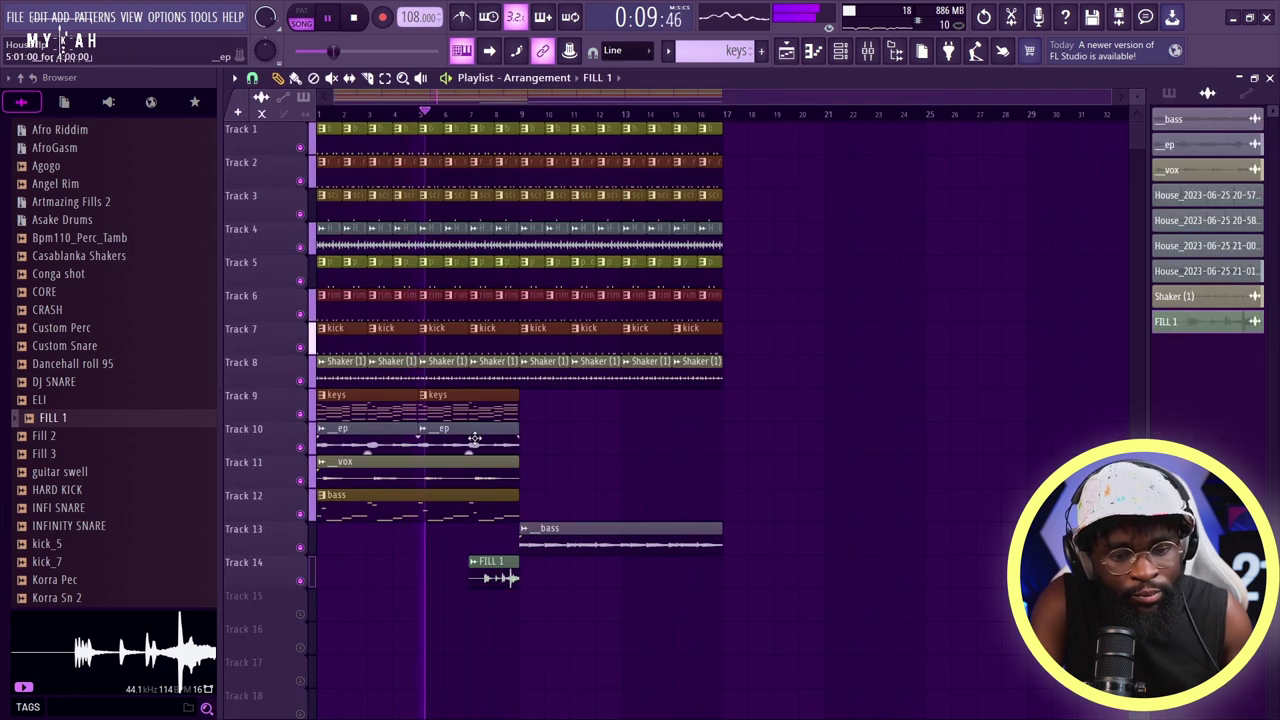
- Repeat the __ep clips on Track 10 and the keys pattern on Track 9 across bars 9 to 16
left_click(526, 438)
left_click(630, 448)
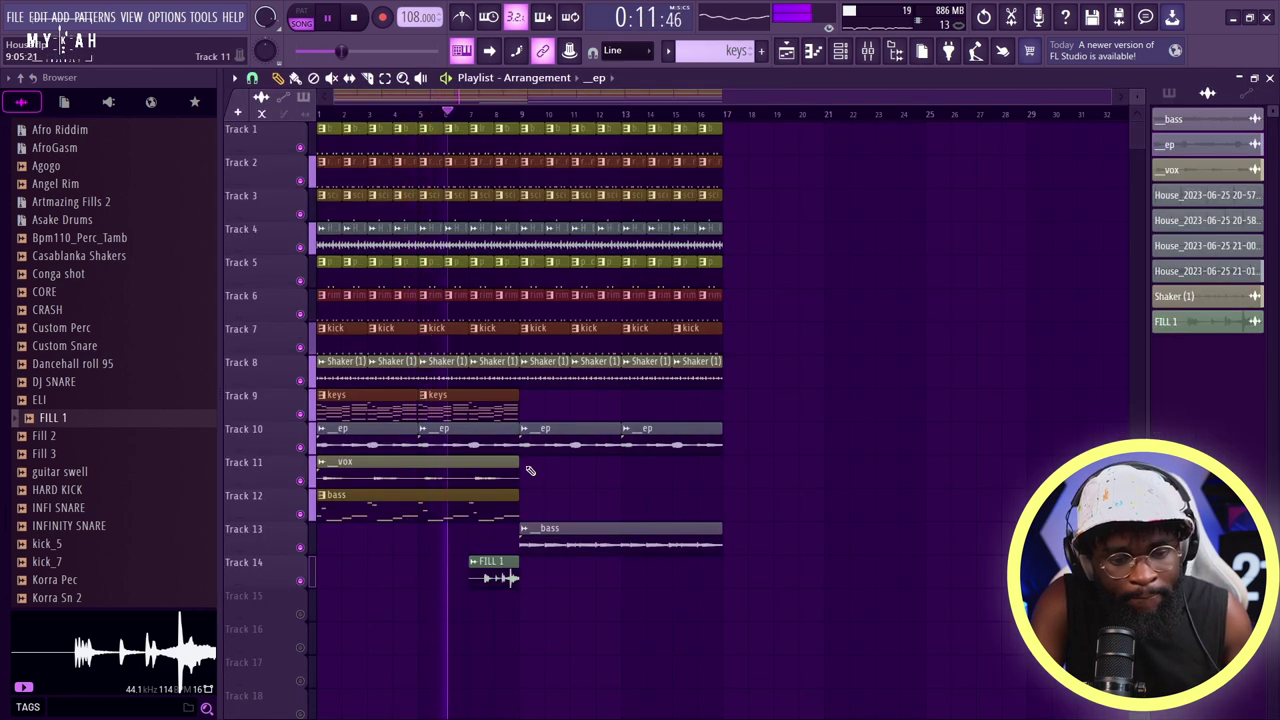
left_click(490, 410)
left_click(522, 410)
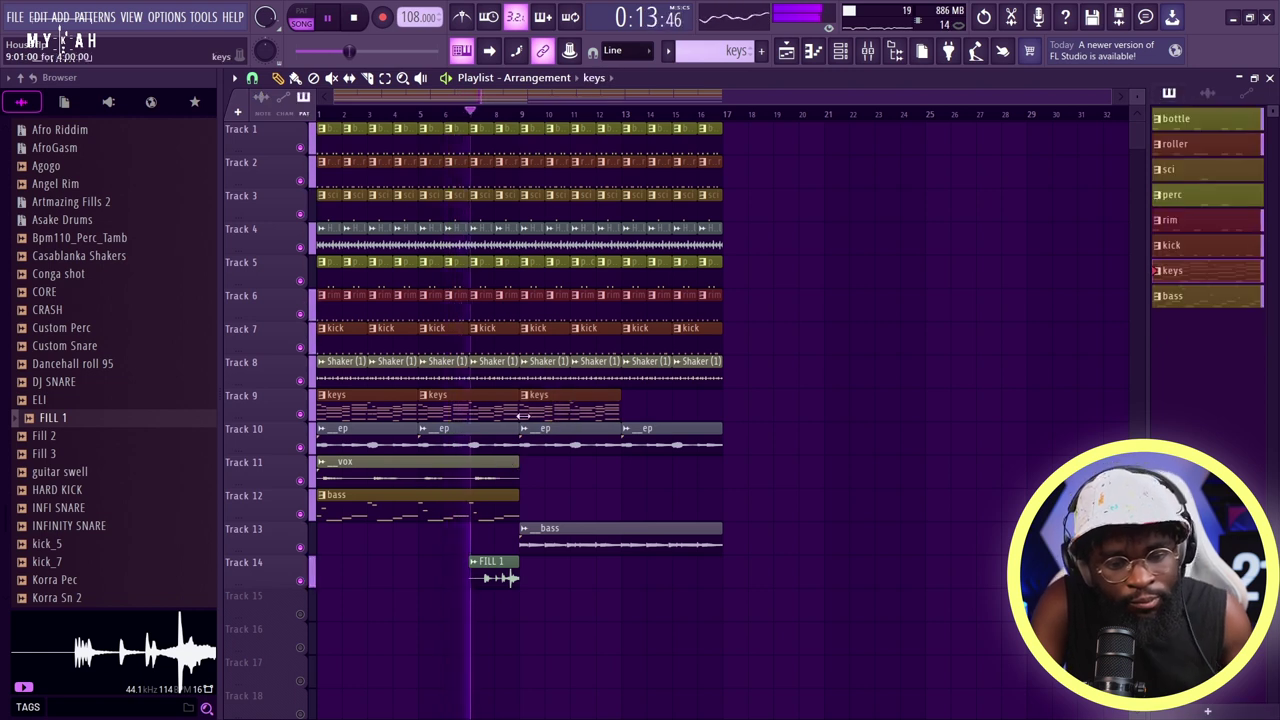
left_click(625, 412)
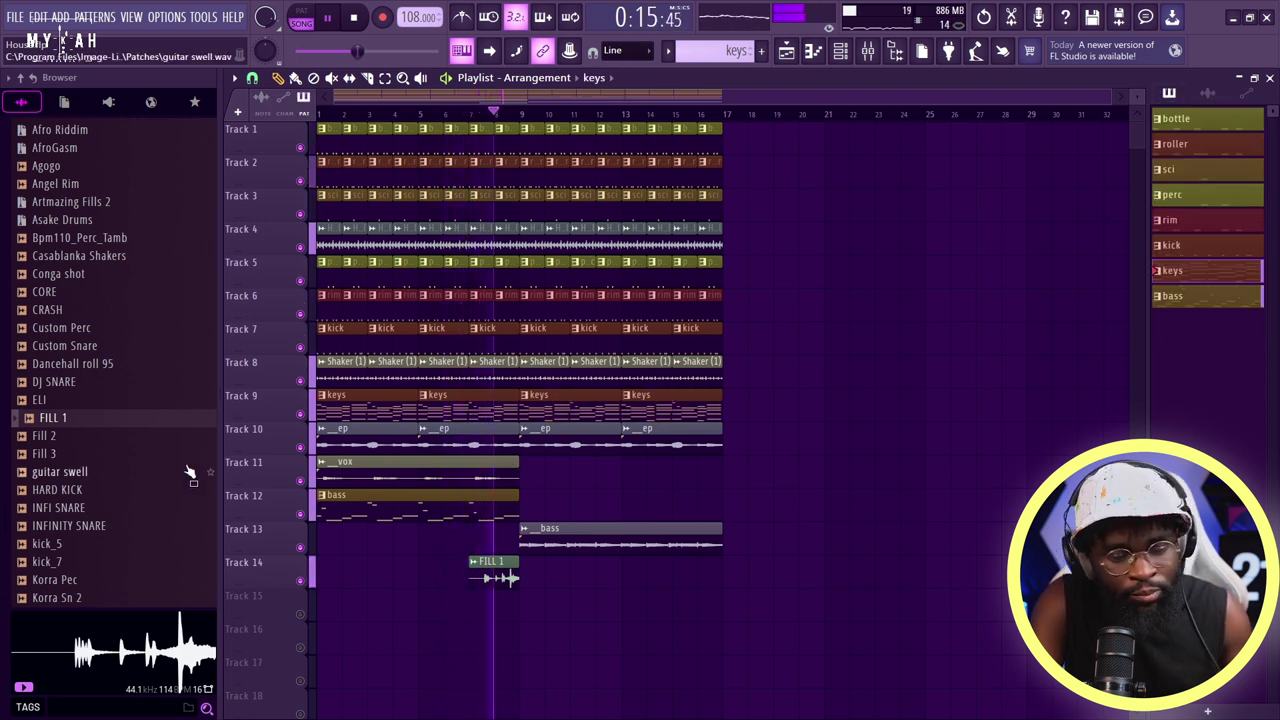
- Place the Fx -2 sample from Kala Sound Kit 1 on Track 14 at bar 9 and play the transition from bar 8
scroll(57, 289, "up", 15)
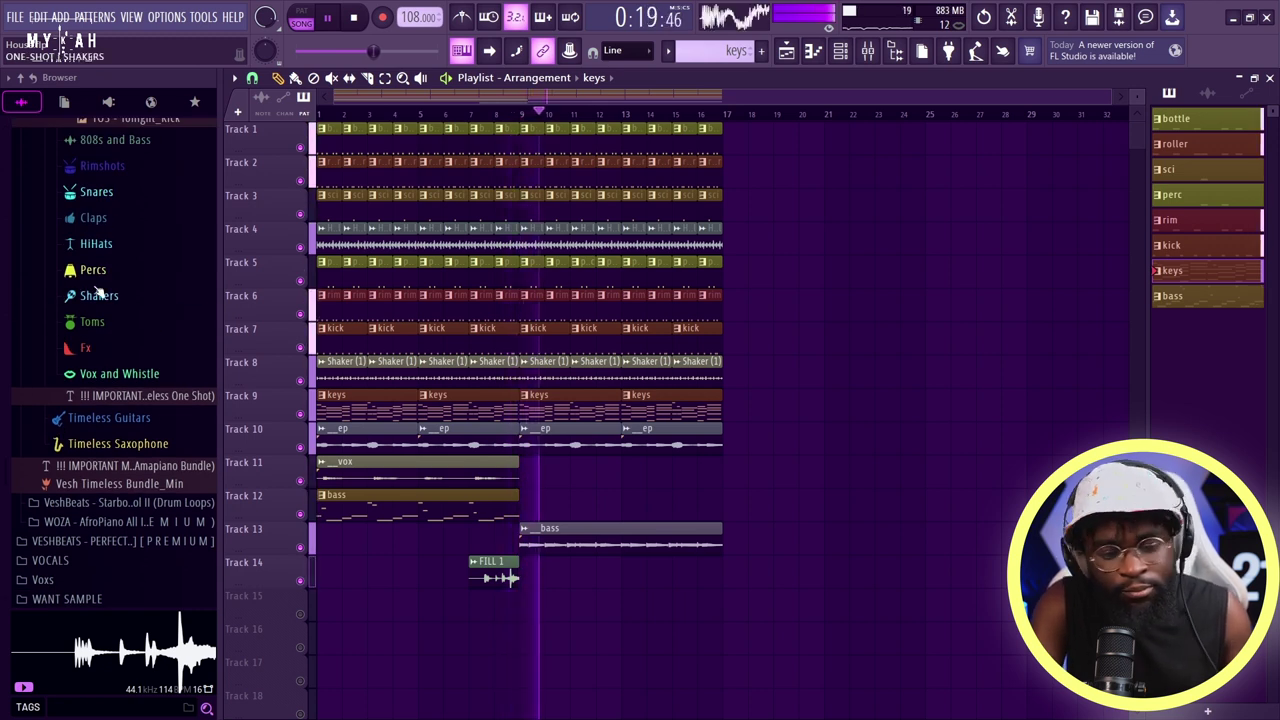
scroll(110, 320, "up", 12)
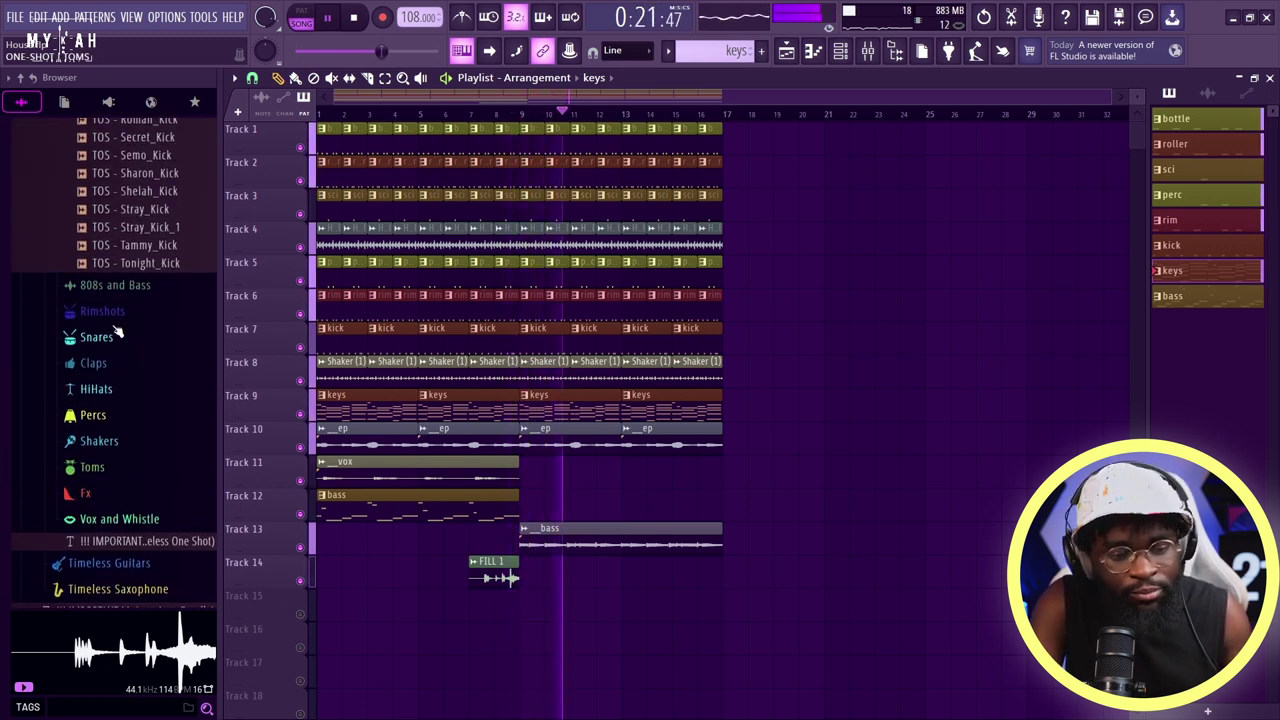
scroll(117, 331, "down", 12)
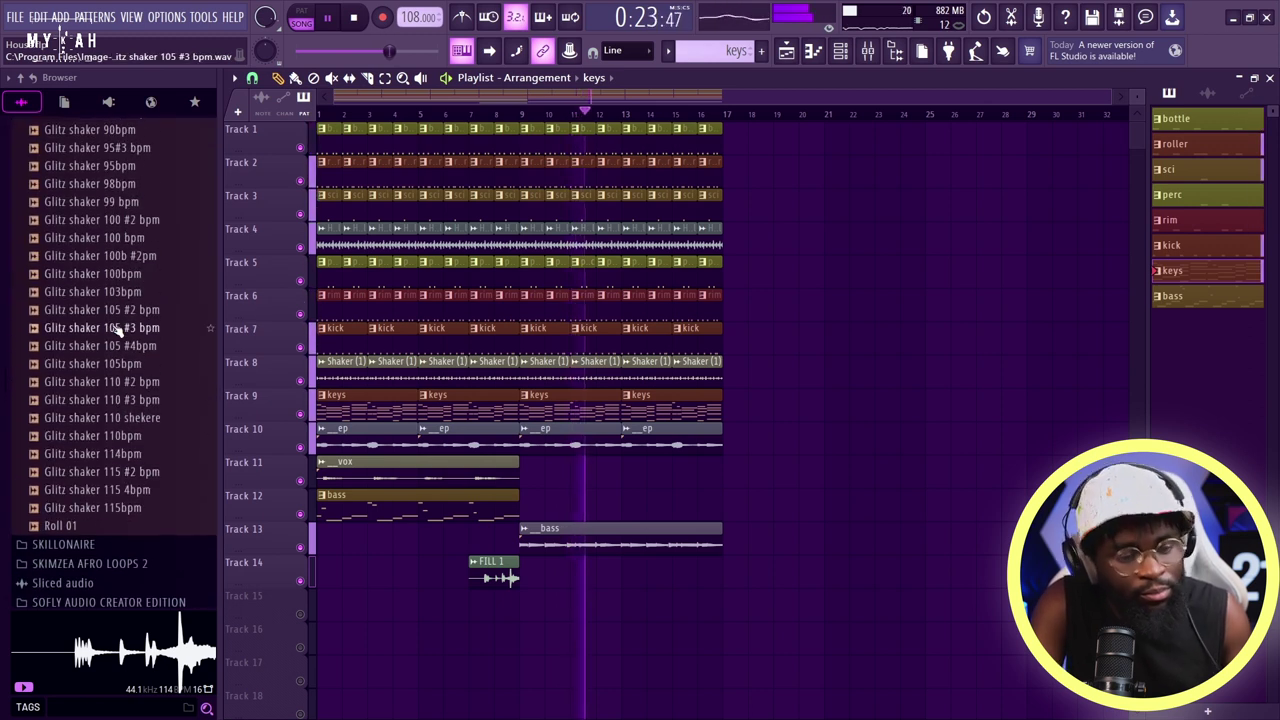
scroll(117, 331, "up", 15)
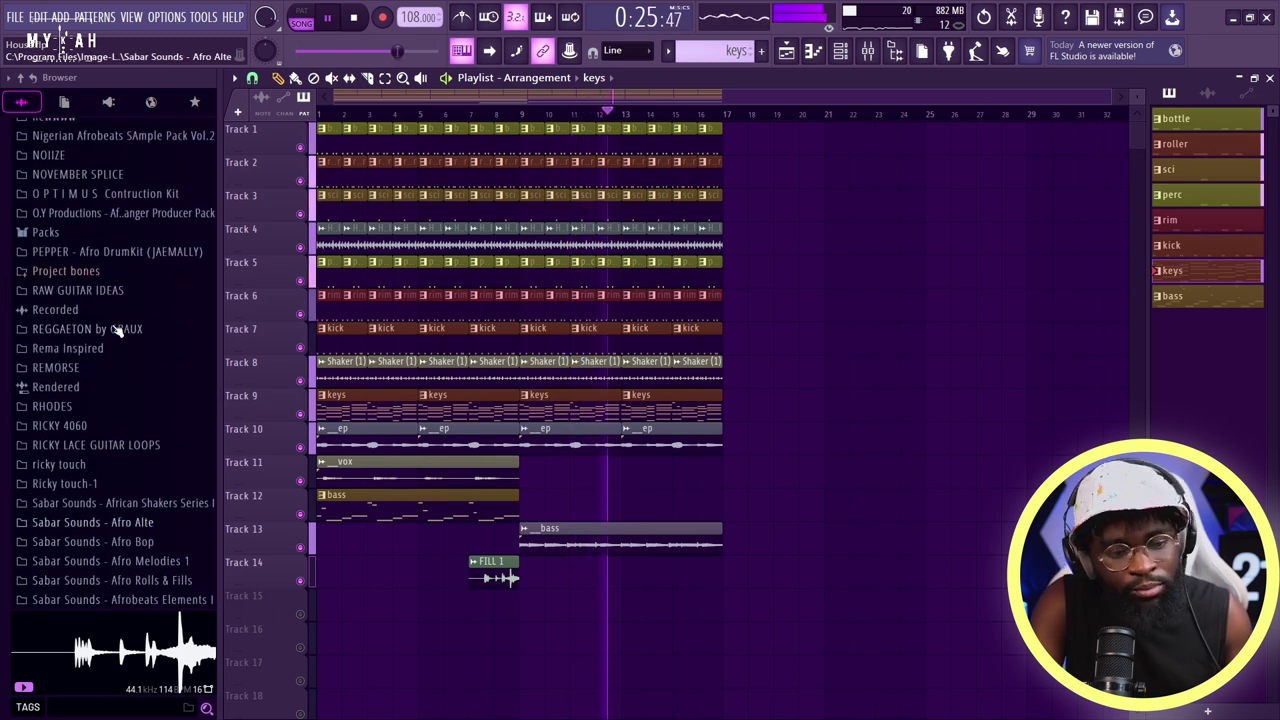
scroll(117, 331, "up", 3)
scroll(117, 331, "down", 5)
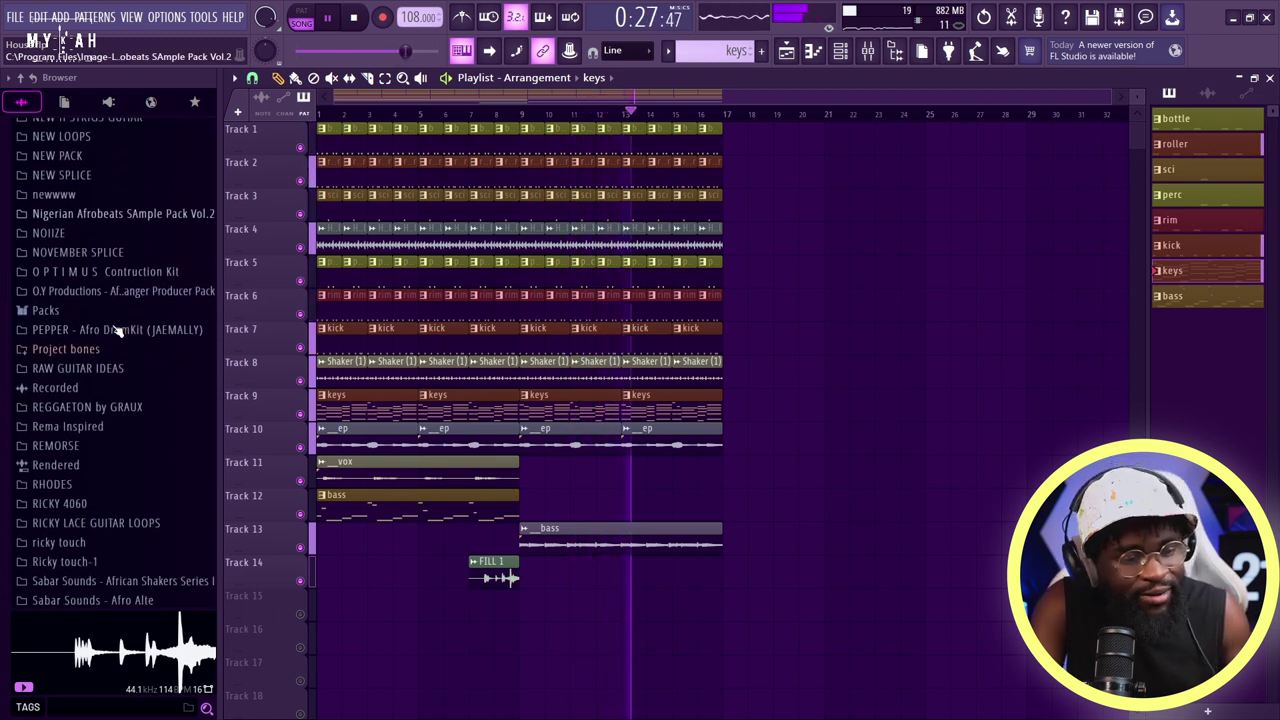
scroll(117, 331, "down", 6)
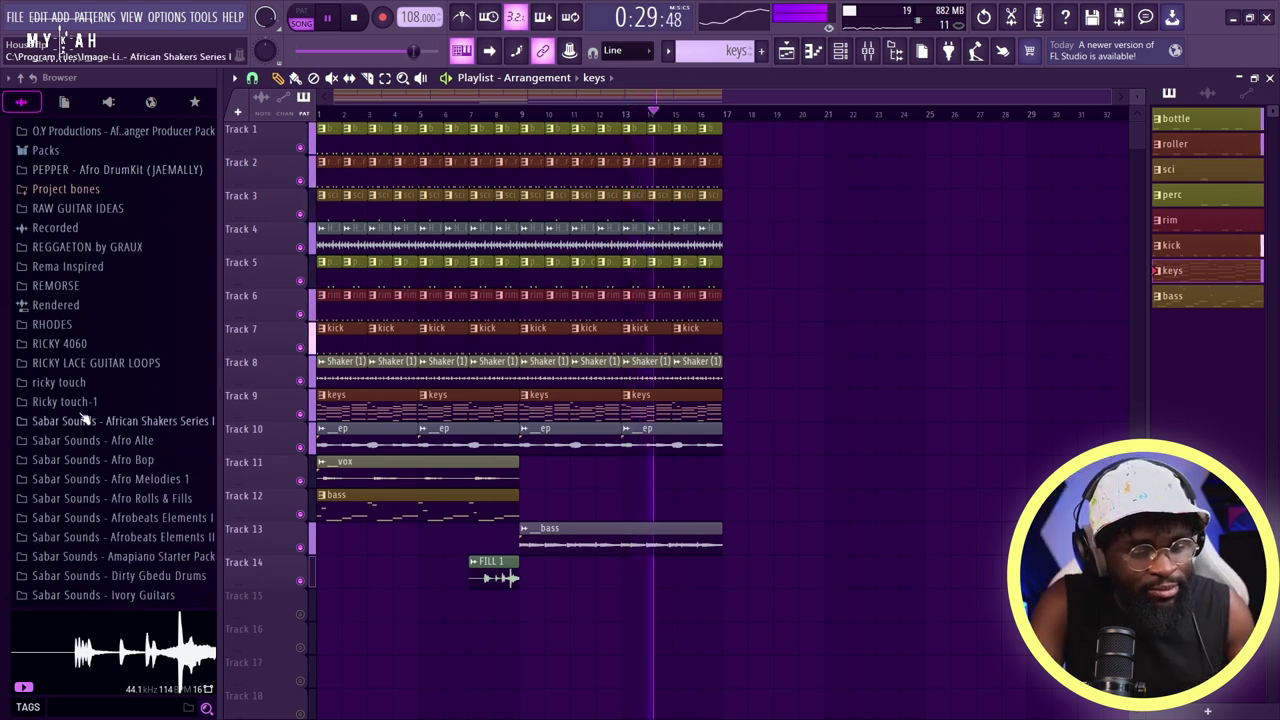
scroll(85, 420, "down", 6)
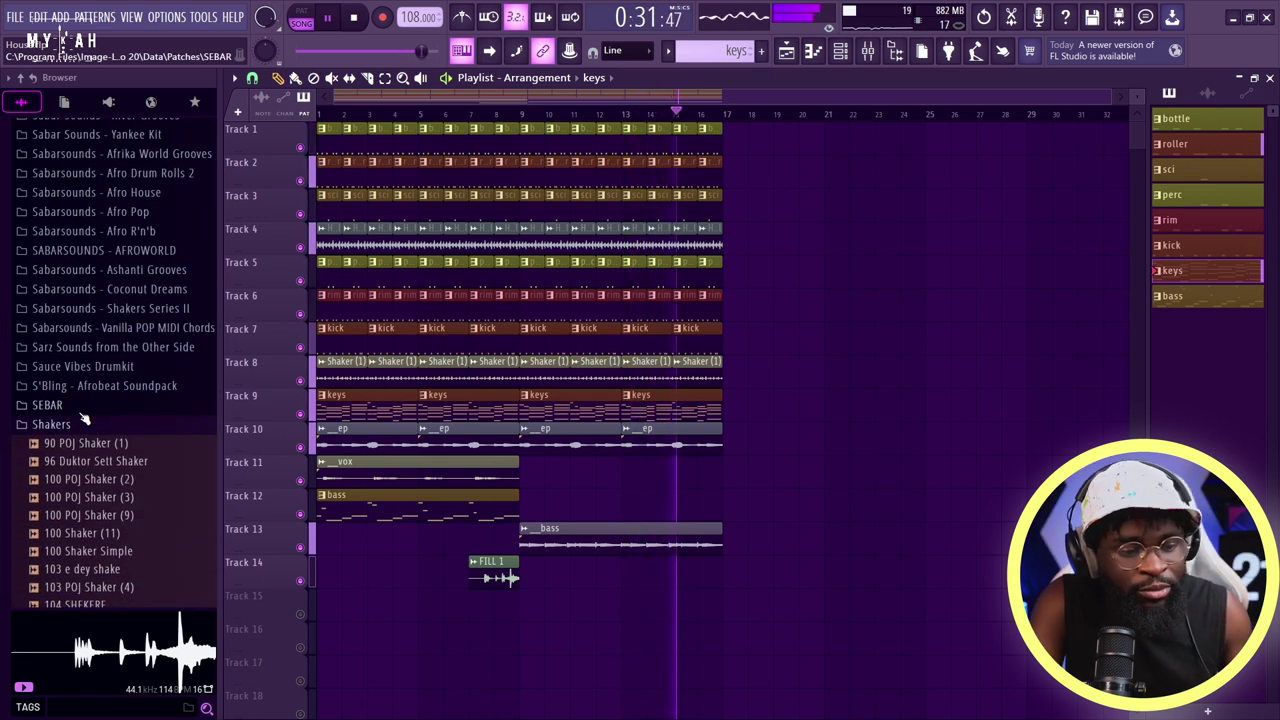
left_click(90, 427)
scroll(80, 400, "up", 7)
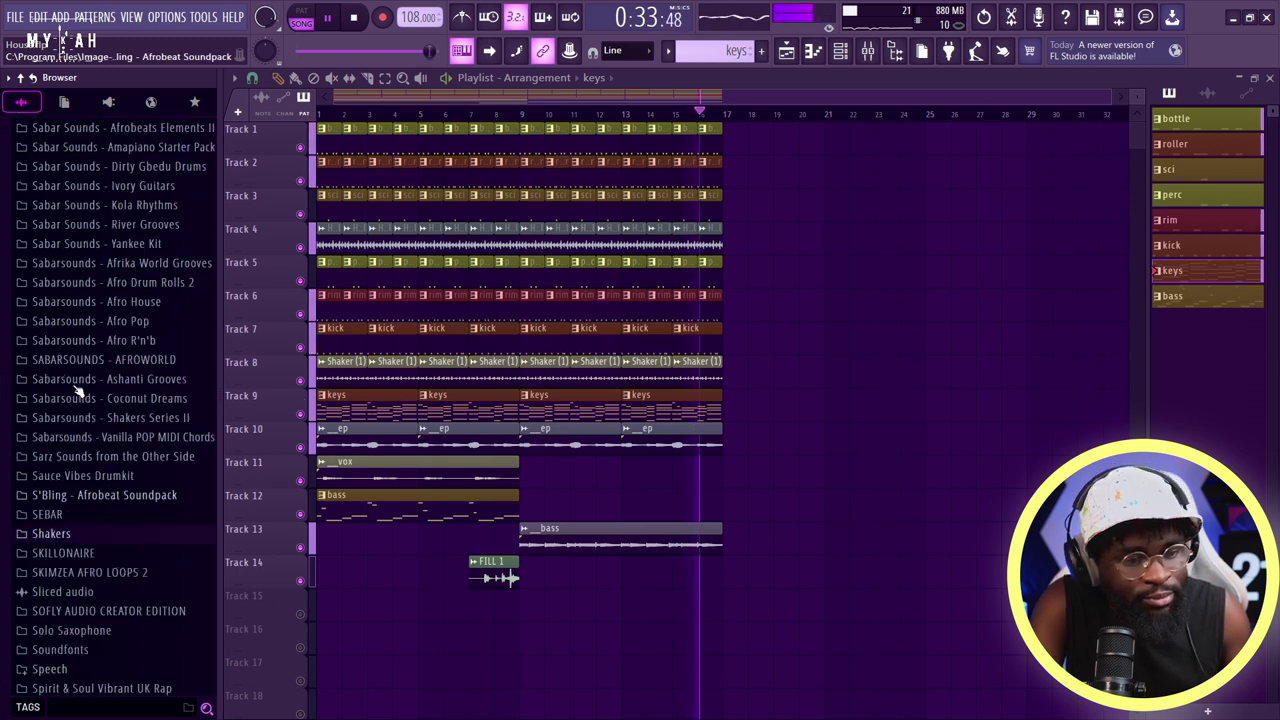
scroll(78, 393, "up", 4)
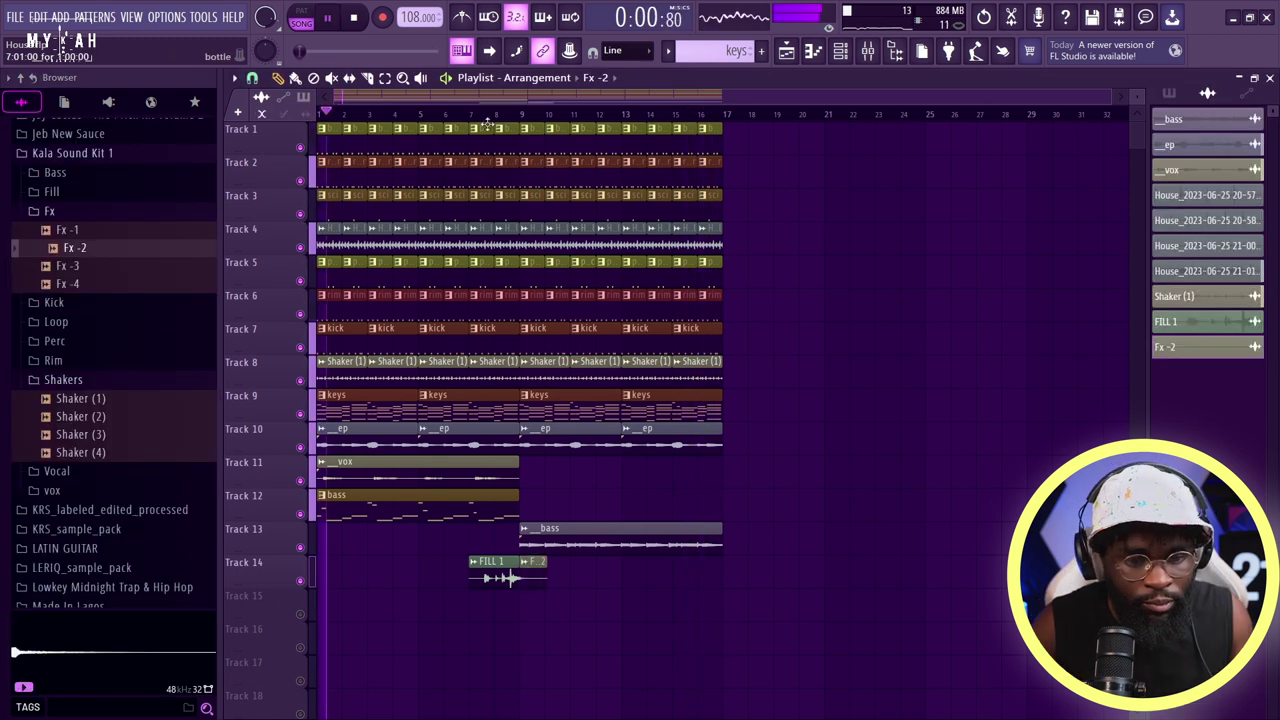
left_click(498, 116)
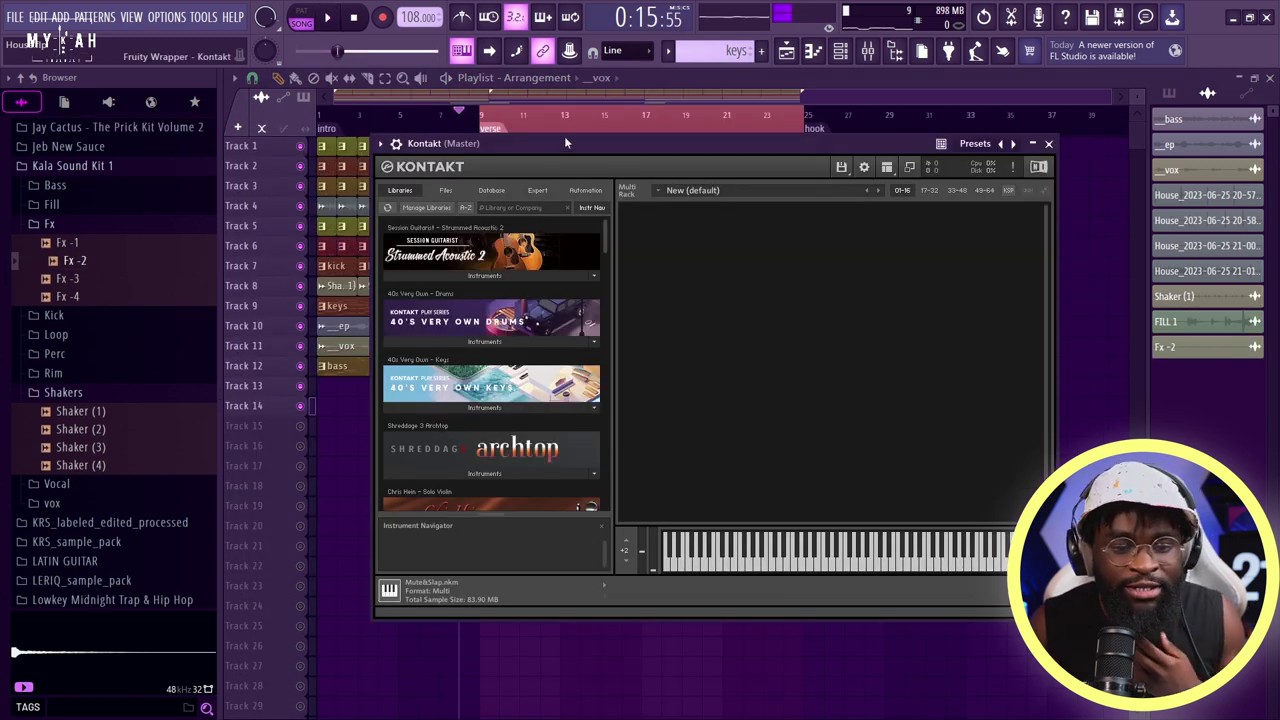
- Find the EXHALE library in Kontakt and open its list of instruments
left_click_drag(564, 143, 577, 134)
scroll(532, 400, "down", 4)
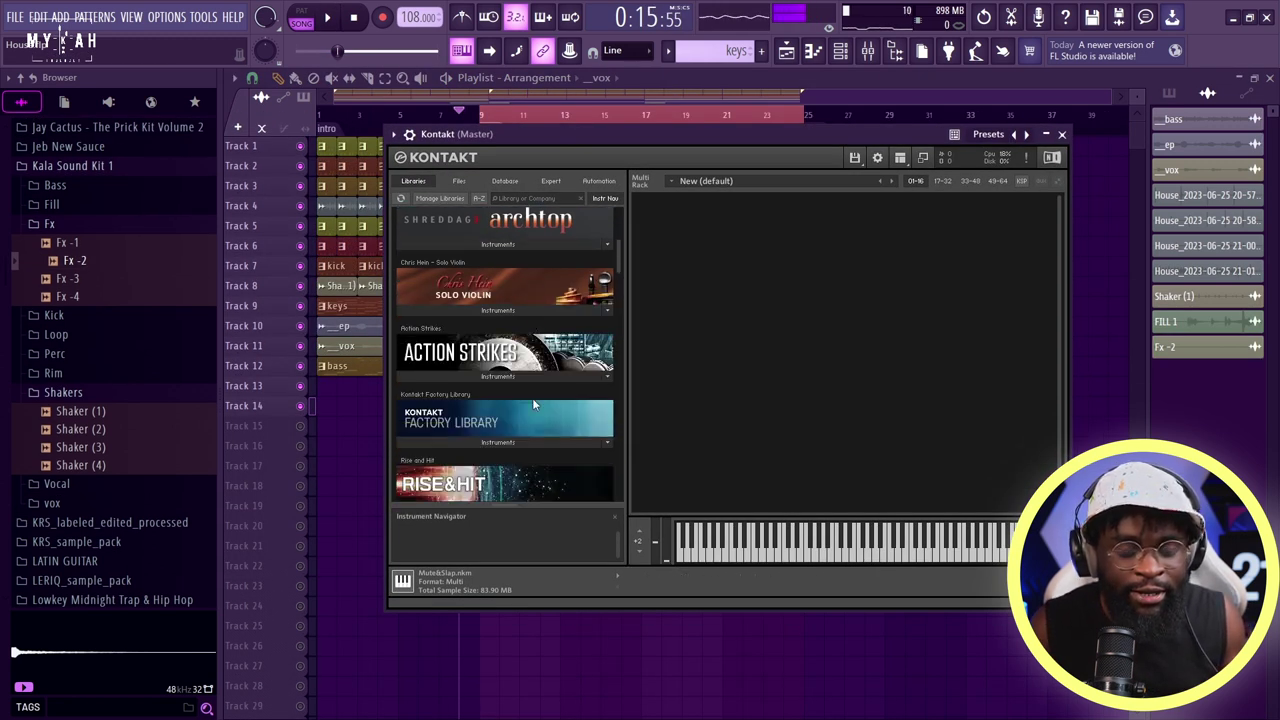
scroll(532, 398, "down", 2)
left_click_drag(613, 289, 626, 430)
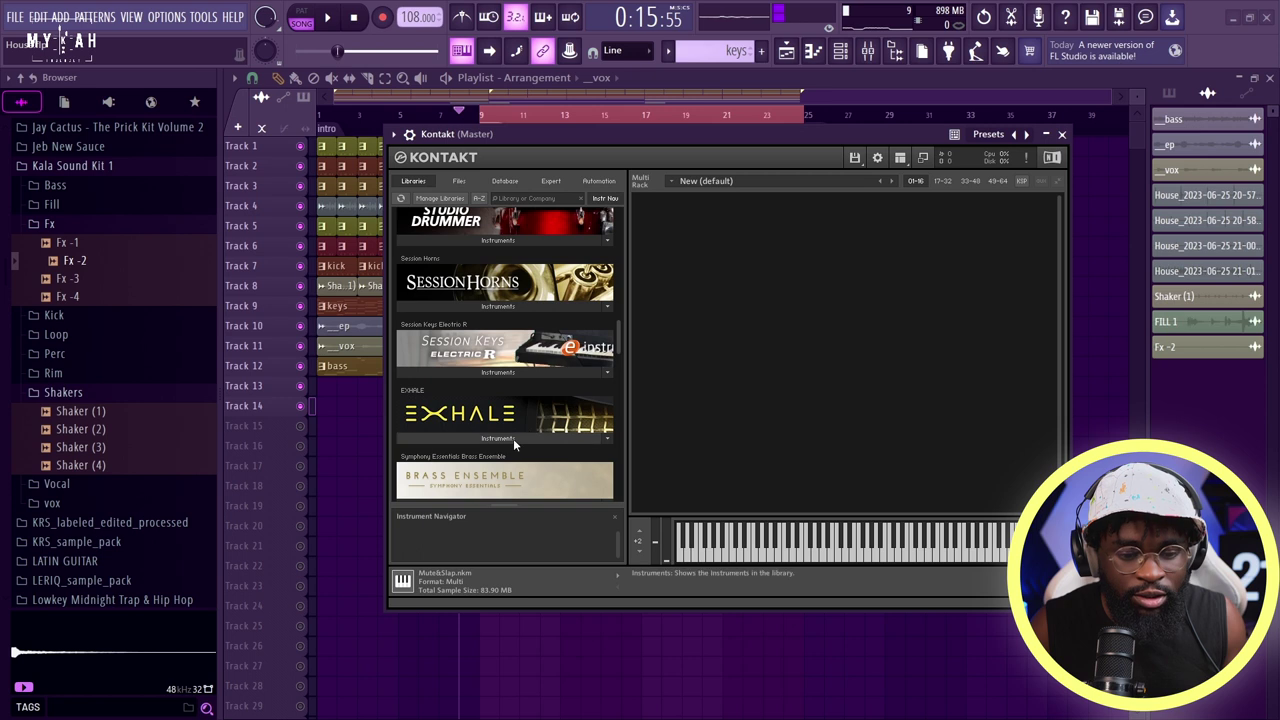
left_click(498, 438)
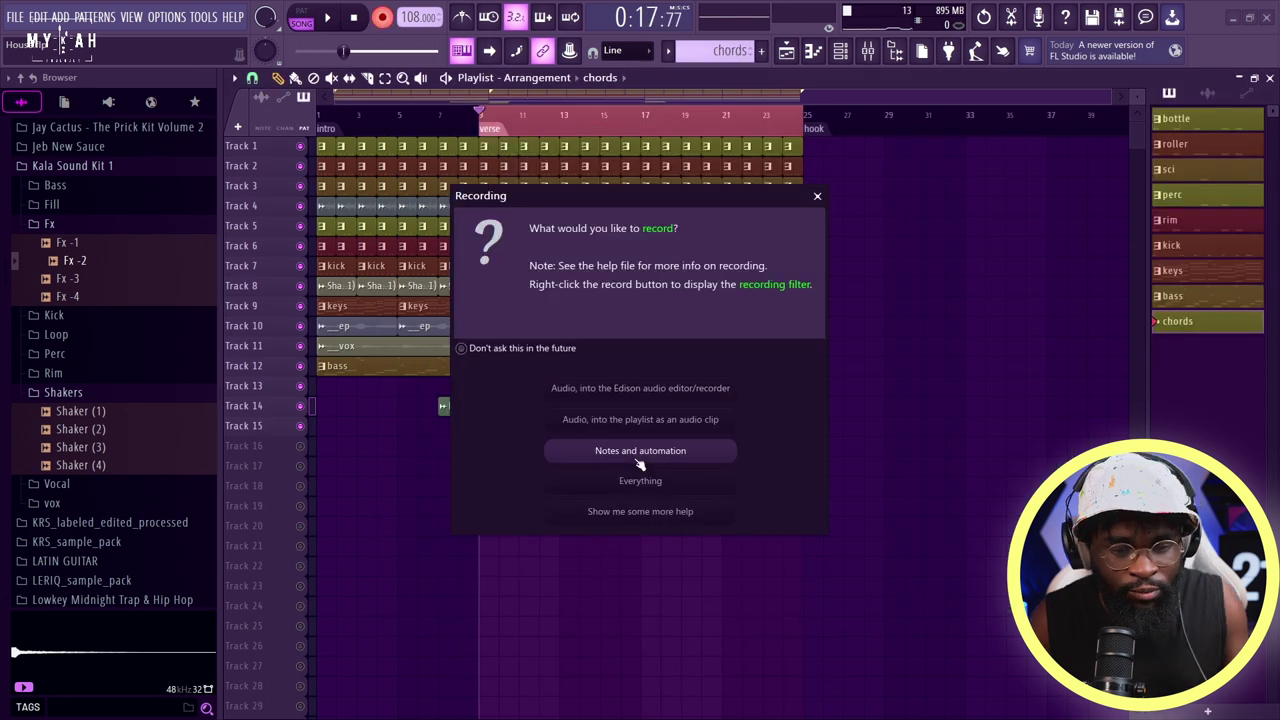
- Record notes and automation into the chords pattern on Track 15 over verse bars 9 to 16
left_click(480, 455)
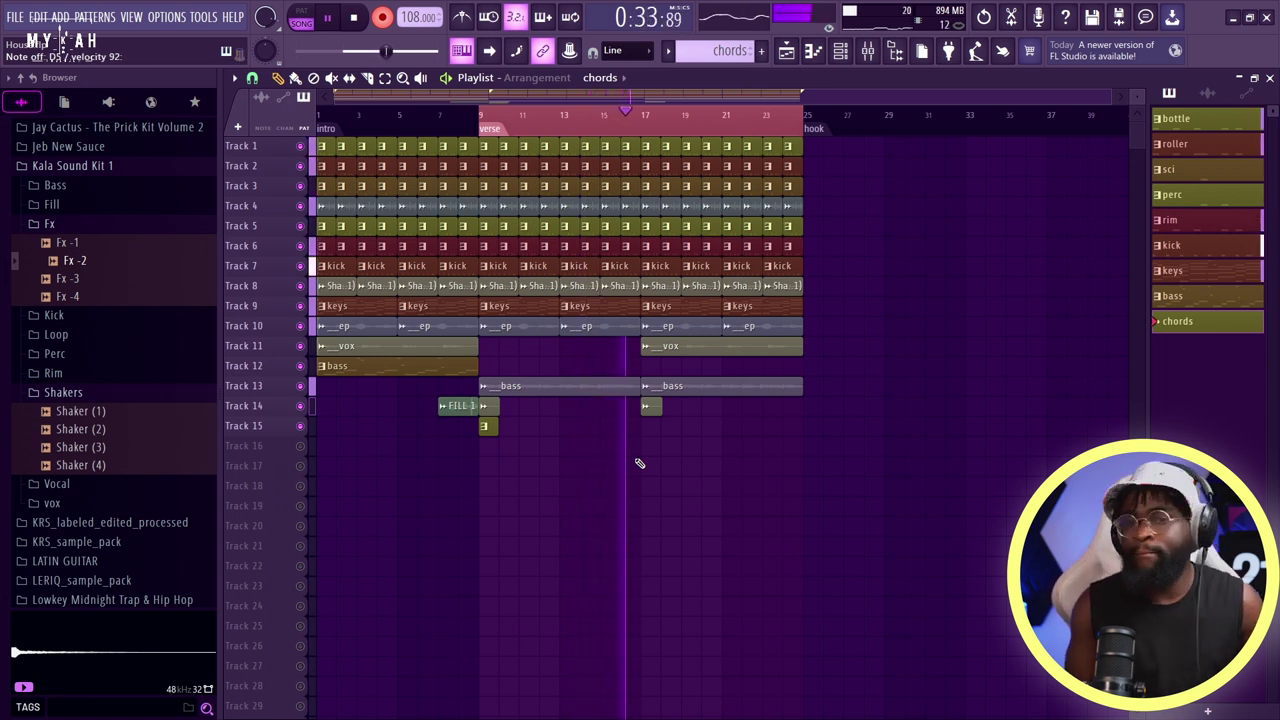
key("space")
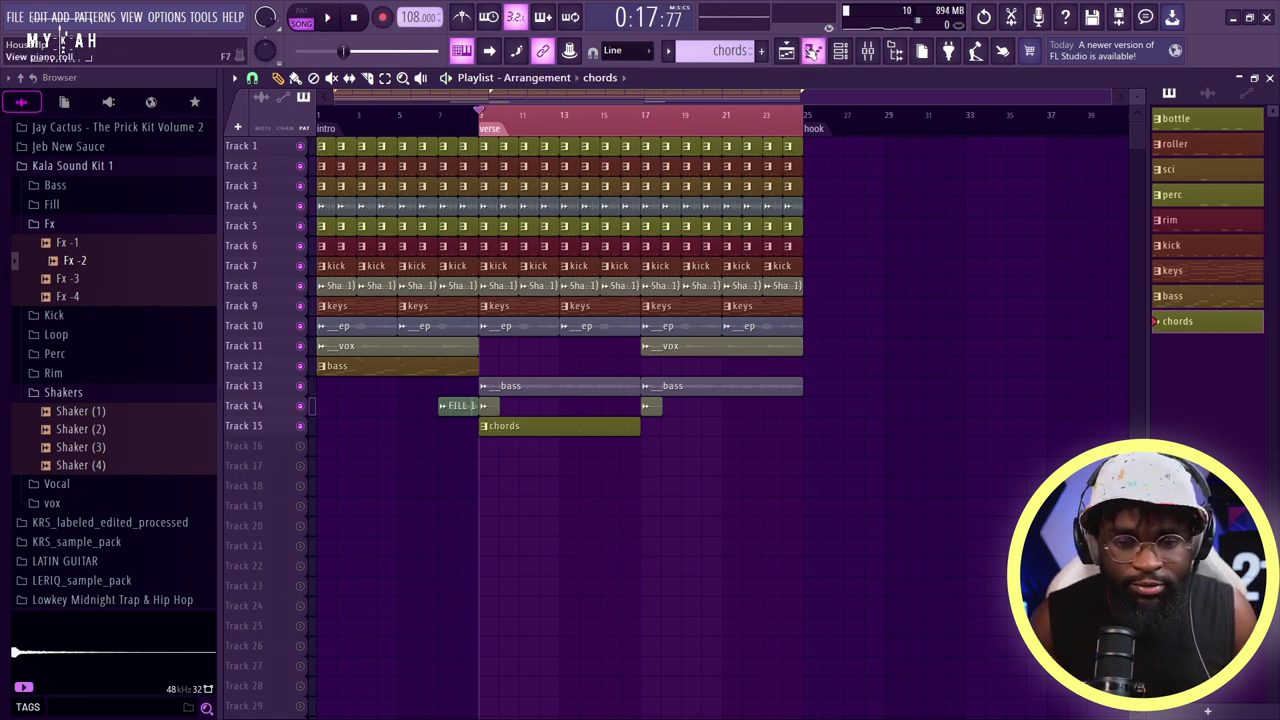
- Quantize the notes of the chords pattern in the piano roll and scale their velocities with an offset of 26%
left_click(812, 50)
key("space")
scroll(488, 438, "down", 3)
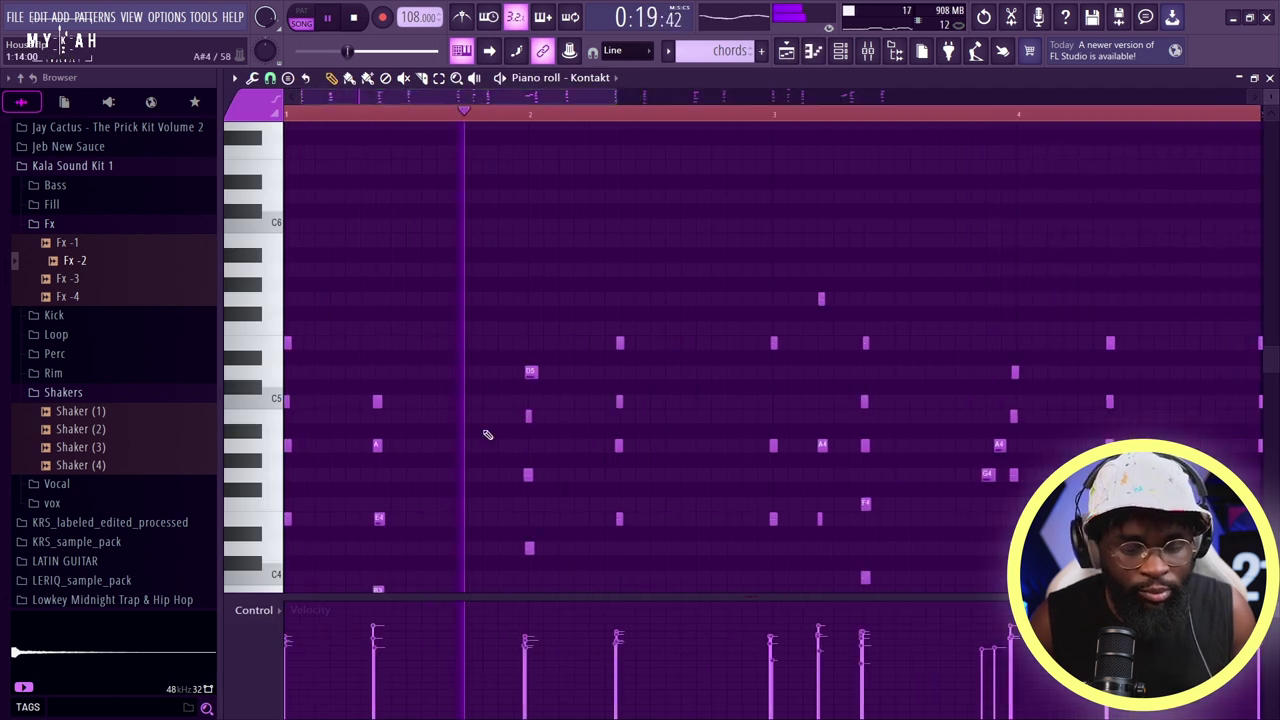
key("space")
key("alt+x")
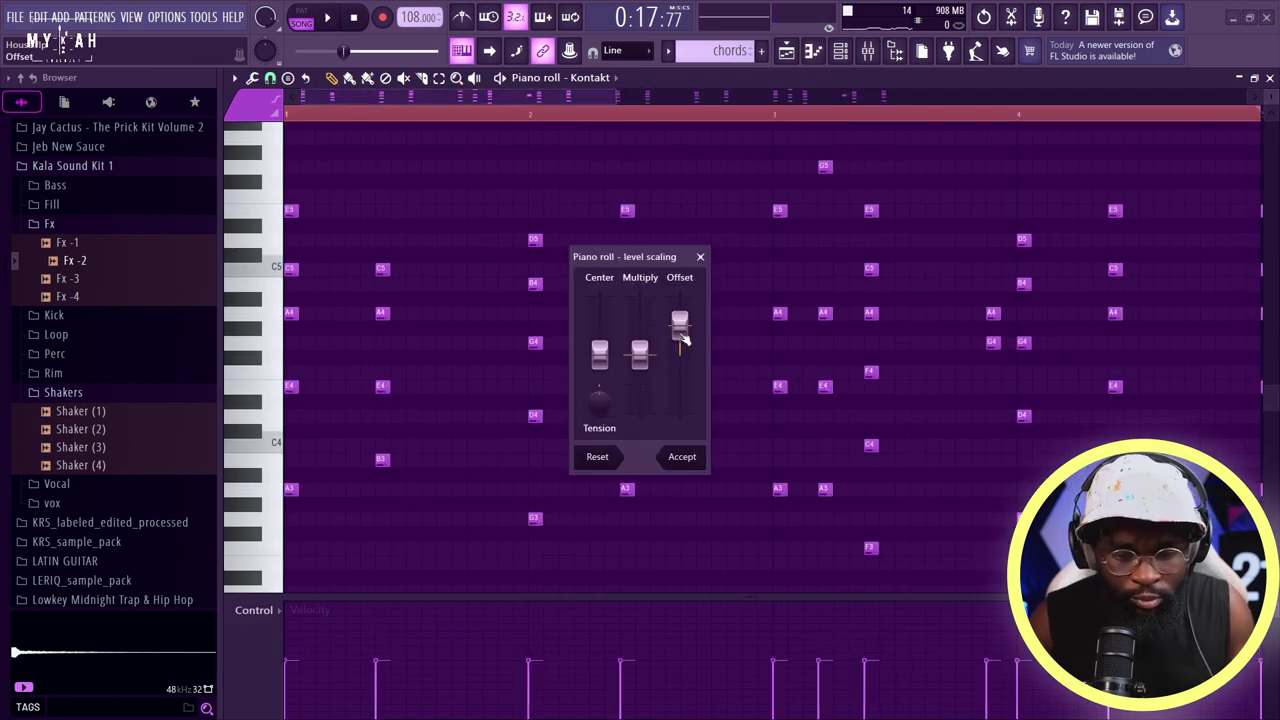
left_click_drag(681, 336, 681, 354)
key("space")
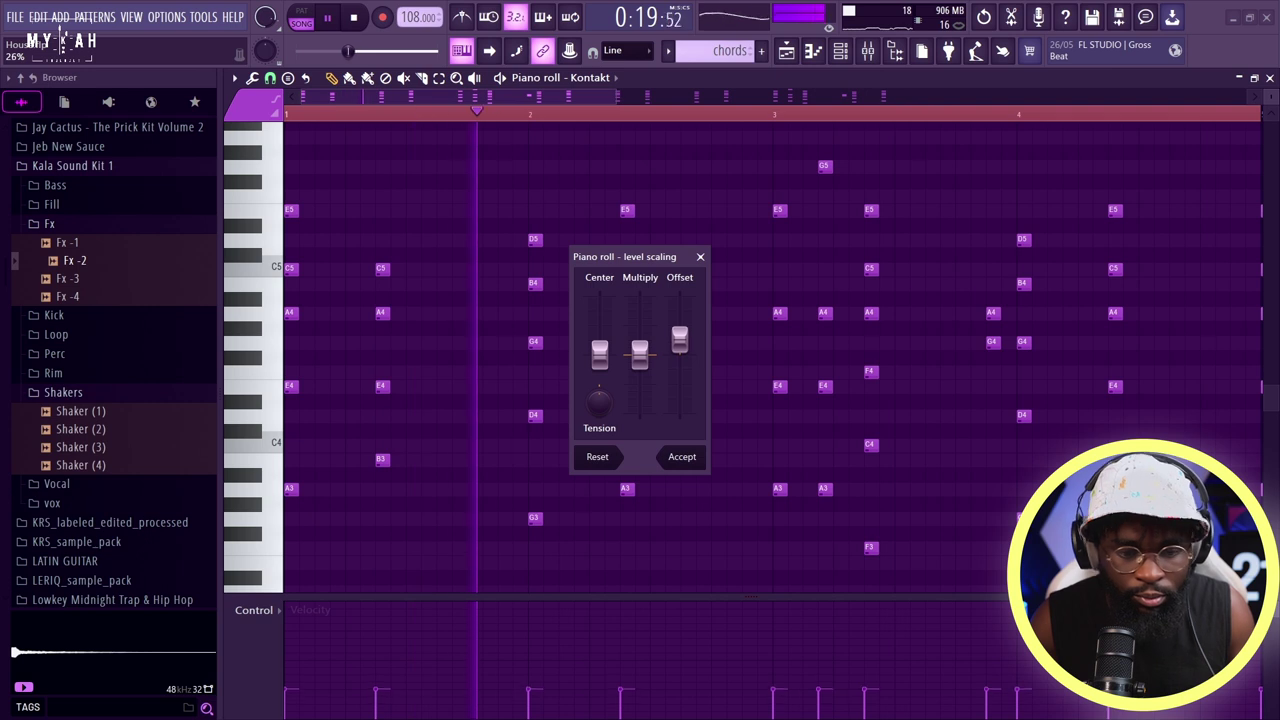
left_click(682, 456)
key("space")
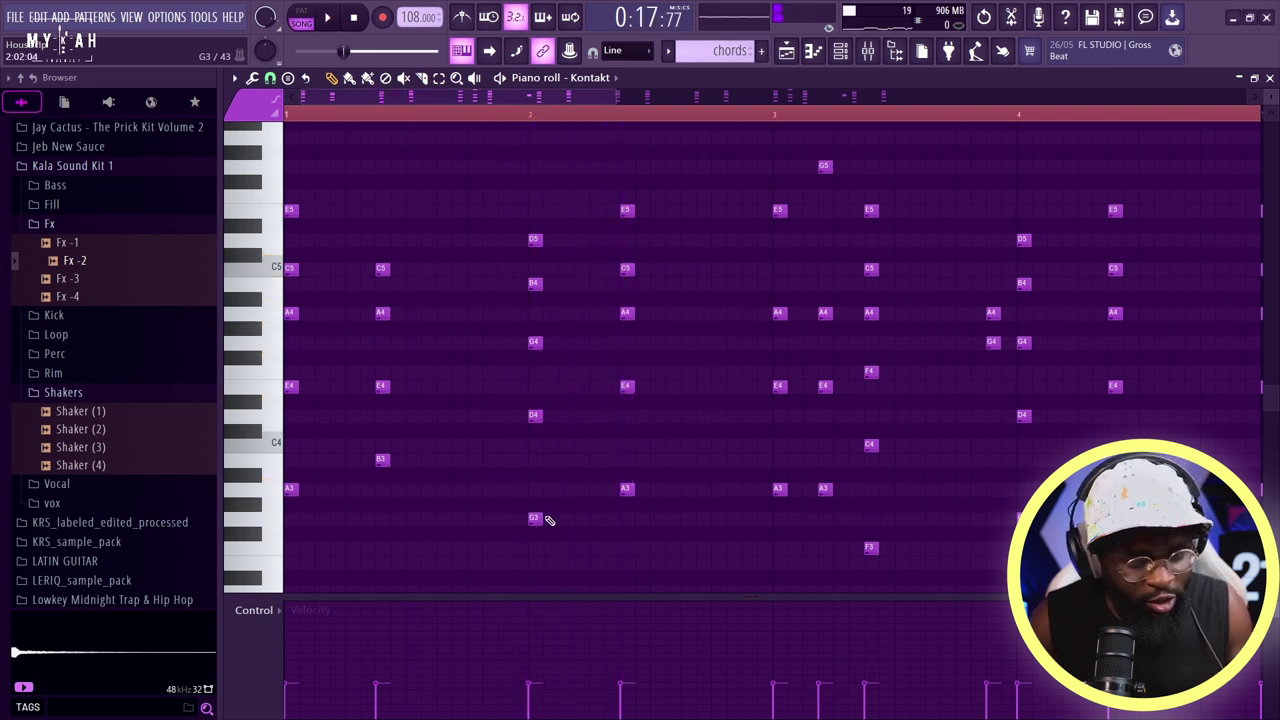
- Shorten all notes of the chords pattern together and play the result
key("ctrl+a")
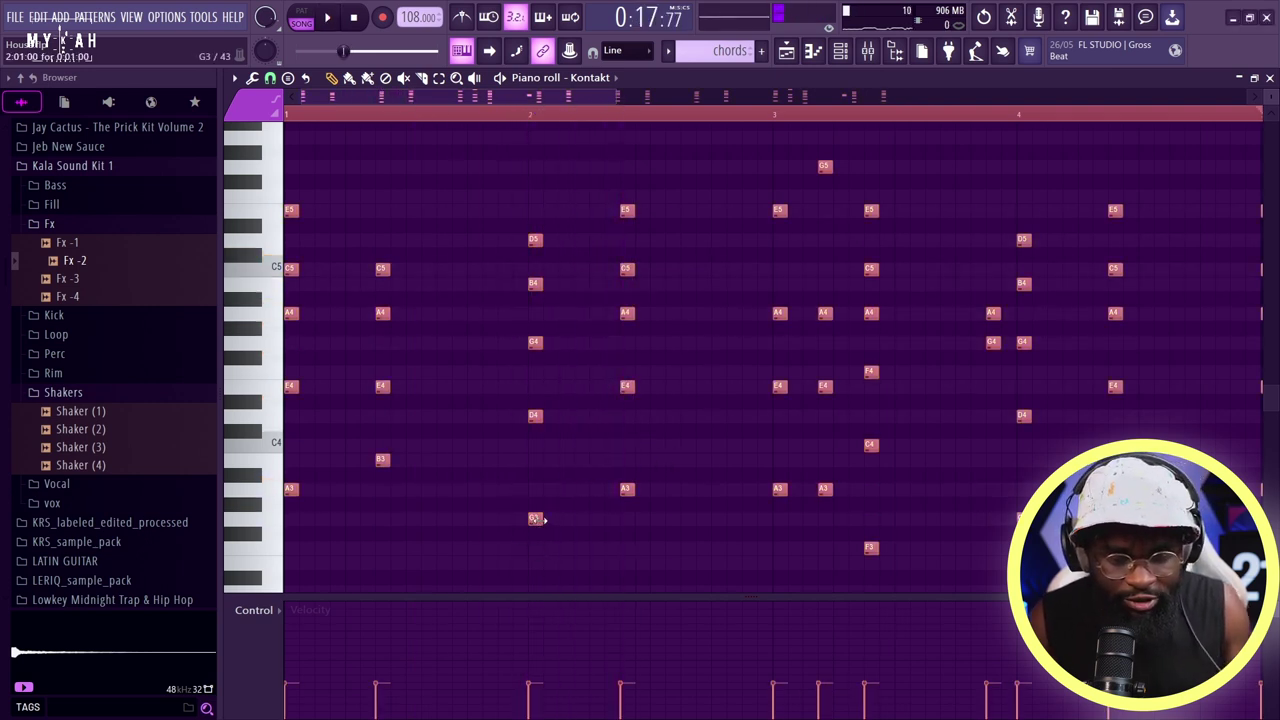
left_click_drag(541, 520, 531, 533)
key("space")
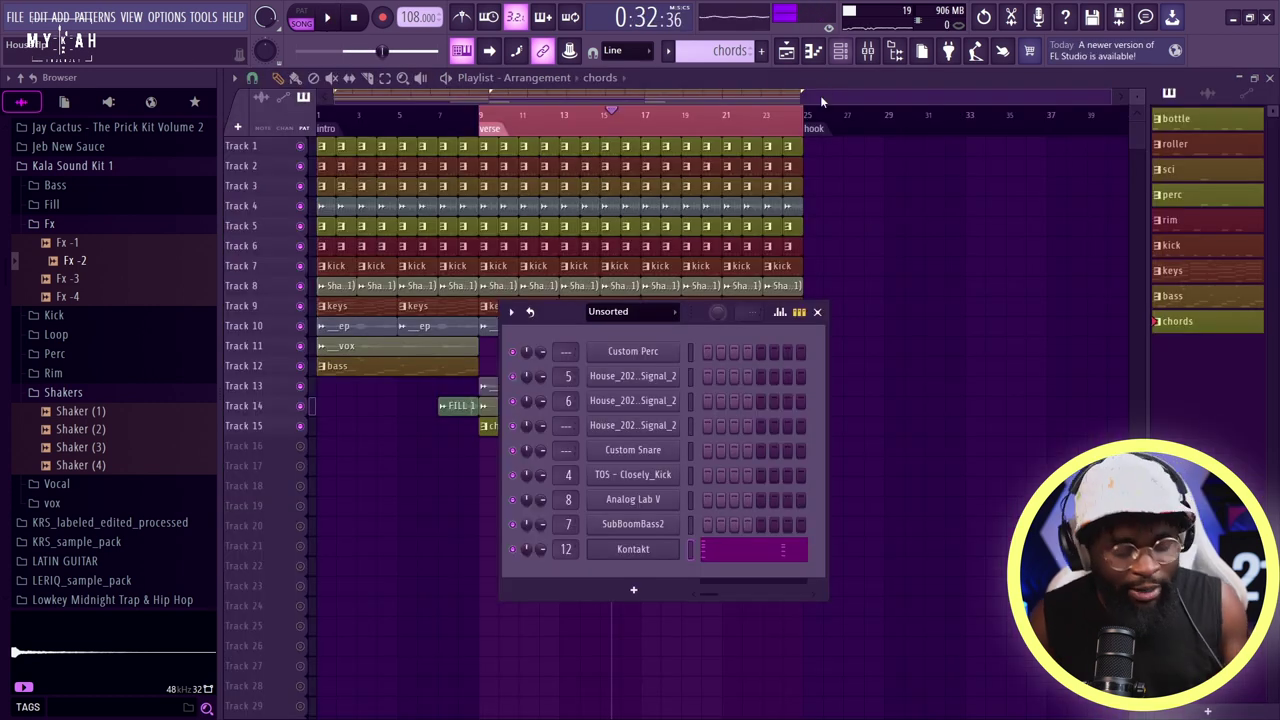
- Add a second Kontakt channel and record a note into the vox pattern on Track 16 at bar 9
left_click(635, 592)
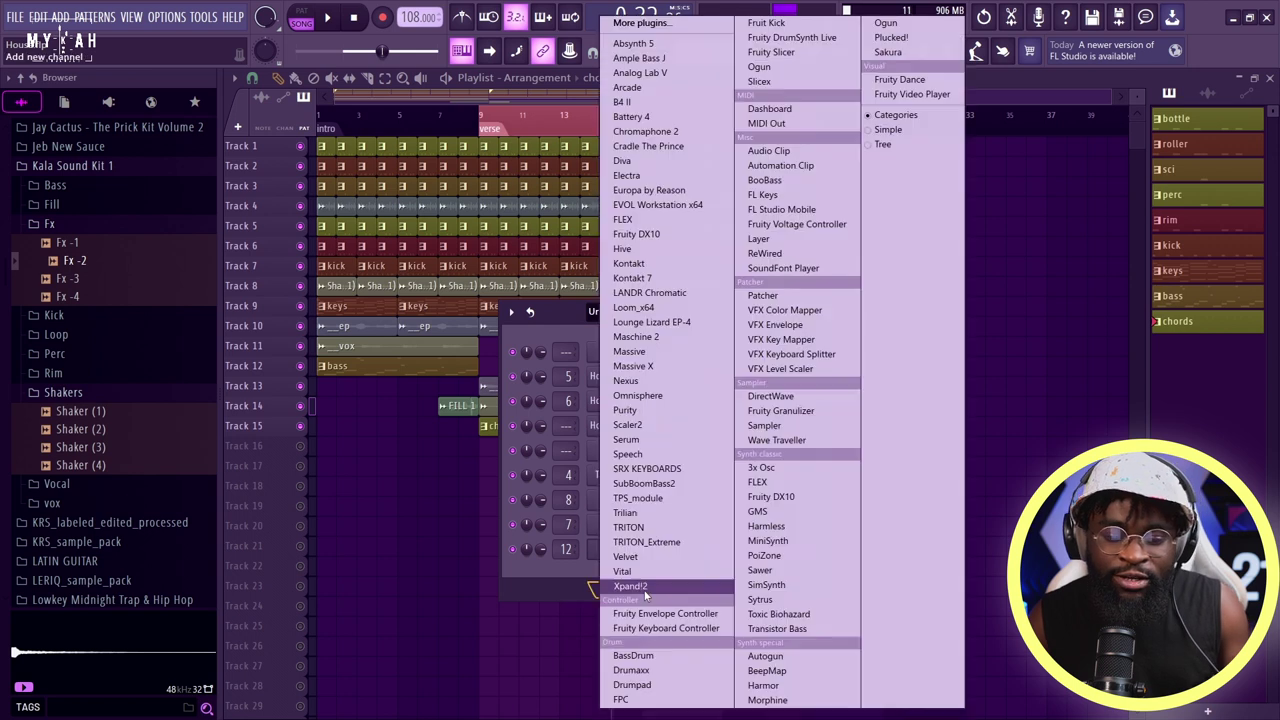
left_click(657, 265)
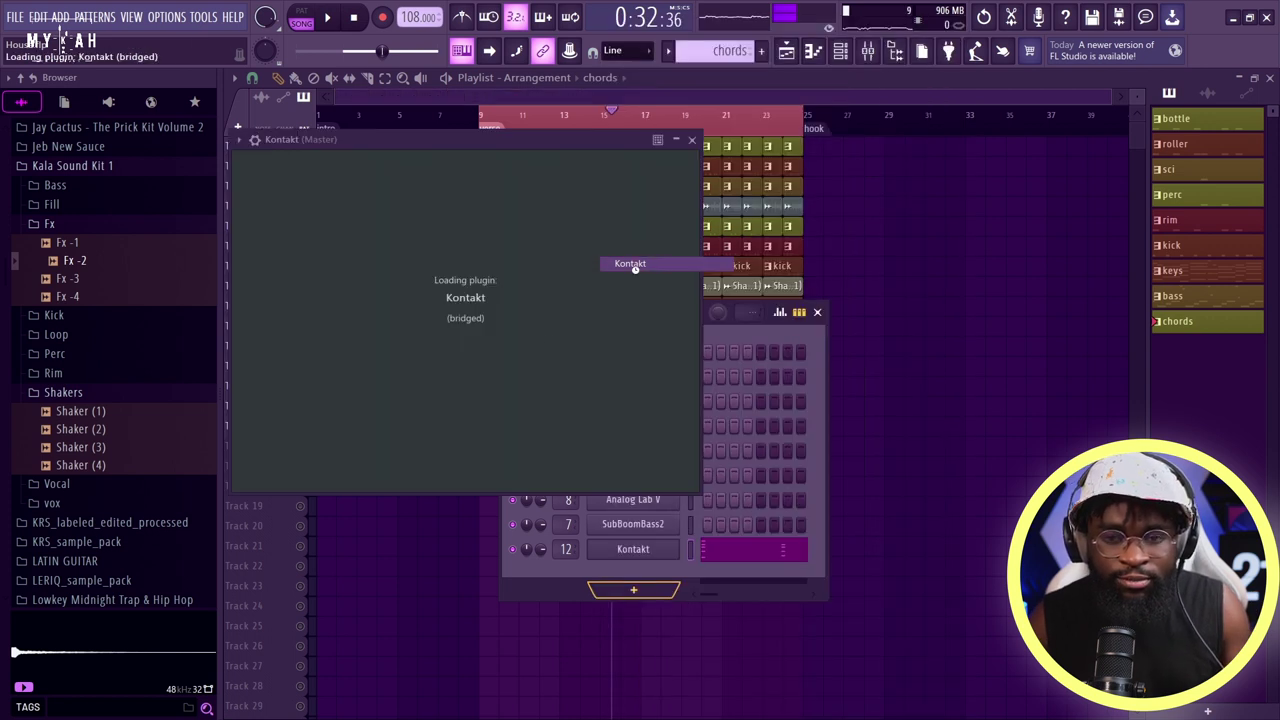
left_click(329, 18)
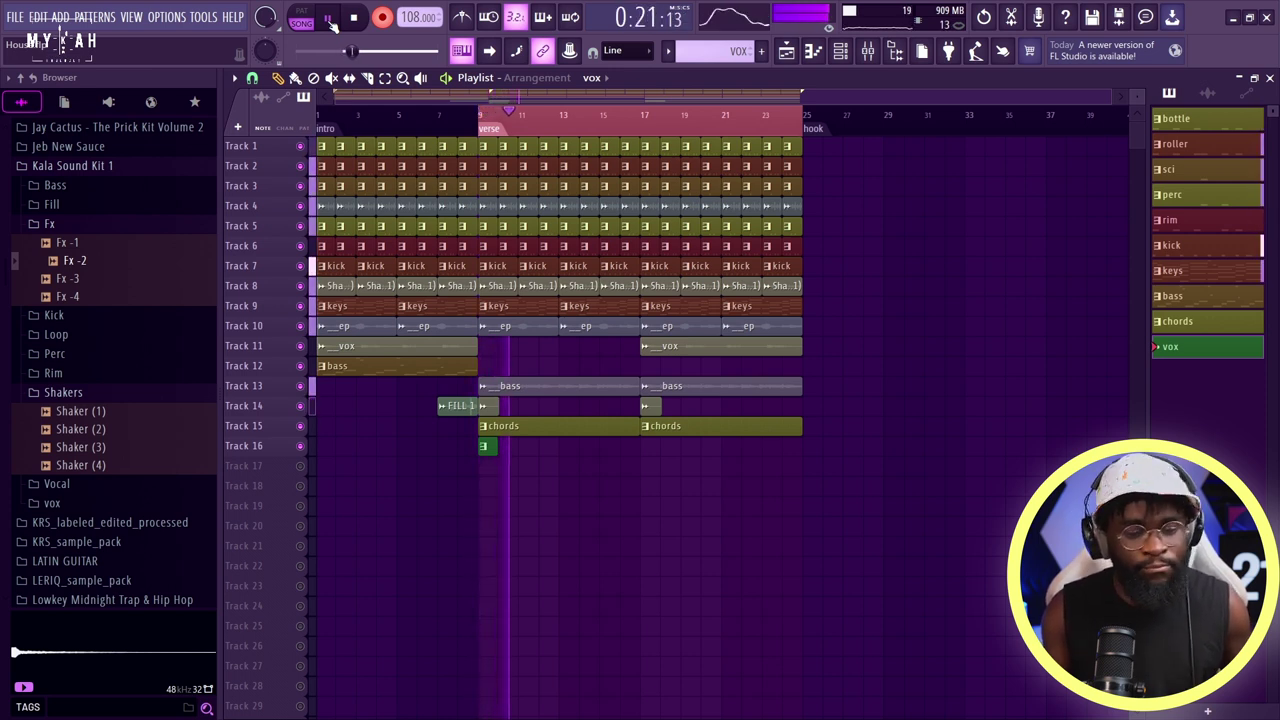
key("space")
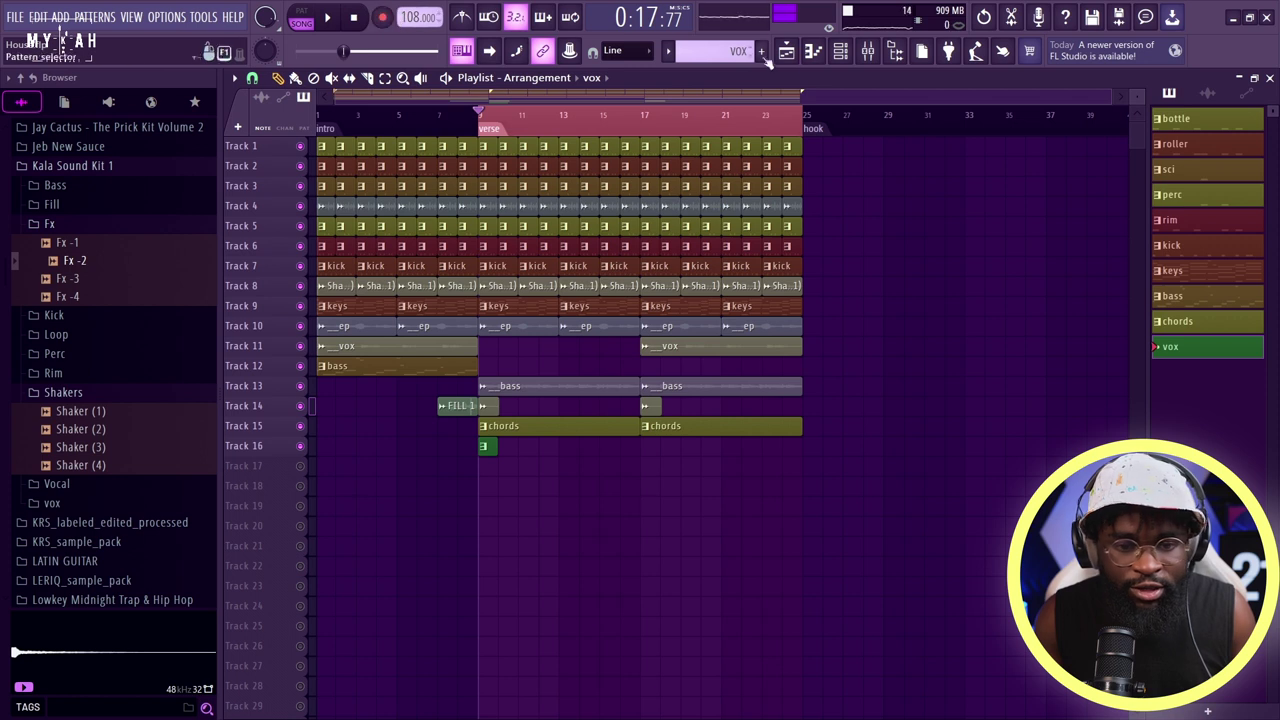
- Shorten the G#4 note in the vox pattern to about half a bar and return to the playlist
key("F7")
key("space")
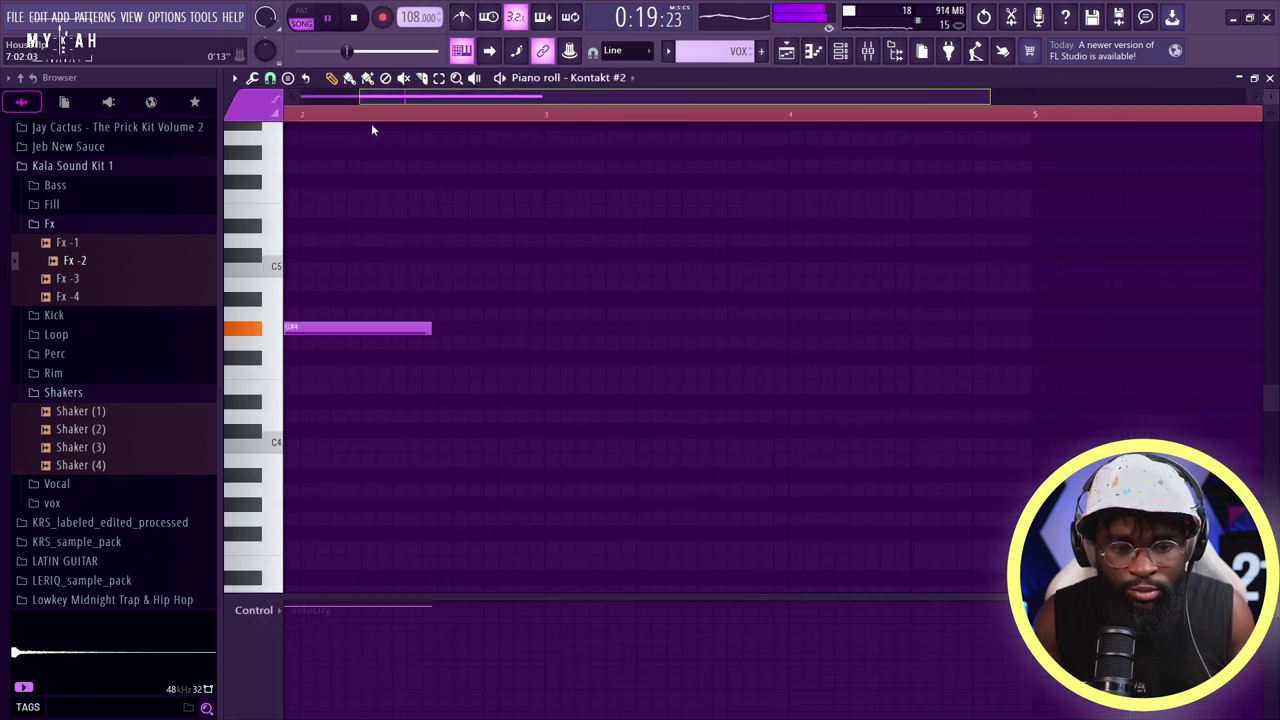
scroll(677, 294, "down", 3)
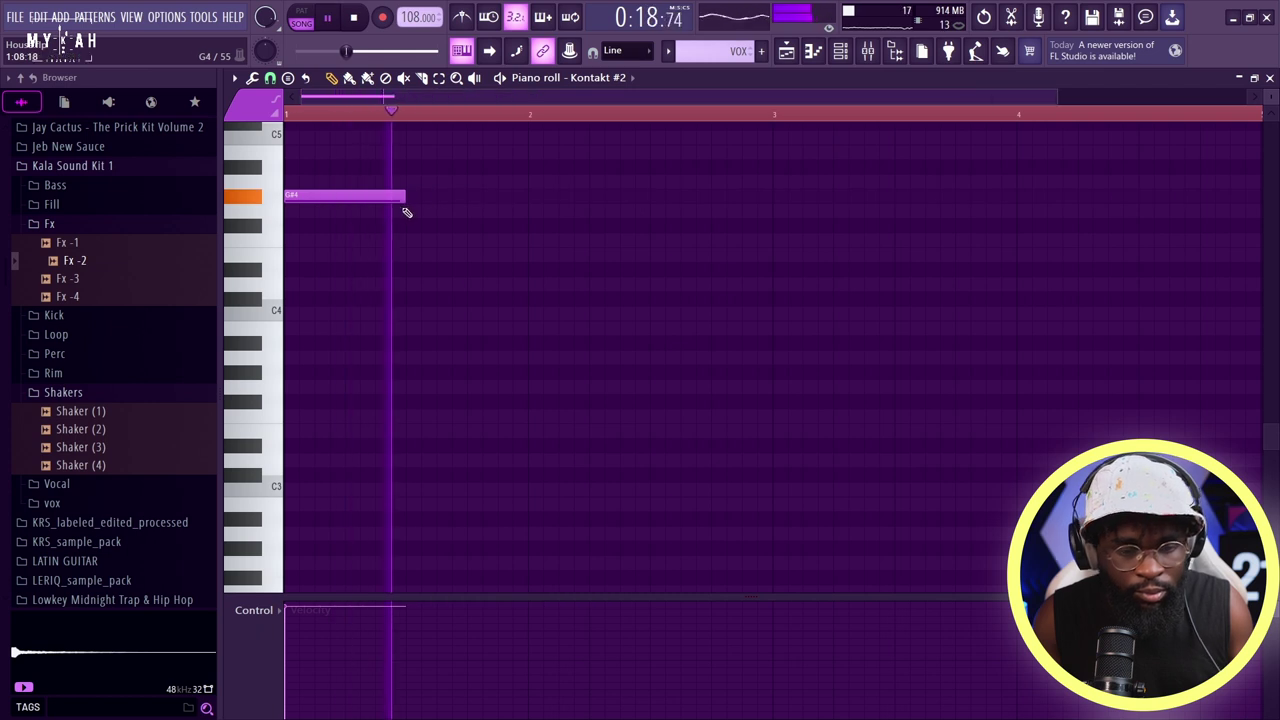
left_click(787, 58)
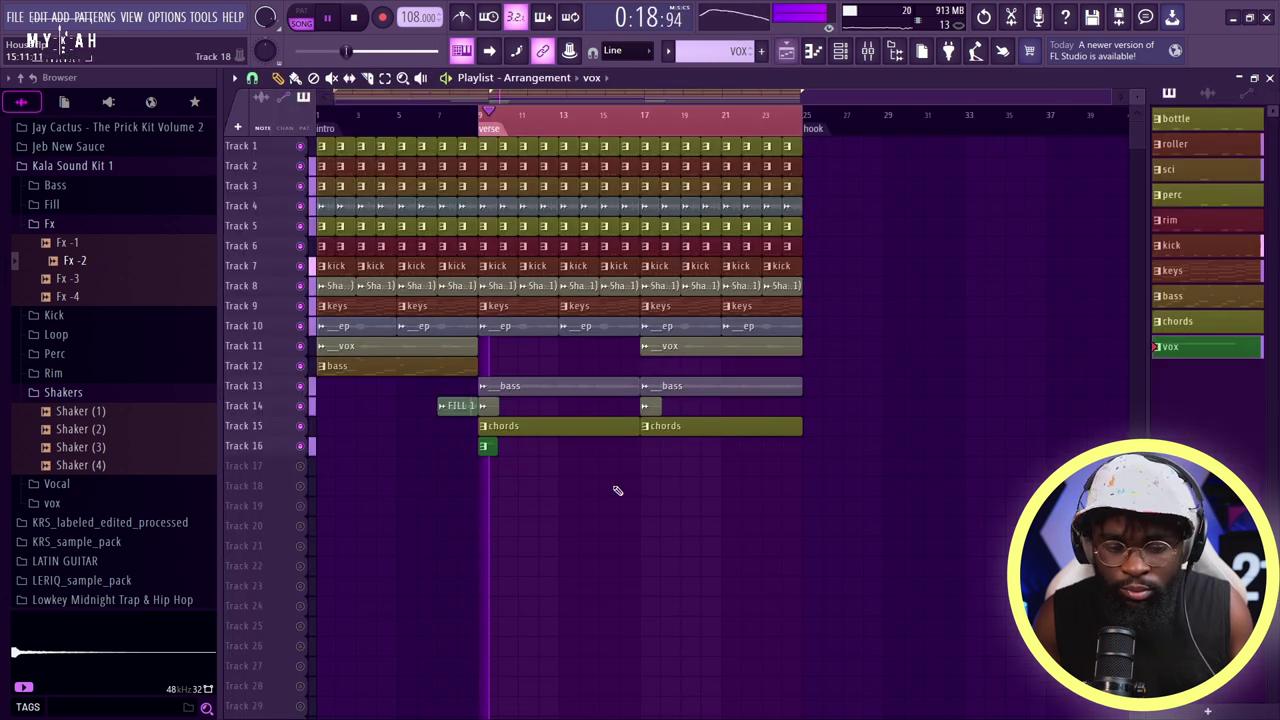
- Render the vox pattern as an audio clip and set the VOCALS mixer track's volume to 90% (-2.3 dB)
right_click(1170, 348)
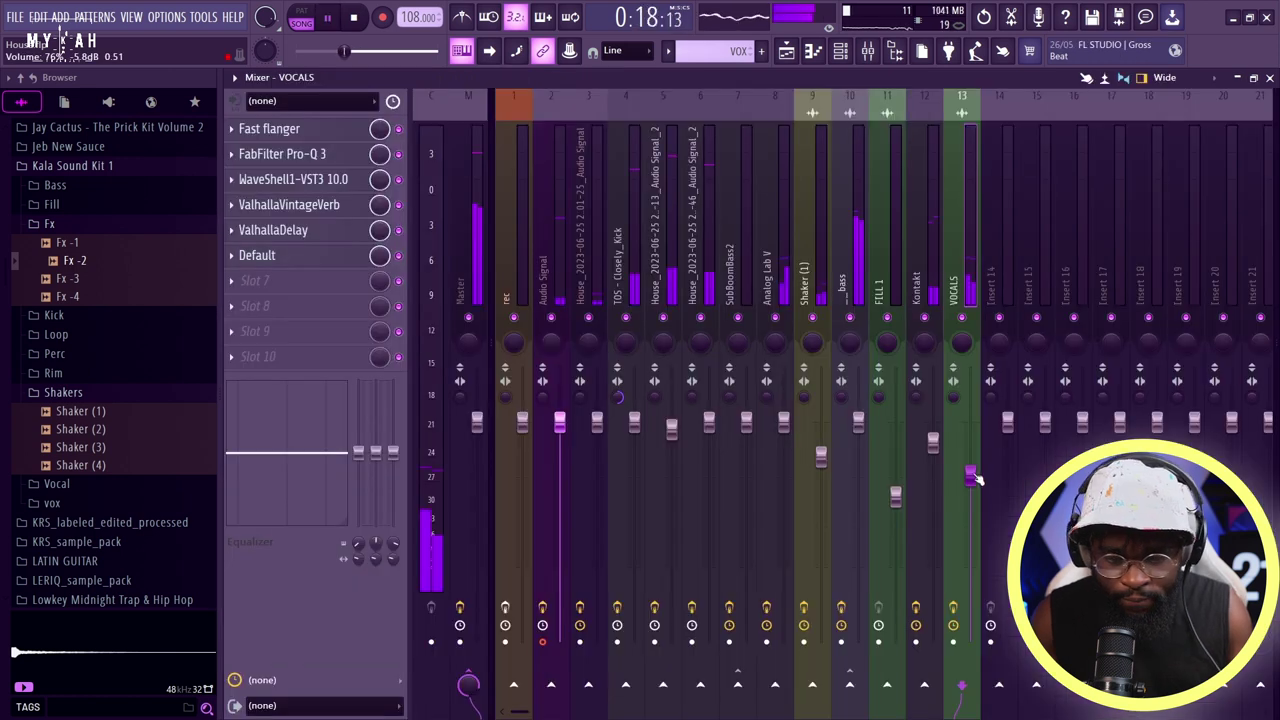
right_click(975, 460)
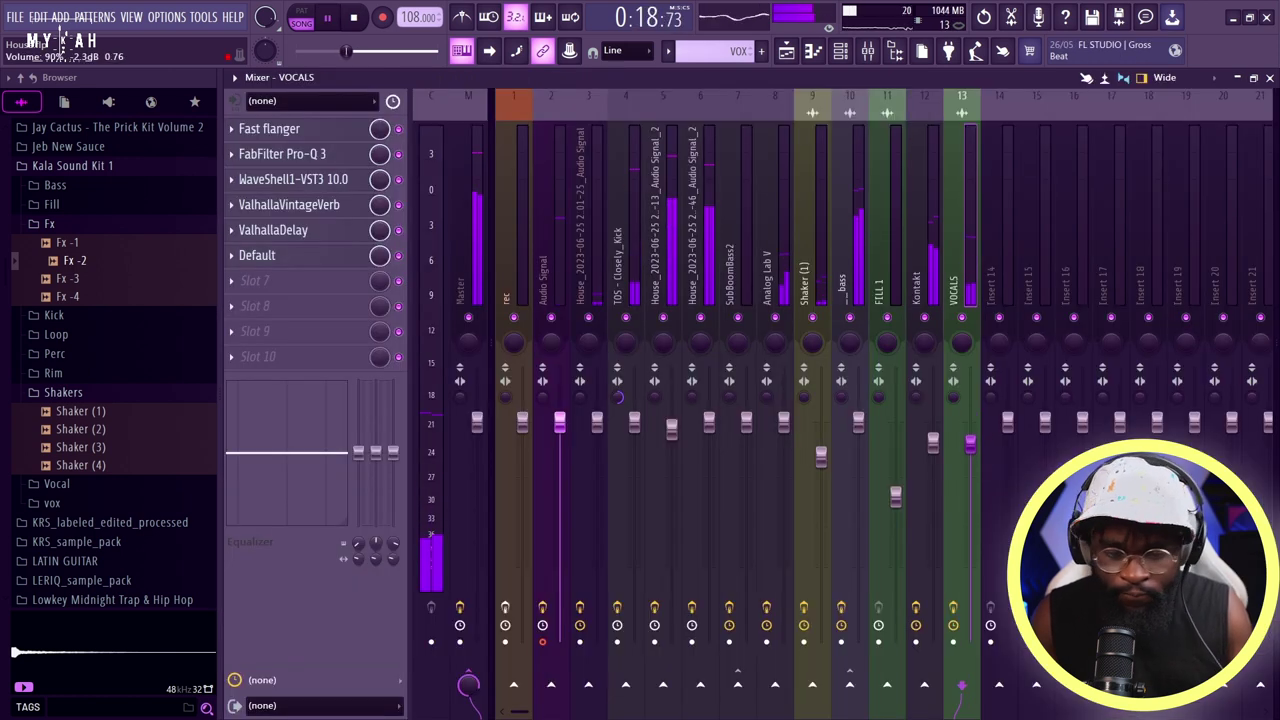
- Show the Unsorted channels in the channel rack and open the Kontakt #2 instrument
key("F6")
left_click(601, 311)
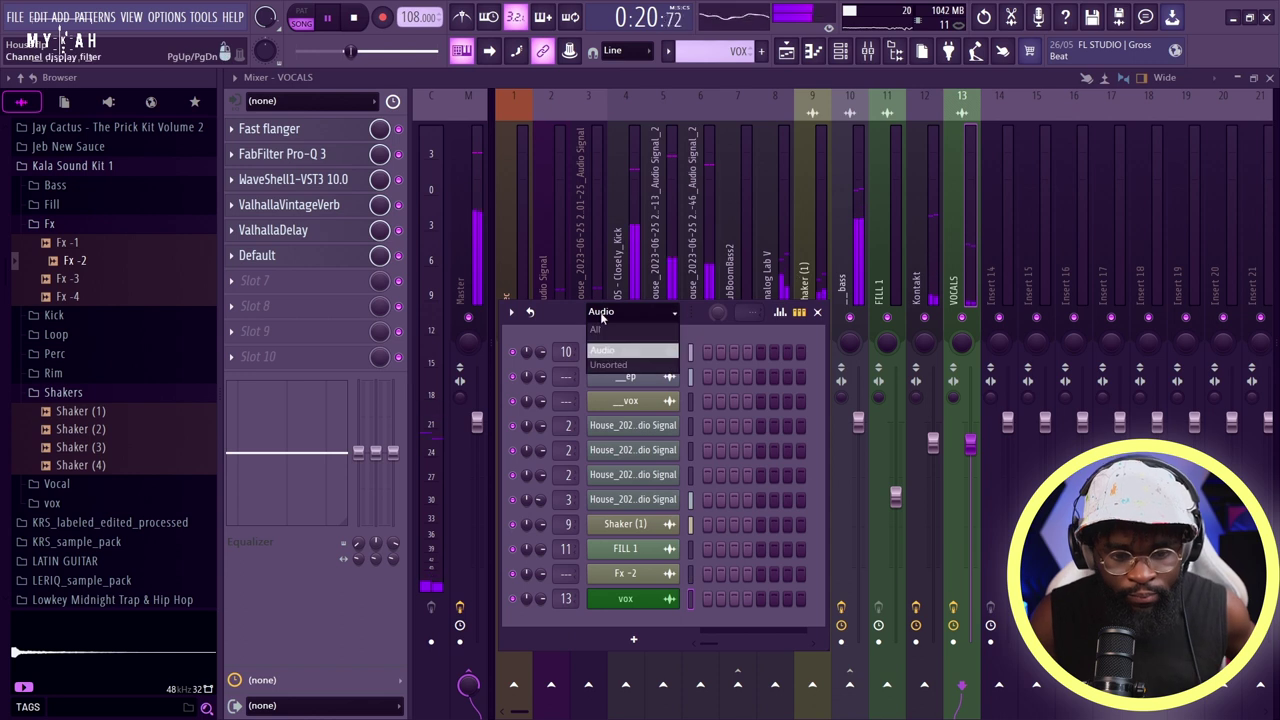
left_click(630, 366)
right_click(592, 573)
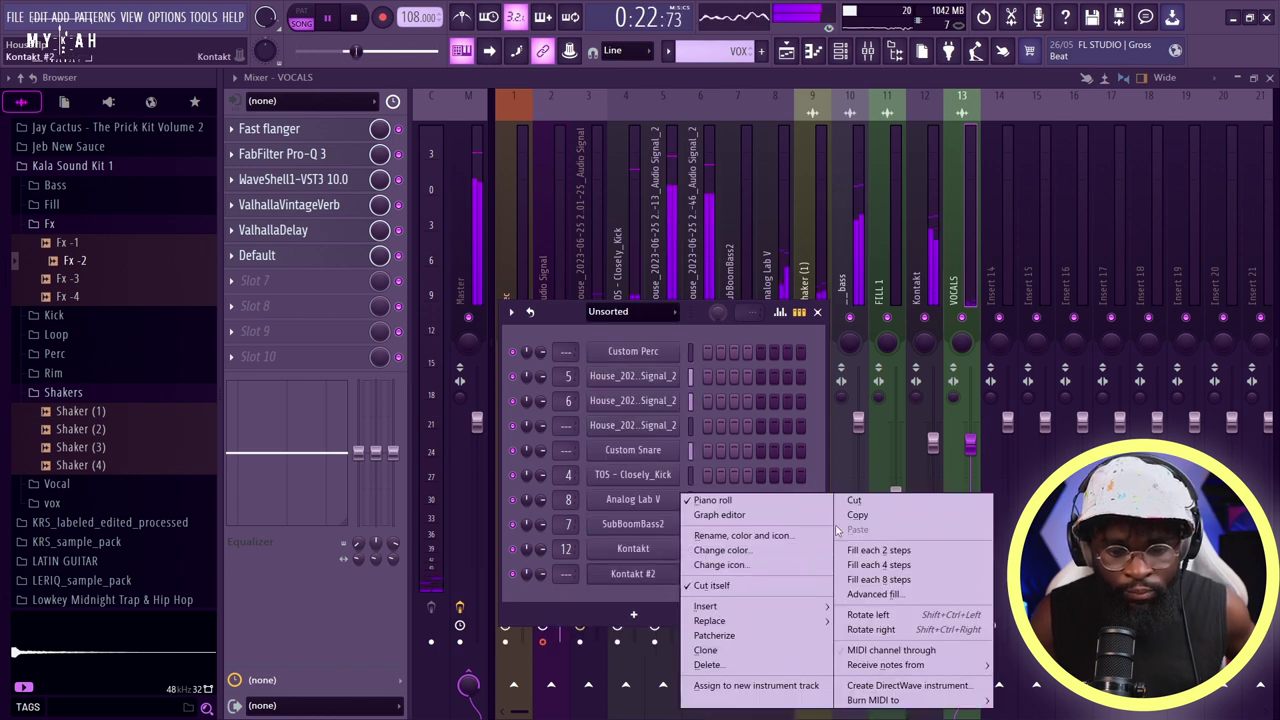
left_click(652, 566)
left_click(650, 576)
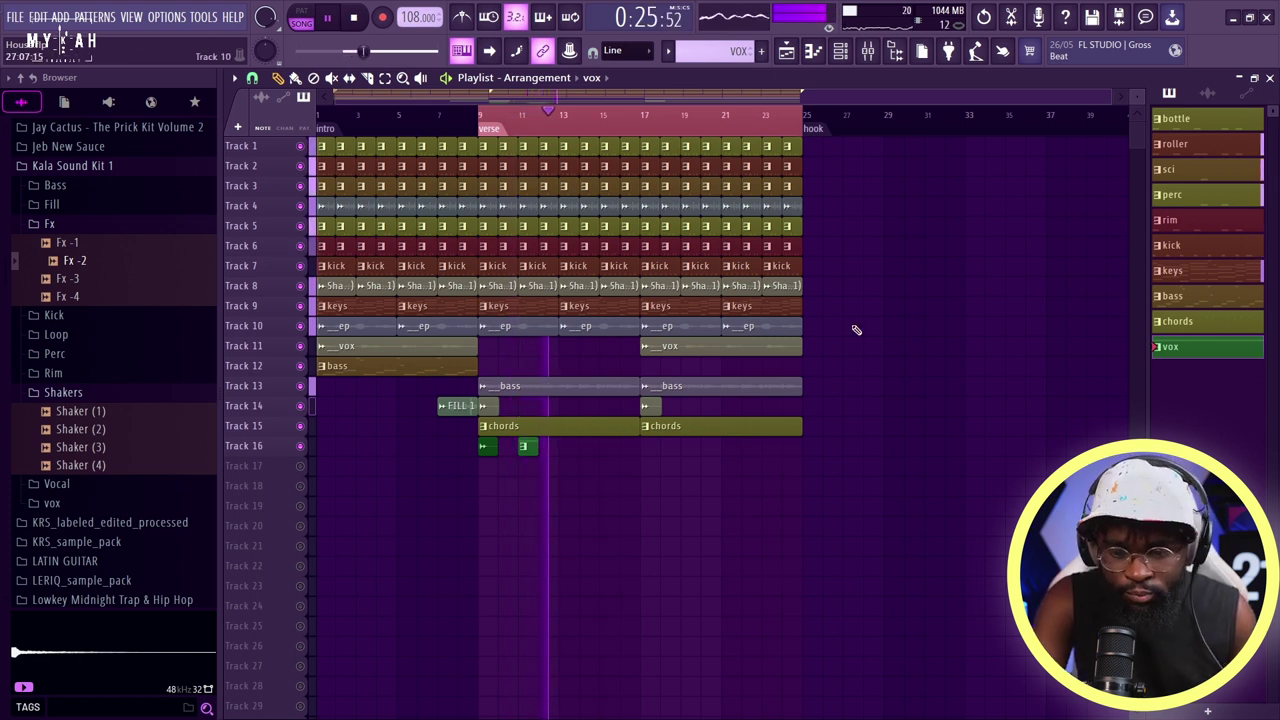
- Render the vox pattern at bar 11 of Track 16 as a second audio clip and adjust the clip's end
right_click(1181, 352)
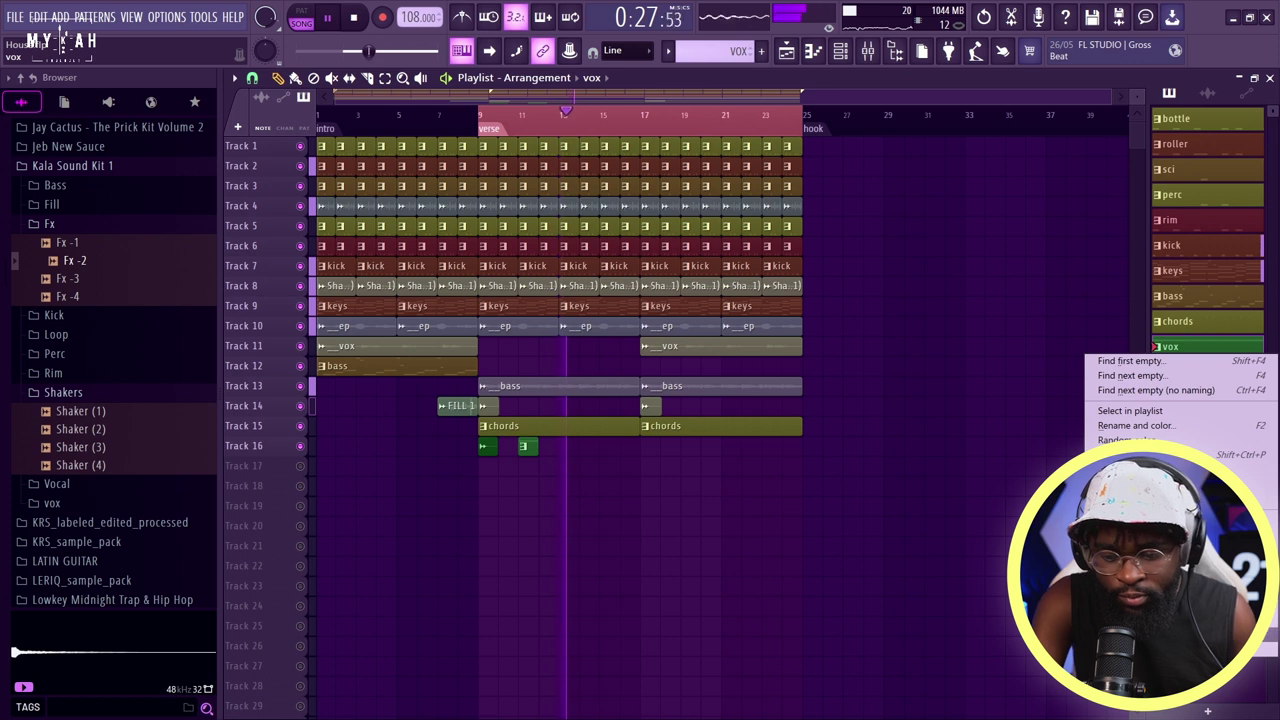
left_click(1150, 540)
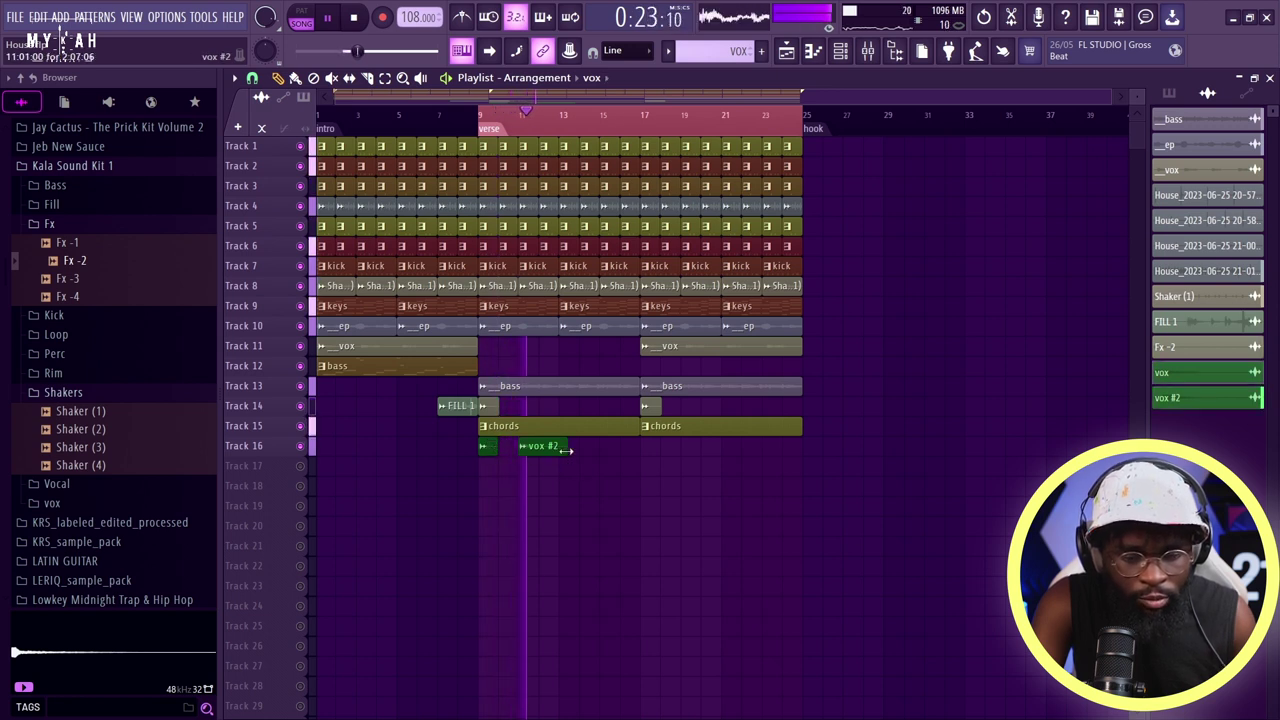
left_click_drag(566, 451, 578, 450)
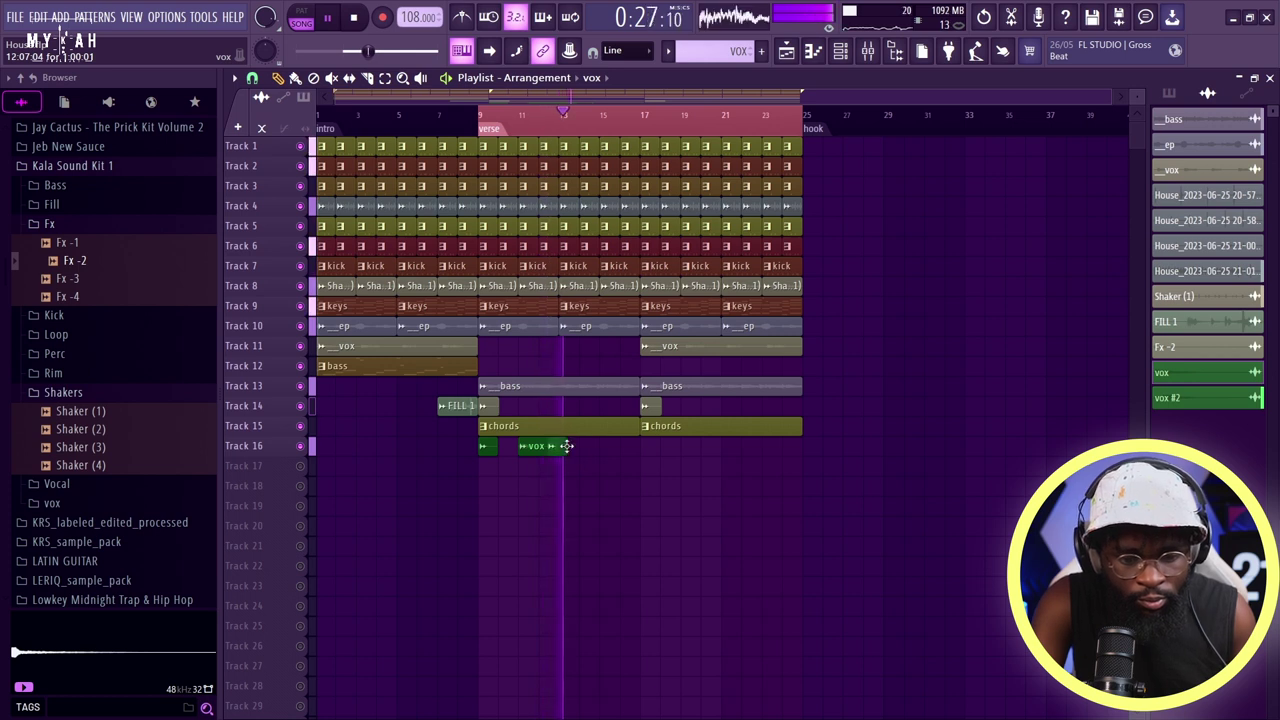
- Trim the vox #2 clip to end before bar 13 and alternate vox and vox #2 clips on Track 16 at bars 13, 15 and 17
left_click(591, 446)
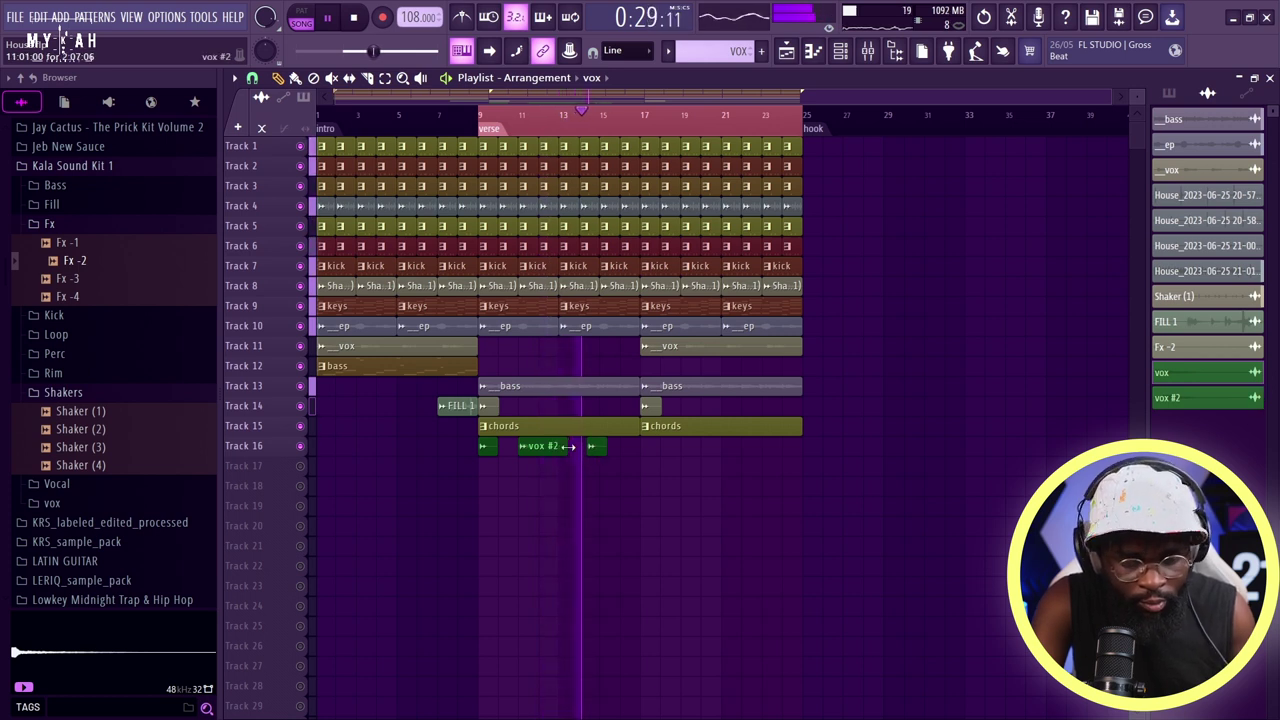
mouse_move(570, 447)
left_mouse_down()
mouse_move(552, 447)
mouse_move(586, 449)
mouse_move(557, 445)
left_mouse_up()
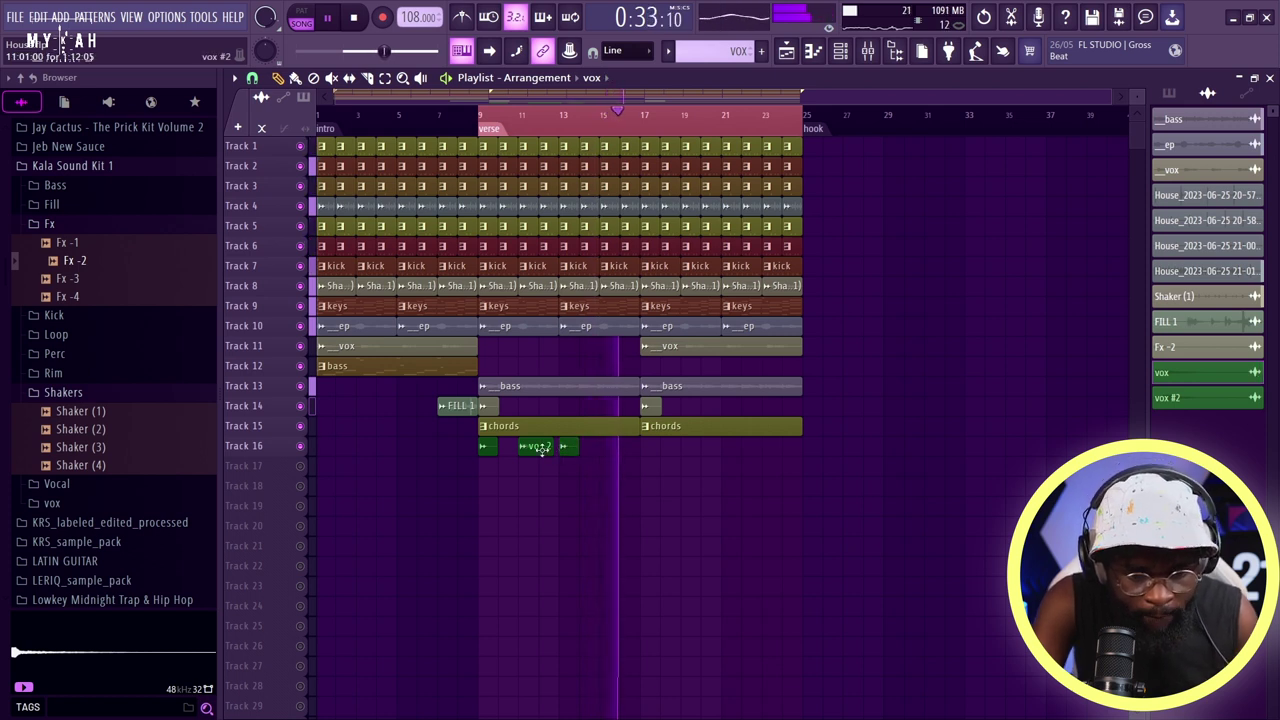
left_click(600, 446)
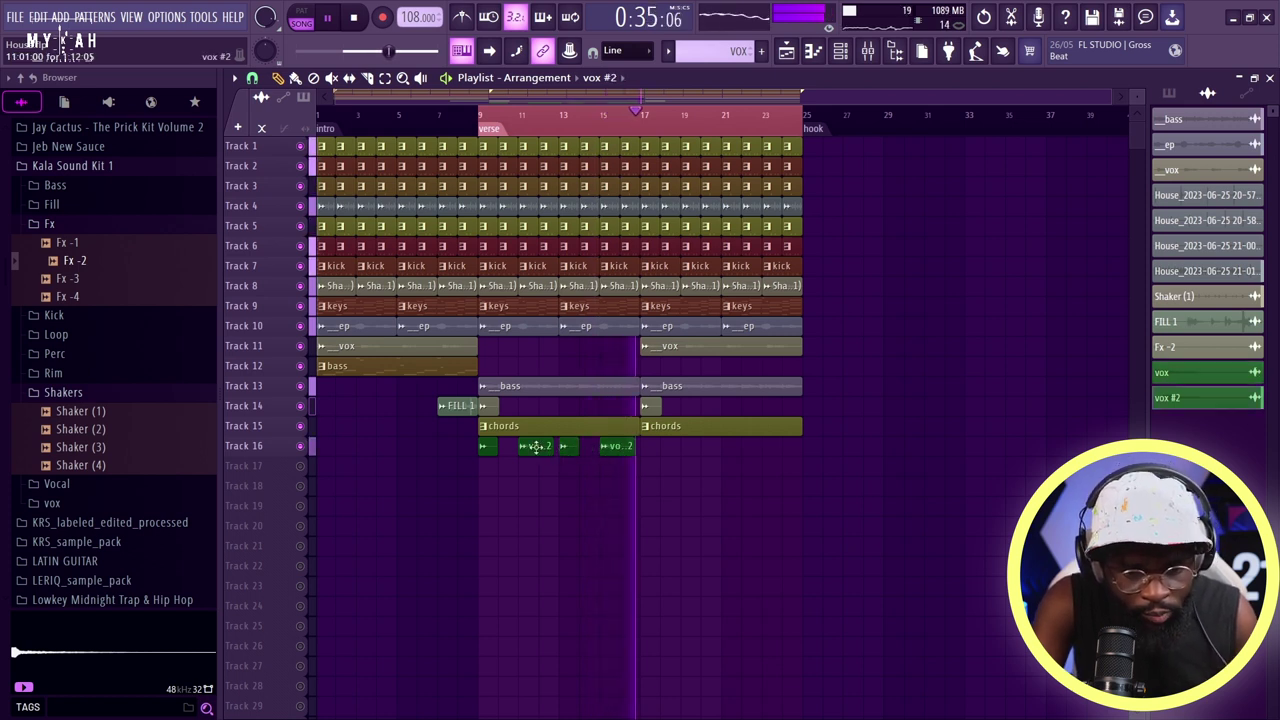
left_click(625, 450)
left_click(641, 450)
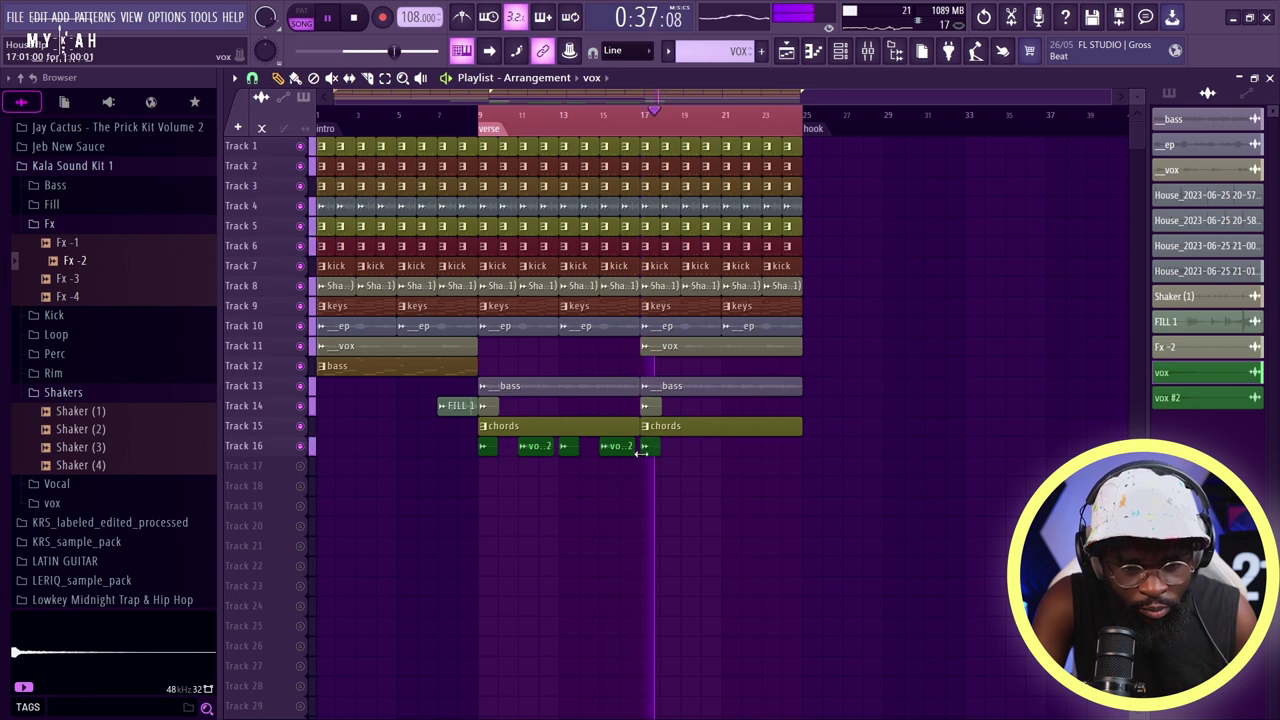
- Continue the vocal clips on Track 16 with vox #2 at bars 19 and 23 and vox at bar 21
left_click(565, 450)
left_click(530, 449)
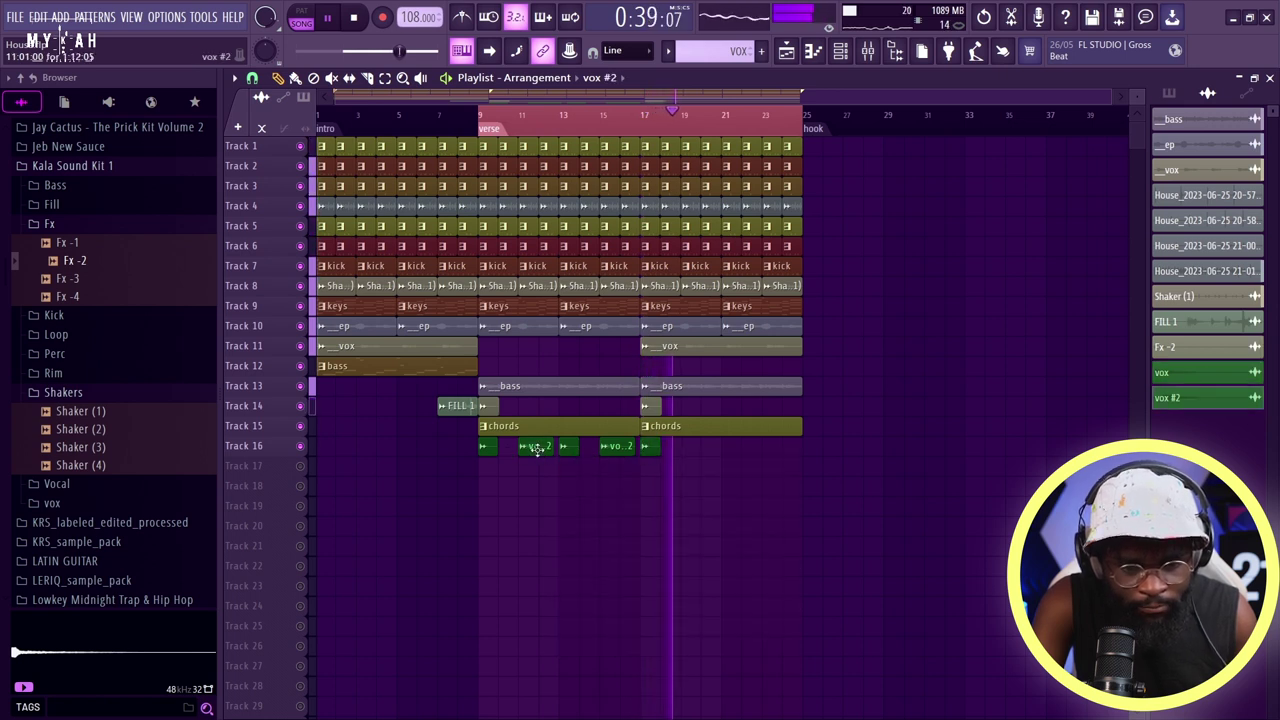
double_click(537, 450)
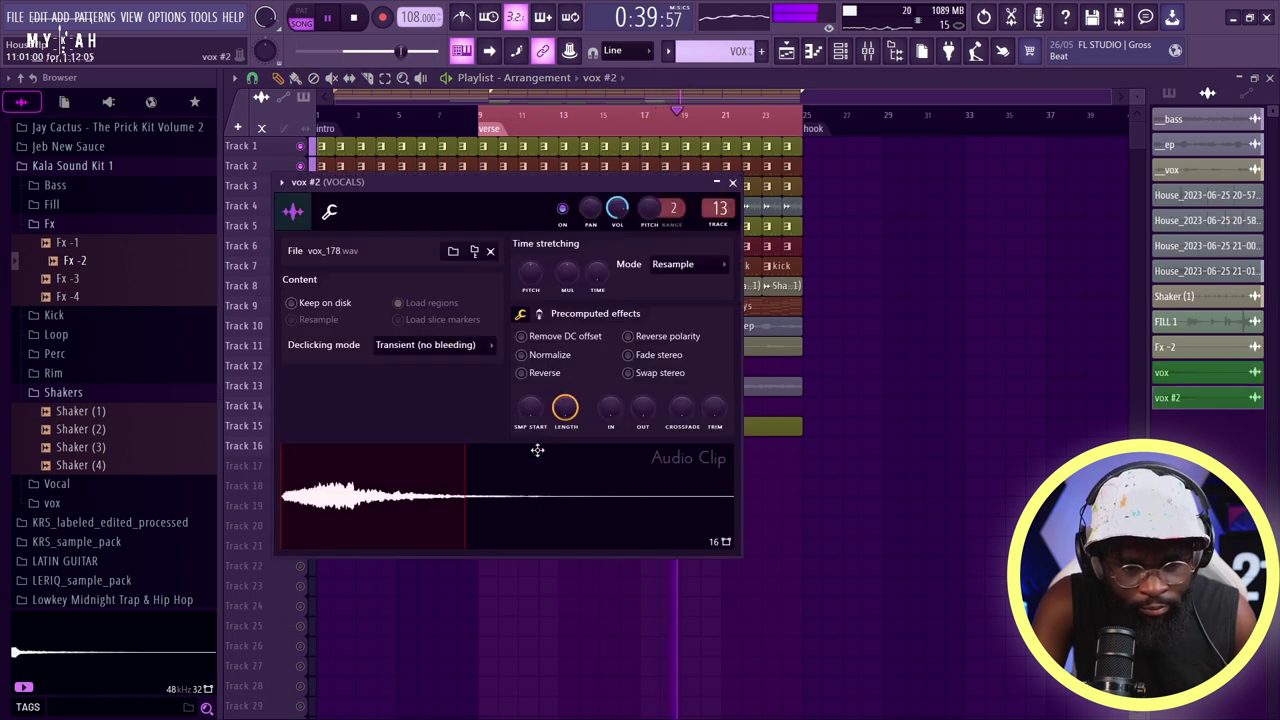
left_click(732, 183)
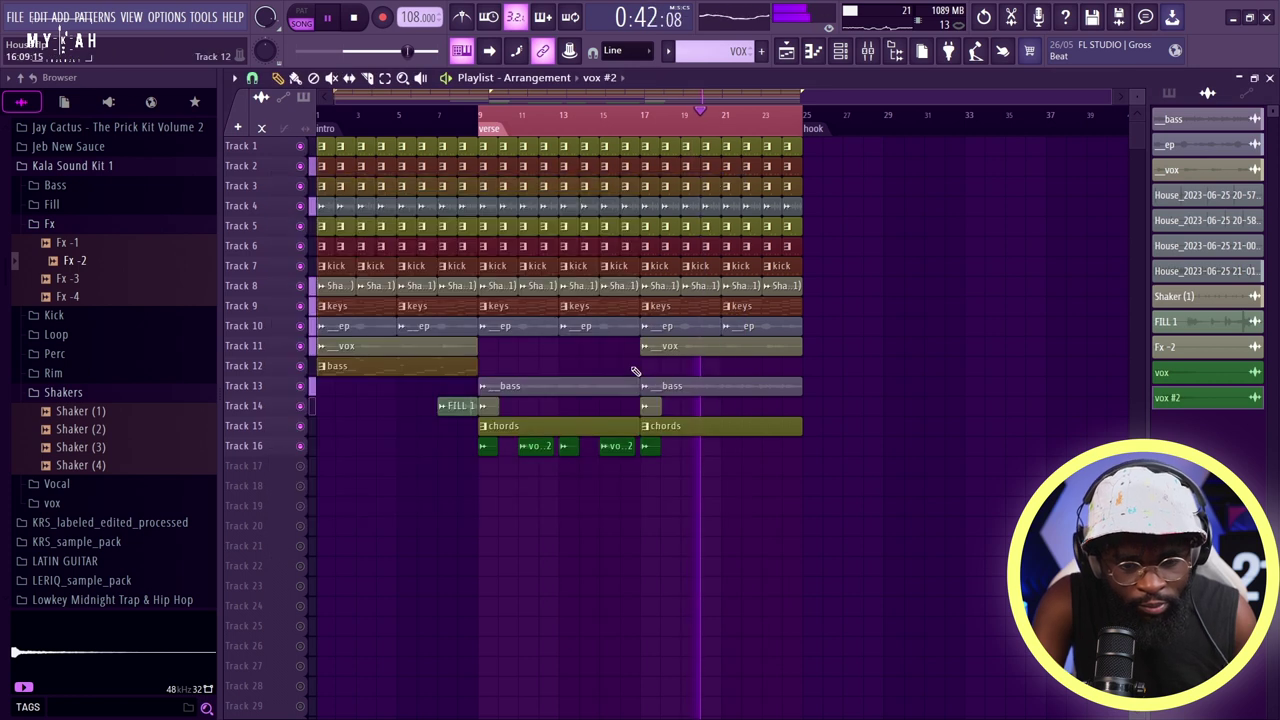
left_click(685, 450)
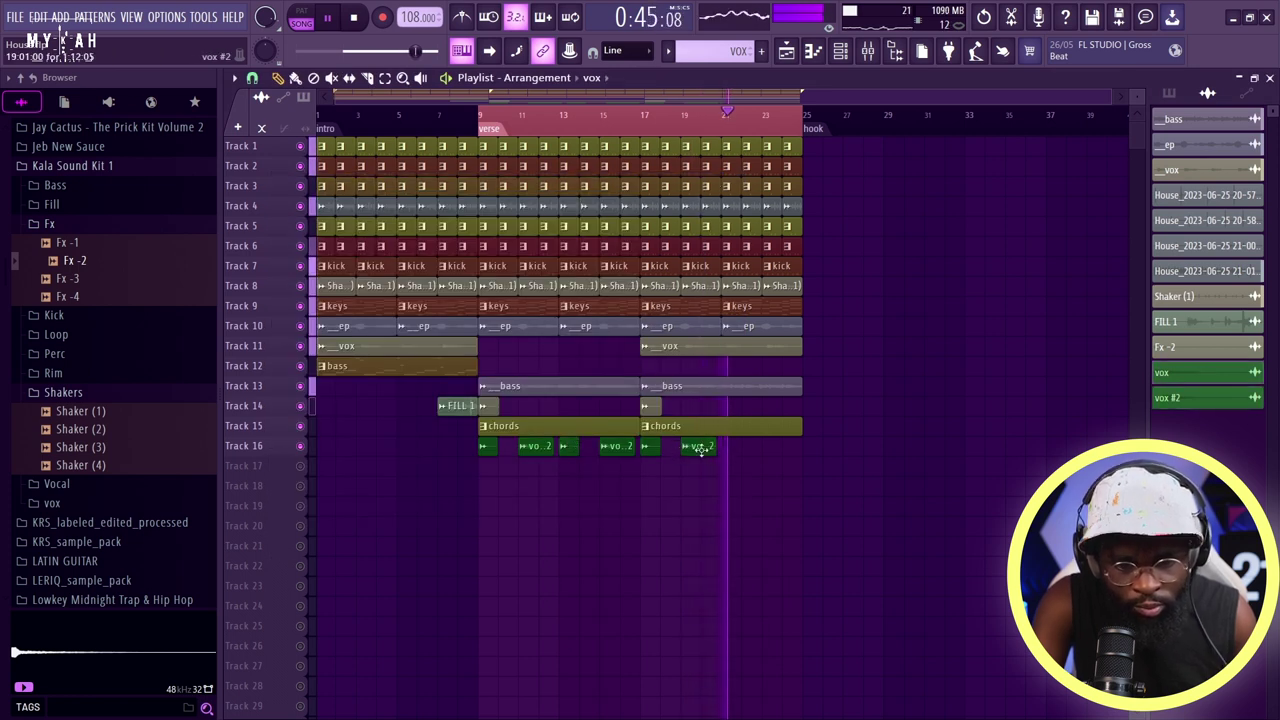
left_click(731, 451)
left_click(614, 446)
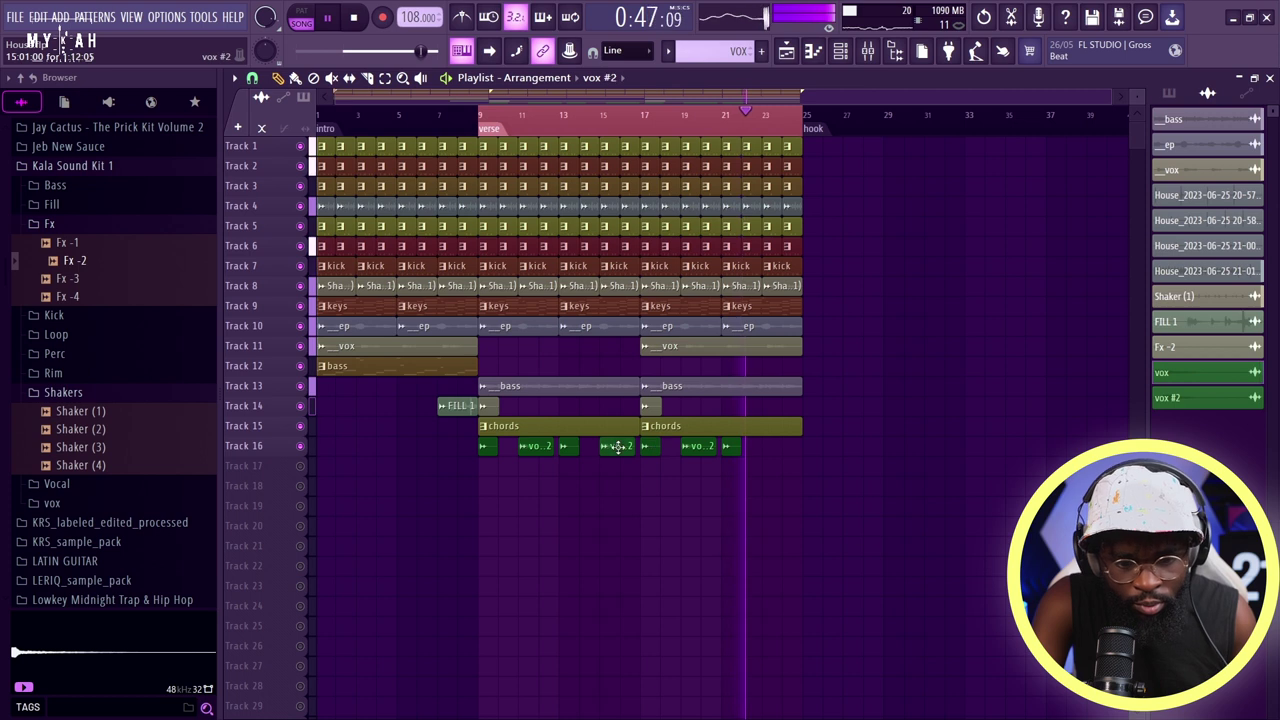
left_click(762, 452)
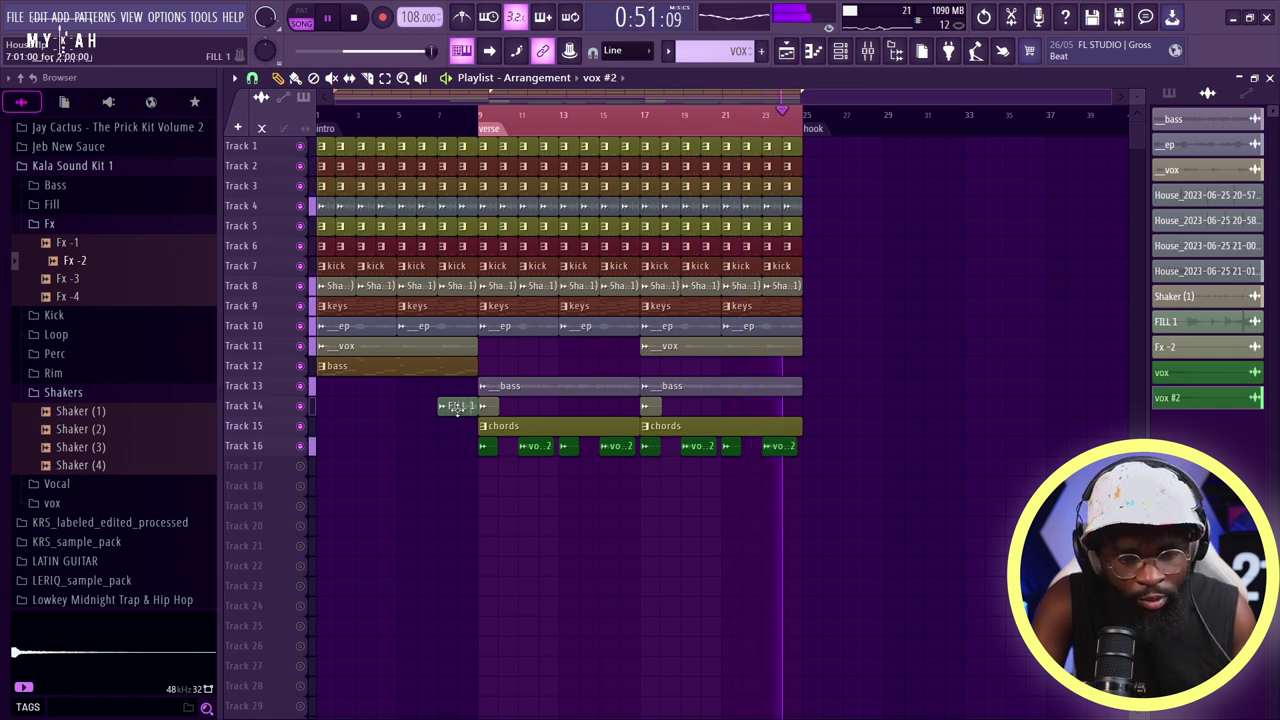
- Place the FILL 1 clip on Track 14 at bar 23 and play the arrangement from bar 9
left_click(764, 406)
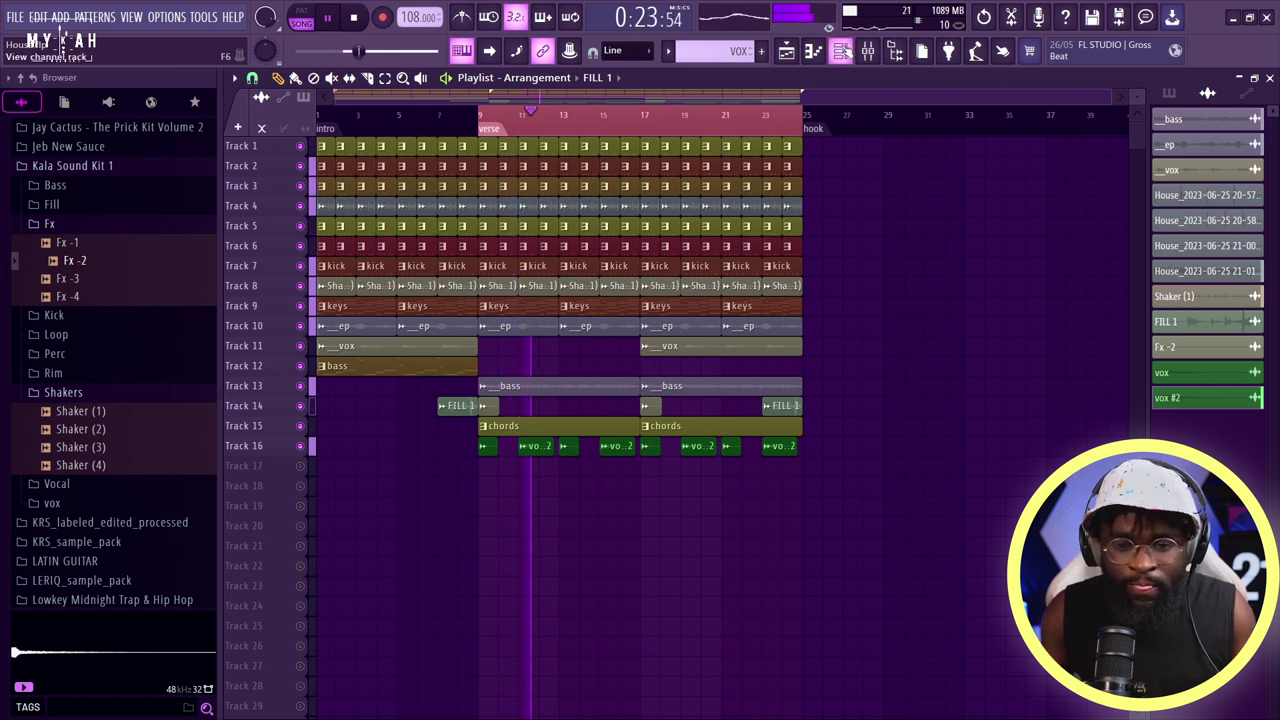
left_click(842, 51)
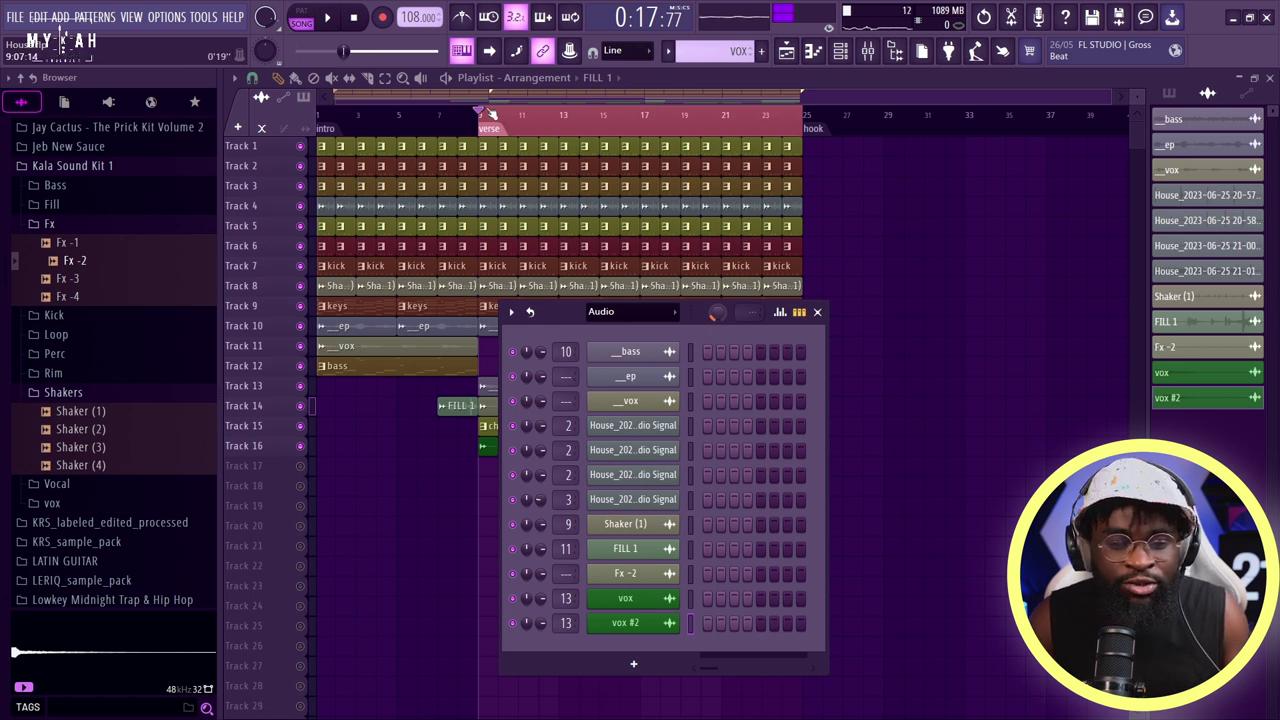
key("space")
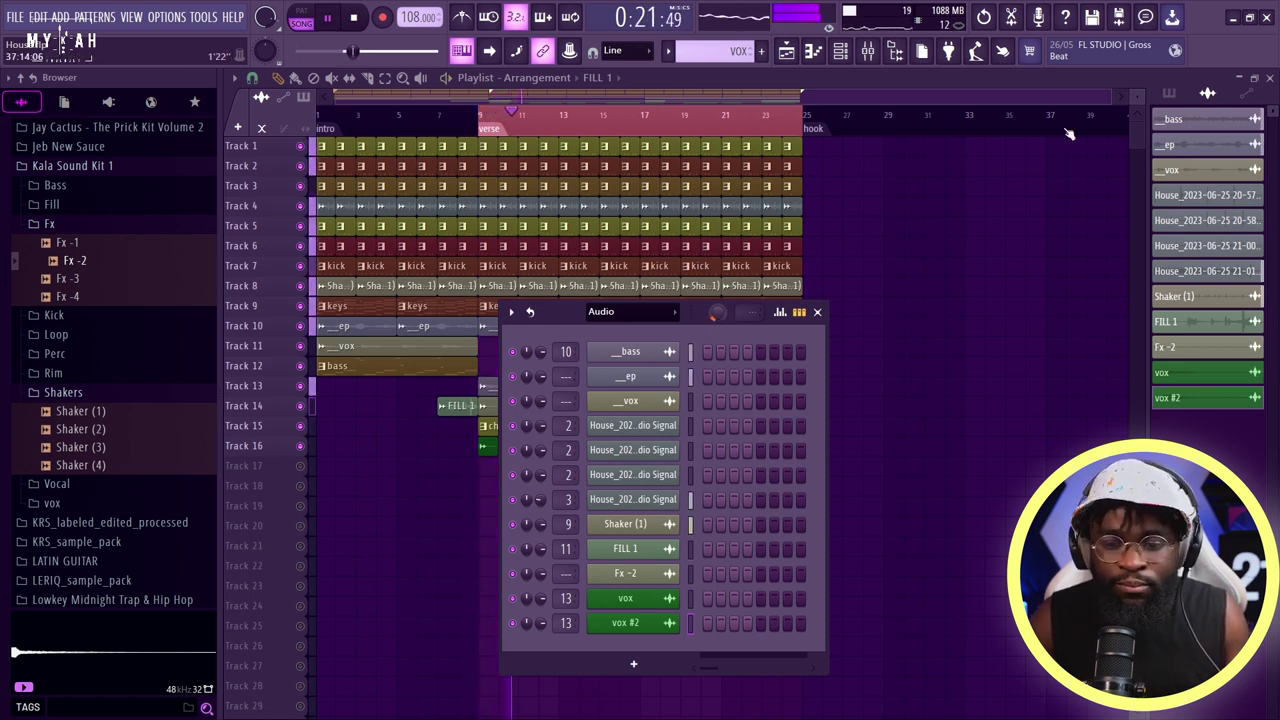
key("F6")
scroll(1134, 100, "up", 3)
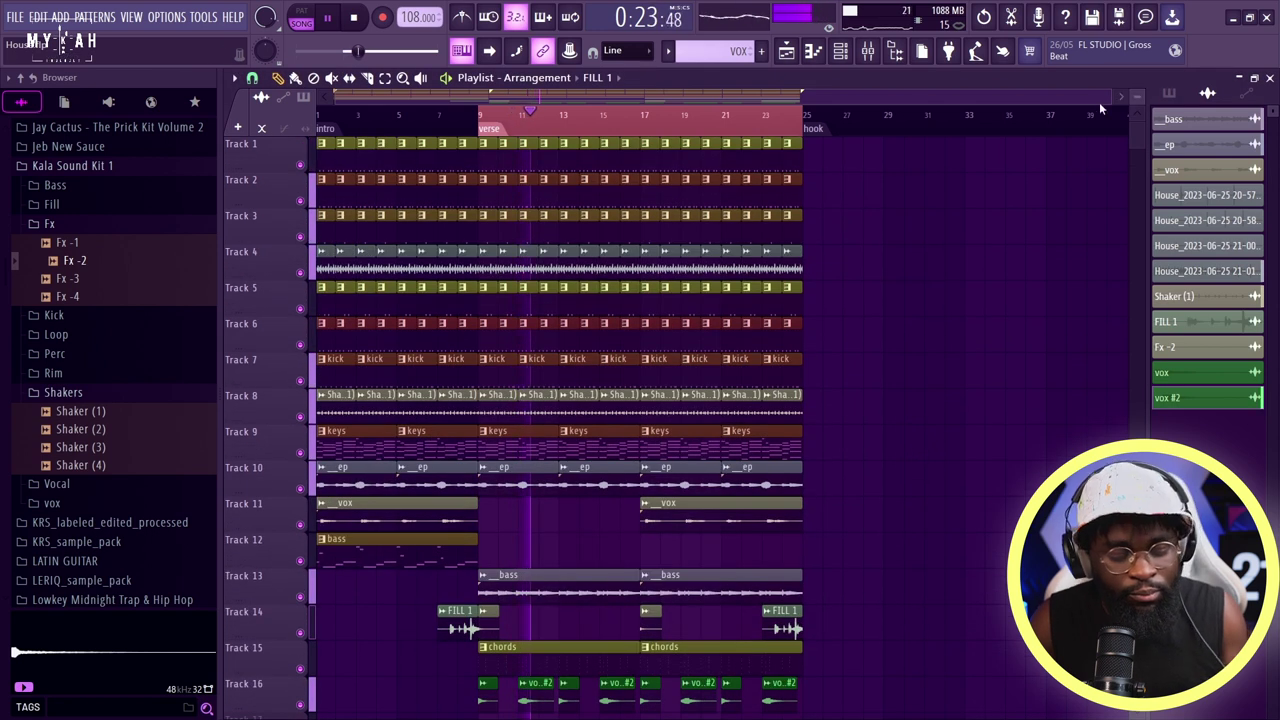
- Clear the verse time selection and play the arrangement from bar 1
key("space")
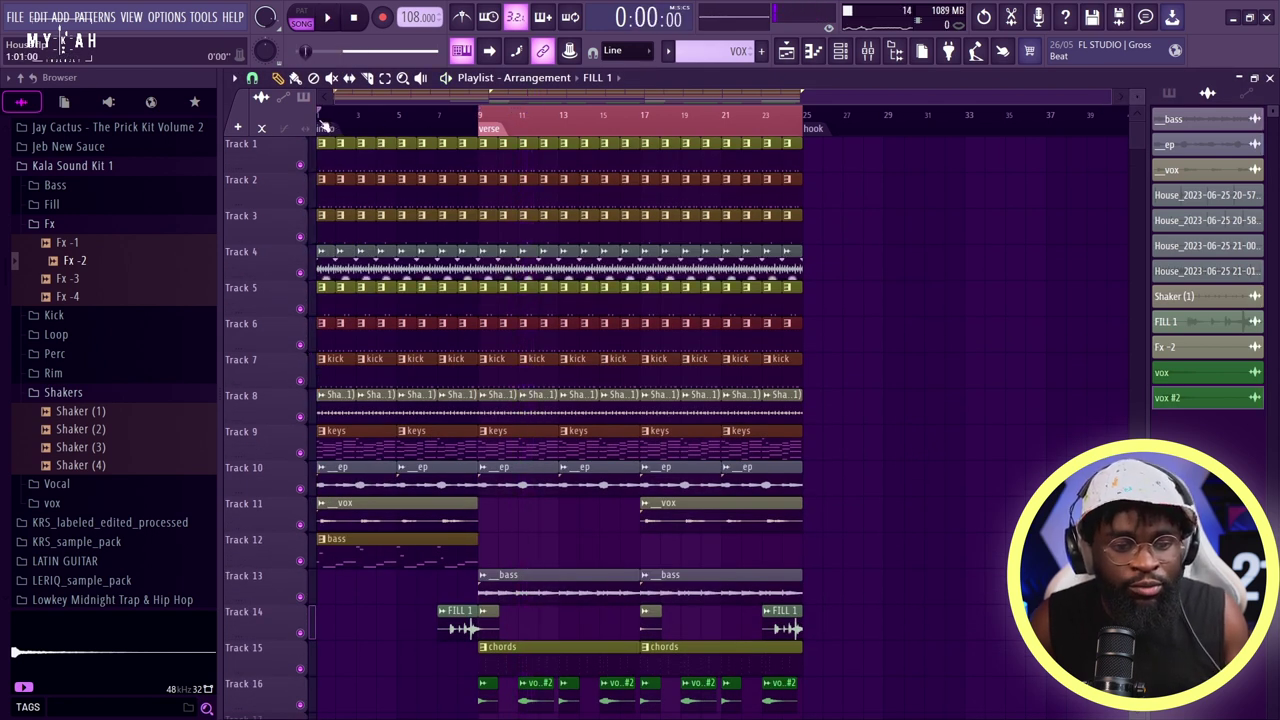
left_click(321, 125)
key("space")
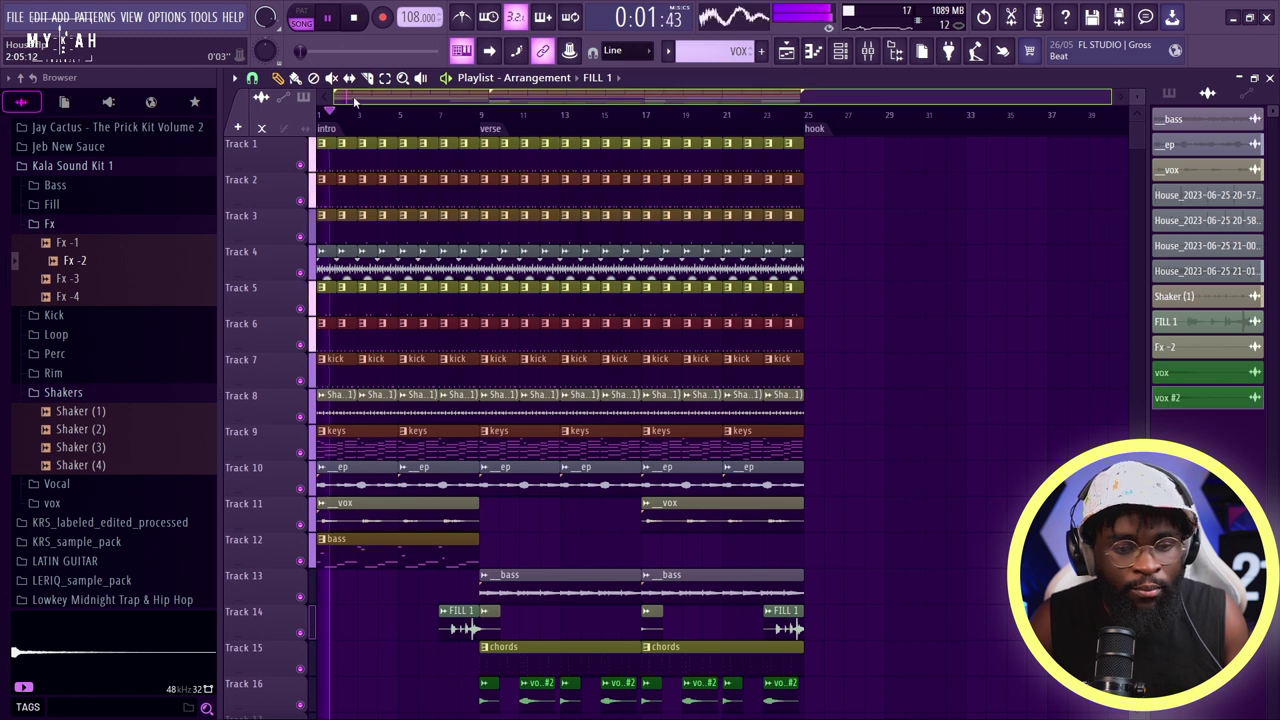
- Extend the vocal clips into the intro on Track 16, alternating vox at bars 1 and 5 with vox #2 at bars 3 and 7
scroll(519, 517, "down", 3)
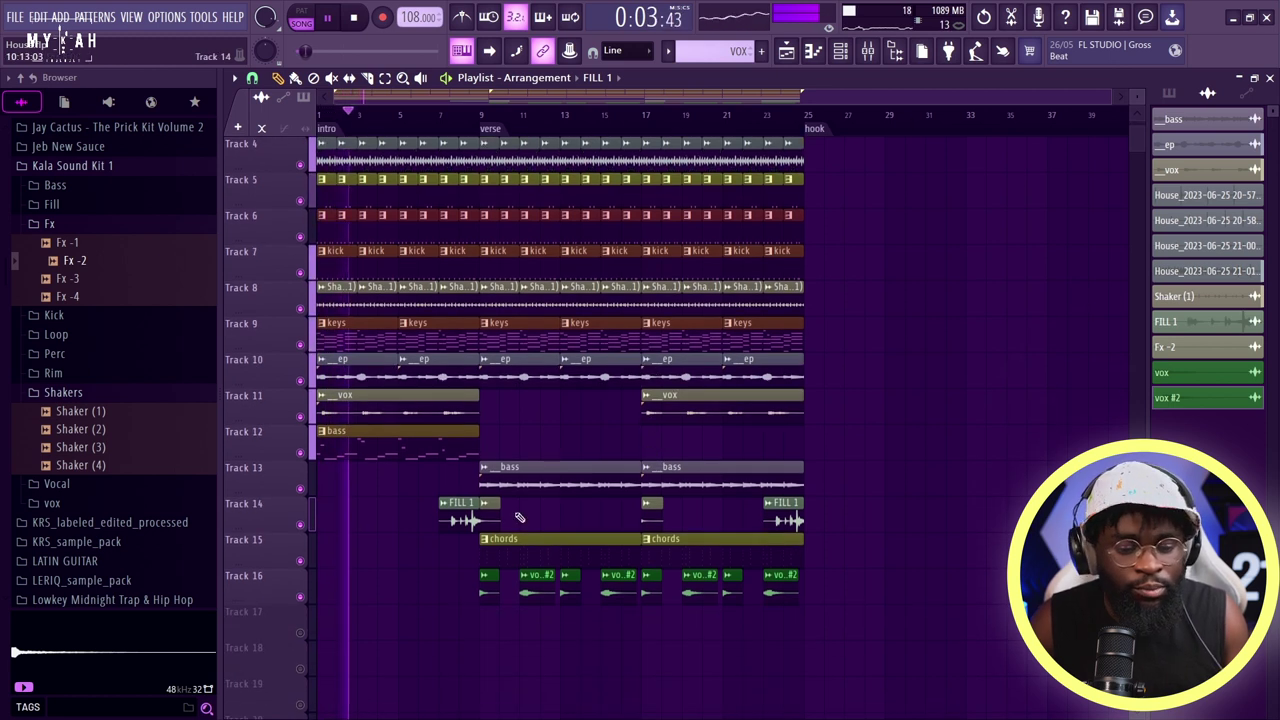
left_click(490, 578)
left_click(340, 585)
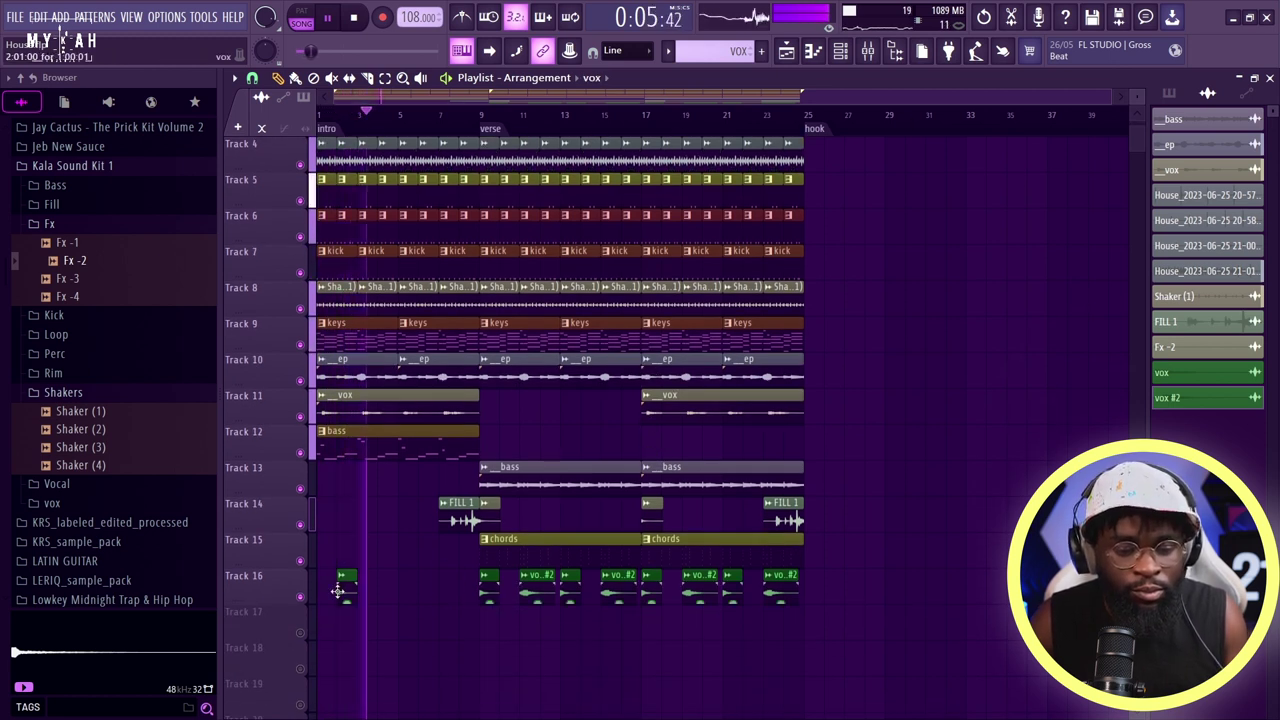
left_click_drag(338, 585, 318, 585)
left_click_drag(481, 592, 360, 591)
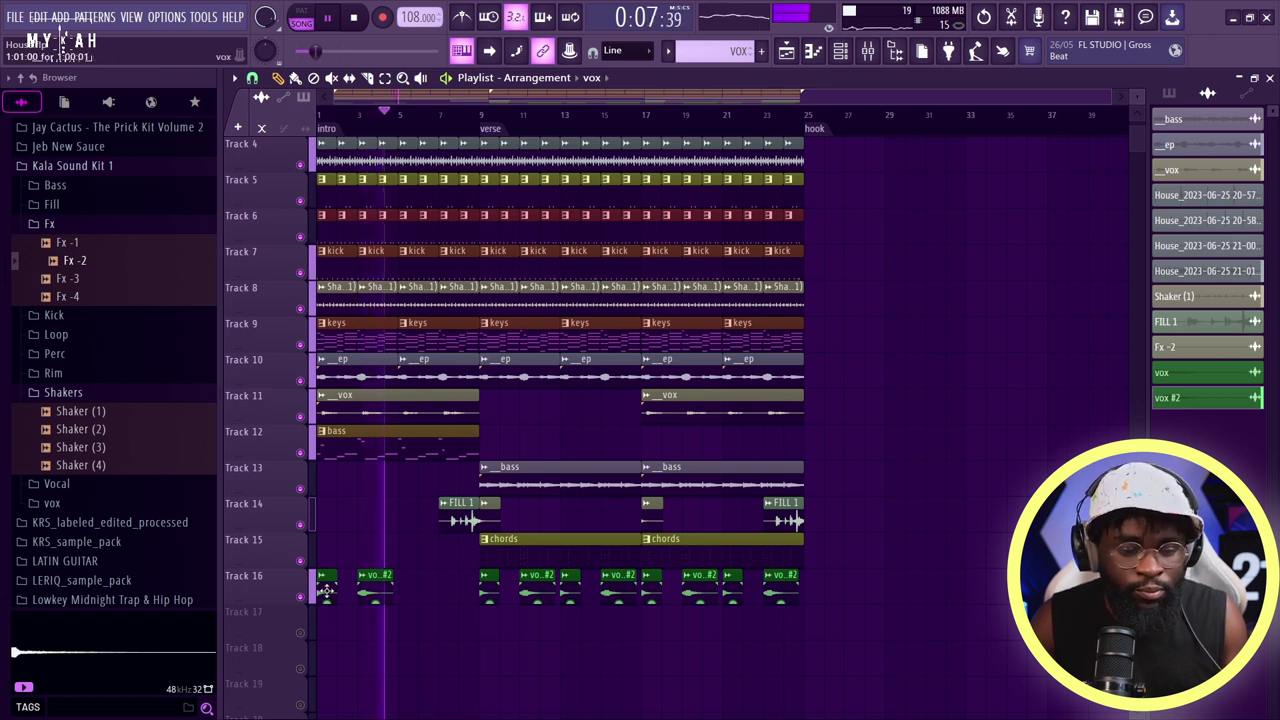
left_click(375, 590)
left_click(445, 590)
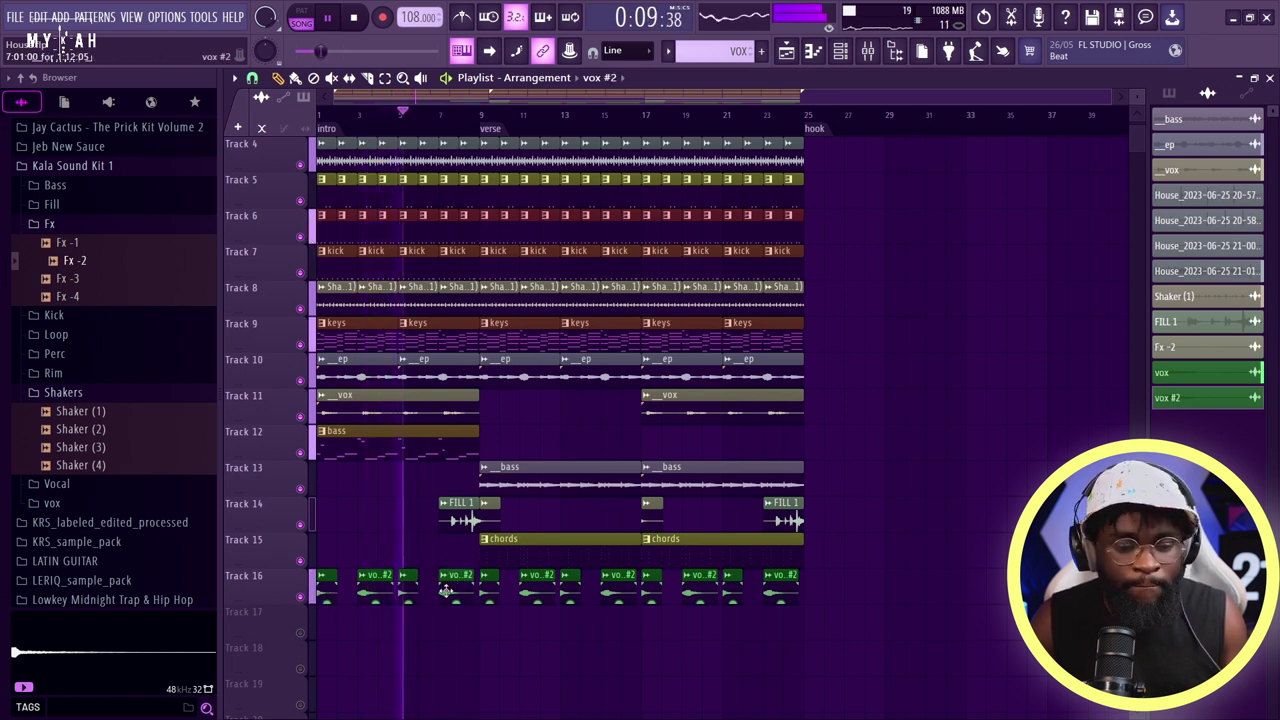
- Route the __vox audio clip on Track 11 to mixer insert 14 and return to the playlist
double_click(423, 416)
left_click(1172, 208)
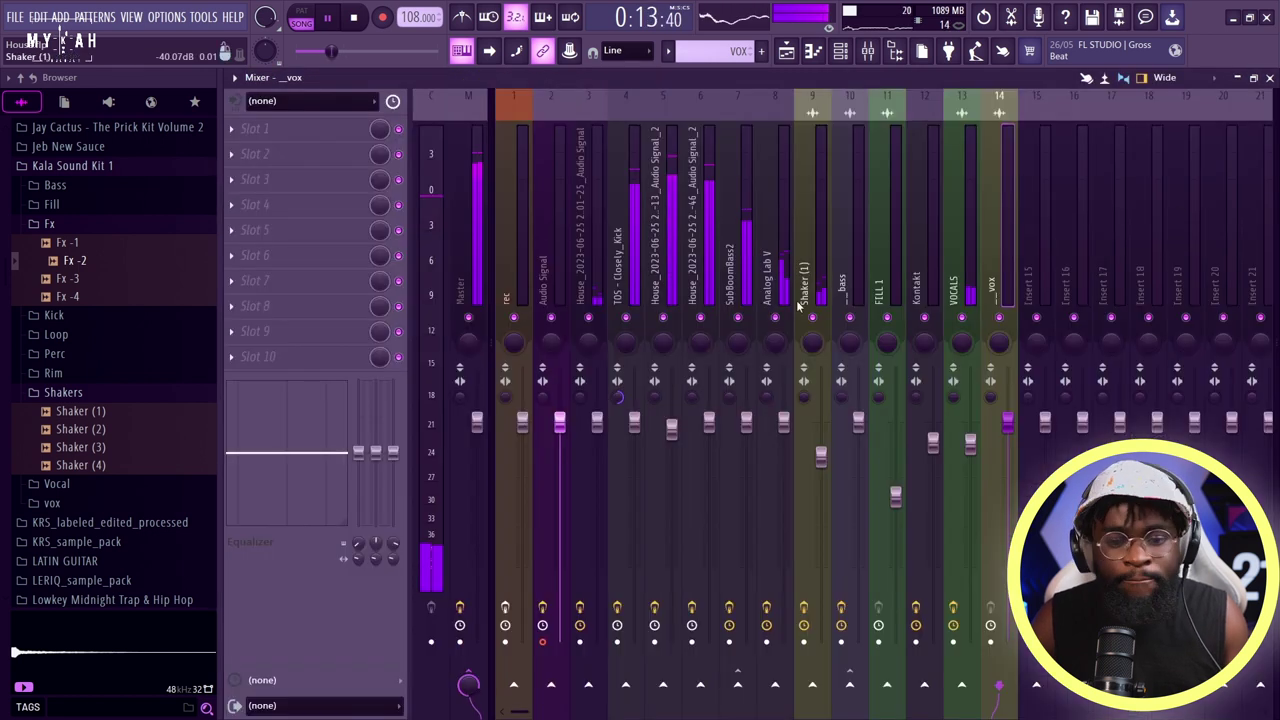
left_click(786, 50)
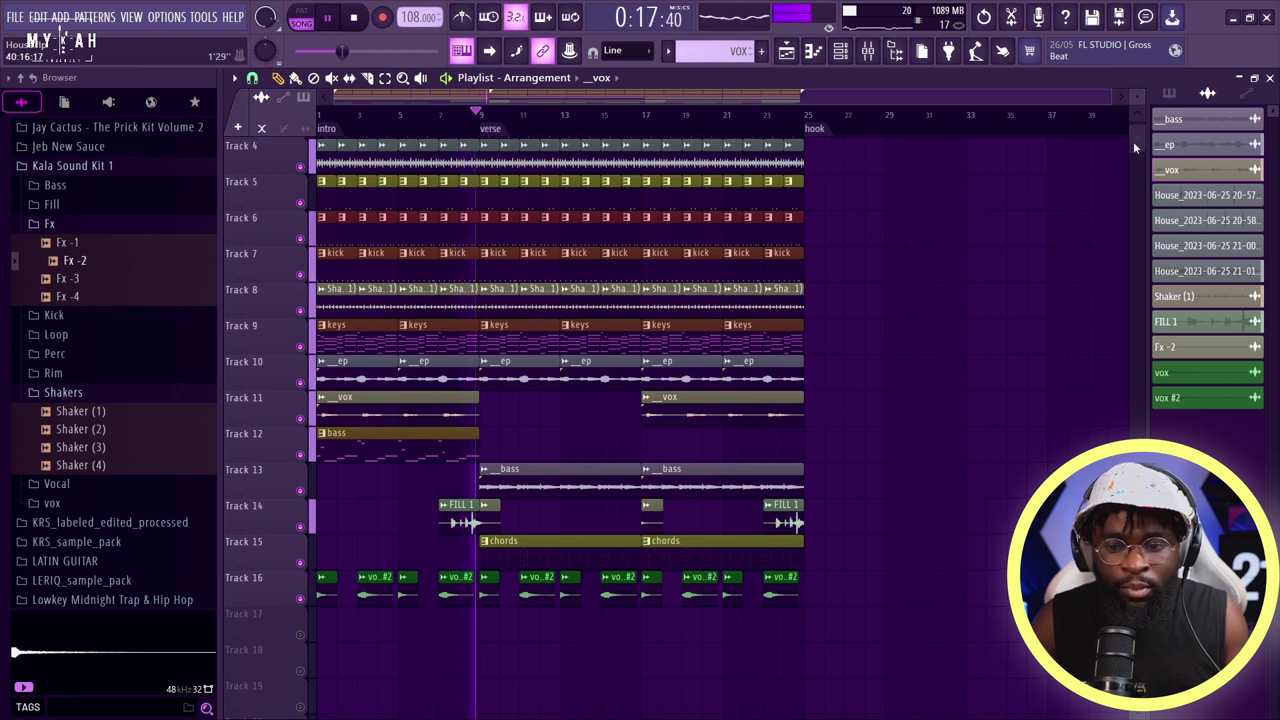
scroll(1133, 141, "up", 3)
mouse_move(803, 96)
left_mouse_down()
mouse_move(1038, 100)
mouse_move(803, 96)
left_mouse_up()
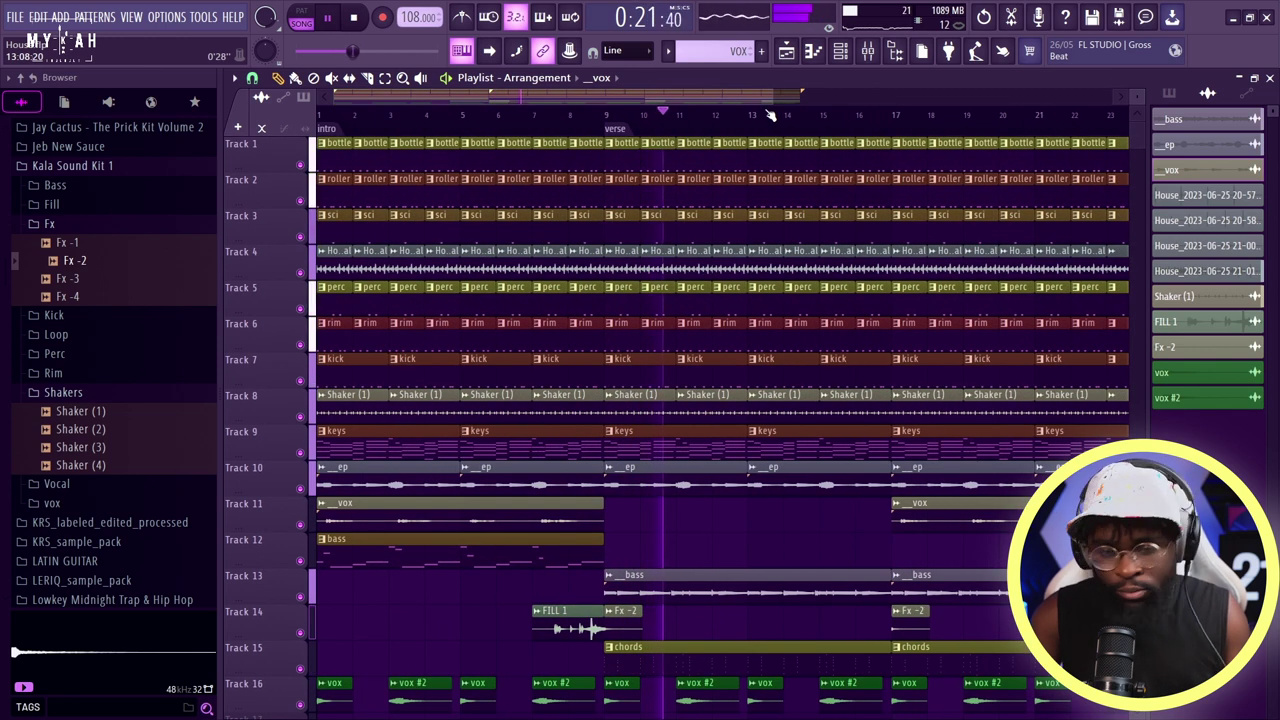
scroll(742, 130, "down", 3)
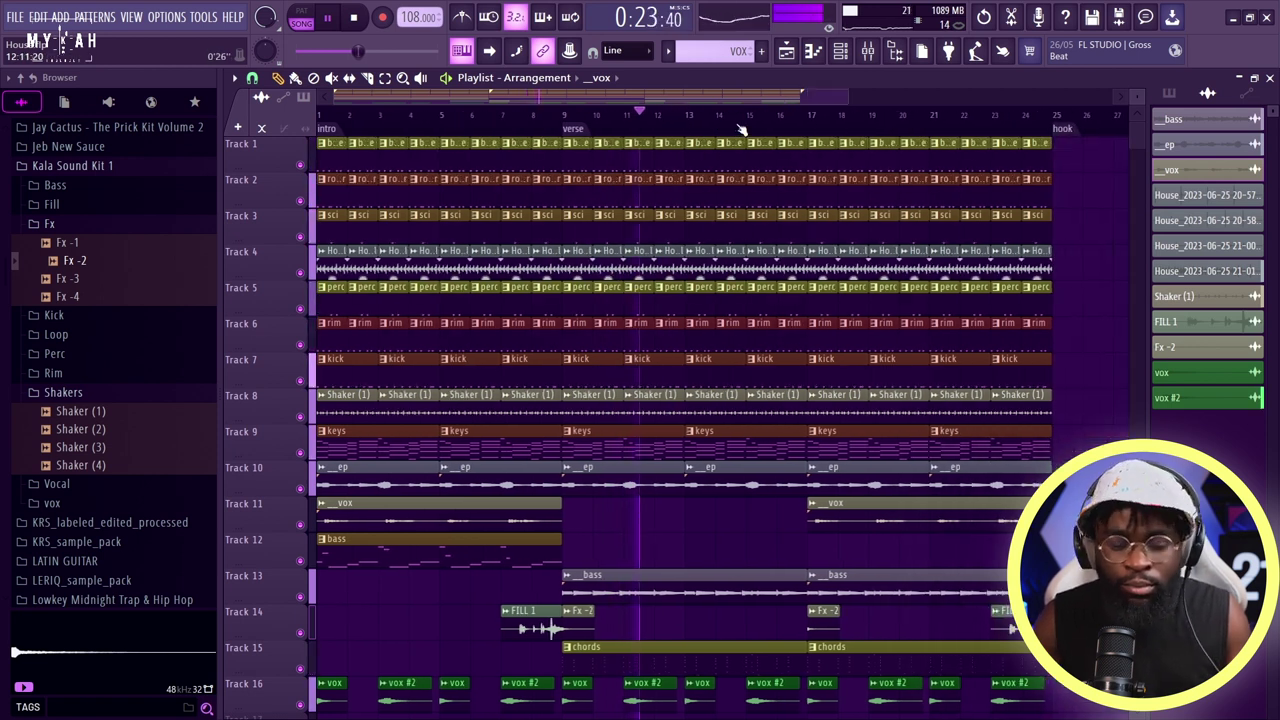
scroll(700, 300, "down", 4)
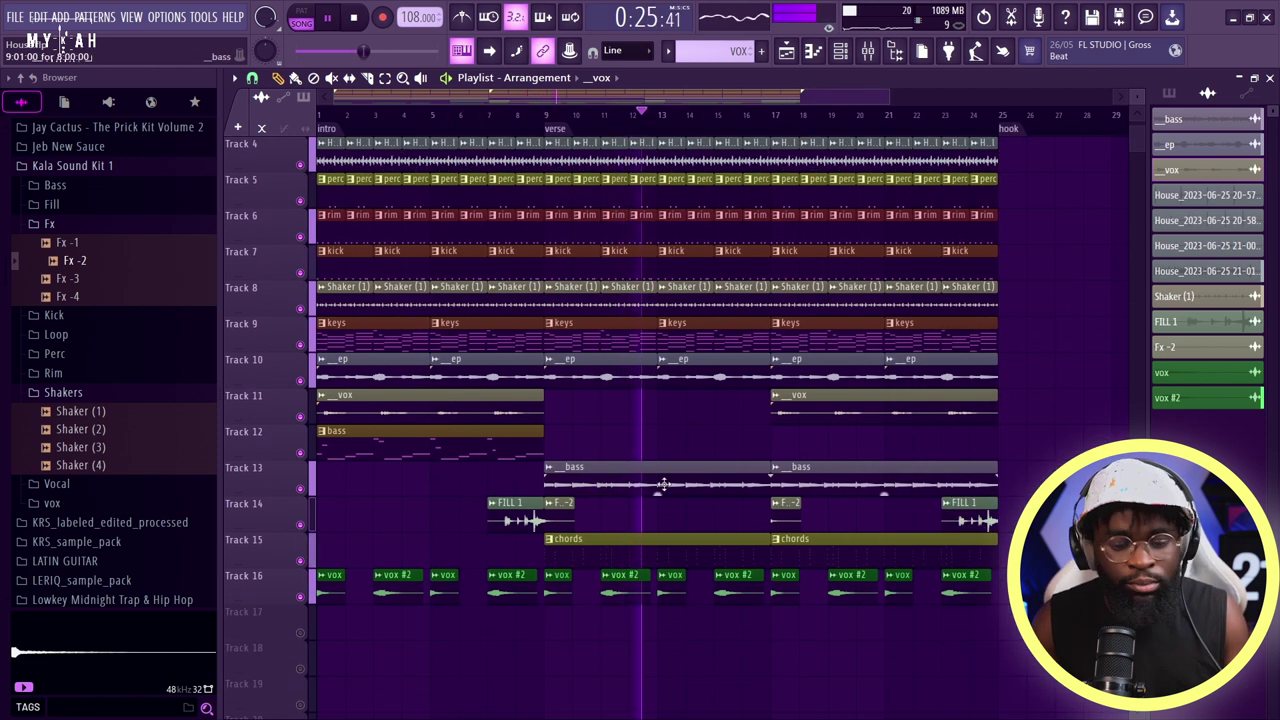
scroll(674, 478, "down", 1)
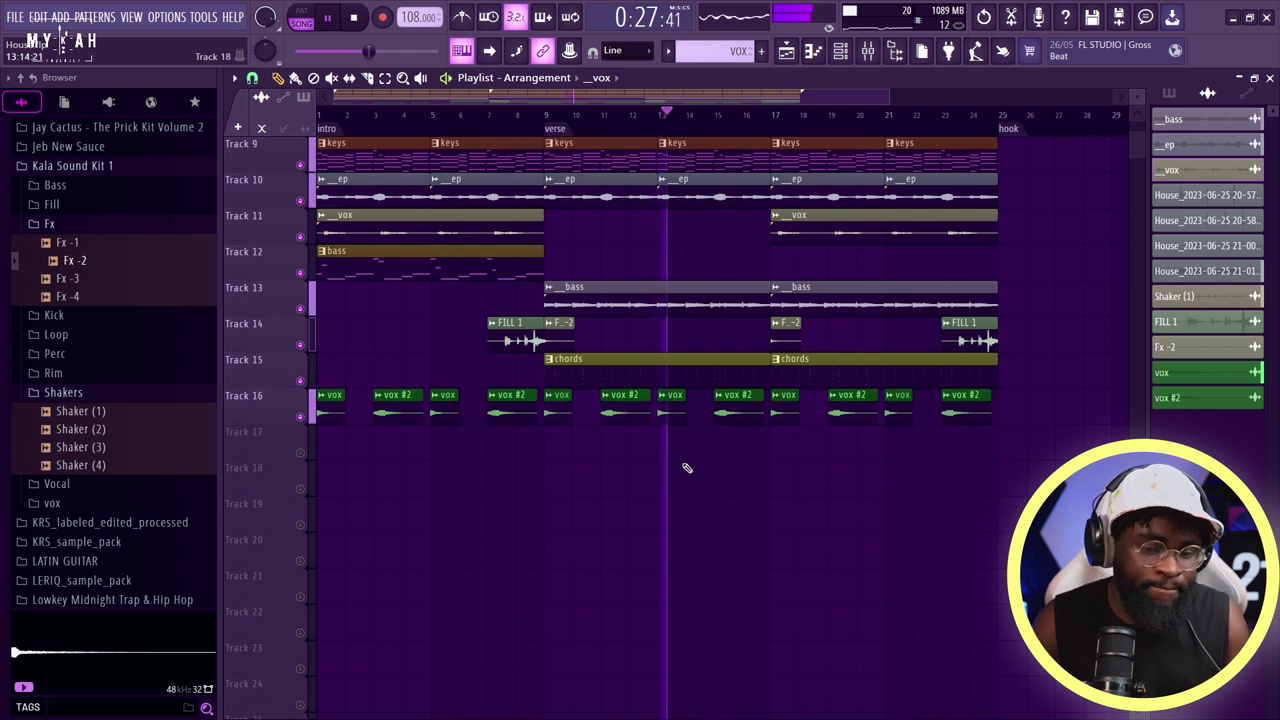
scroll(697, 466, "up", 2)
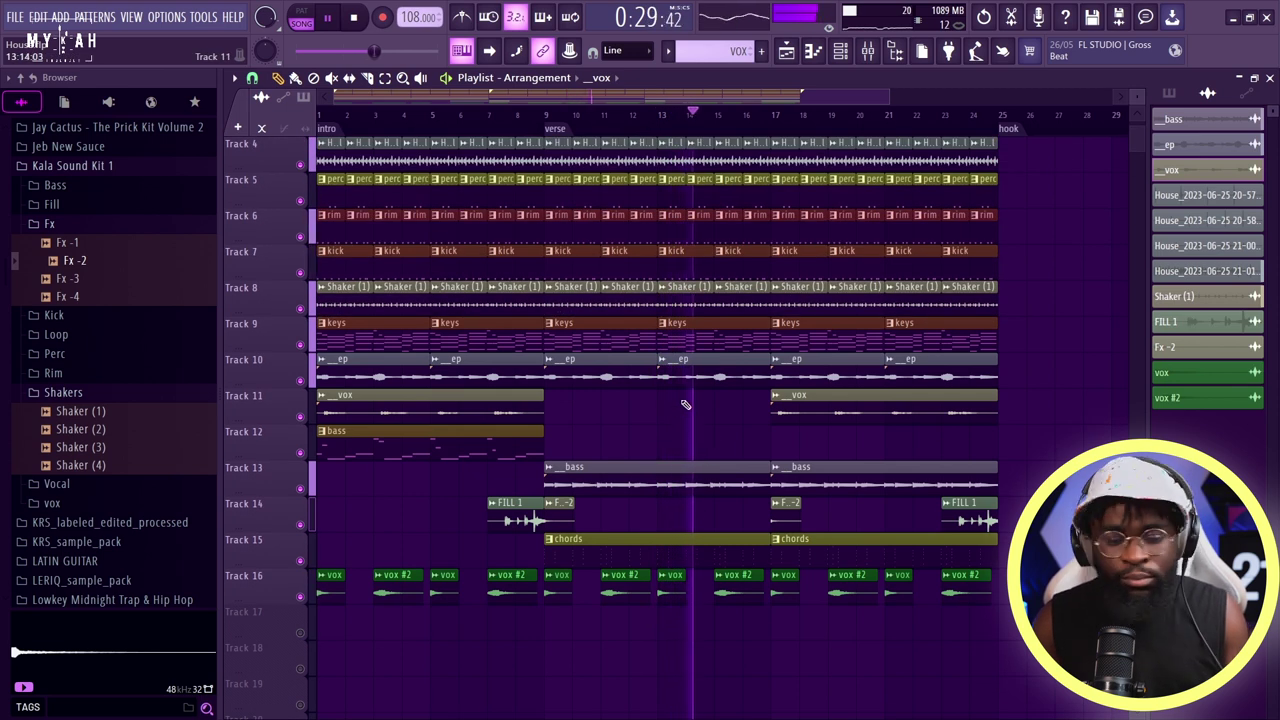